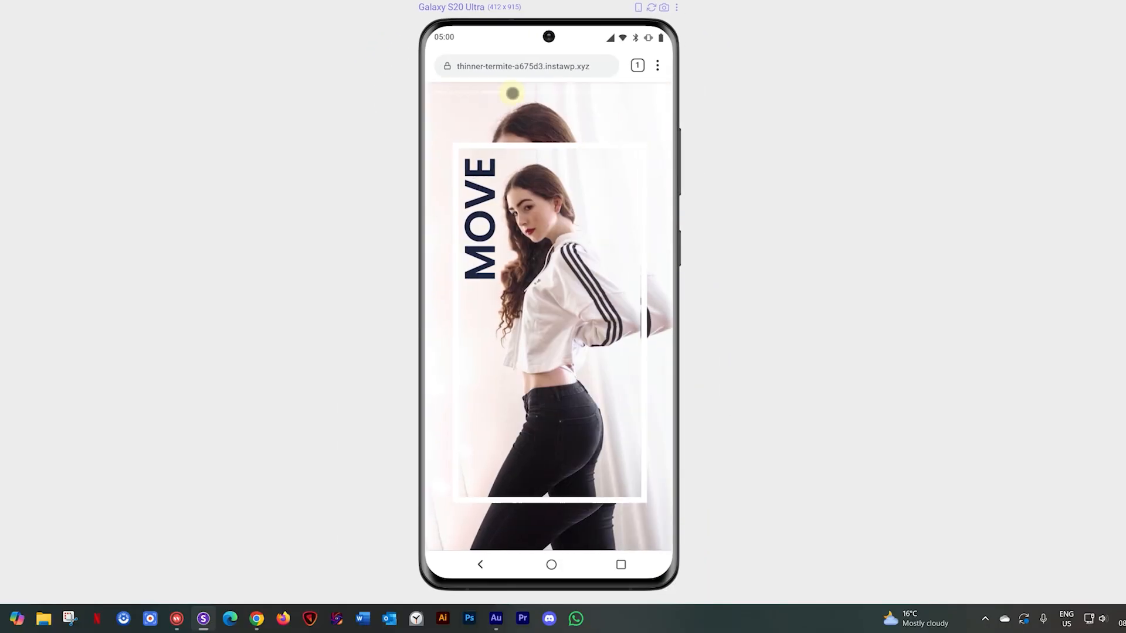
click(553, 90)
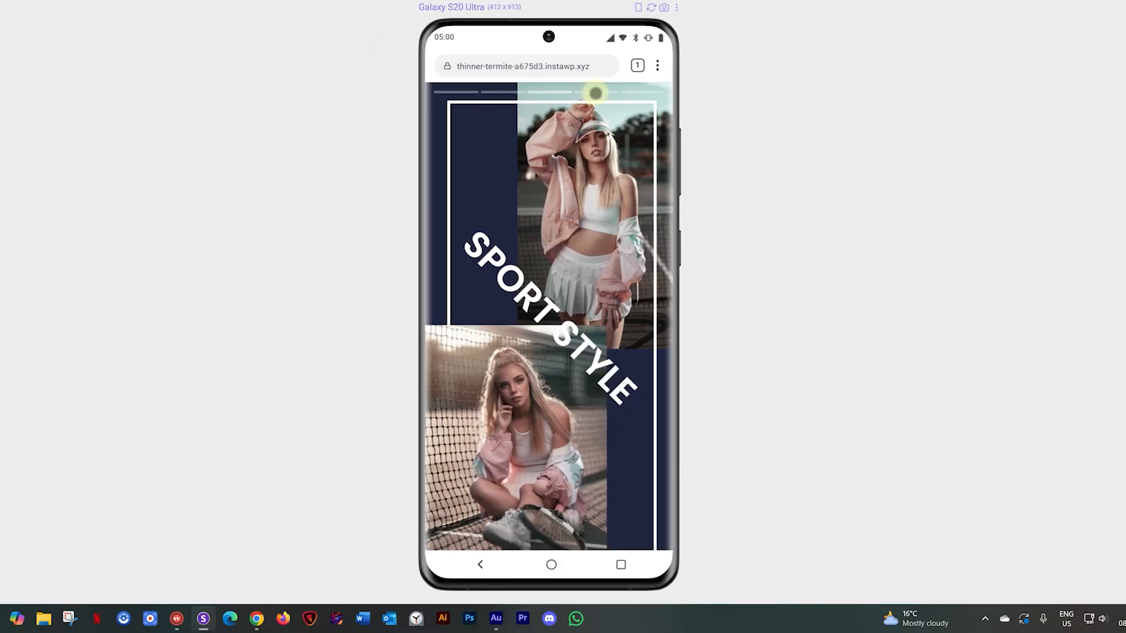
click(596, 93)
click(629, 93)
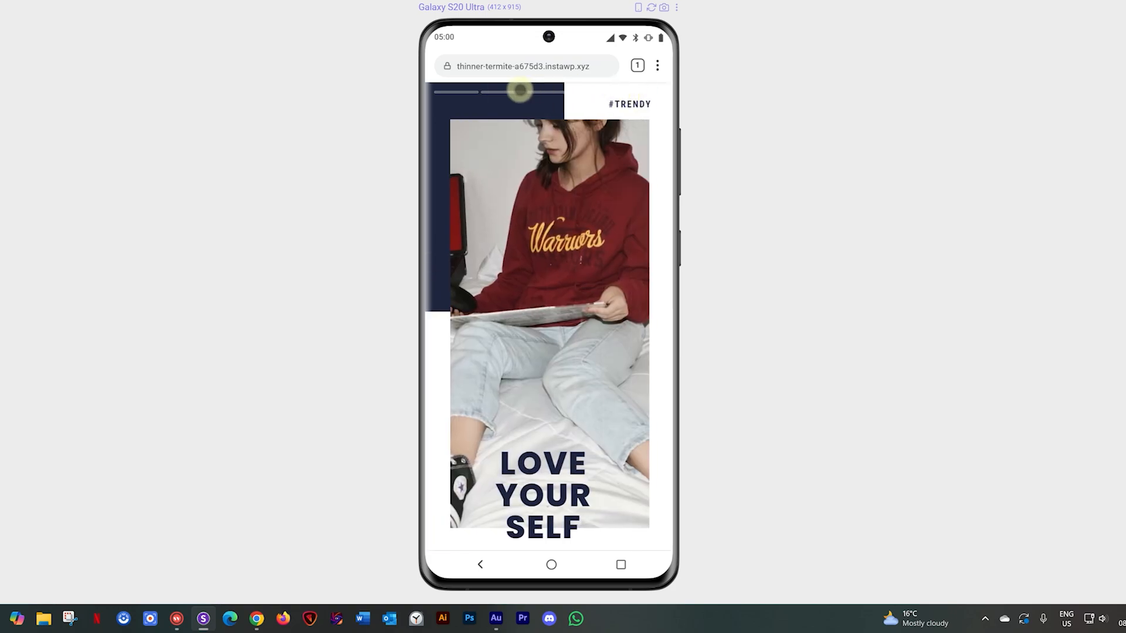
click(535, 92)
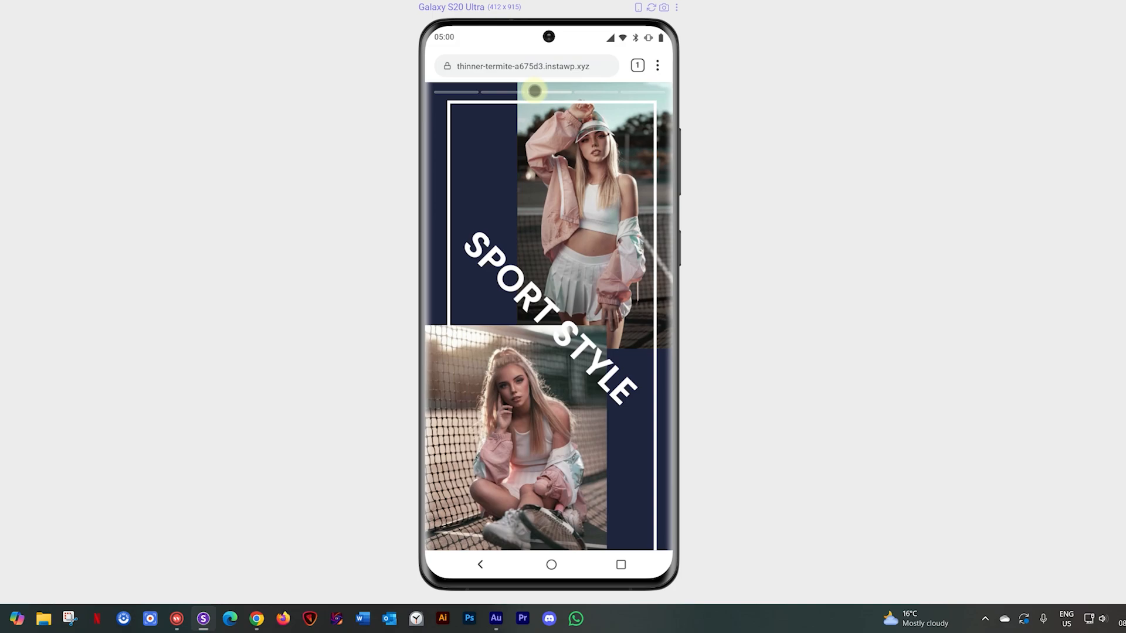
click(457, 94)
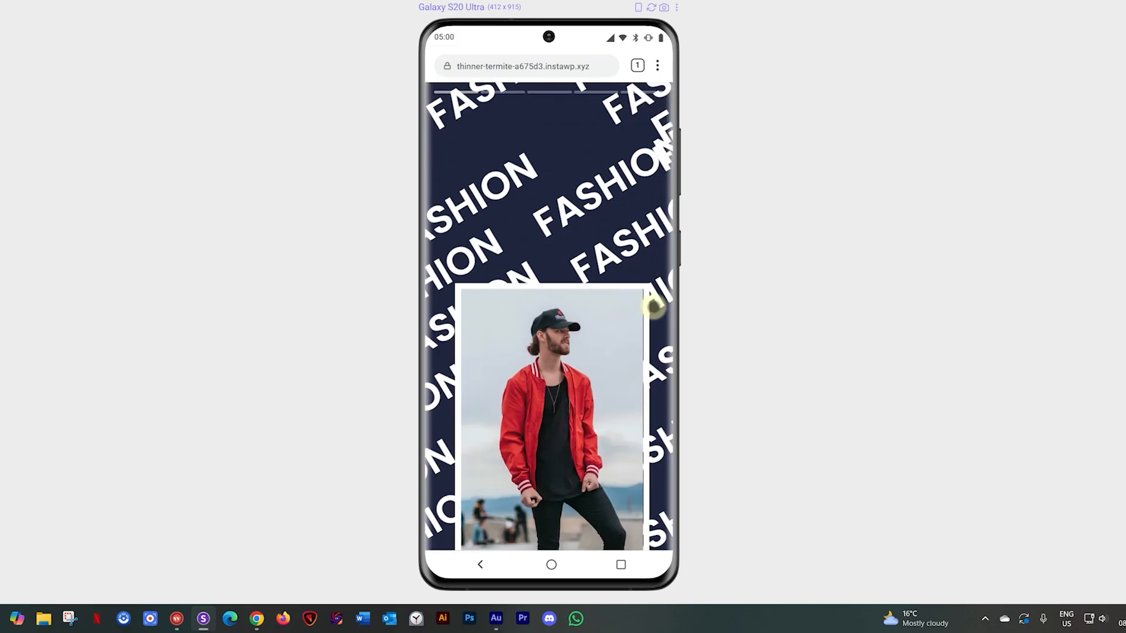
drag(657, 305, 442, 296)
drag(621, 294, 430, 301)
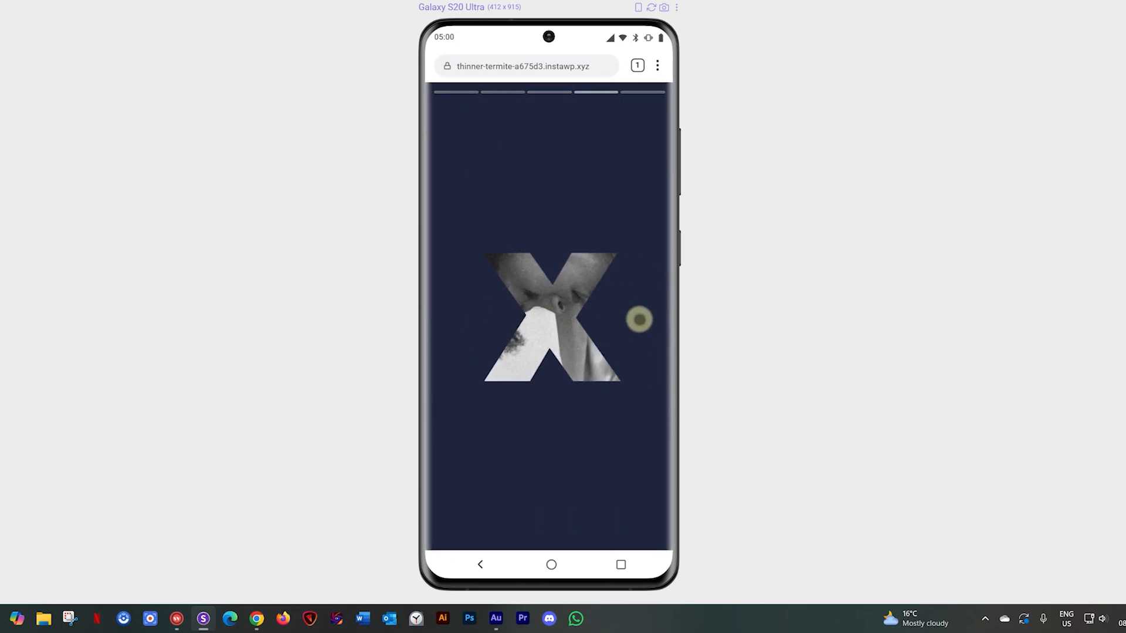
drag(638, 319, 603, 322)
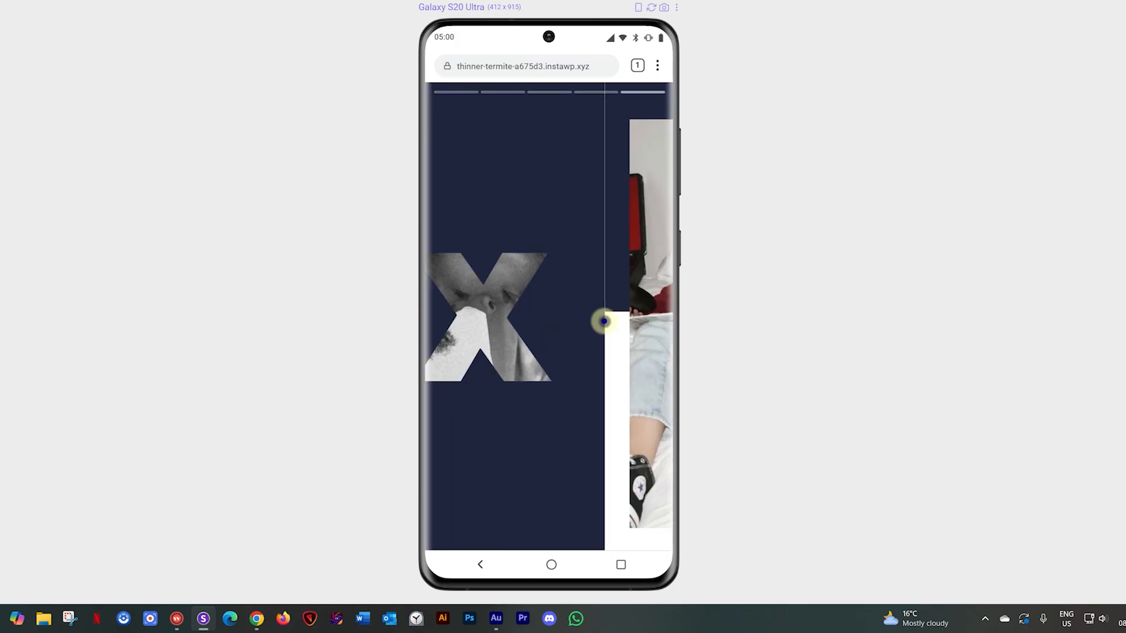
drag(458, 310, 655, 319)
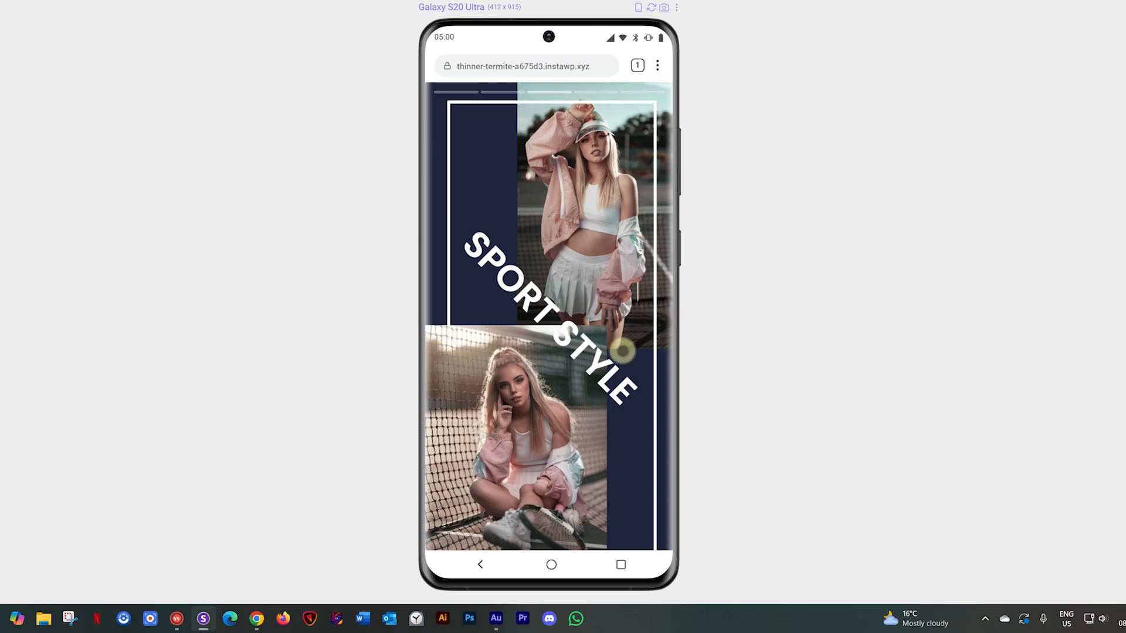
drag(463, 322, 673, 326)
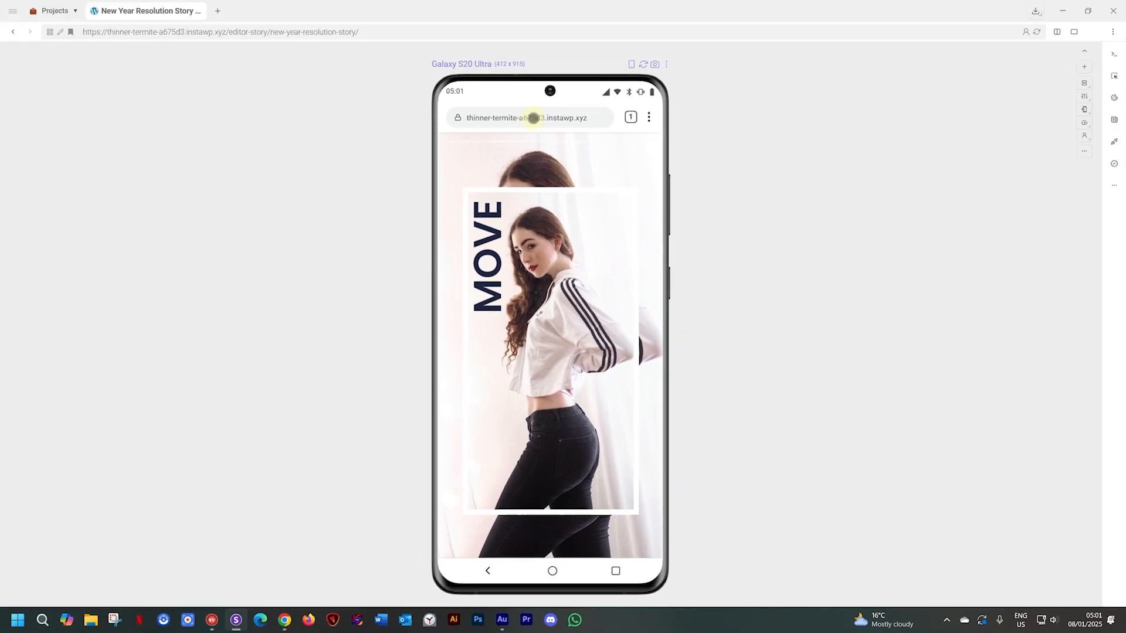
- Switch from the phone preview to all devices, then focus the Desktop preview alone
click(667, 64)
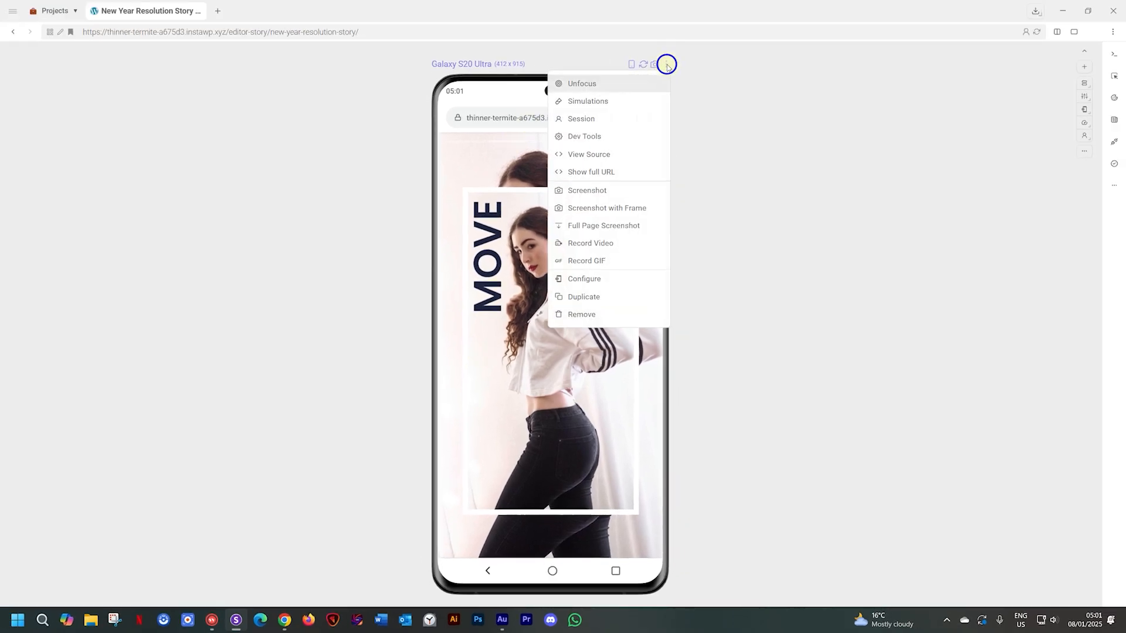
click(646, 85)
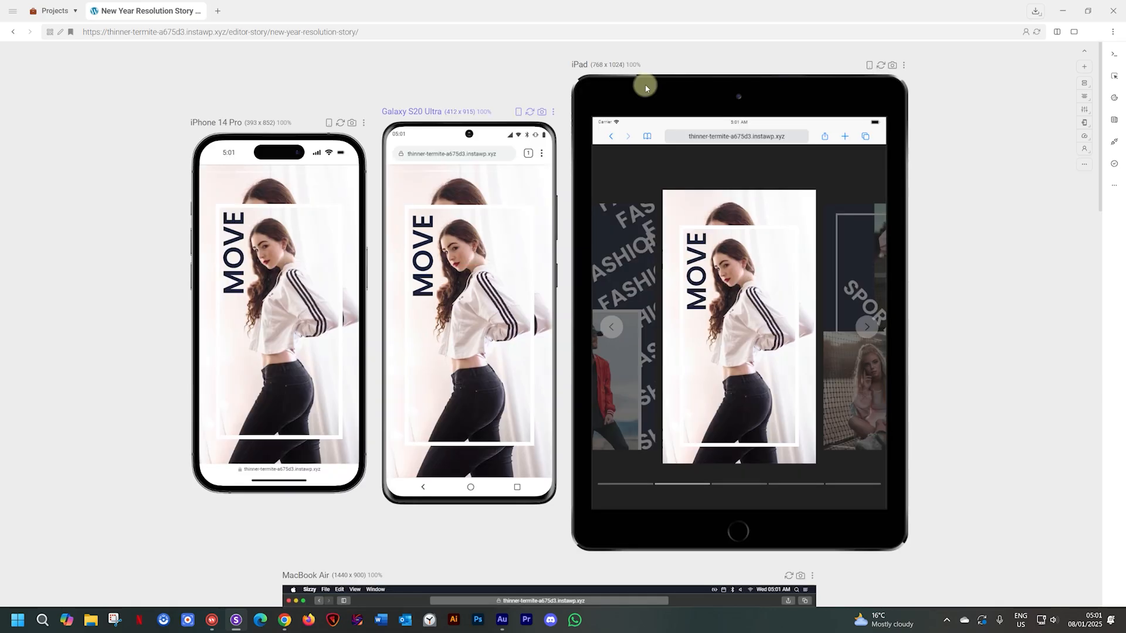
scroll(1015, 221, down, 10)
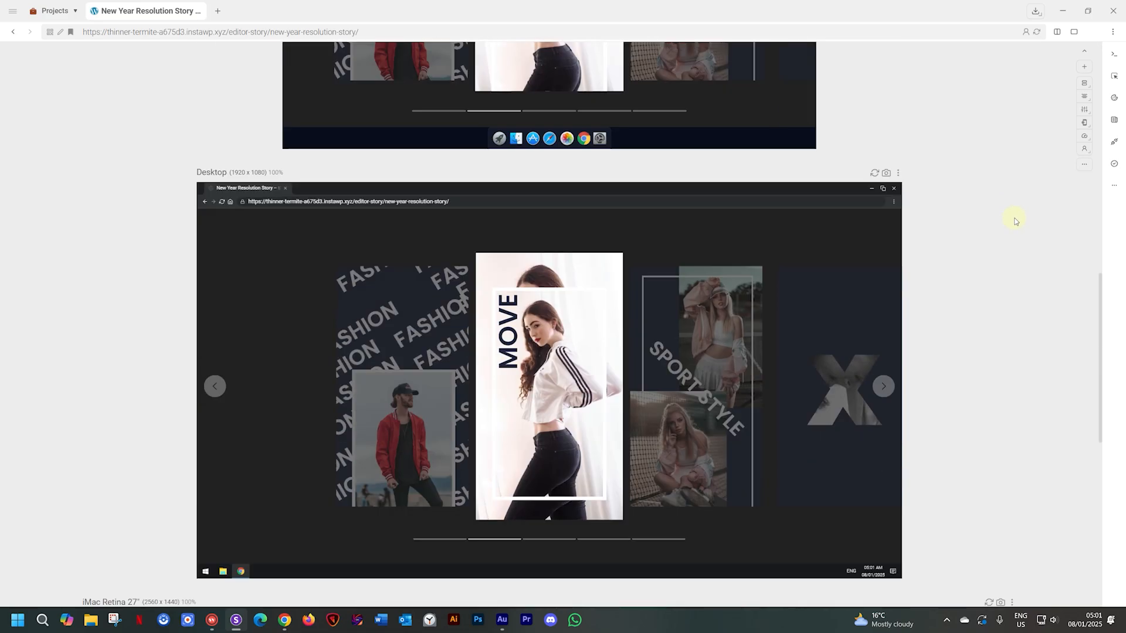
click(897, 172)
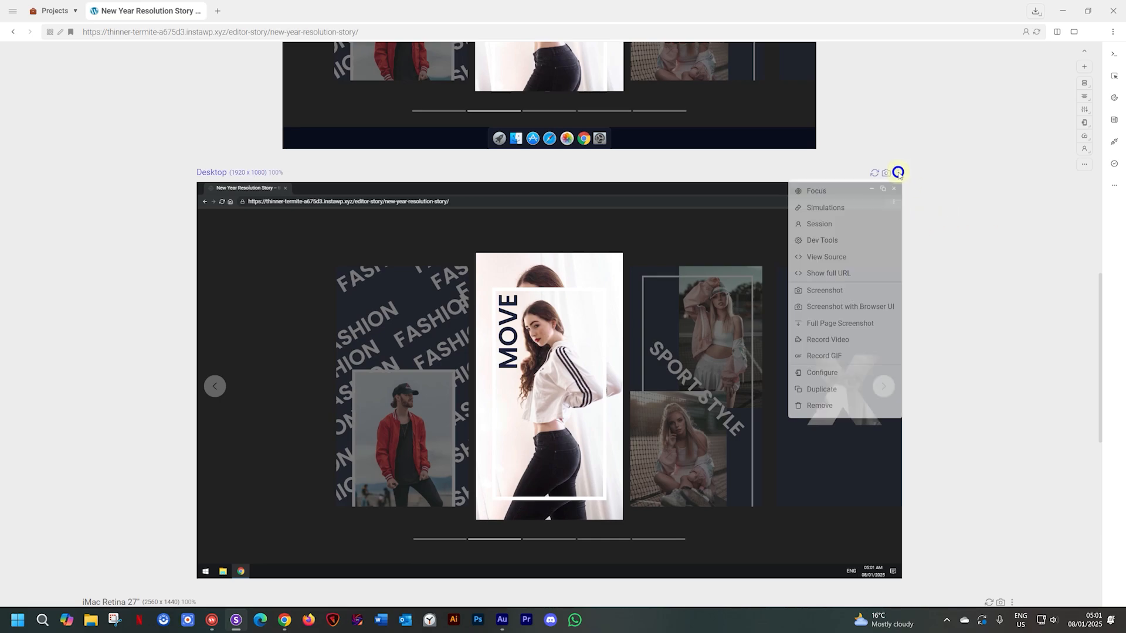
click(832, 195)
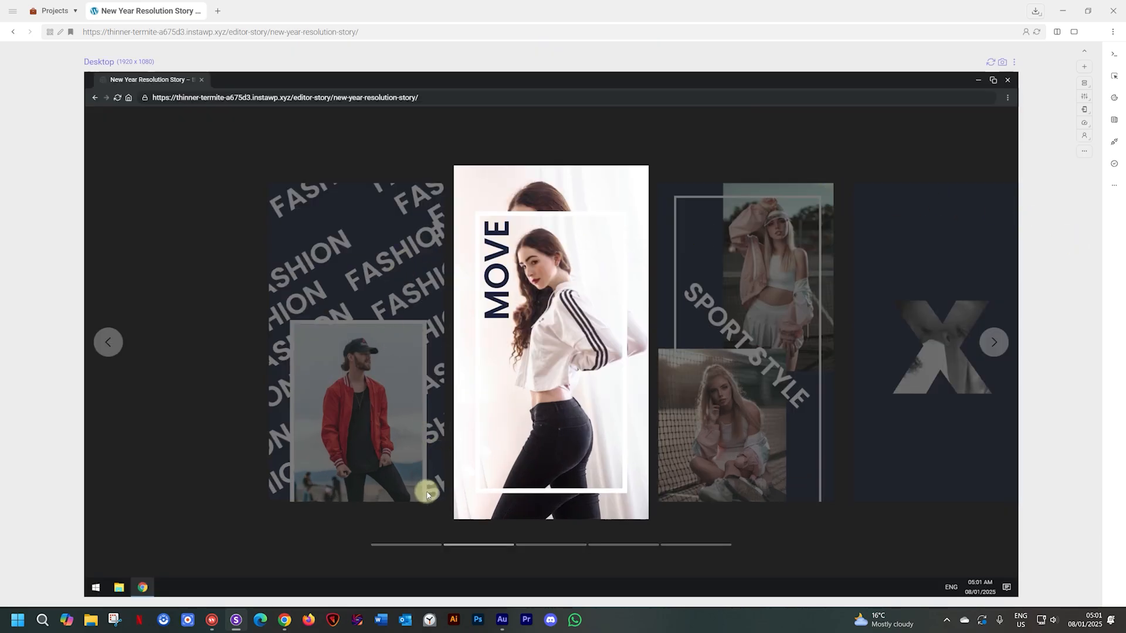
- Step the Desktop preview from FASHION to #TRENDY, back to SPORT STYLE, then unfocus
click(403, 544)
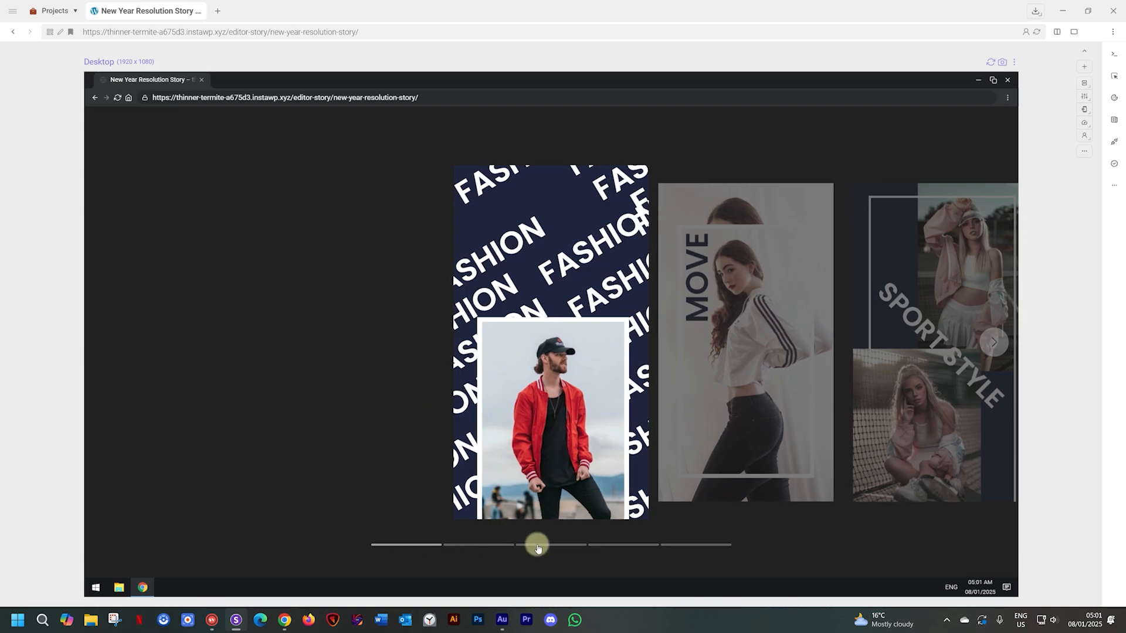
click(478, 544)
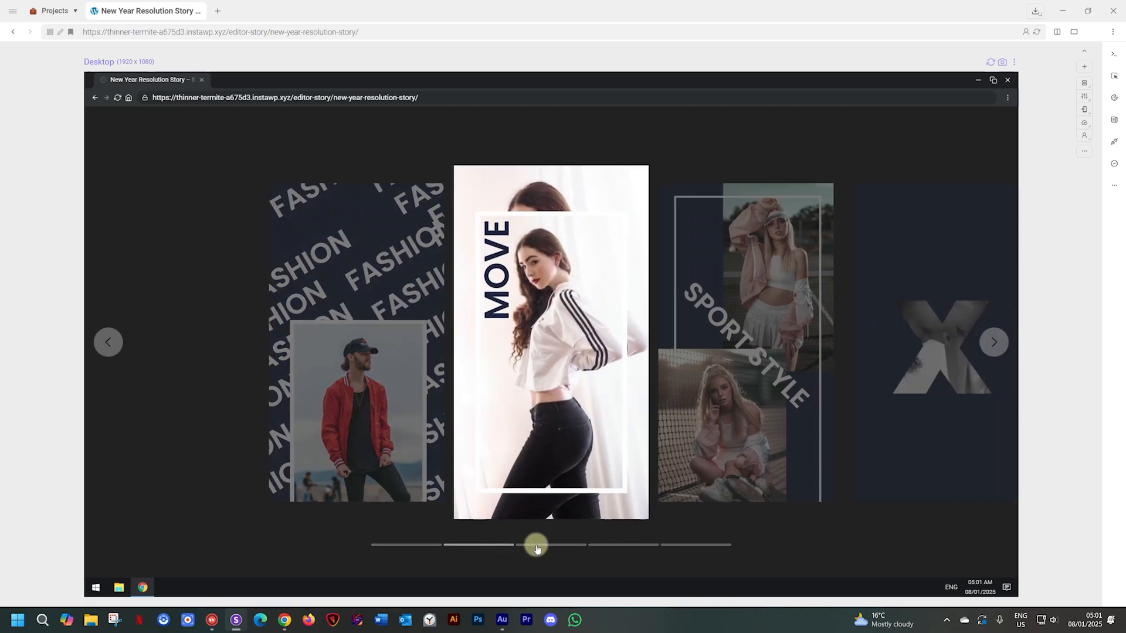
click(536, 544)
click(610, 545)
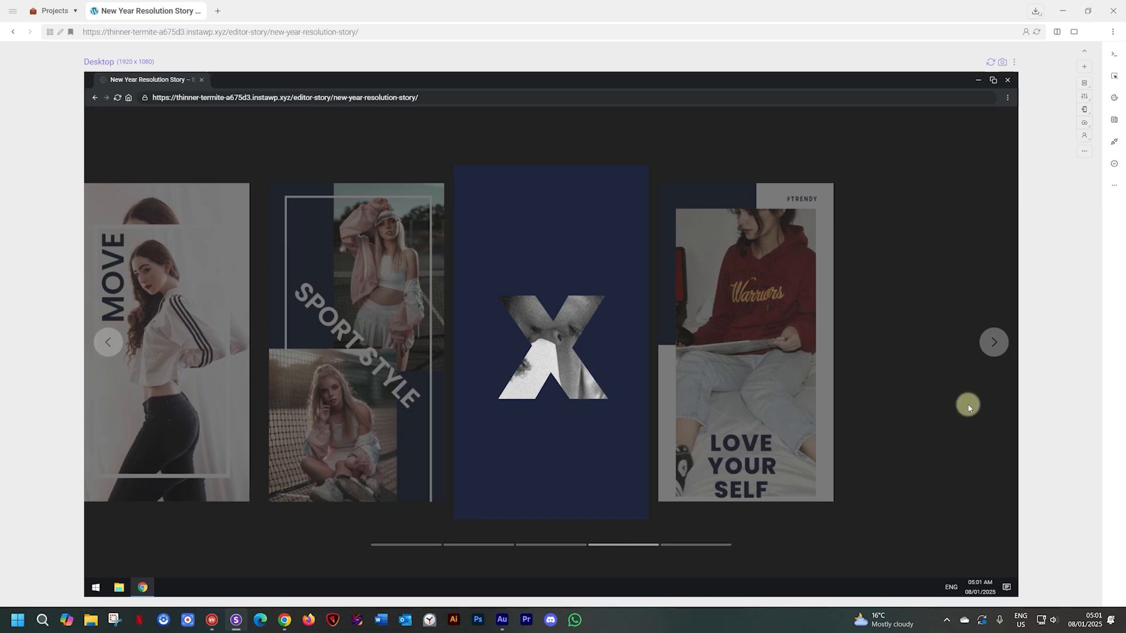
click(990, 342)
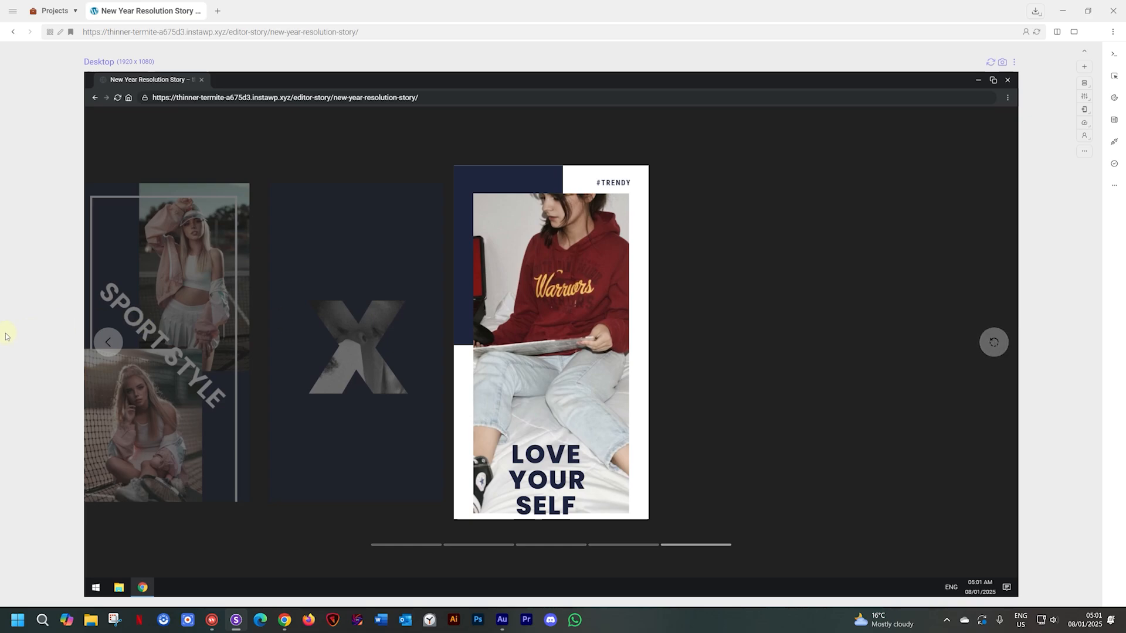
click(113, 344)
click(113, 343)
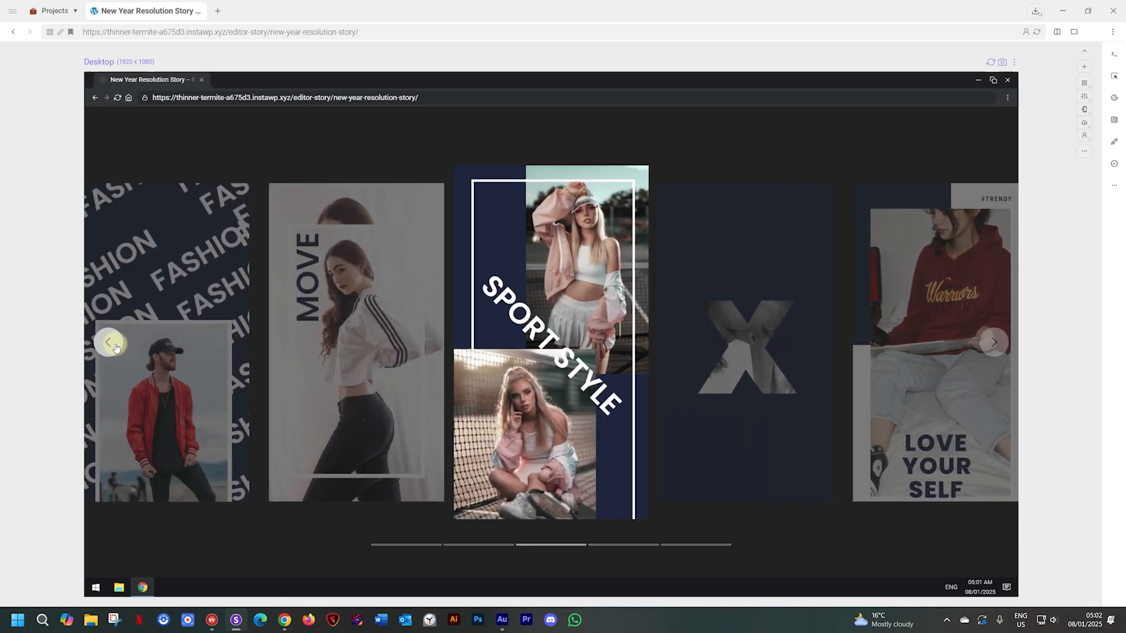
click(1014, 62)
click(946, 79)
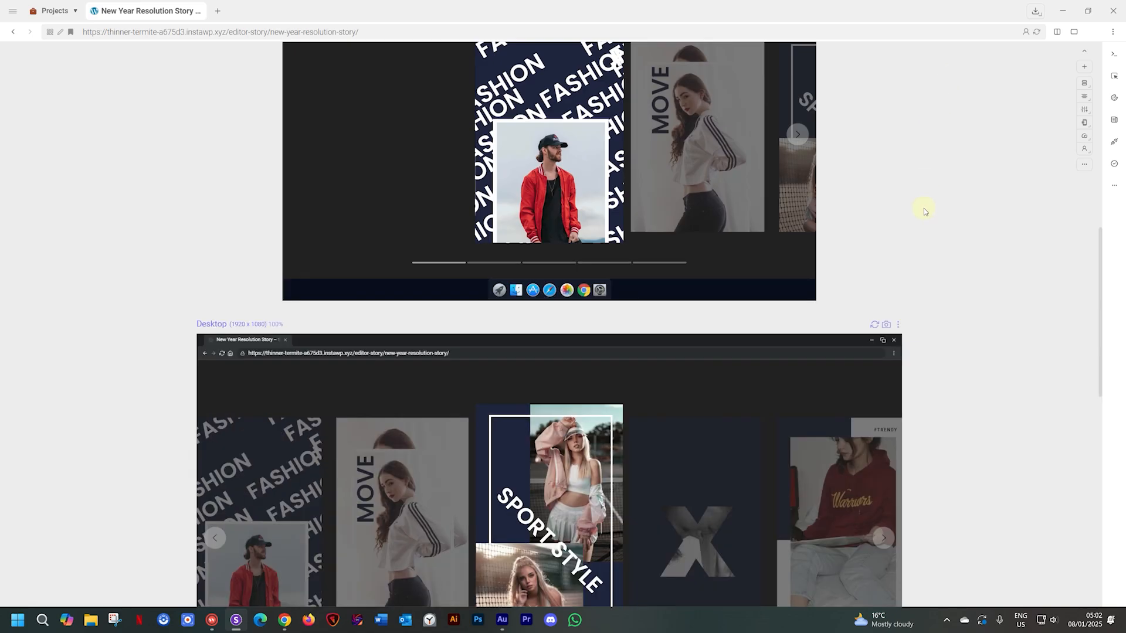
scroll(925, 211, up, 8)
scroll(928, 260, up, 1)
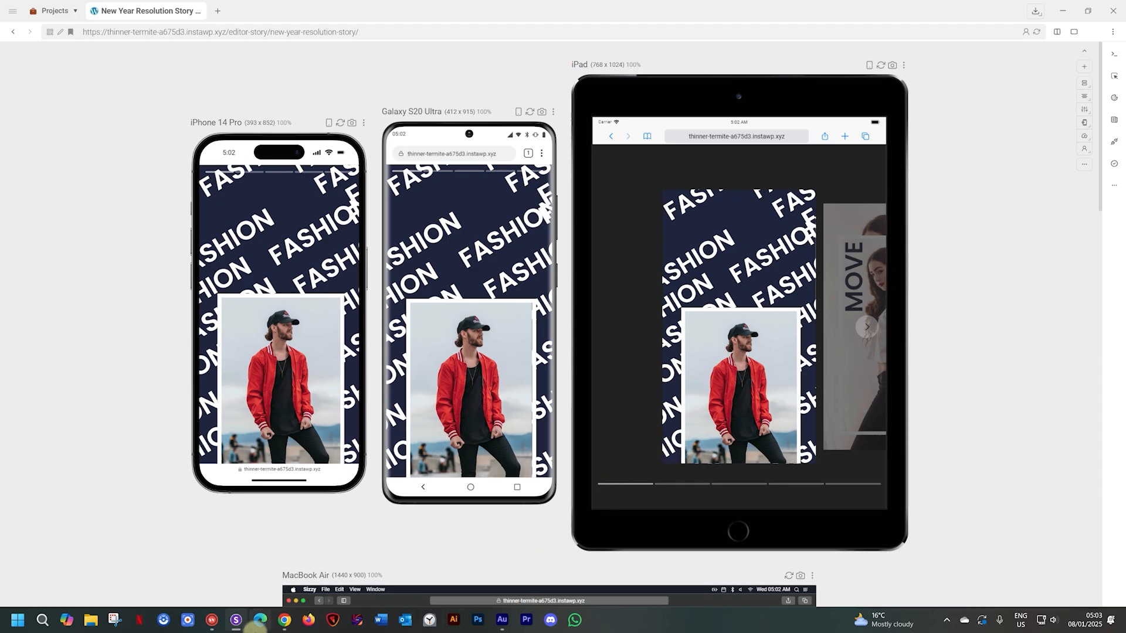
click(280, 619)
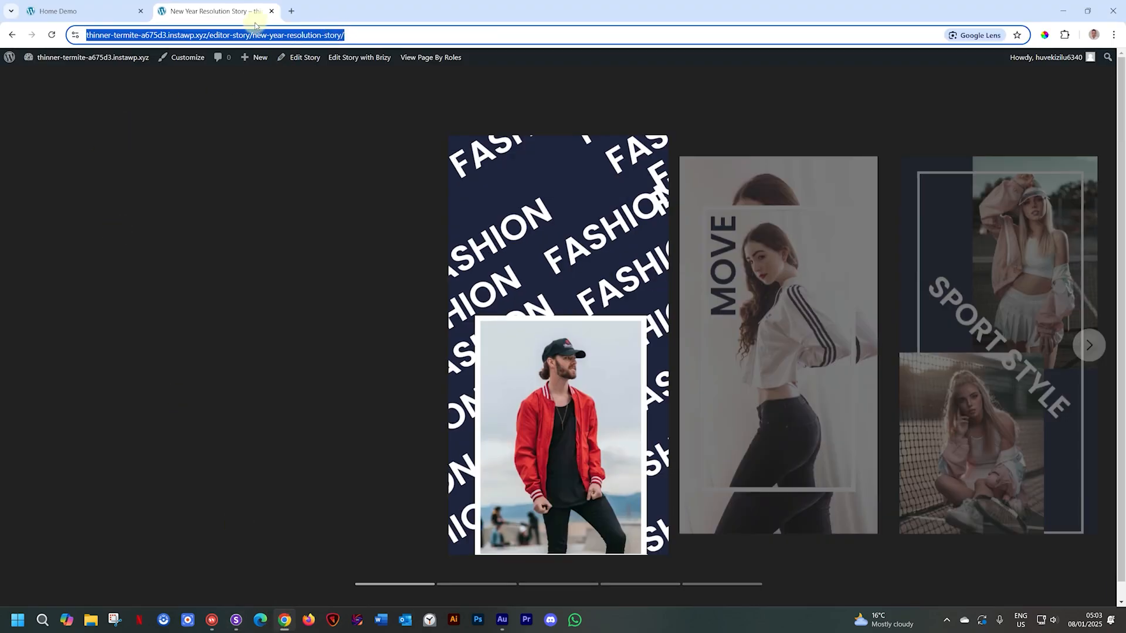
- Close the old story tab and leave the block editor for the WordPress dashboard
click(271, 11)
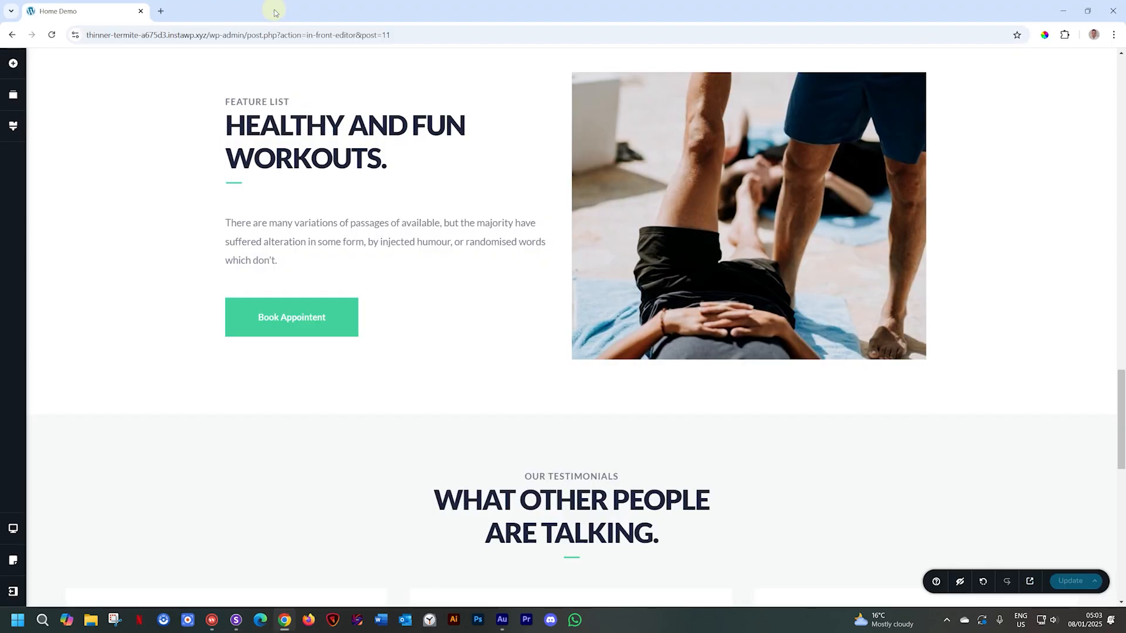
click(12, 593)
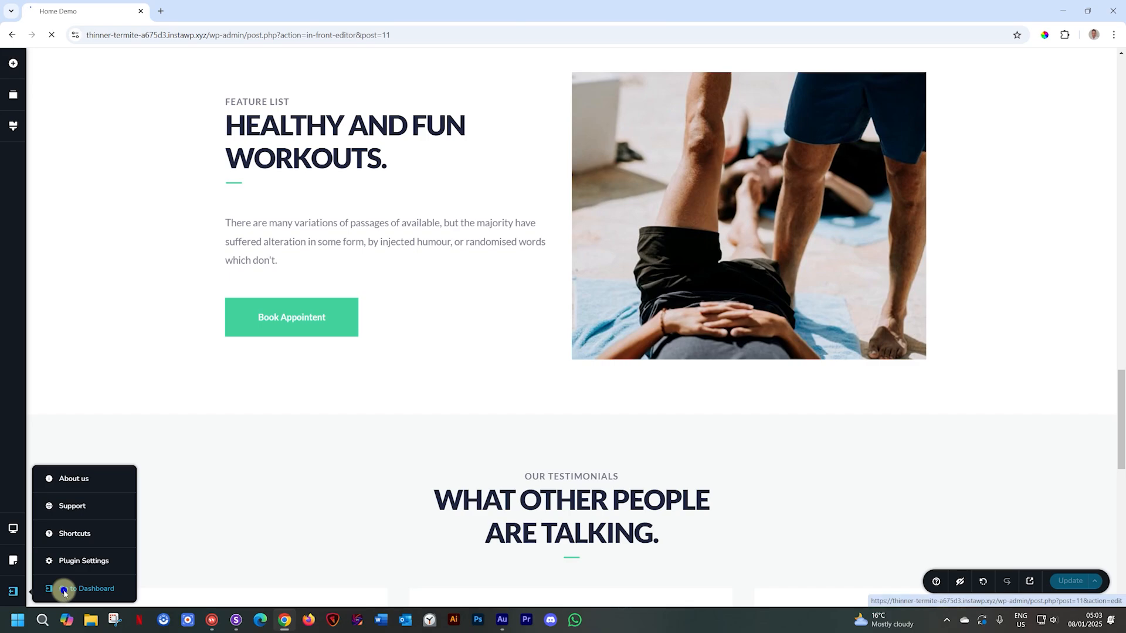
click(64, 590)
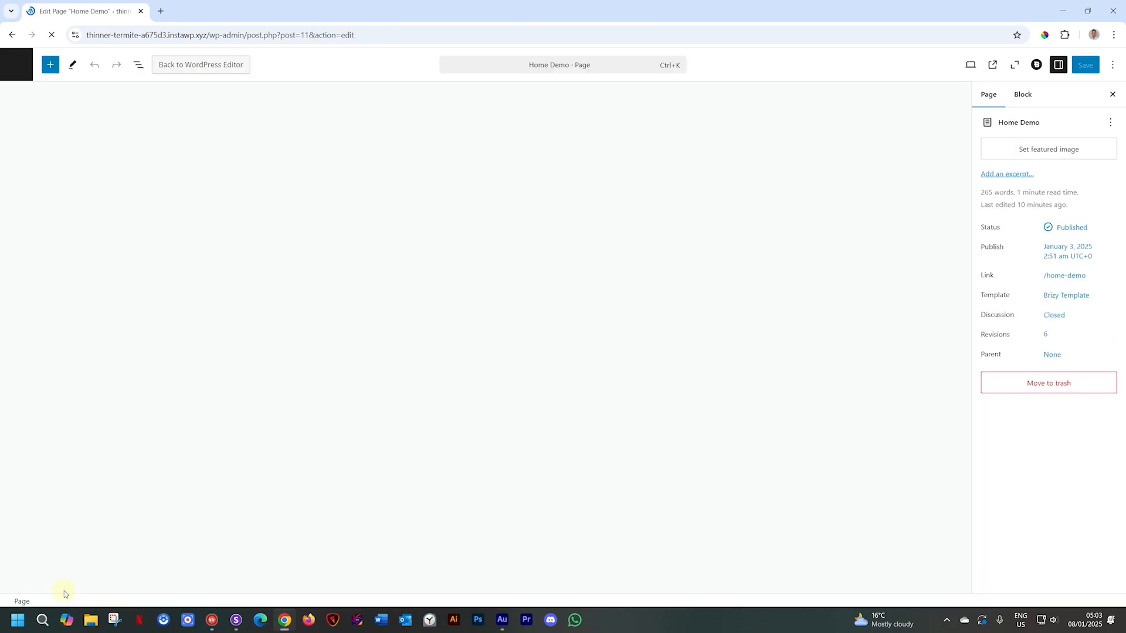
click(17, 67)
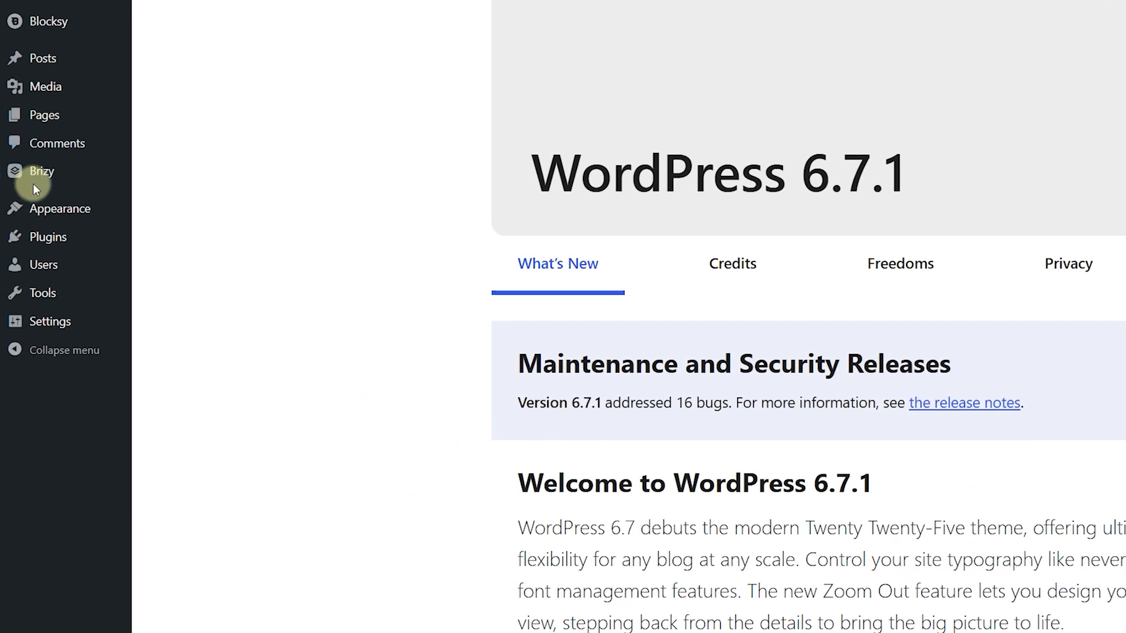
- Start a new story from the Brizy Stories list
mouse_move(17, 199)
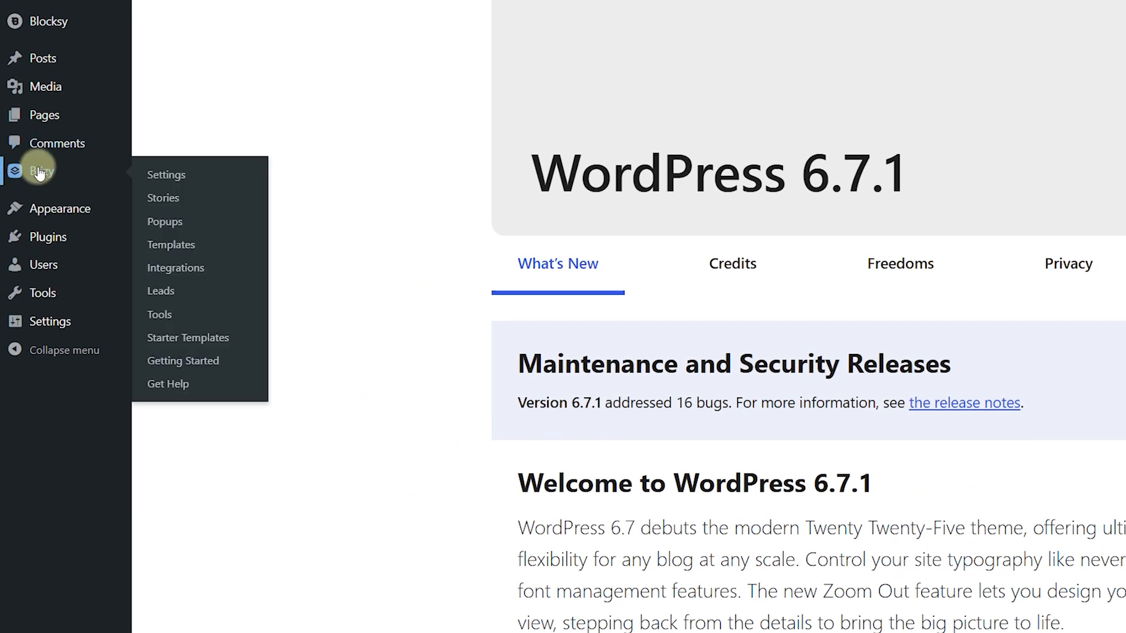
click(162, 196)
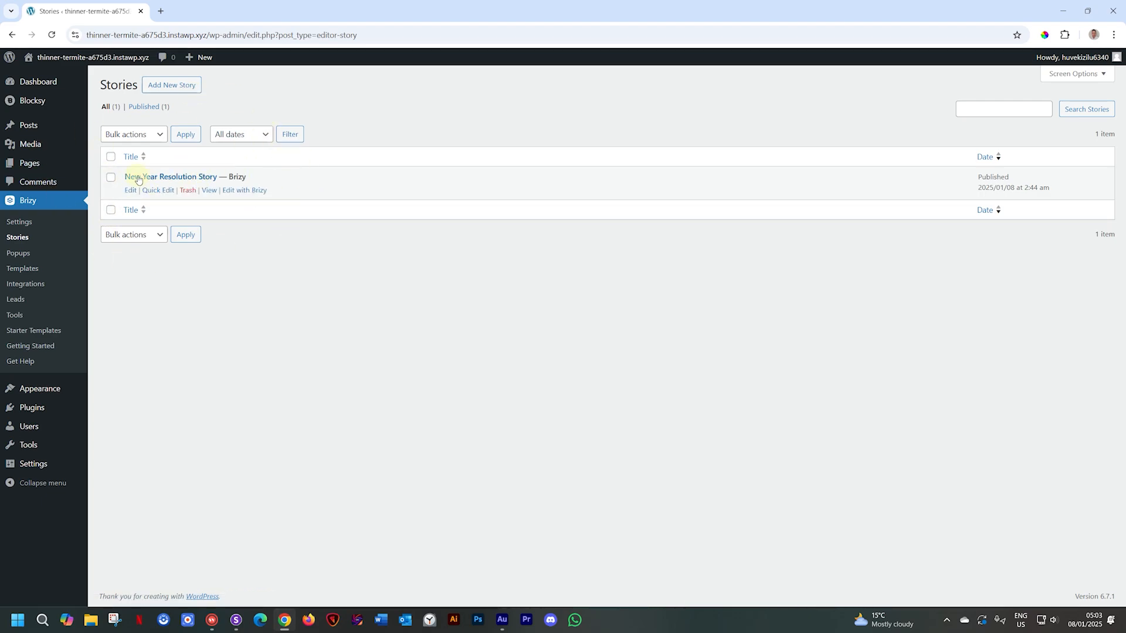
click(175, 85)
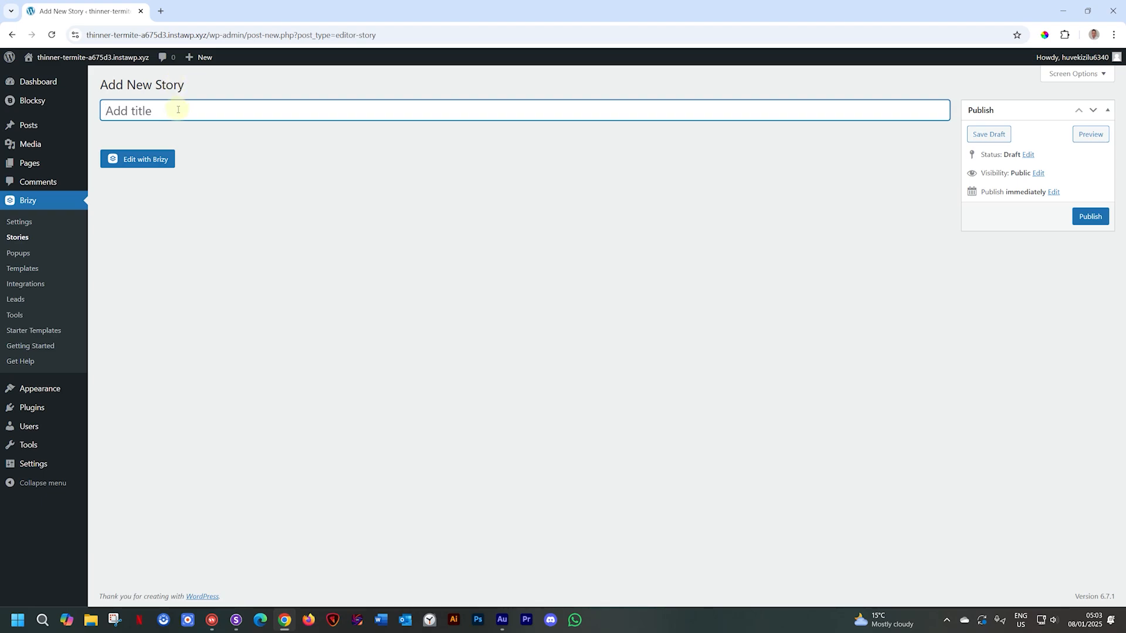
- Title the new story 'Gym Promo 2025' and publish it
click(178, 109)
text(Gym)
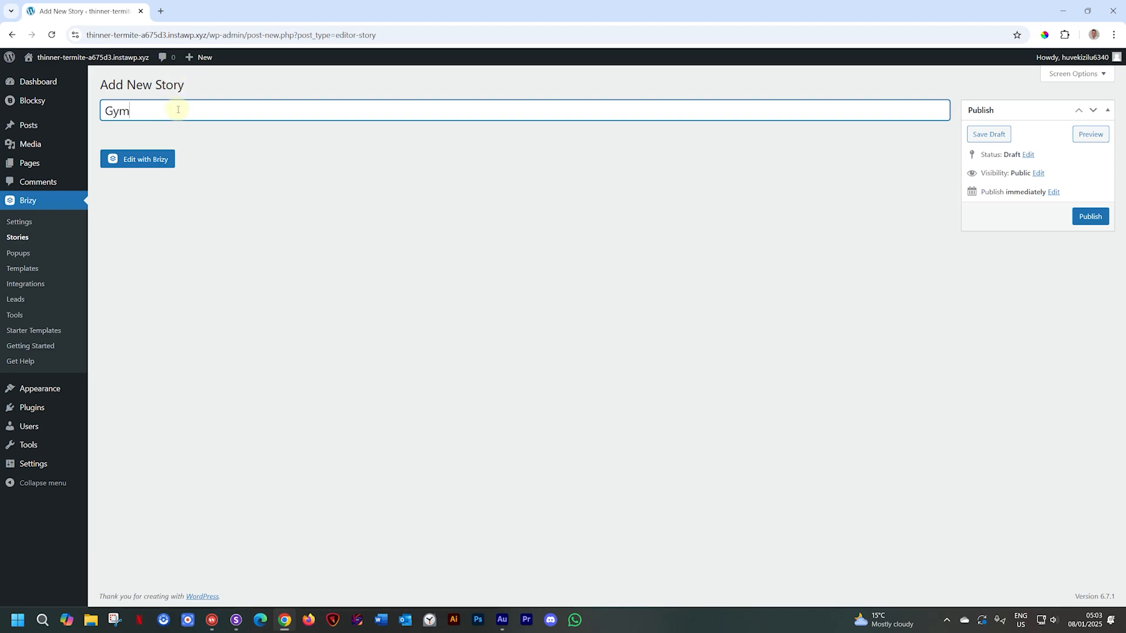
text( Promo )
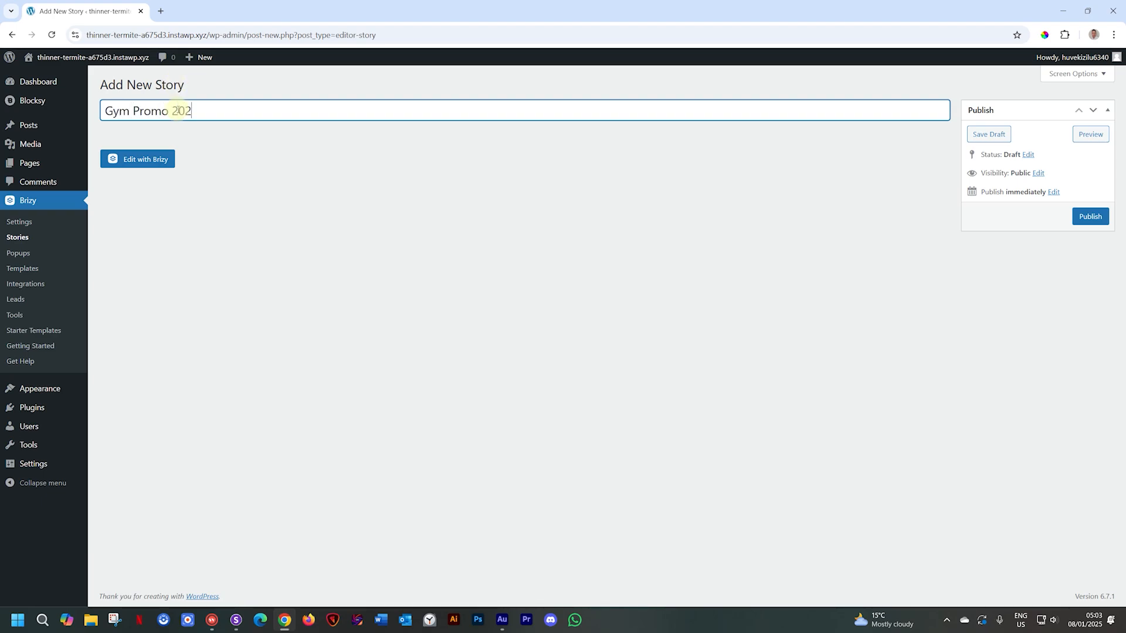
text(2025)
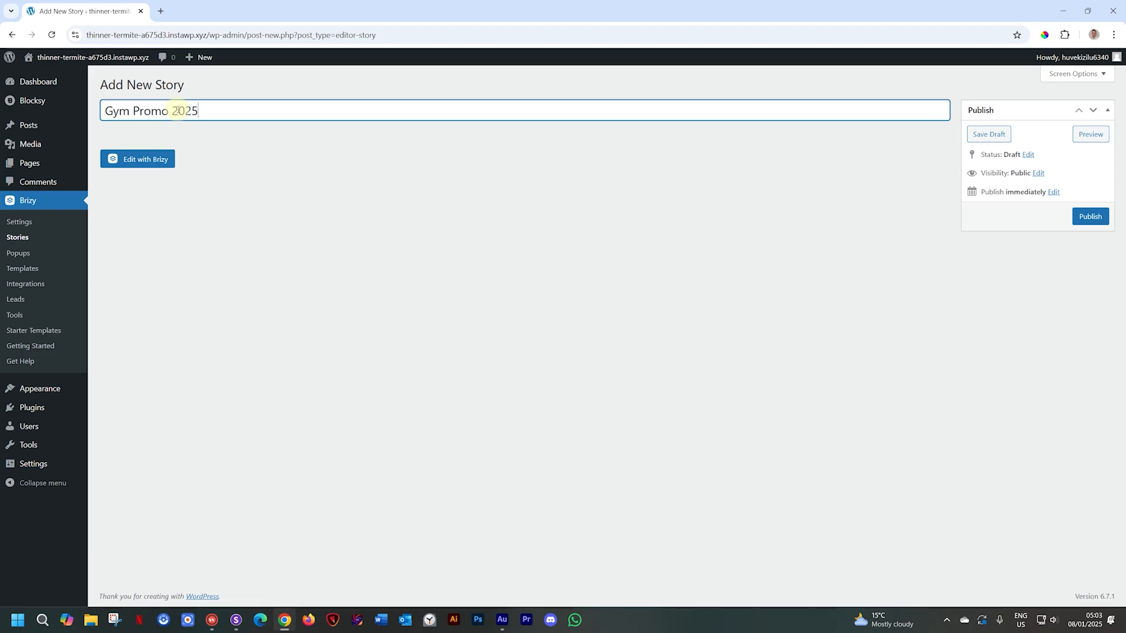
click(149, 163)
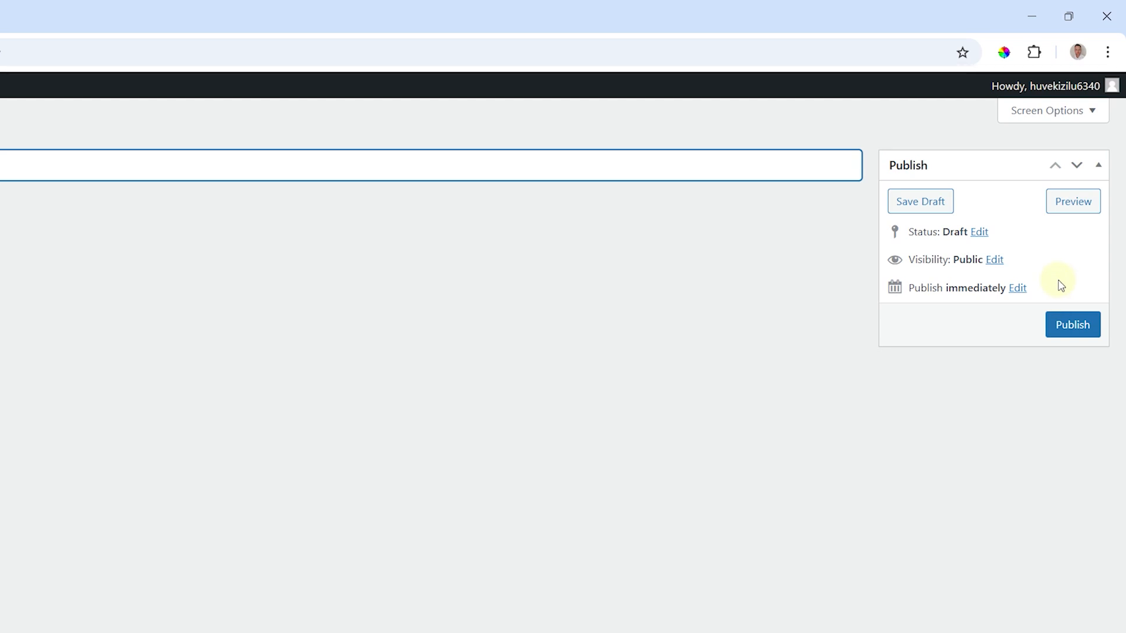
click(1061, 319)
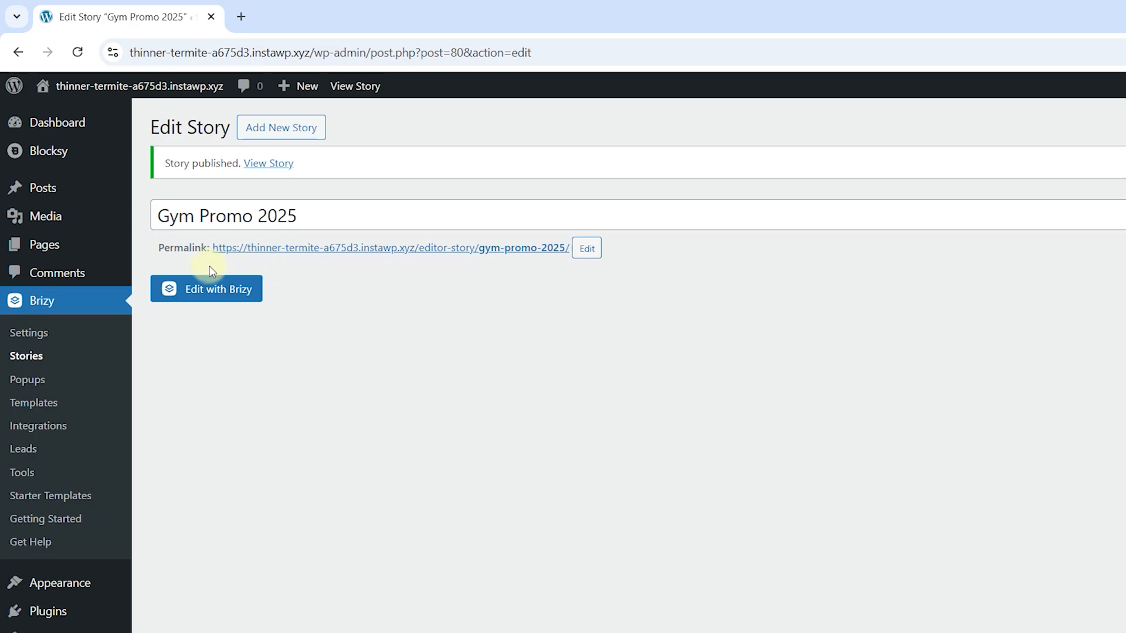
- Launch the Gym Promo 2025 story in Brizy with Edit with Brizy
click(234, 296)
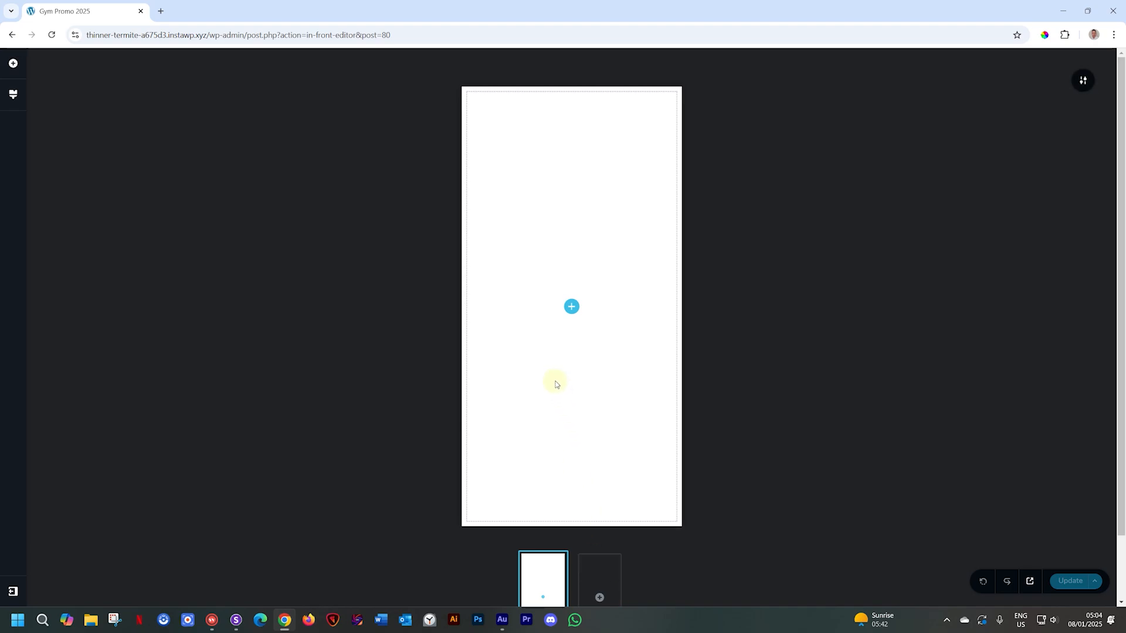
- Look through the Add Elements, Styling and More panels, then expand the story's floating toolbar
click(10, 65)
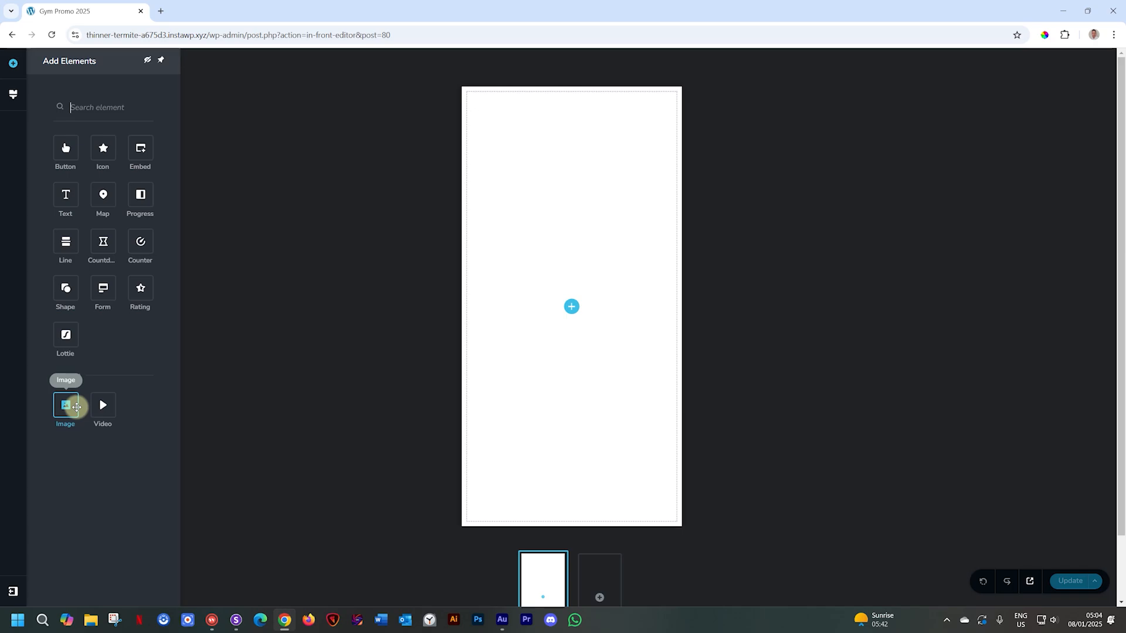
click(13, 94)
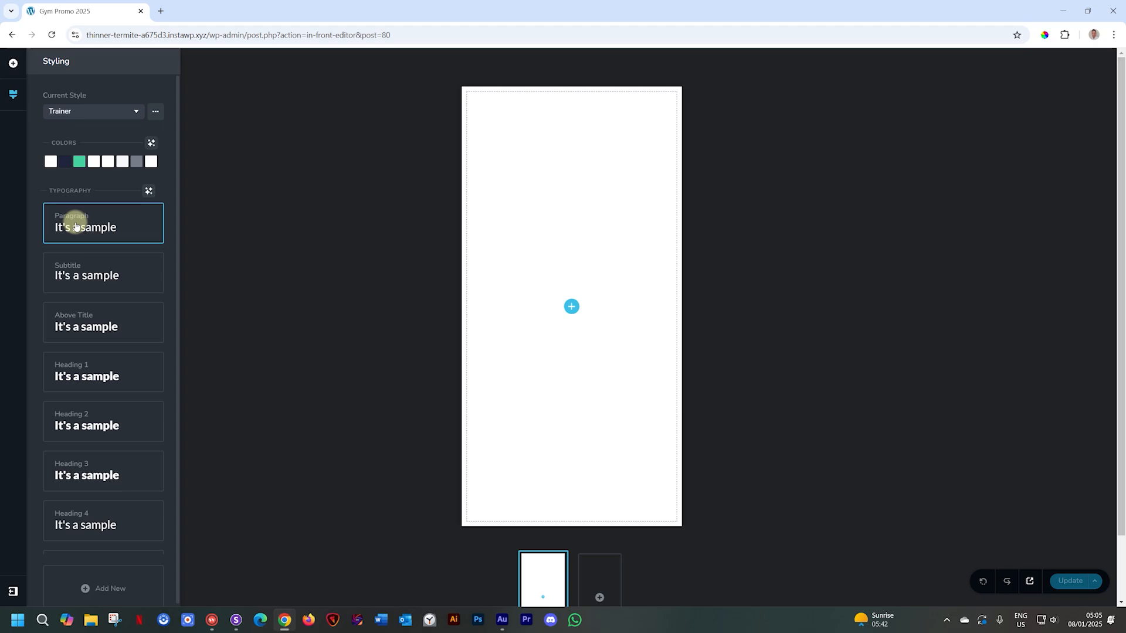
click(13, 591)
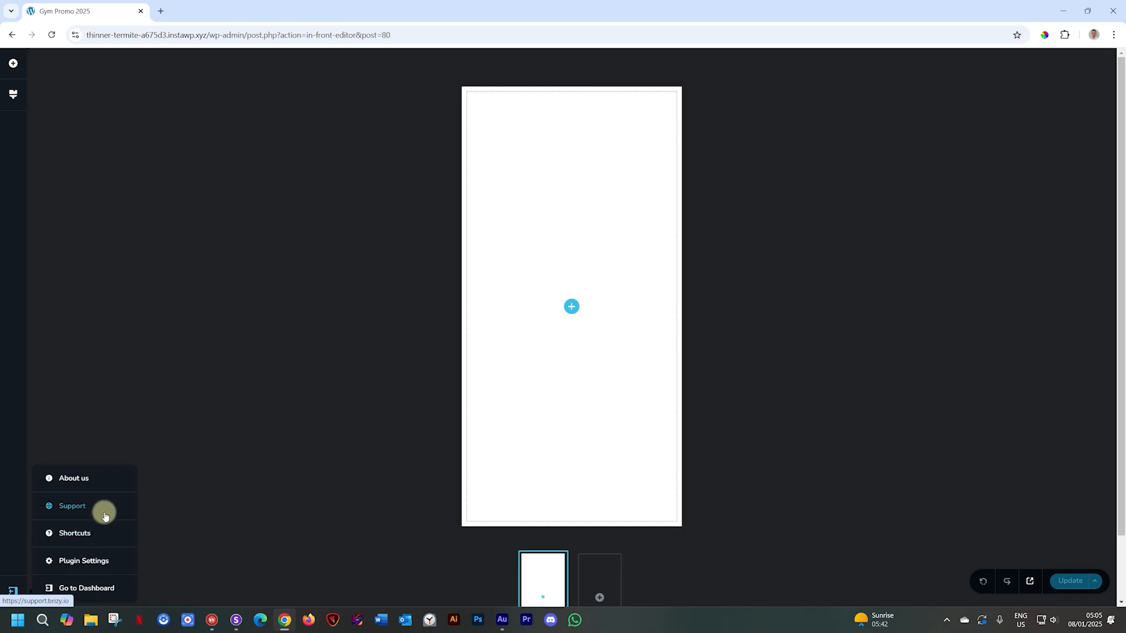
click(653, 331)
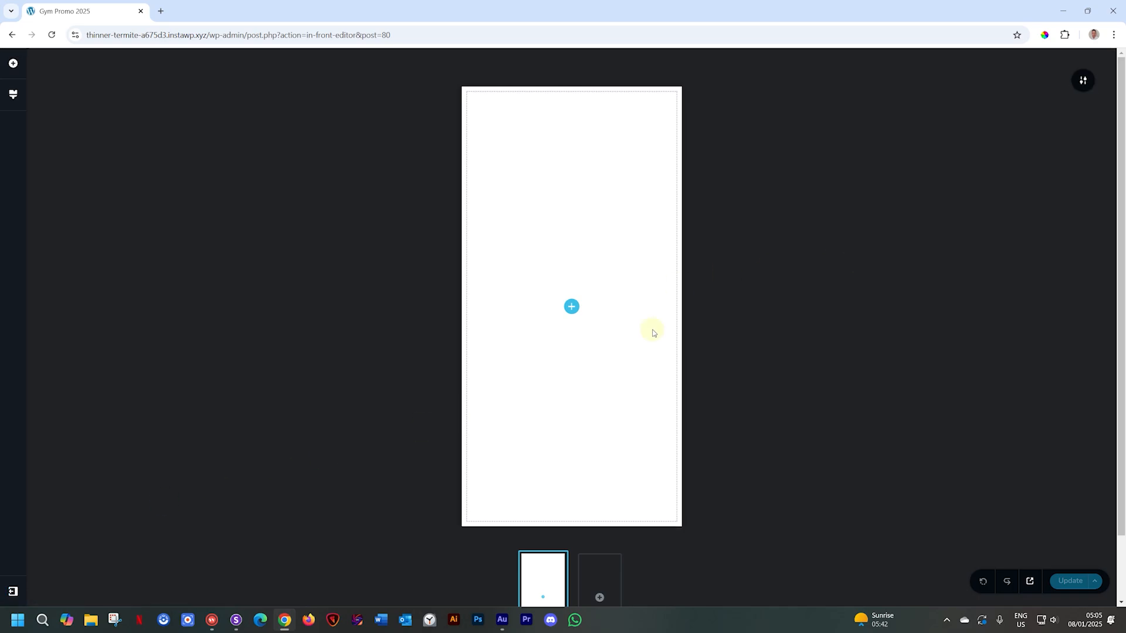
click(1082, 84)
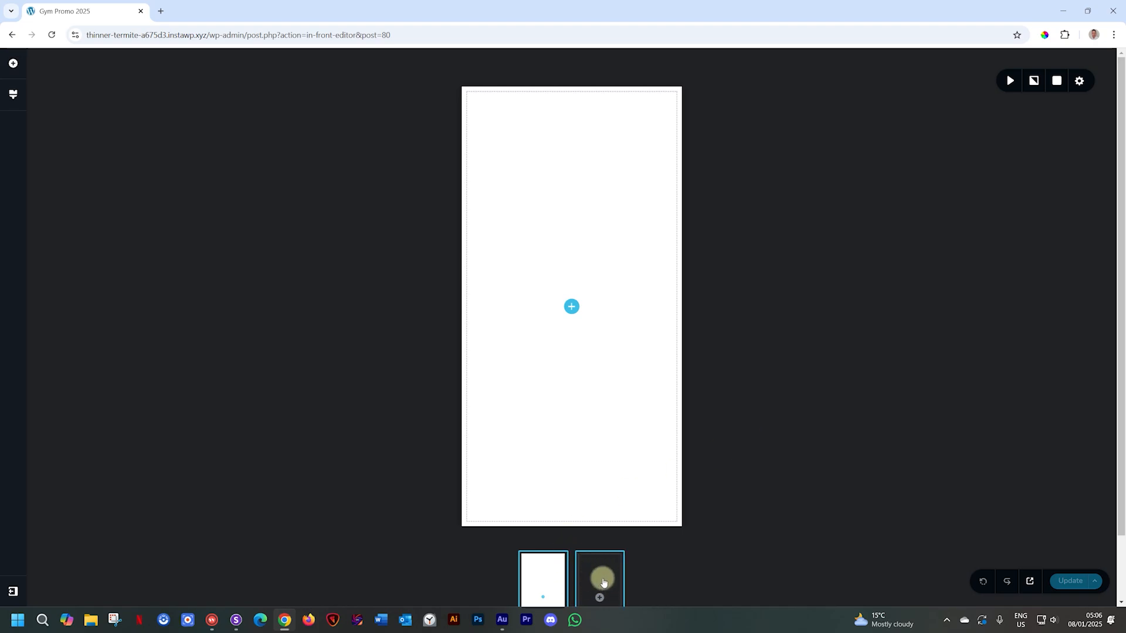
- Open the story templates from the add-slide thumbnail, filter to Services, and open the Gym (GYMAX) set
click(604, 582)
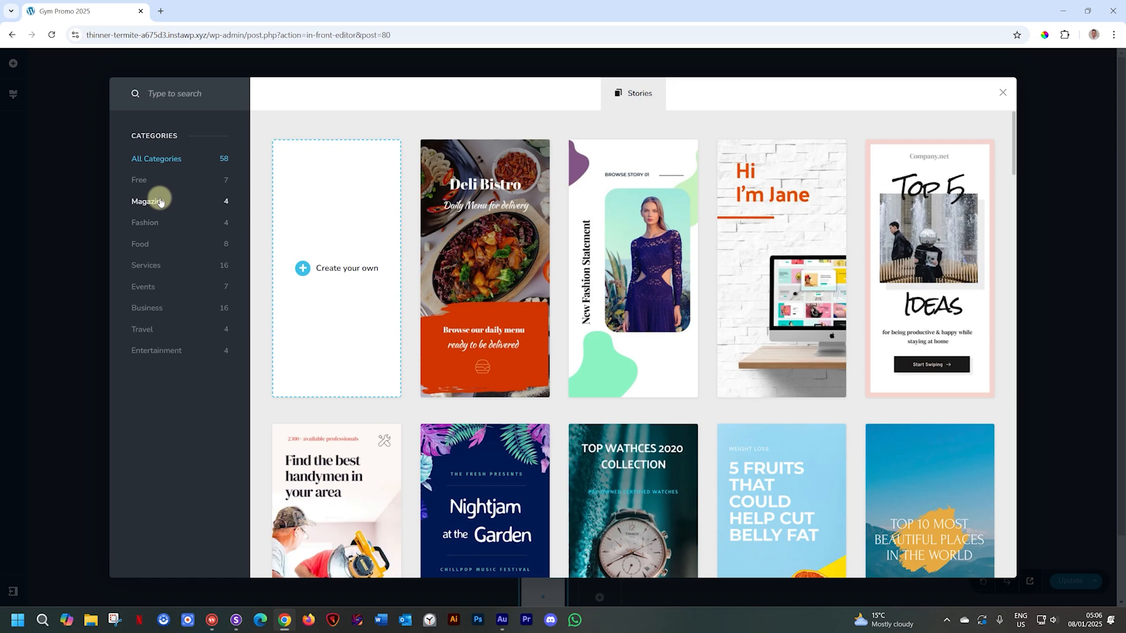
click(148, 265)
scroll(511, 291, down, 4)
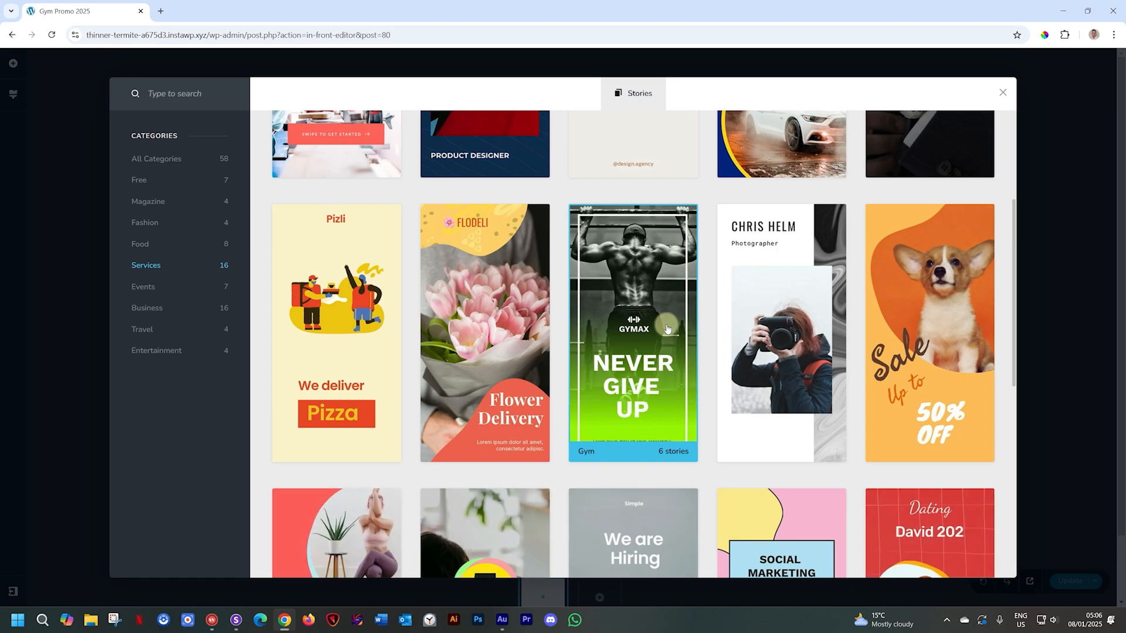
click(667, 329)
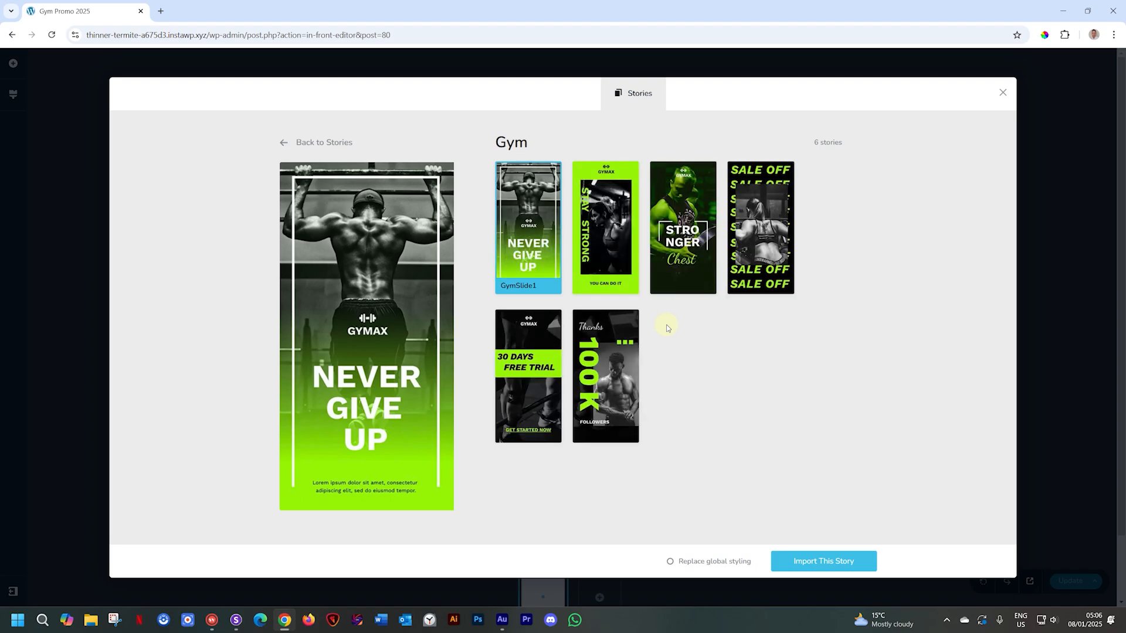
- Preview the Gym slides, pick Never Give Up, and import it as the second slide
click(606, 215)
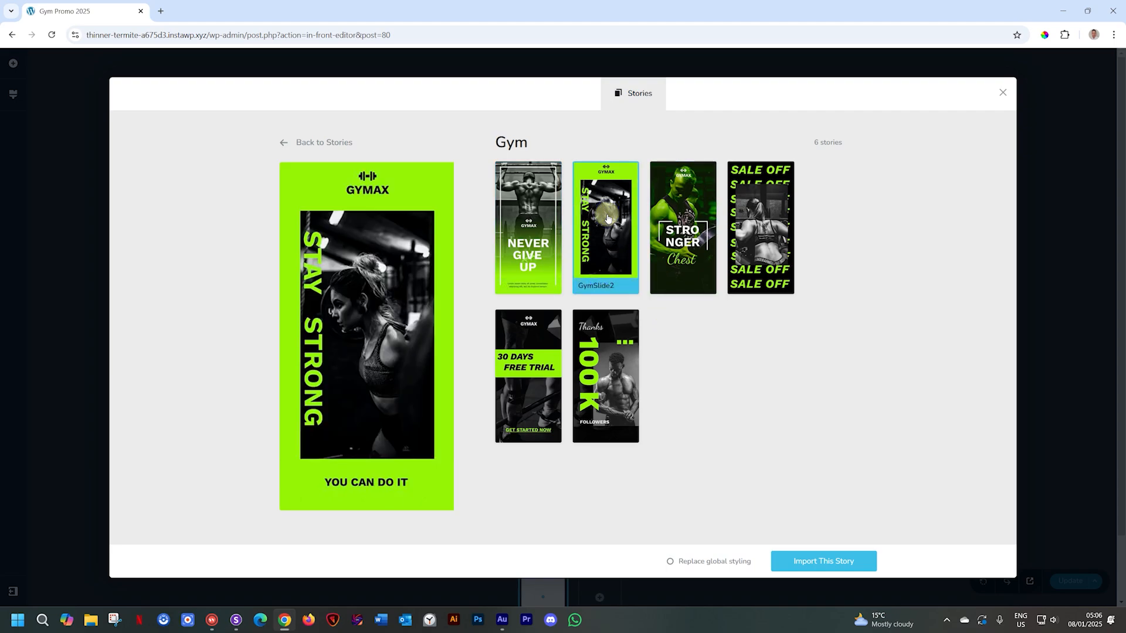
click(701, 225)
click(760, 229)
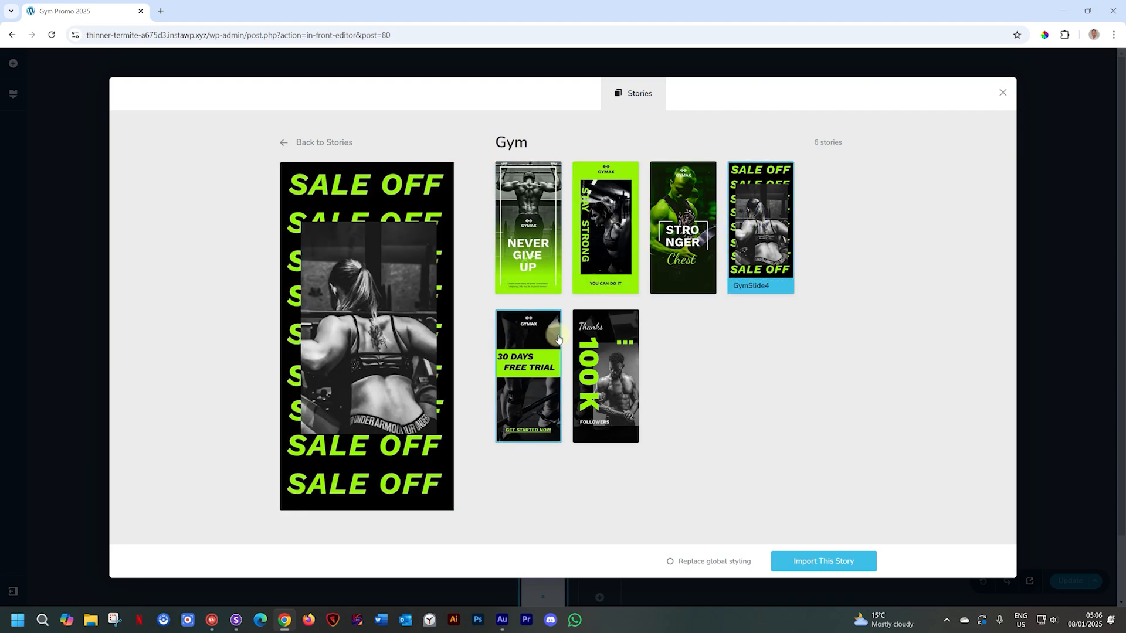
click(554, 342)
click(603, 351)
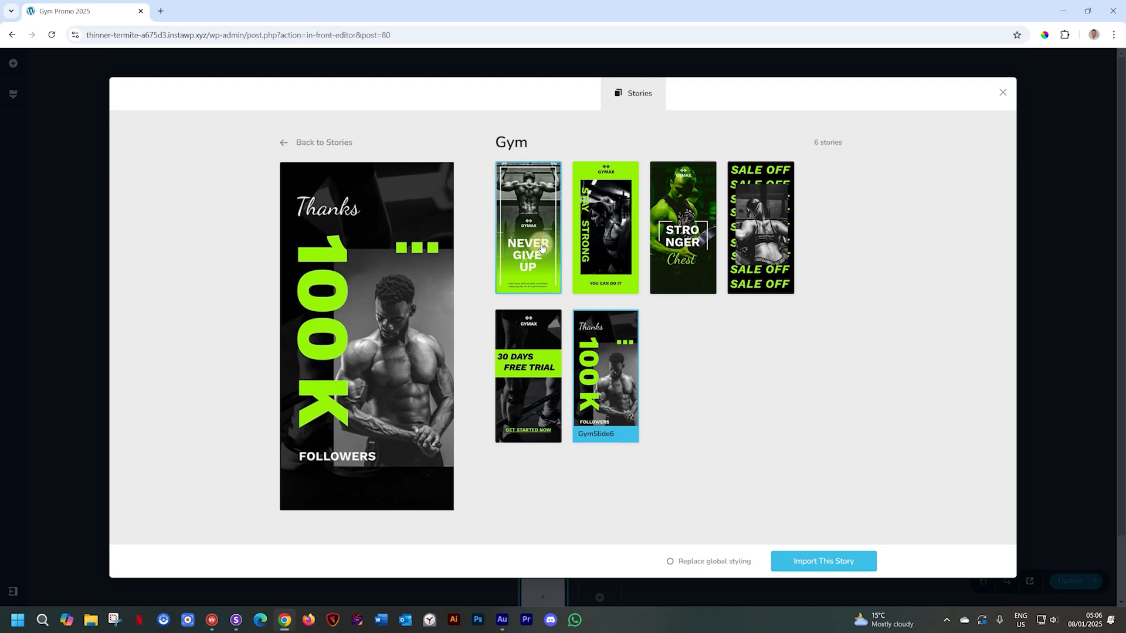
click(544, 247)
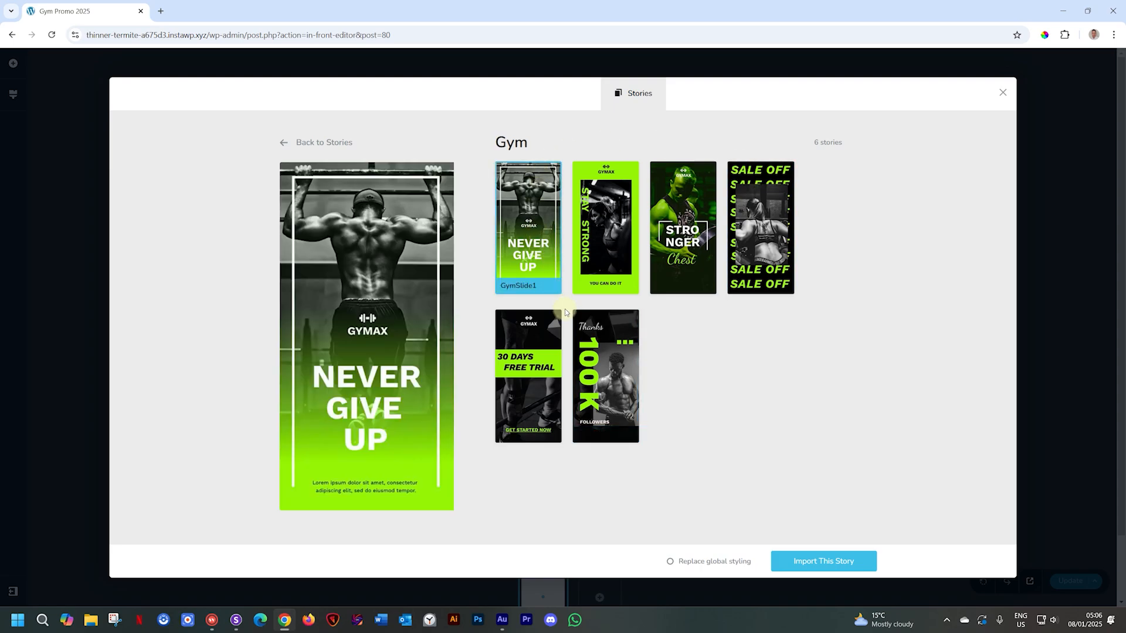
click(814, 571)
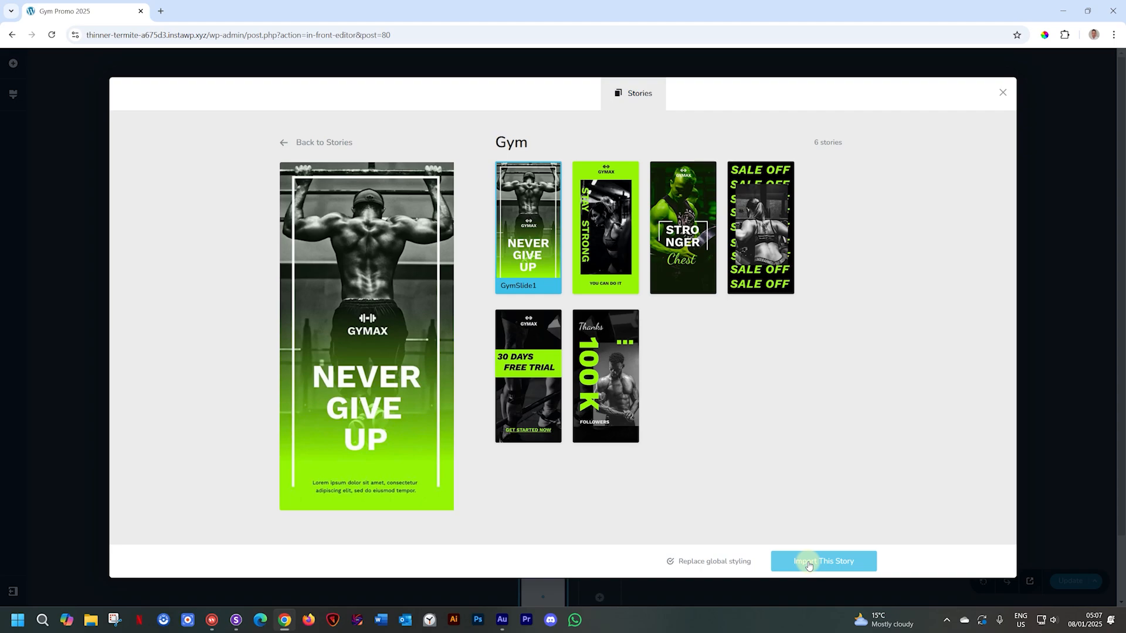
click(808, 562)
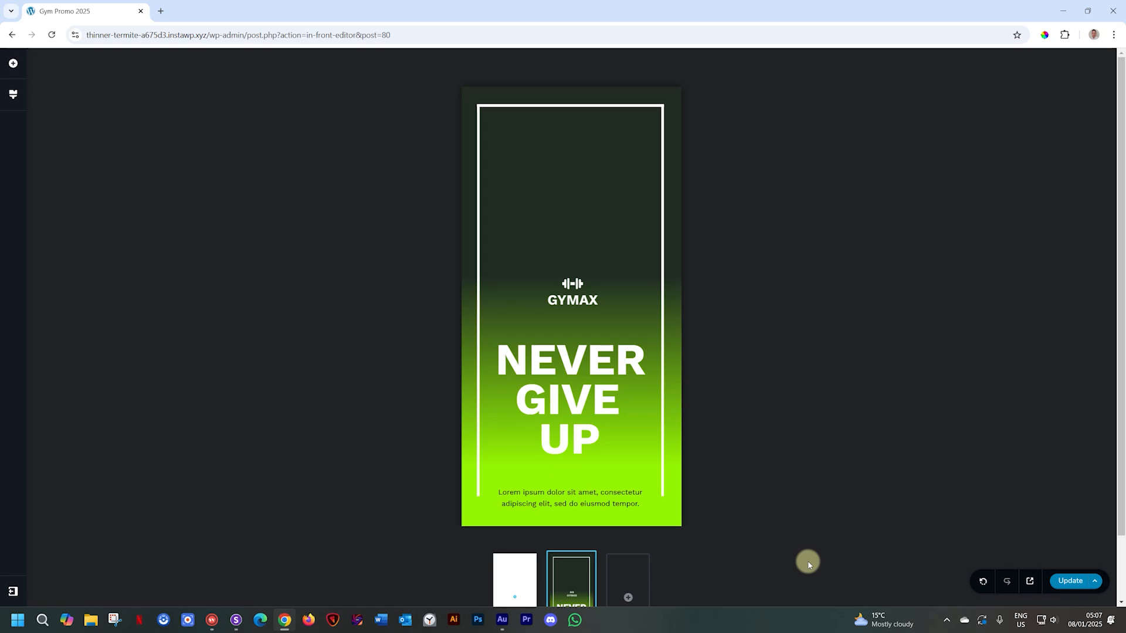
- Import the Gym Stay Strong and Stronger Chest slides from the Services templates
click(641, 595)
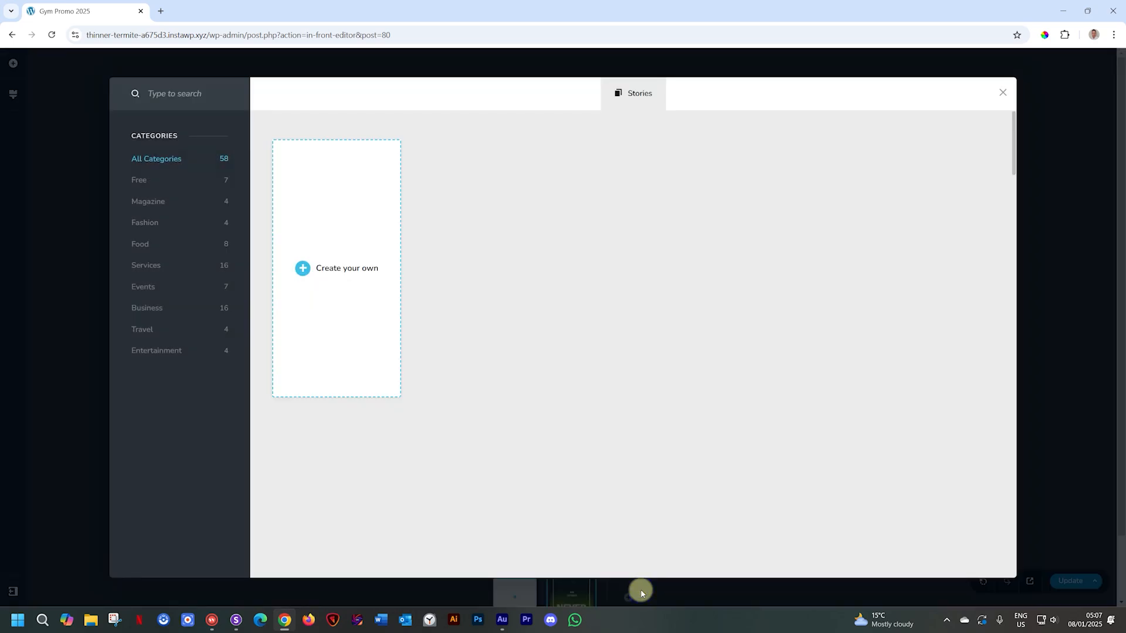
click(174, 271)
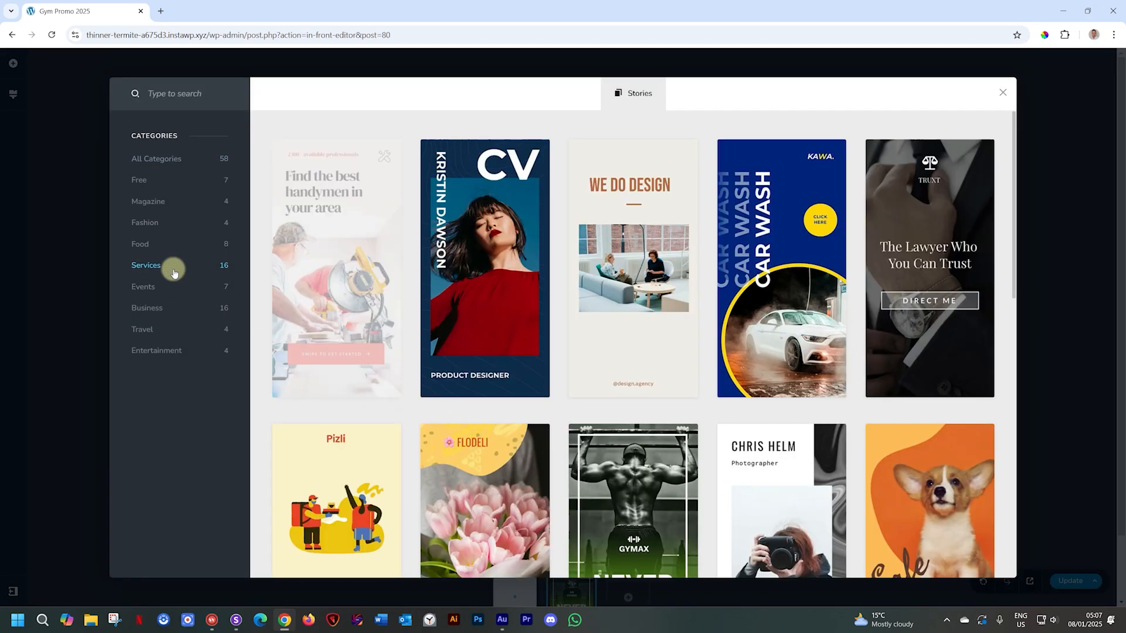
click(629, 466)
click(619, 247)
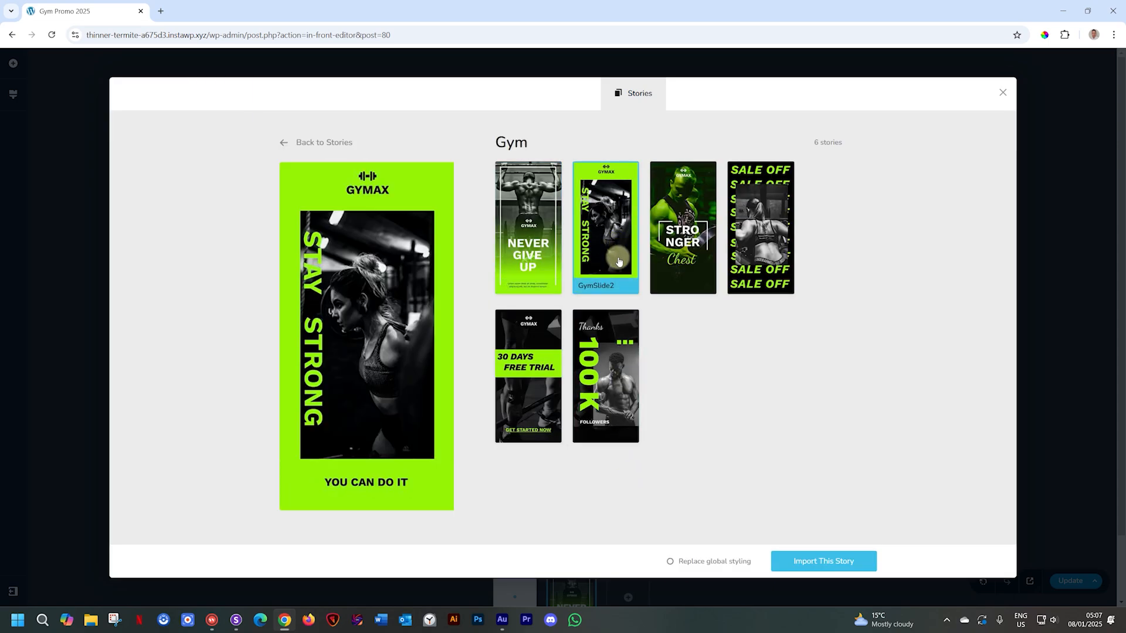
click(816, 561)
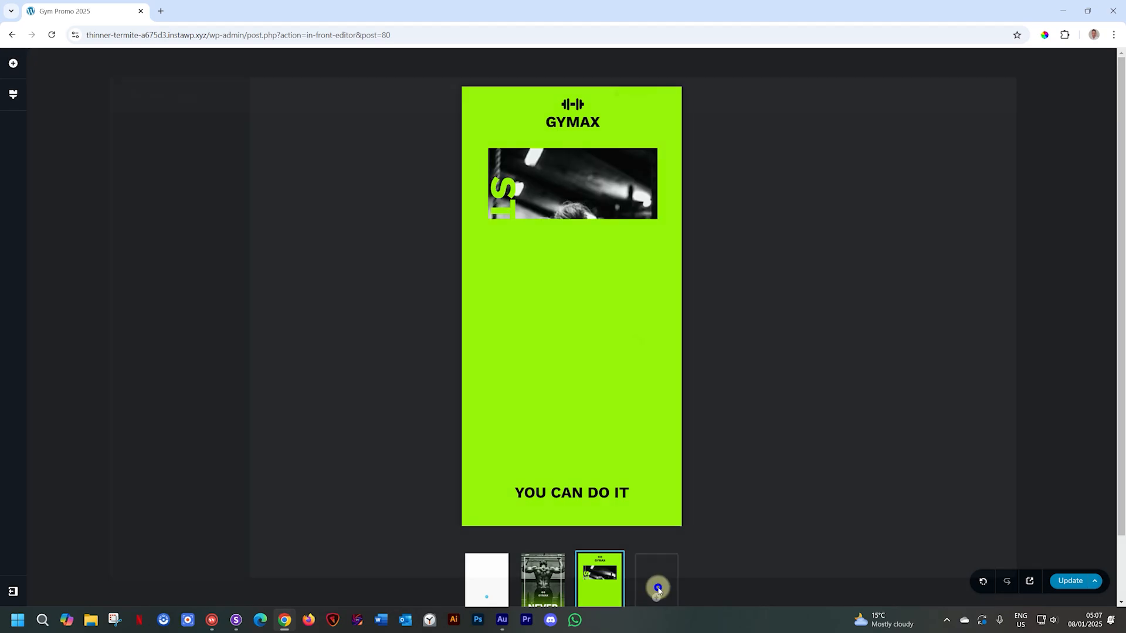
click(657, 588)
click(147, 265)
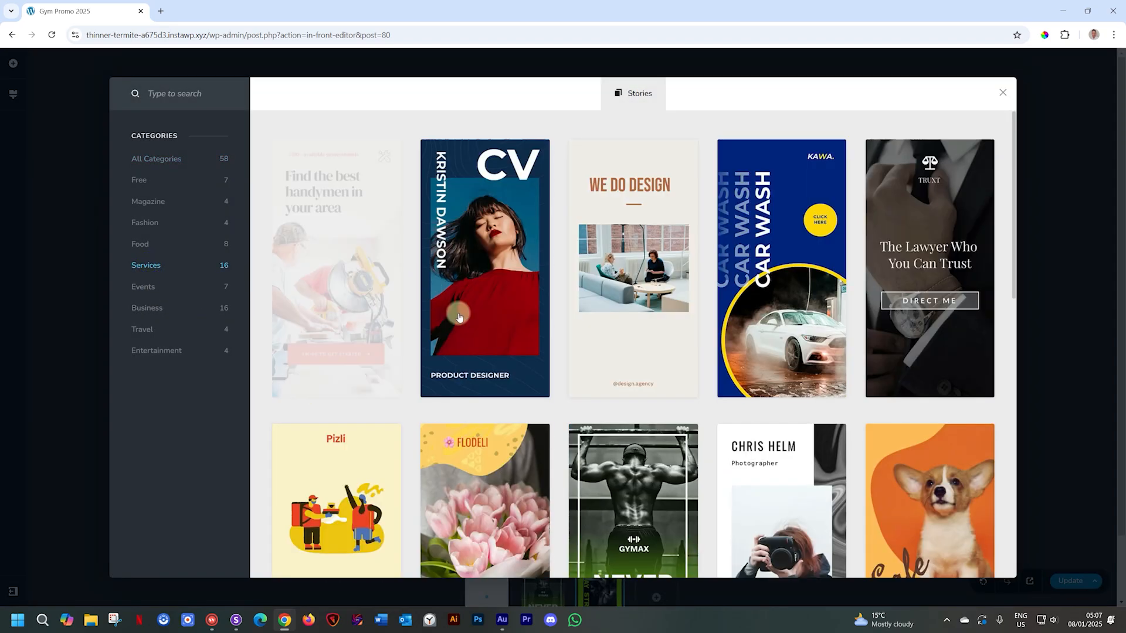
click(586, 469)
click(683, 234)
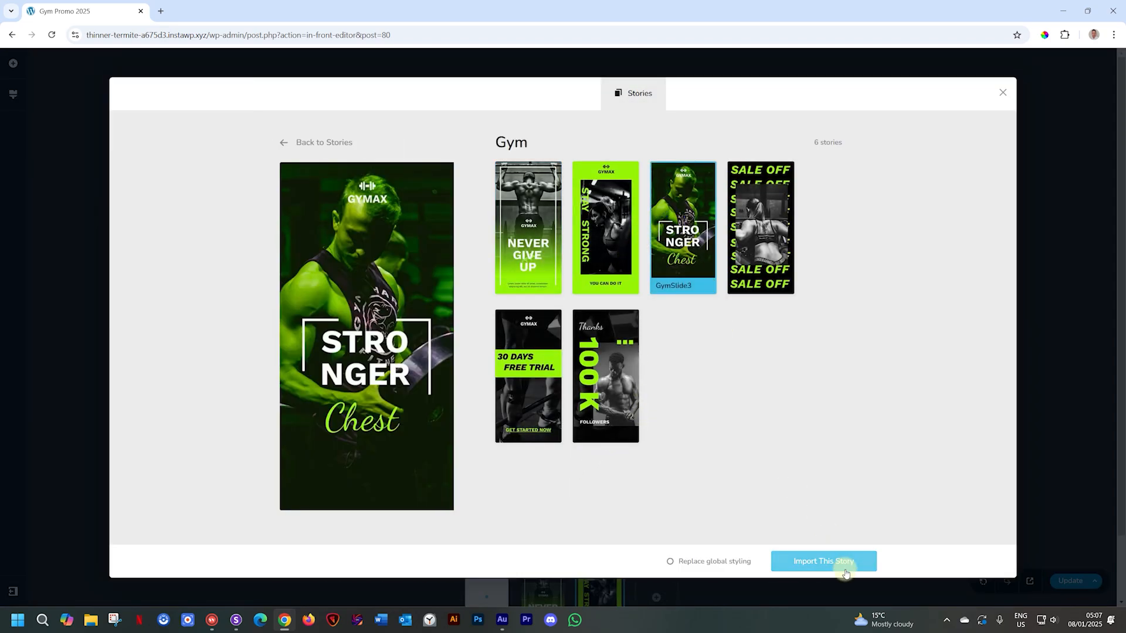
click(843, 556)
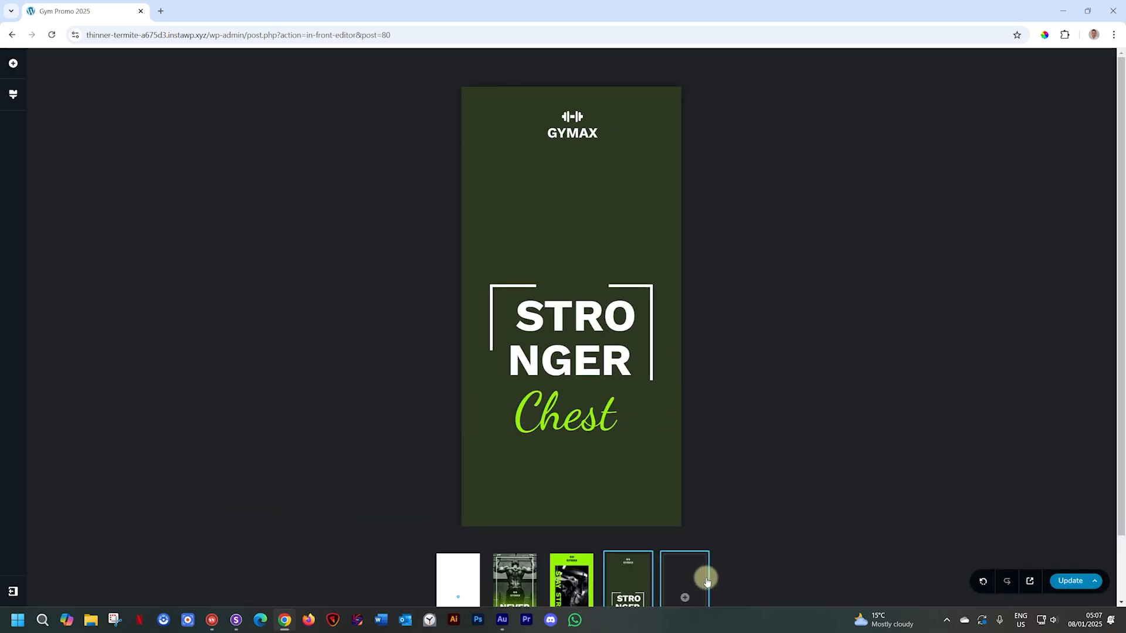
- Import the Gym Sale Off and 30 Days Free Trial slides
click(674, 589)
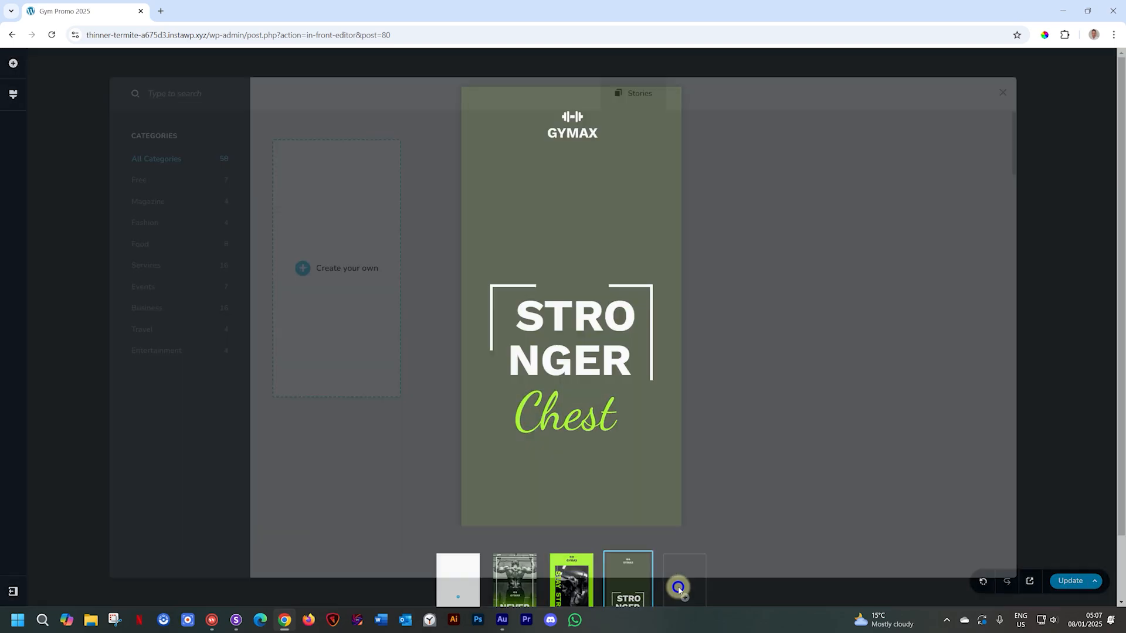
click(141, 265)
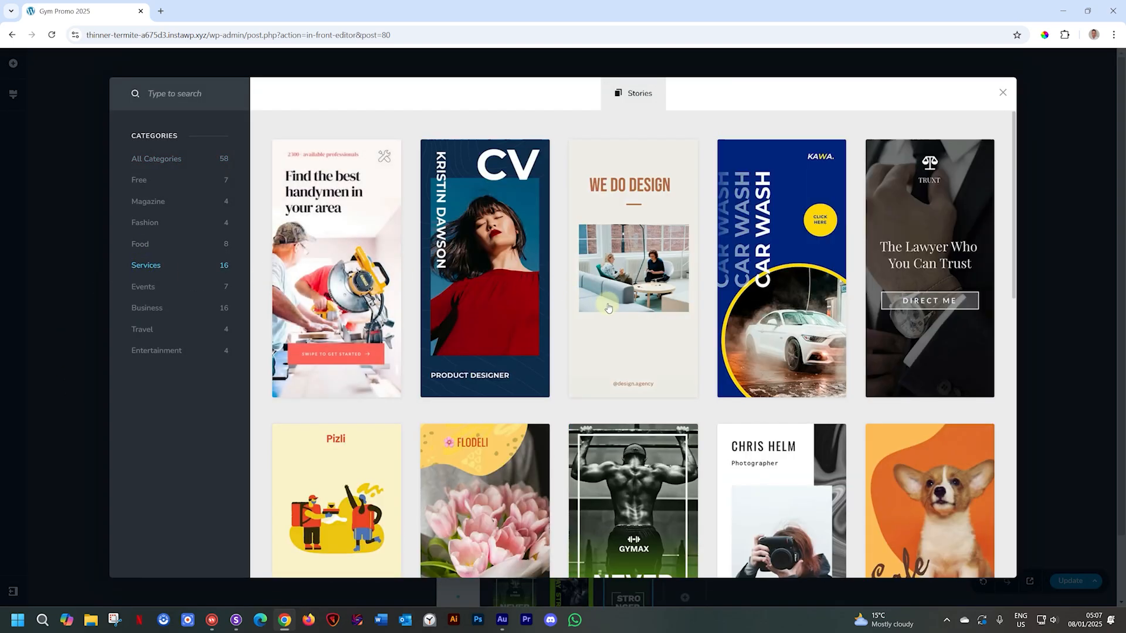
click(643, 468)
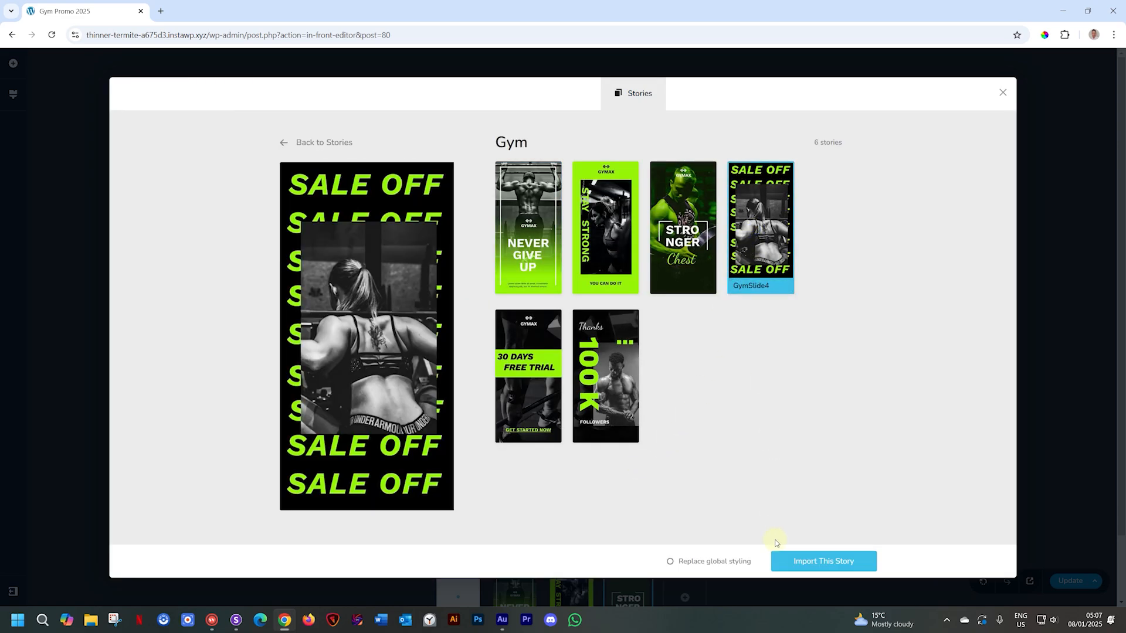
click(788, 562)
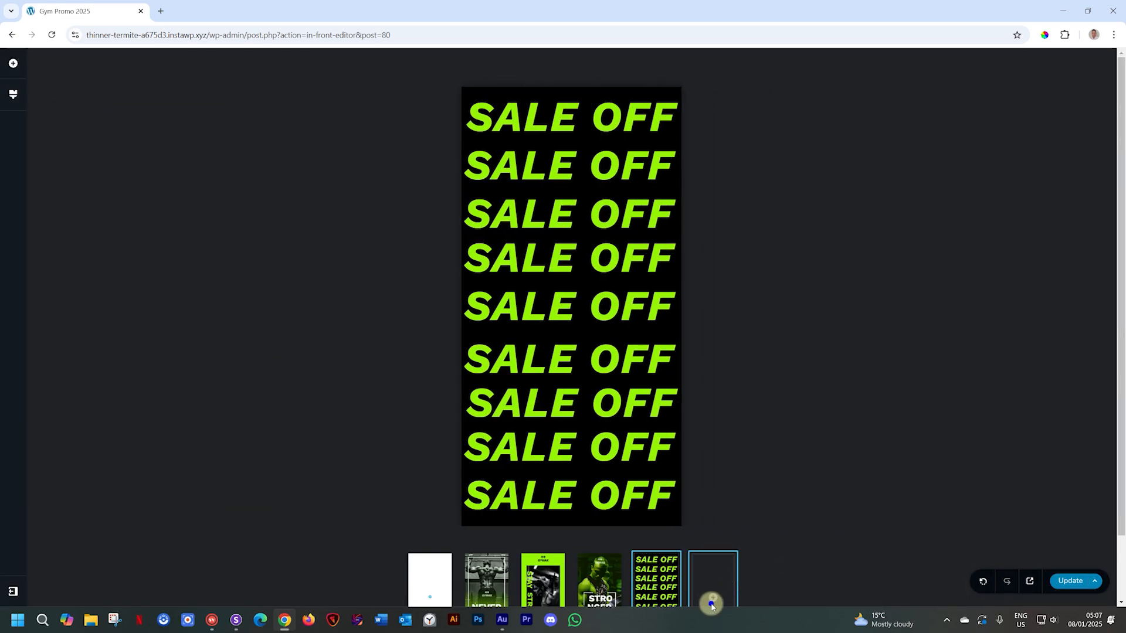
click(712, 597)
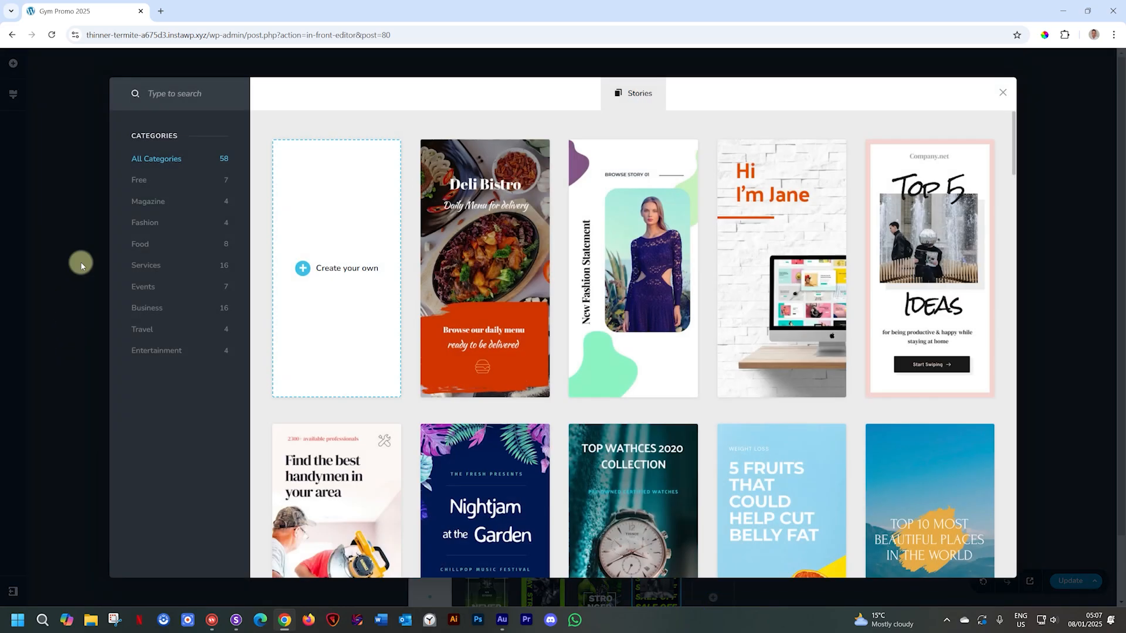
click(146, 265)
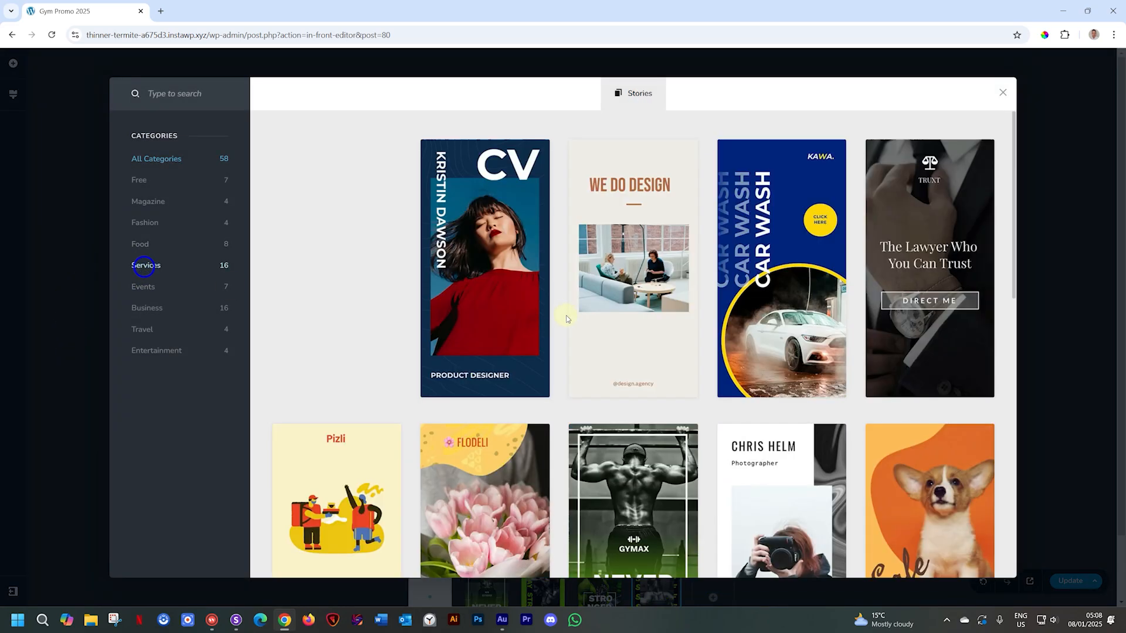
click(608, 462)
click(803, 560)
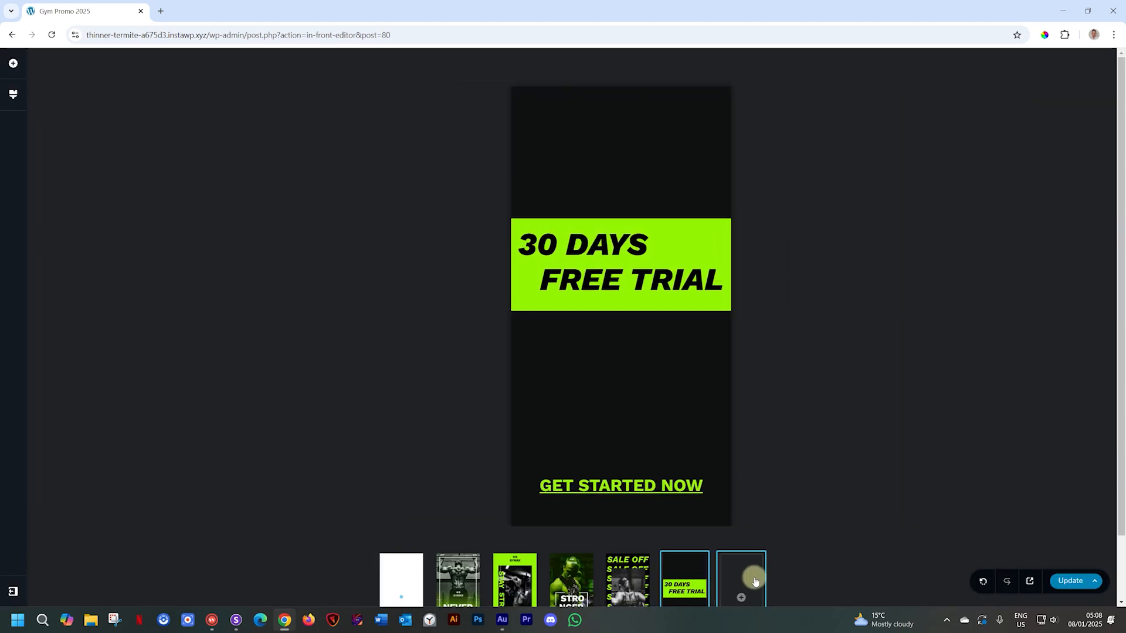
- Import the Thanks 100K Followers slide as the final slide
click(741, 596)
click(141, 264)
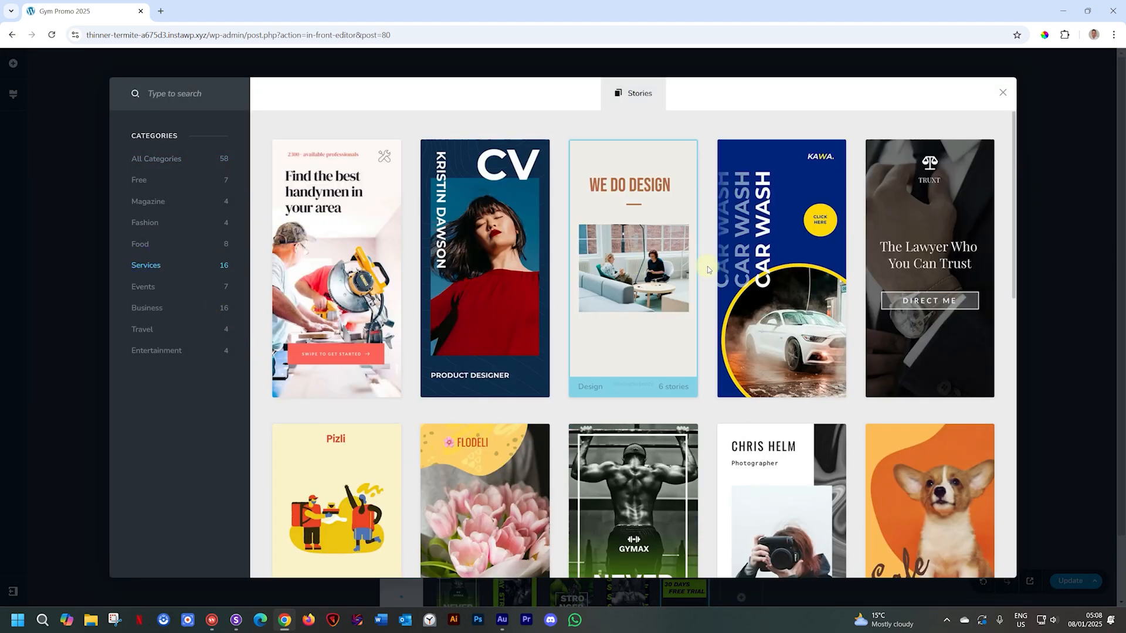
click(639, 505)
click(580, 439)
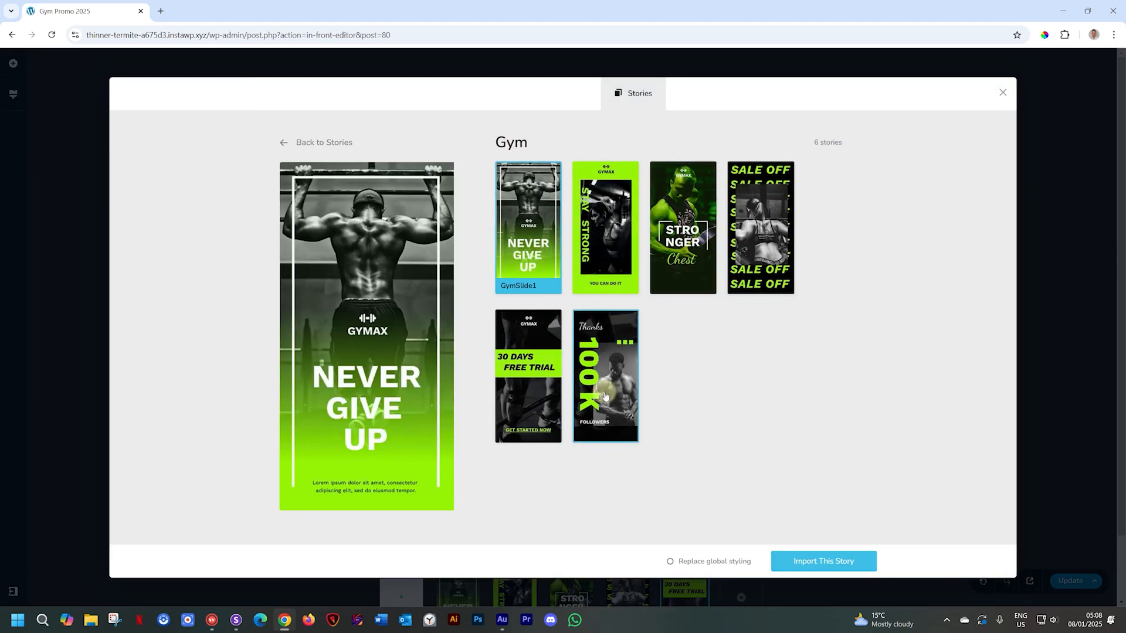
click(845, 565)
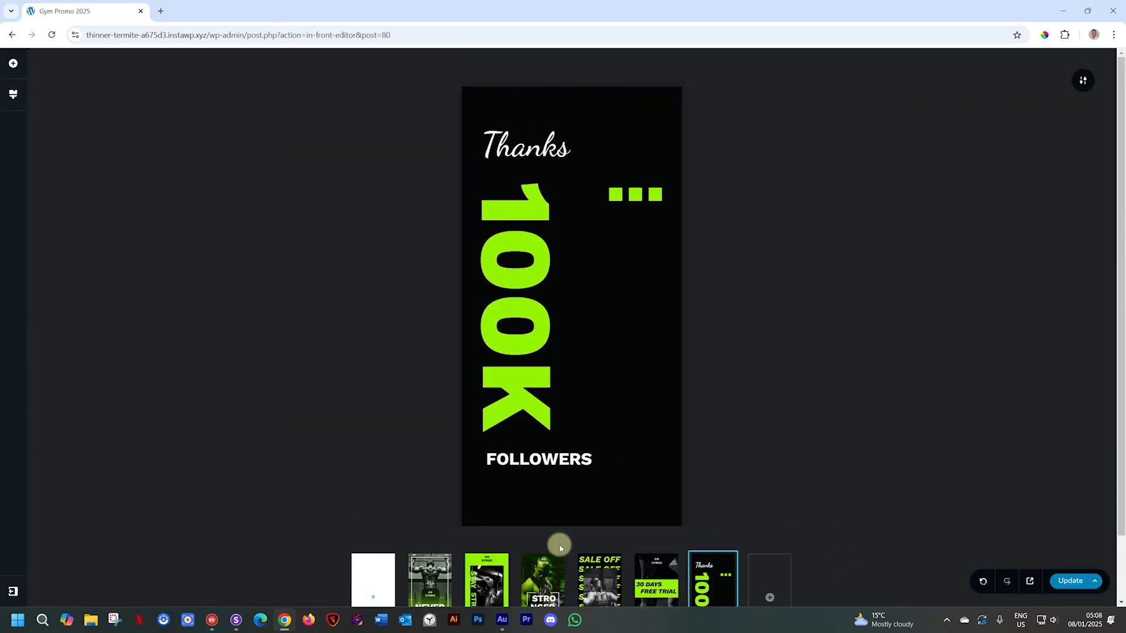
click(441, 583)
click(487, 580)
click(542, 580)
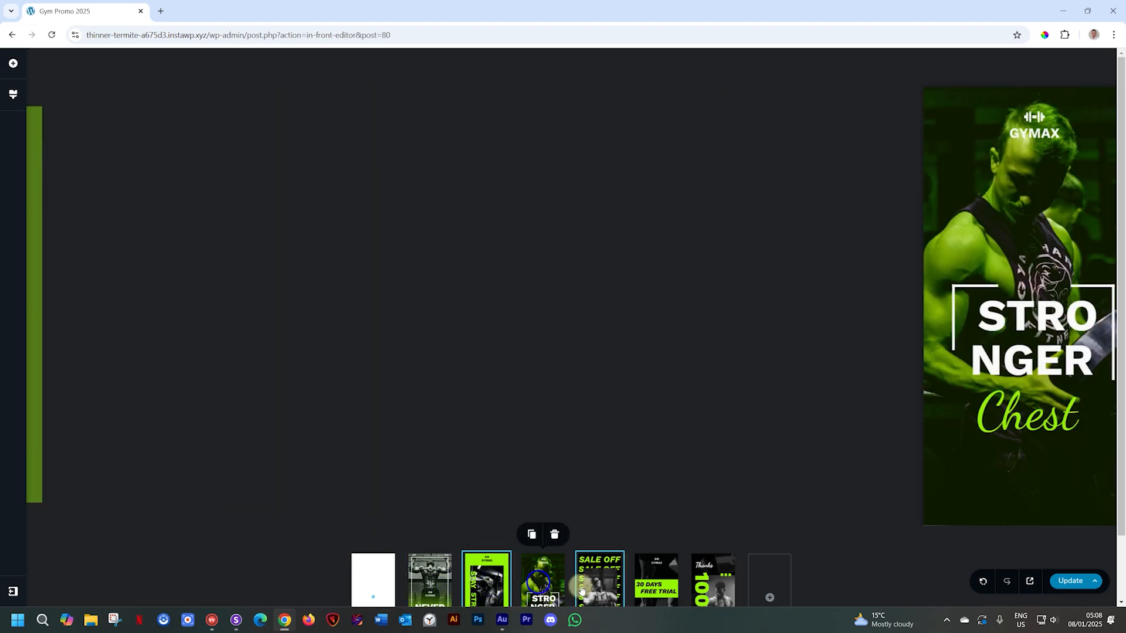
click(589, 587)
click(656, 583)
click(703, 590)
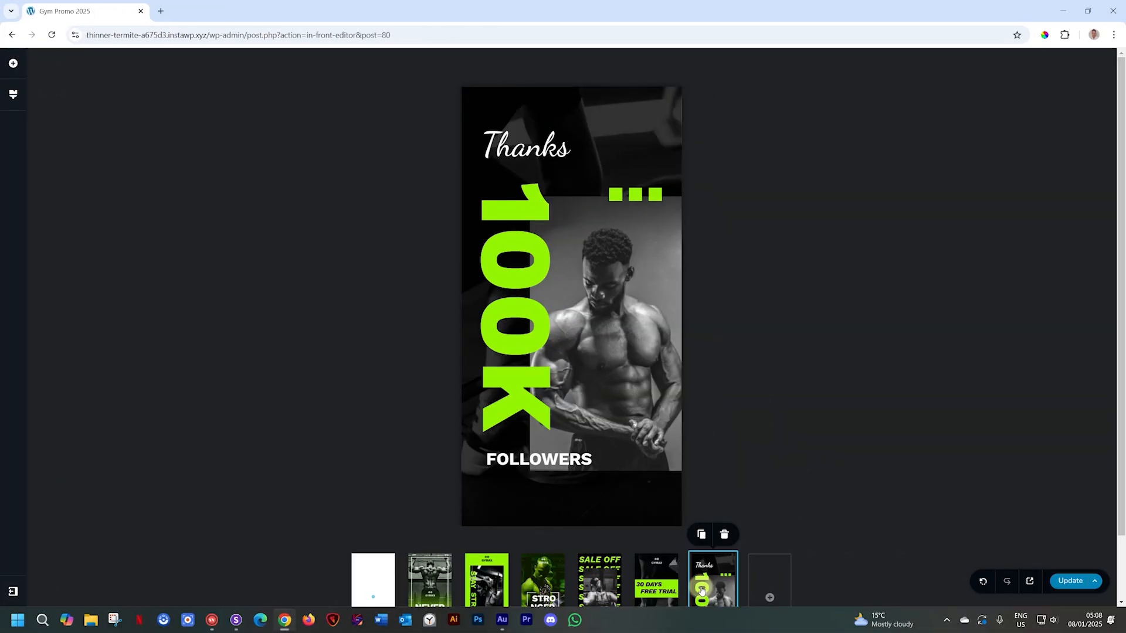
- Add a new blank slide from the empty slot at the end of the story
click(768, 598)
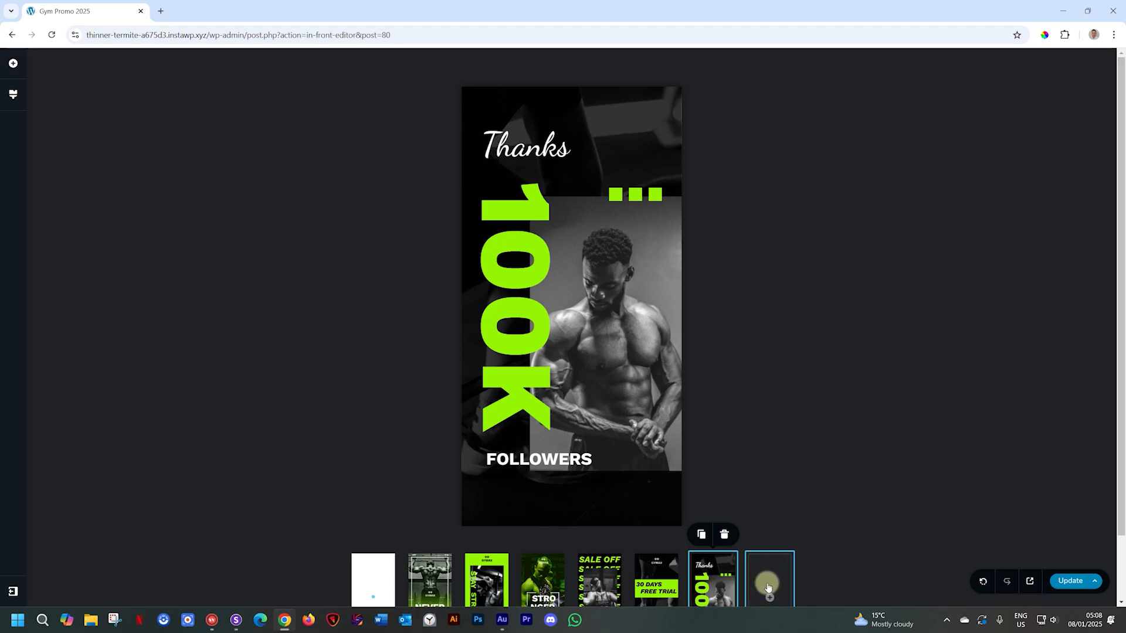
click(770, 595)
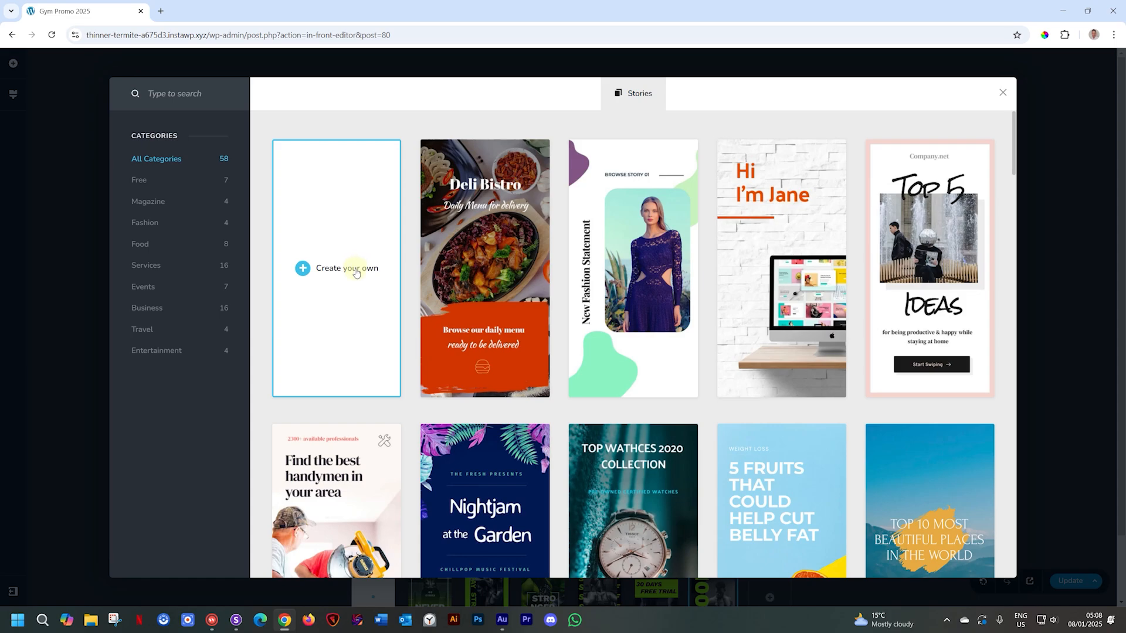
click(355, 273)
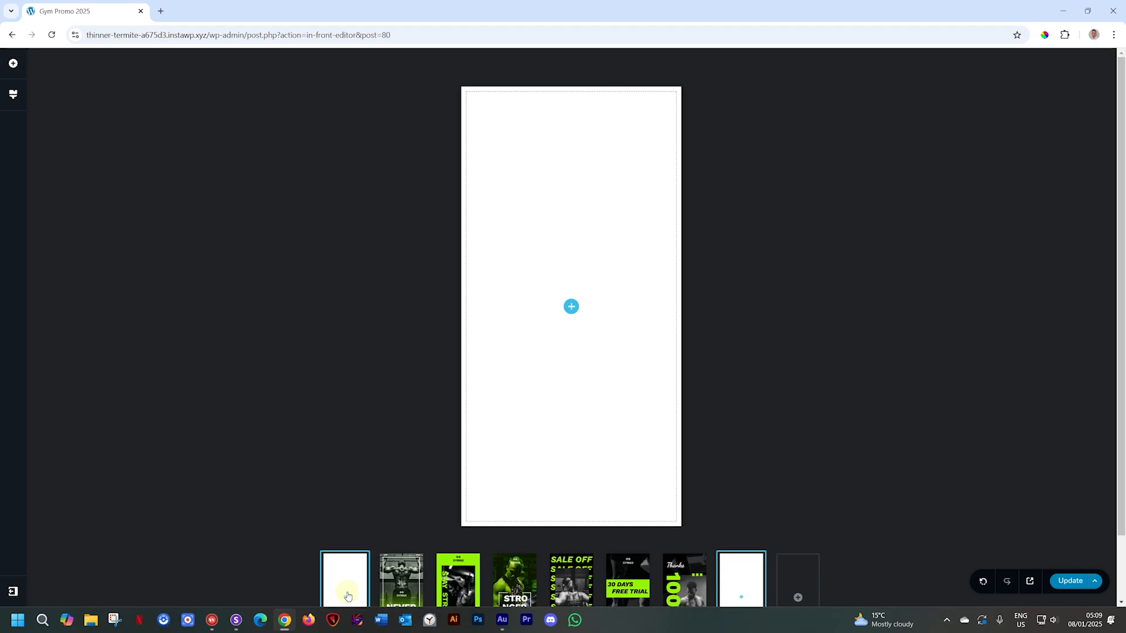
- Delete the blank first and last slides, keeping only the Gym slides
click(412, 589)
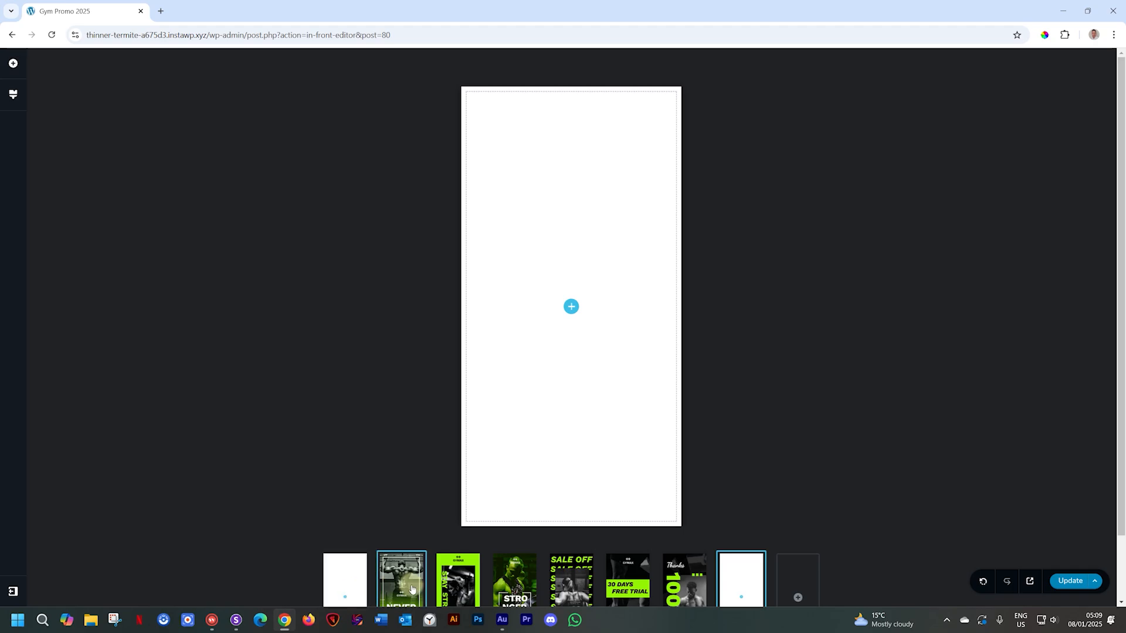
click(357, 579)
click(351, 576)
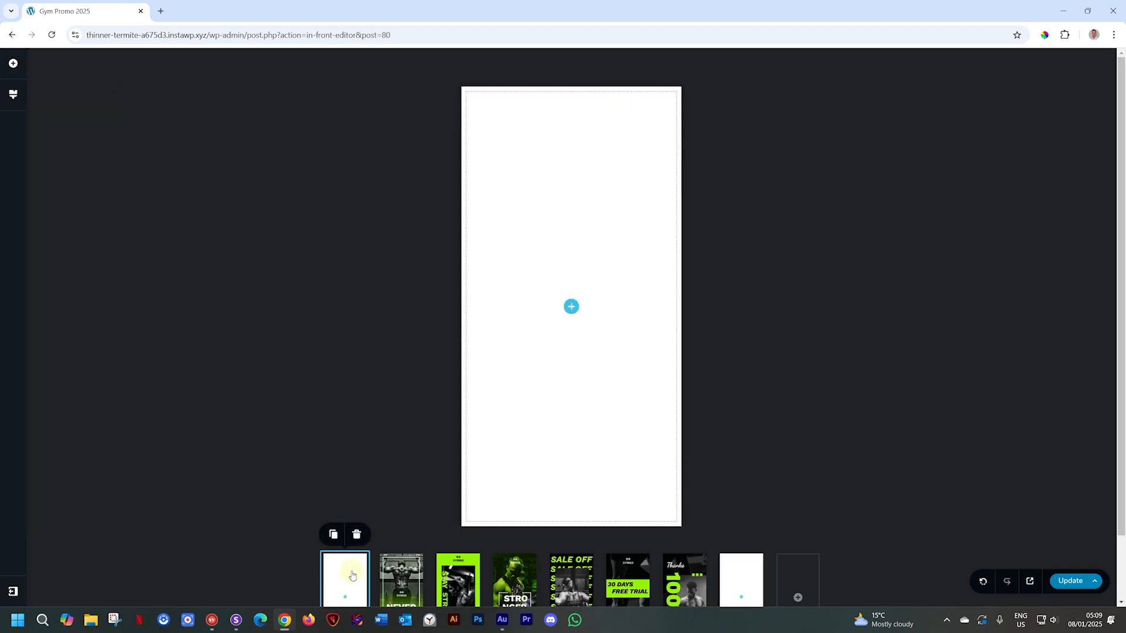
click(355, 534)
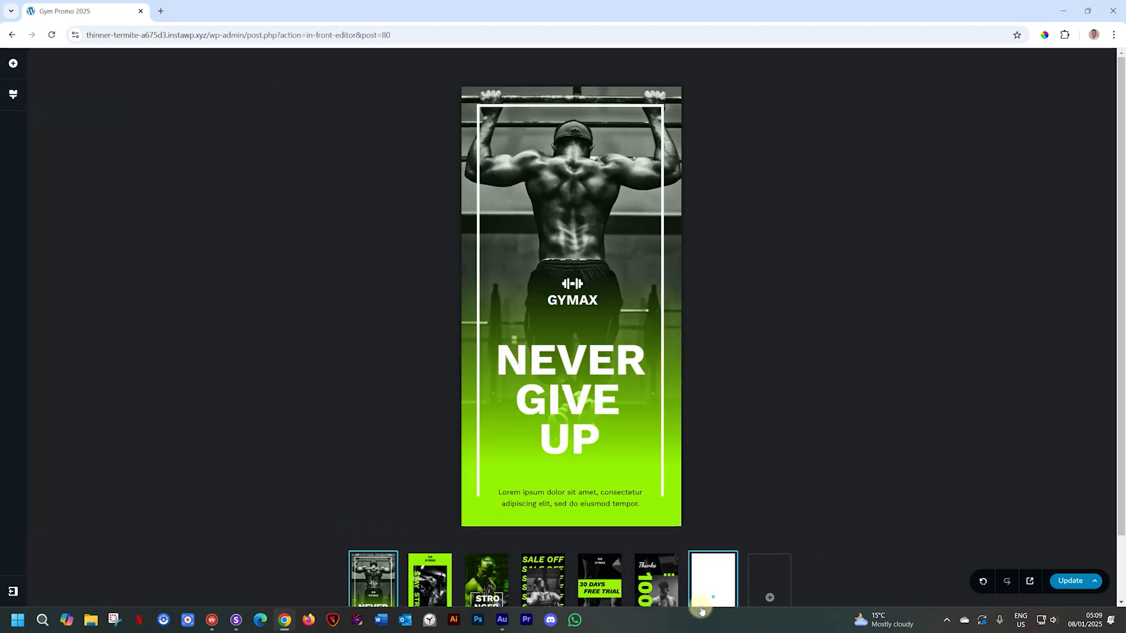
click(714, 575)
click(723, 536)
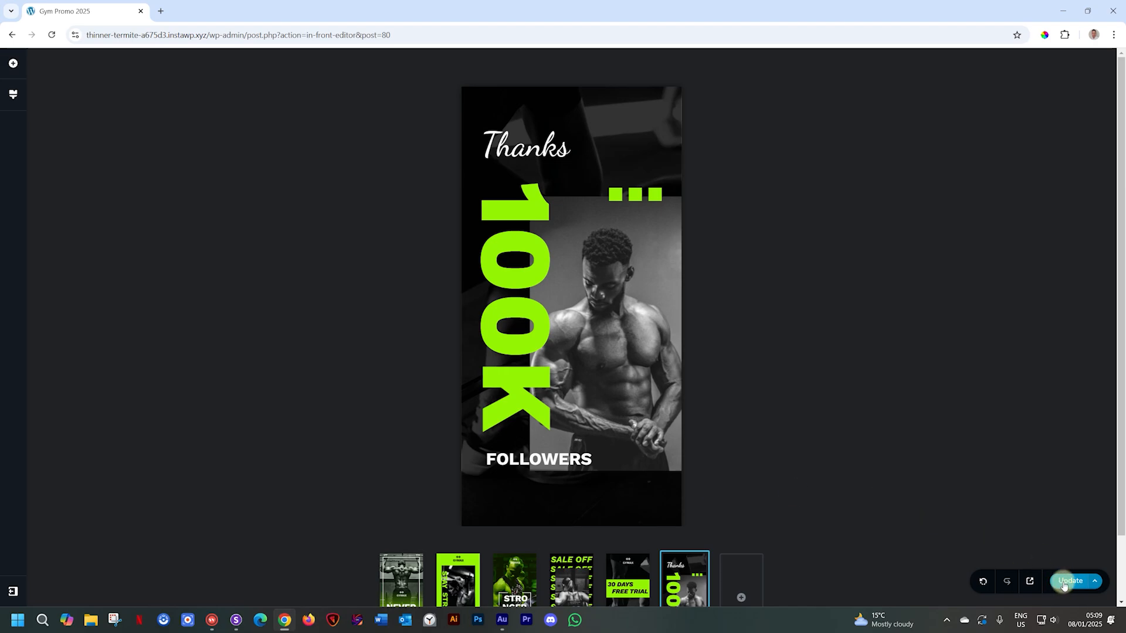
- Update the Gym Promo 2025 story and open its live preview in a new tab
click(1064, 582)
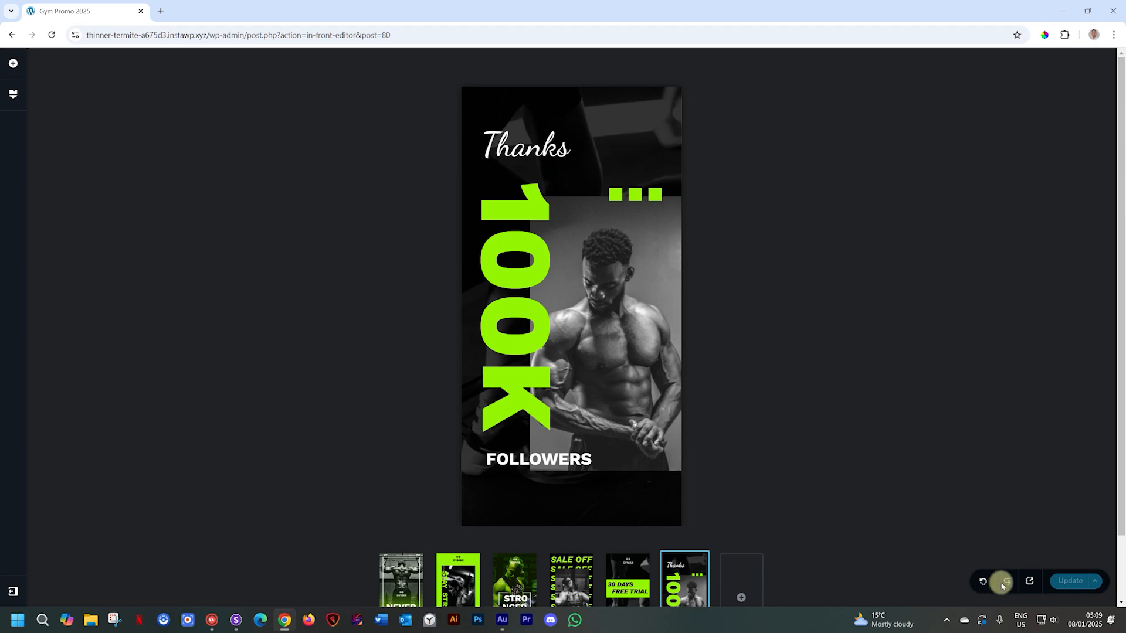
click(1094, 580)
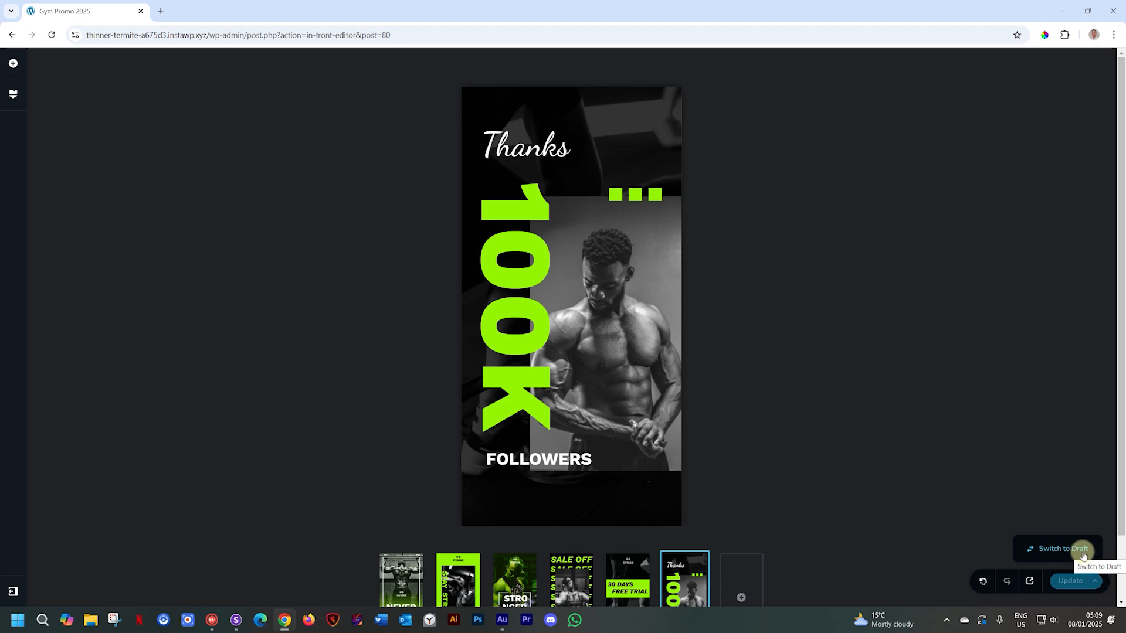
click(1030, 582)
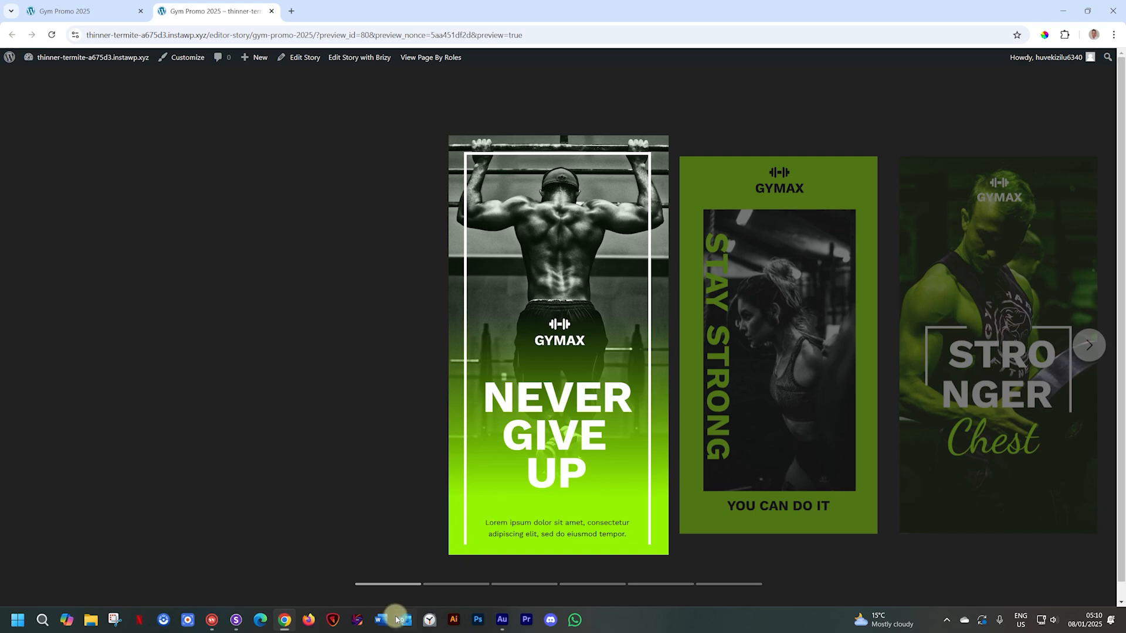
click(454, 585)
click(509, 584)
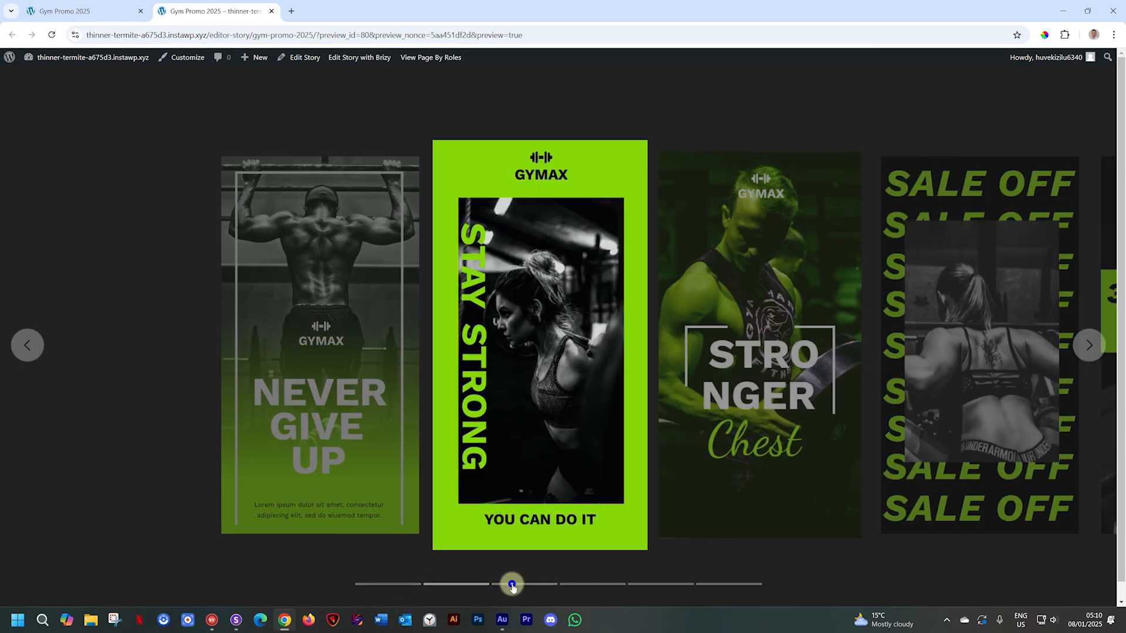
click(572, 585)
click(643, 584)
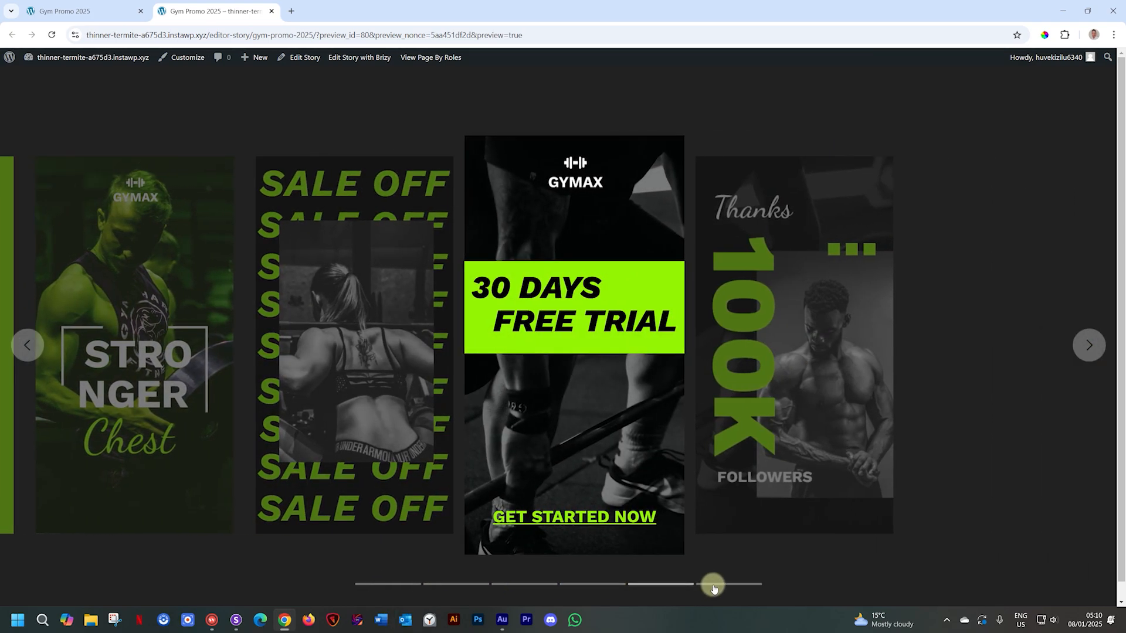
click(719, 585)
click(402, 583)
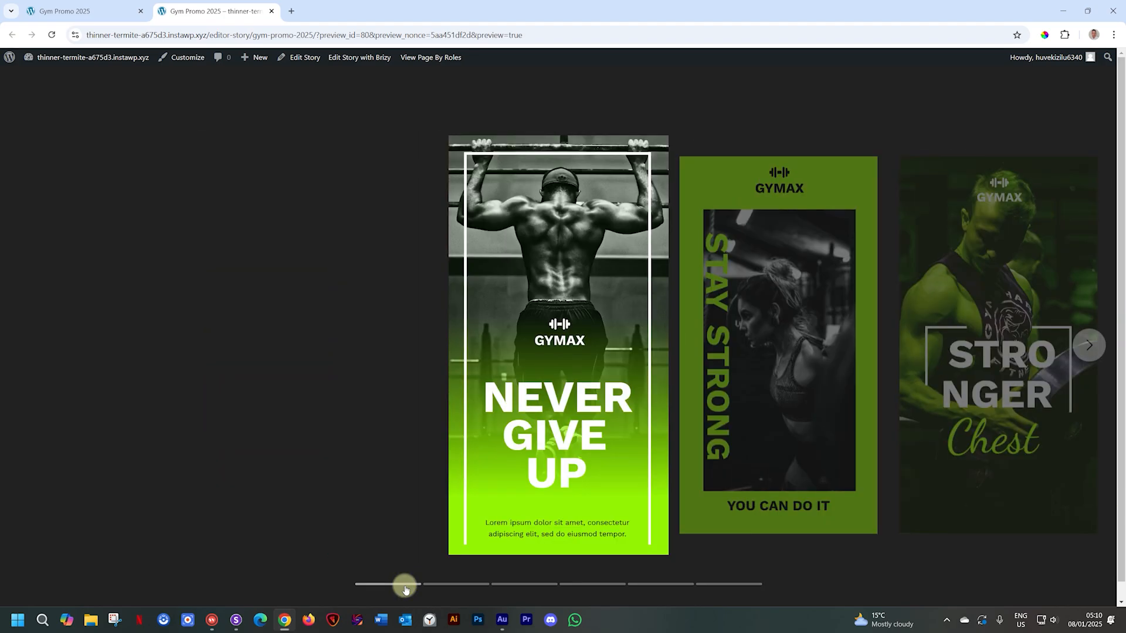
click(716, 373)
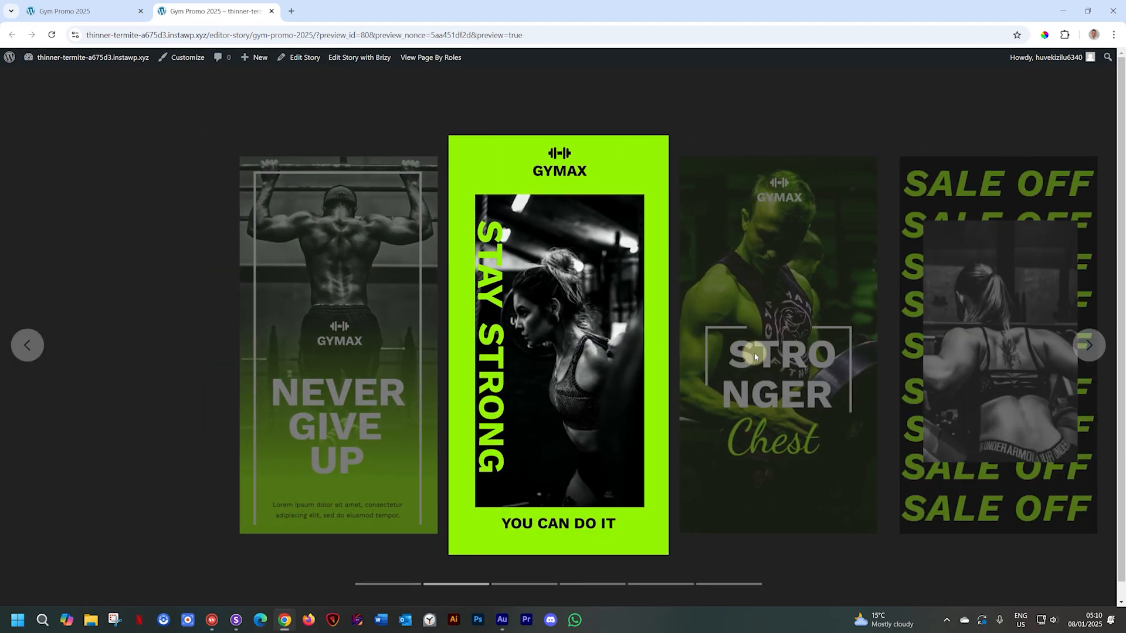
click(754, 354)
click(755, 355)
click(754, 355)
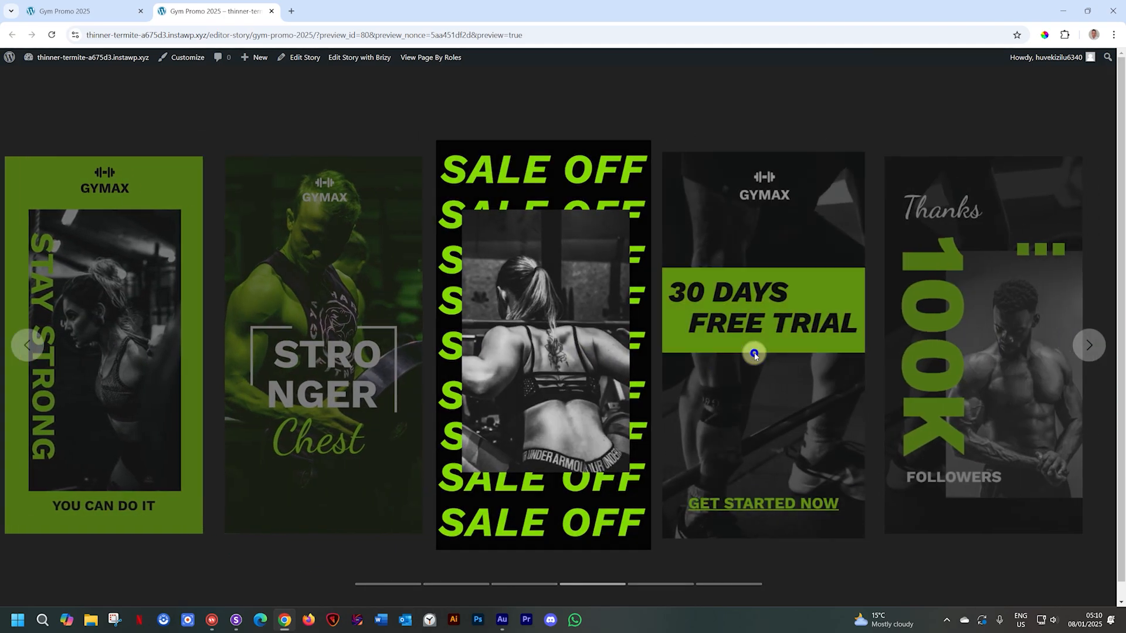
click(754, 354)
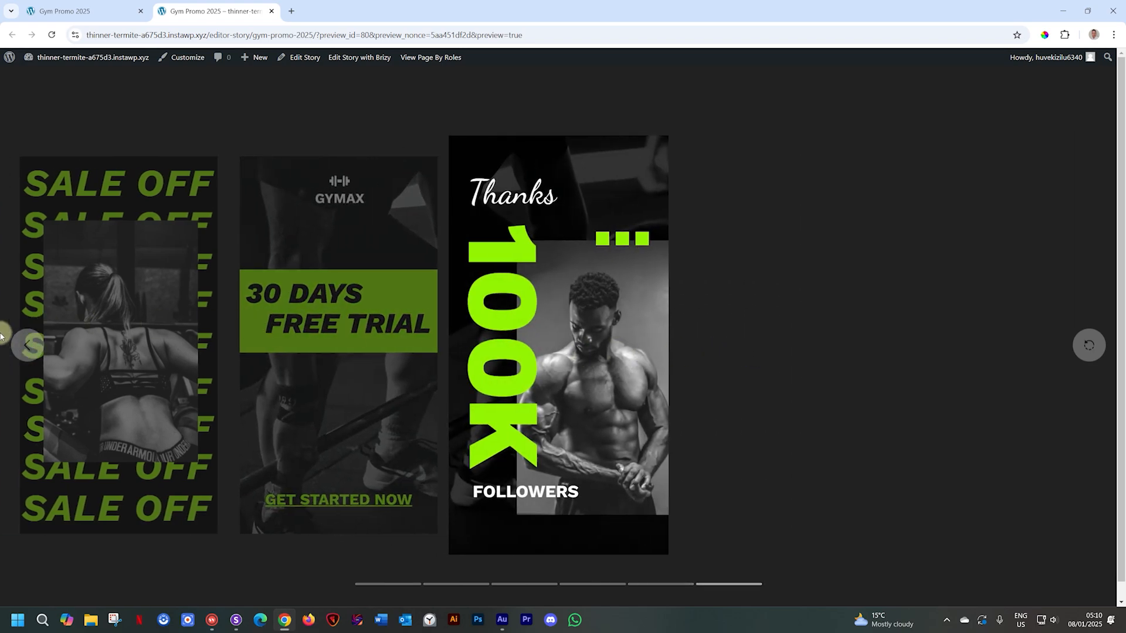
click(26, 347)
click(27, 348)
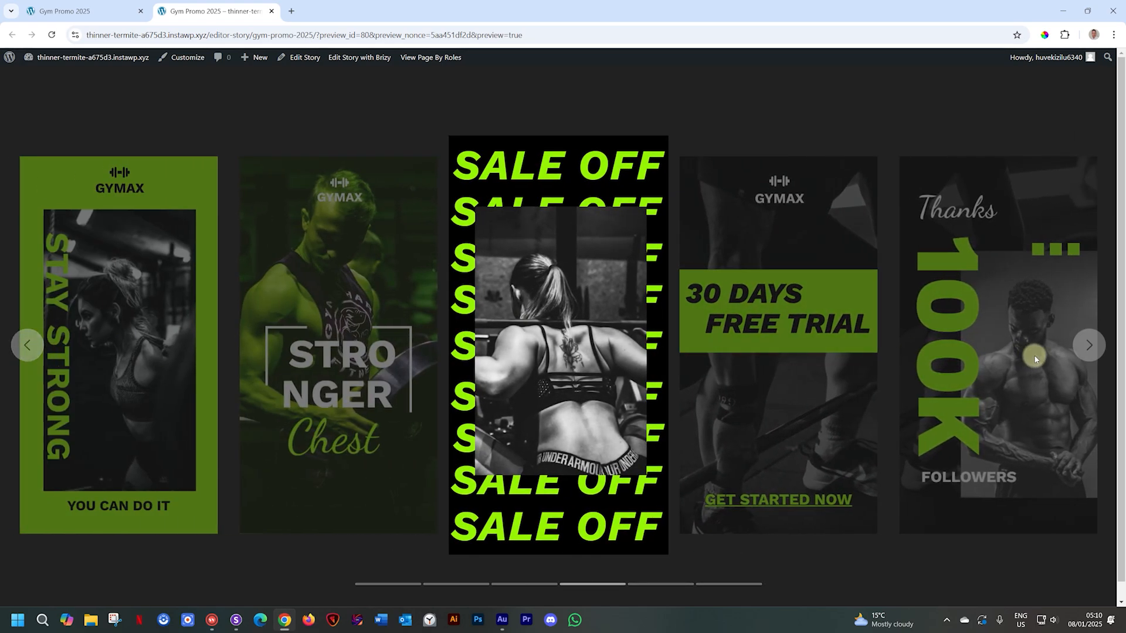
click(1088, 347)
click(21, 349)
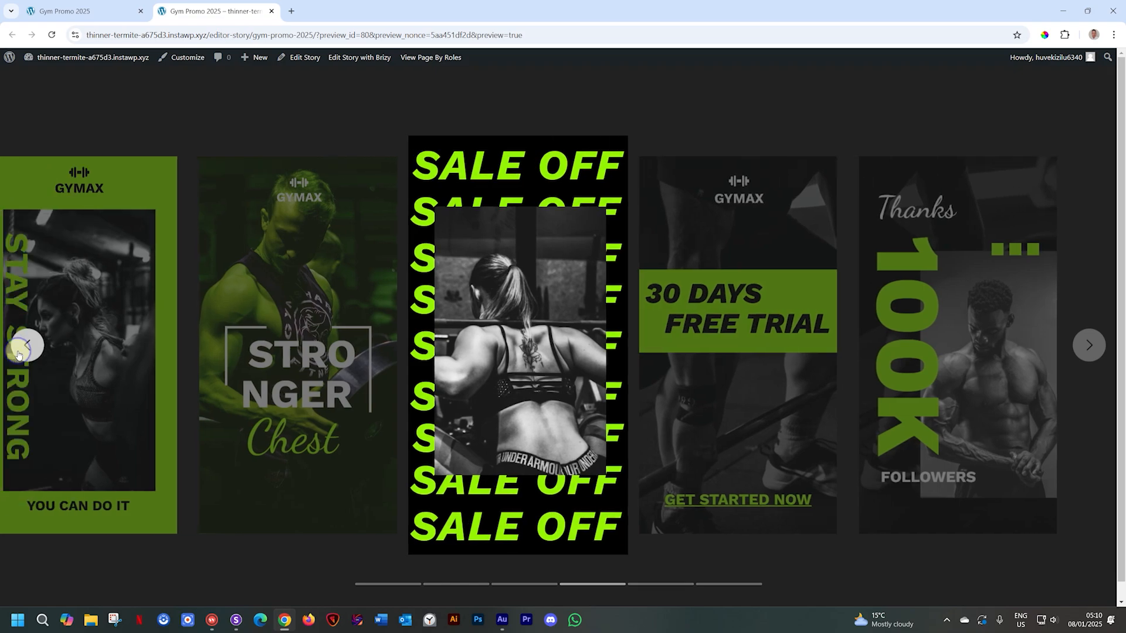
click(20, 351)
click(20, 352)
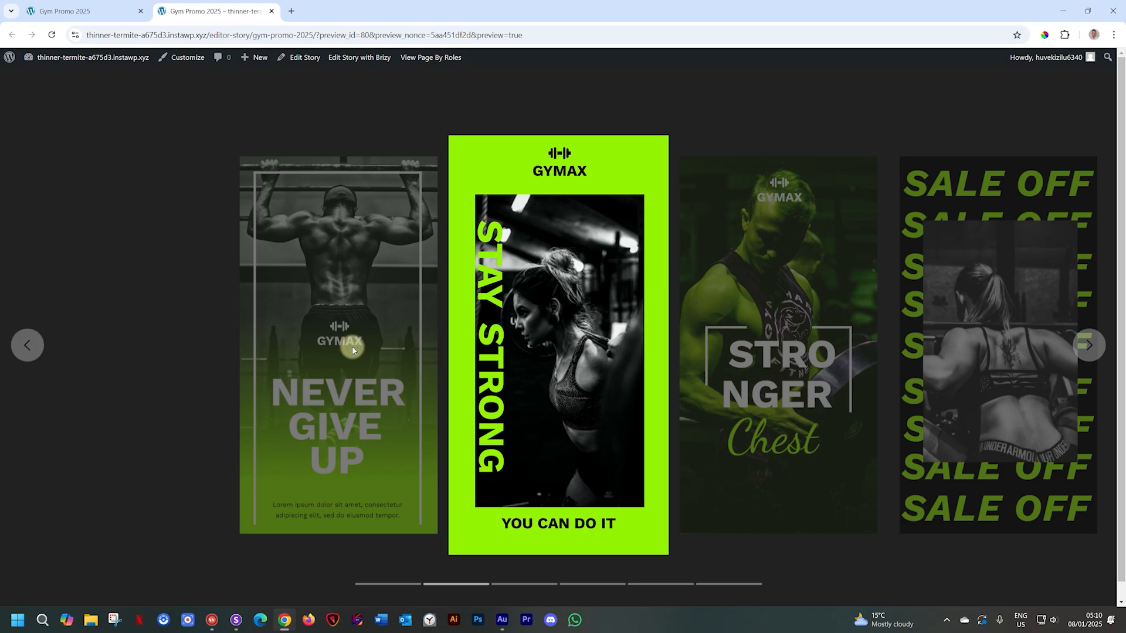
- Back in the Gym Promo 2025 editor, turn on autoplay at 3.0 s per slide with looping, and Update
click(75, 13)
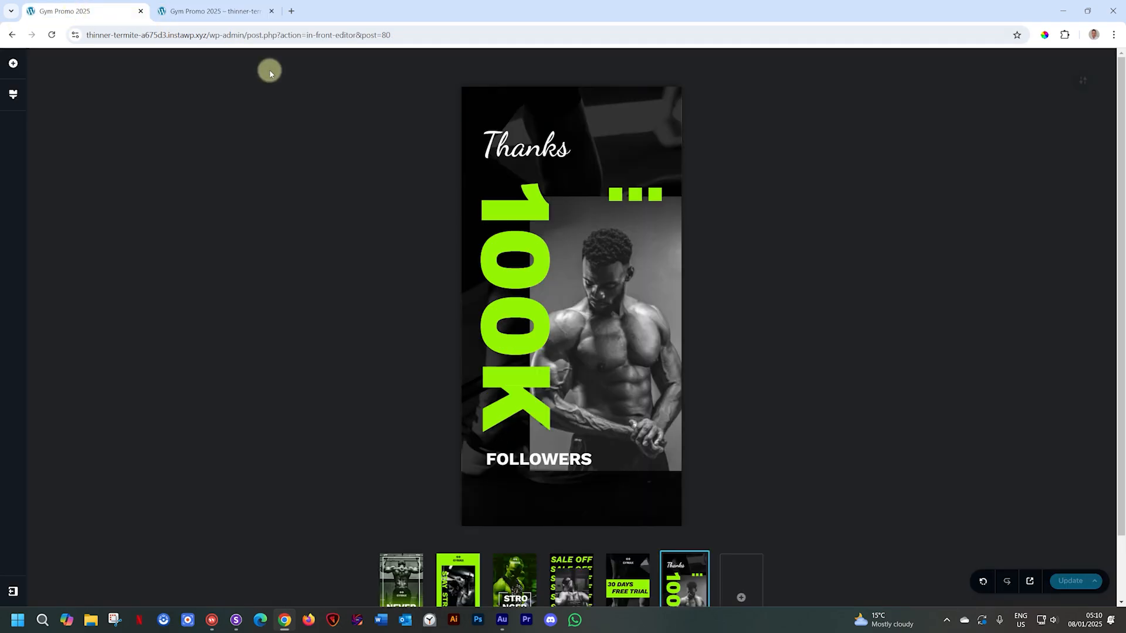
click(1083, 85)
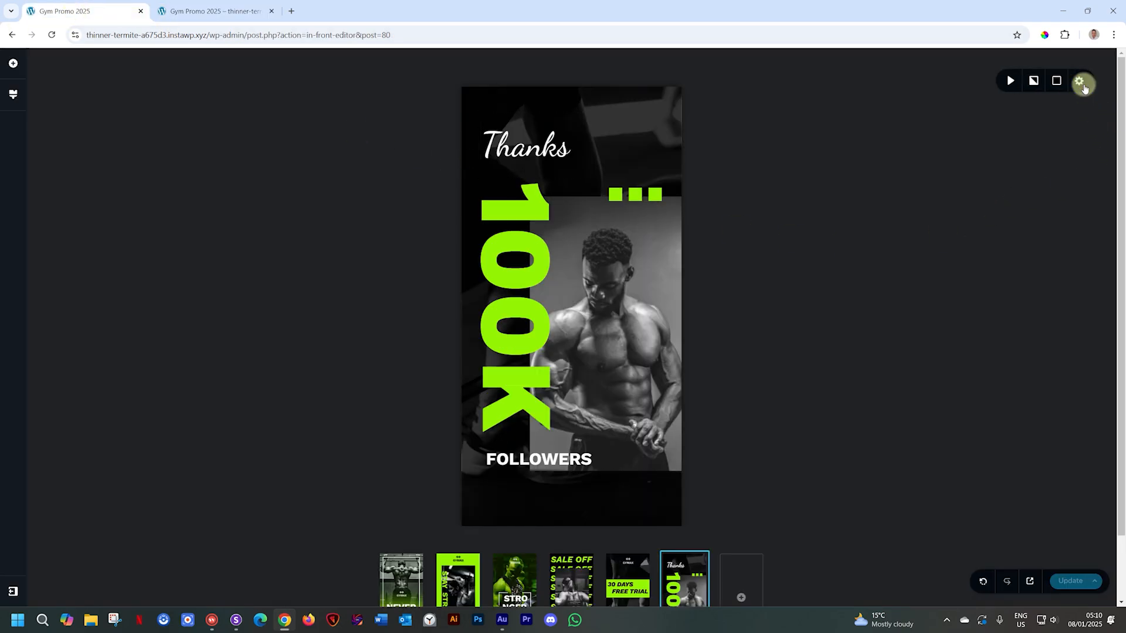
click(1012, 82)
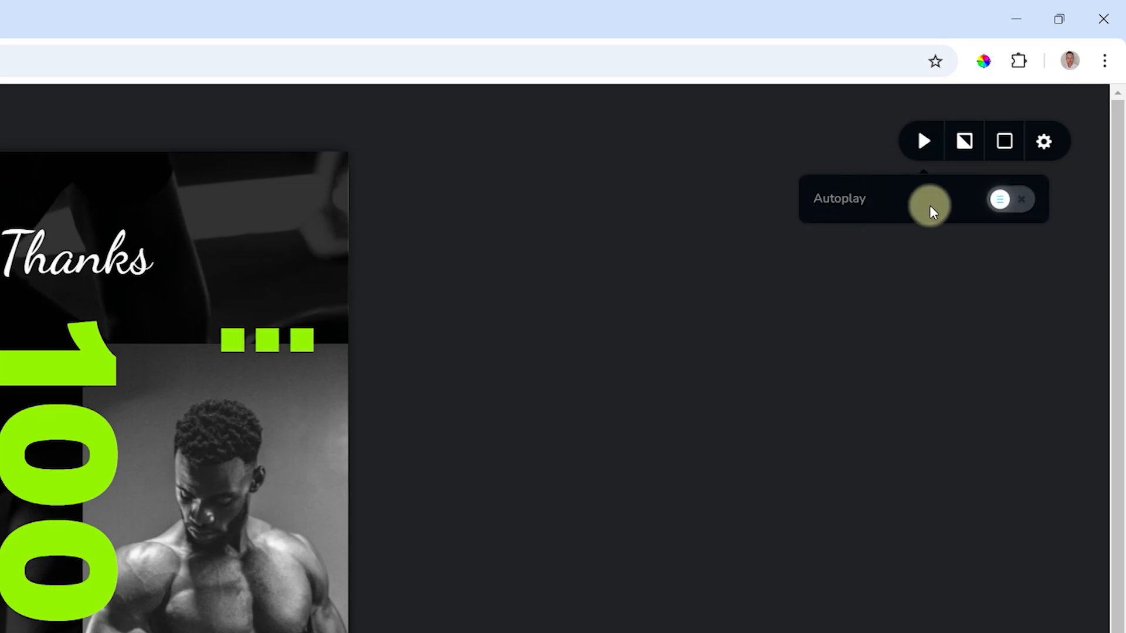
click(1020, 205)
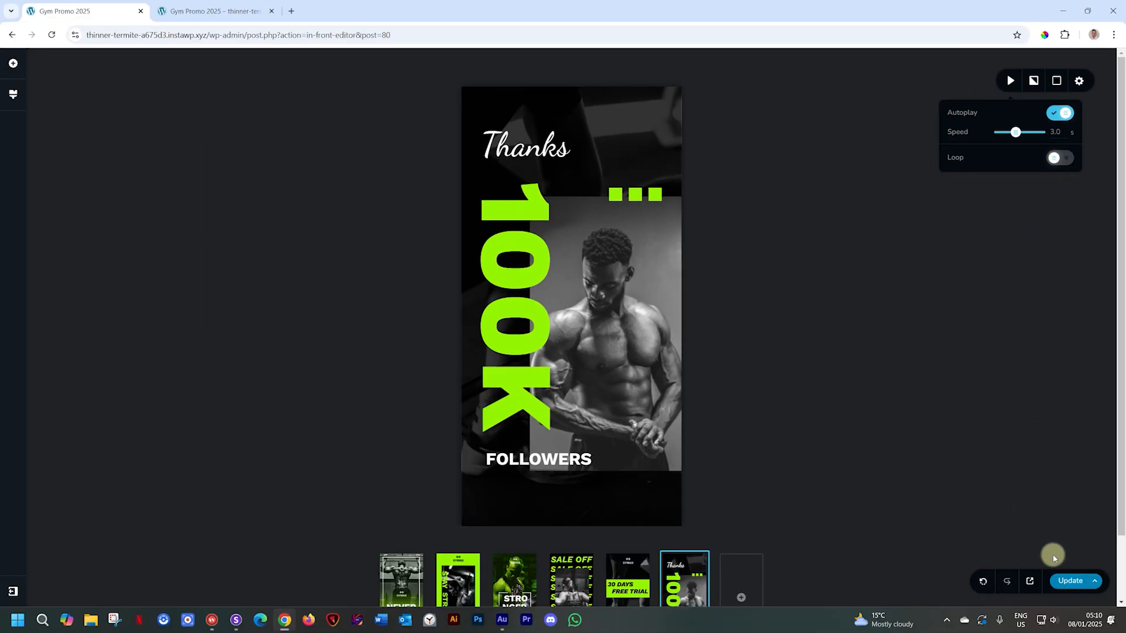
click(1062, 581)
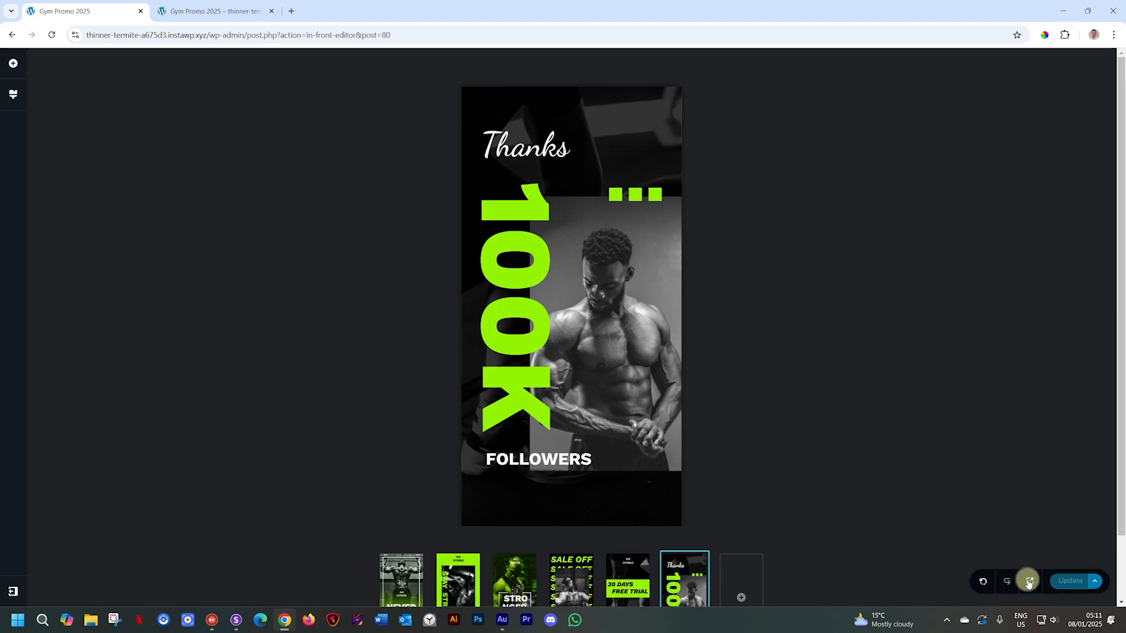
- Launch the Gym Promo 2025 story's live preview to watch its six slides autoplay
click(1028, 582)
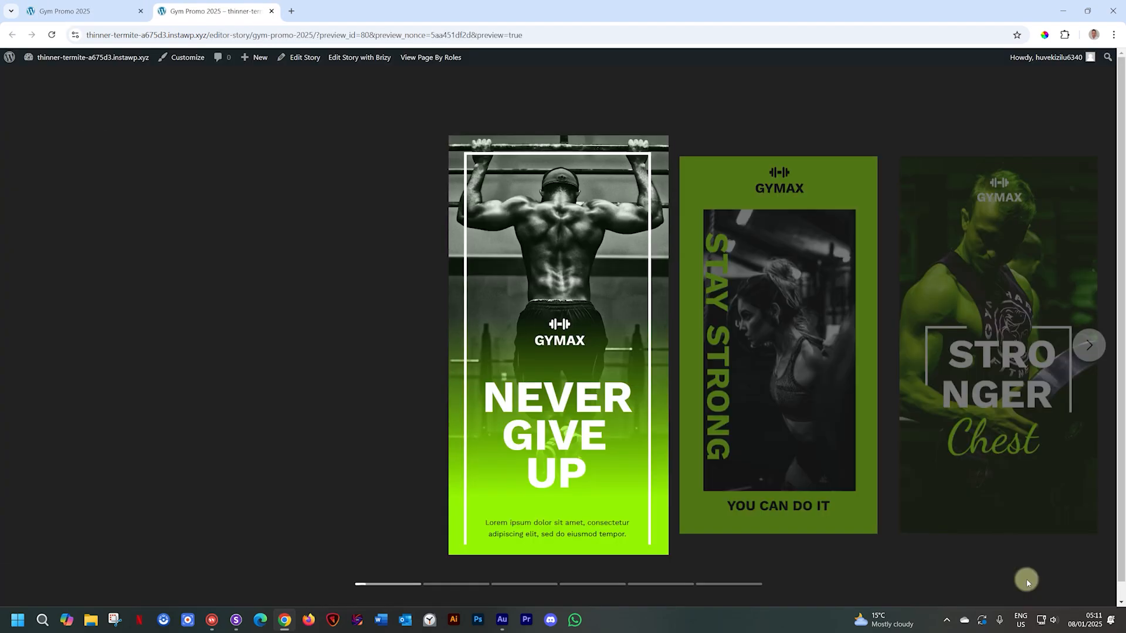
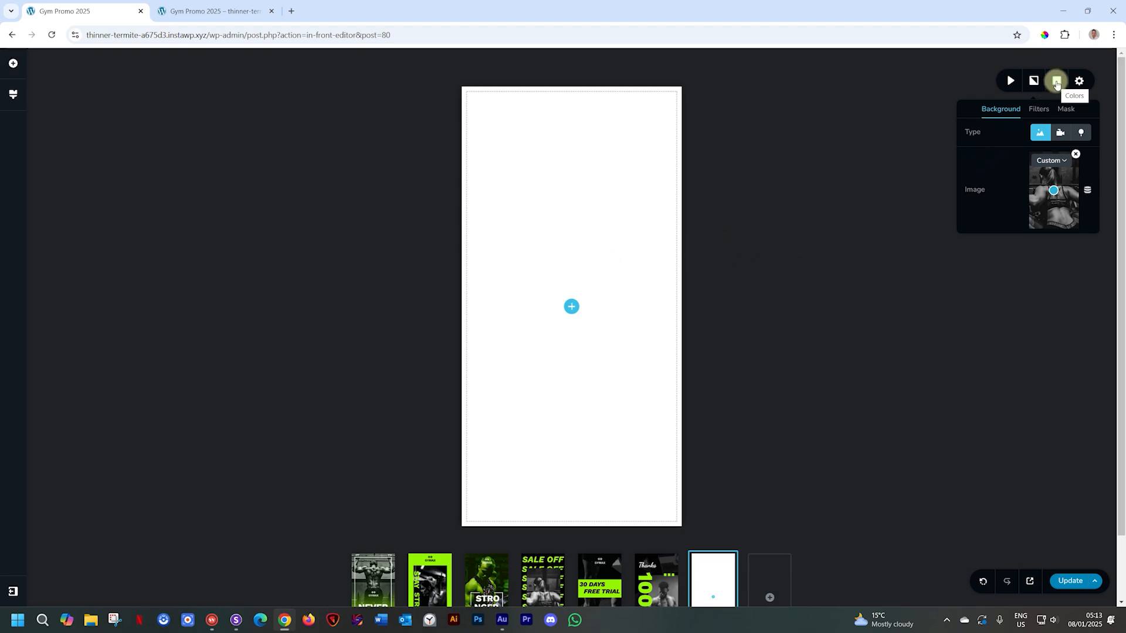
- Switch the seventh slide's overlay from solid white to None so the gym photo shows fully
click(1057, 84)
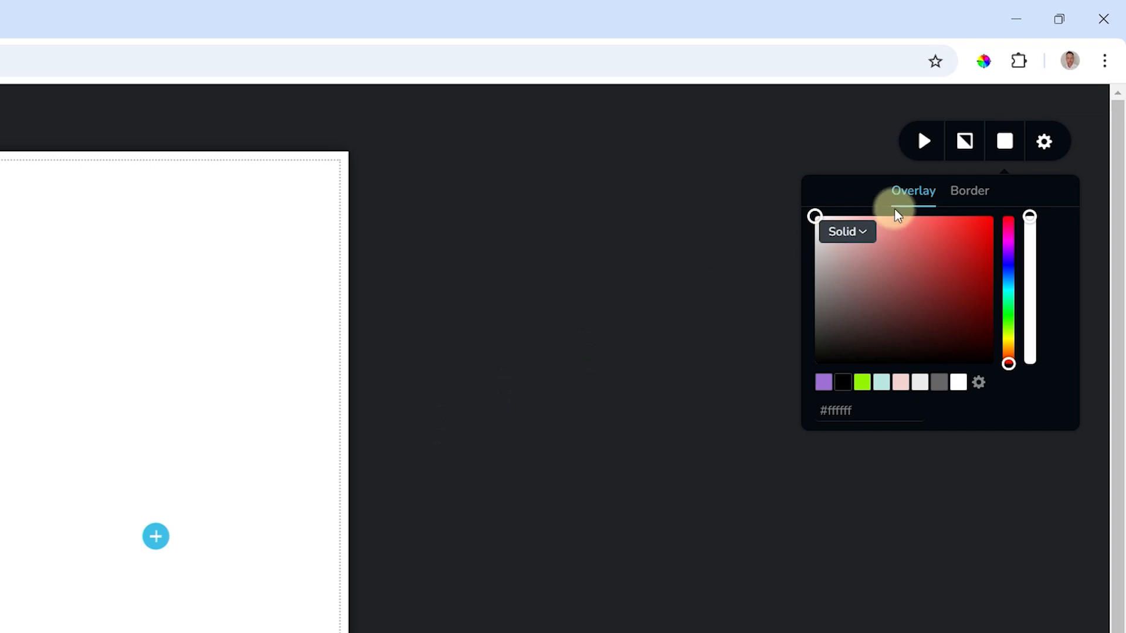
click(859, 231)
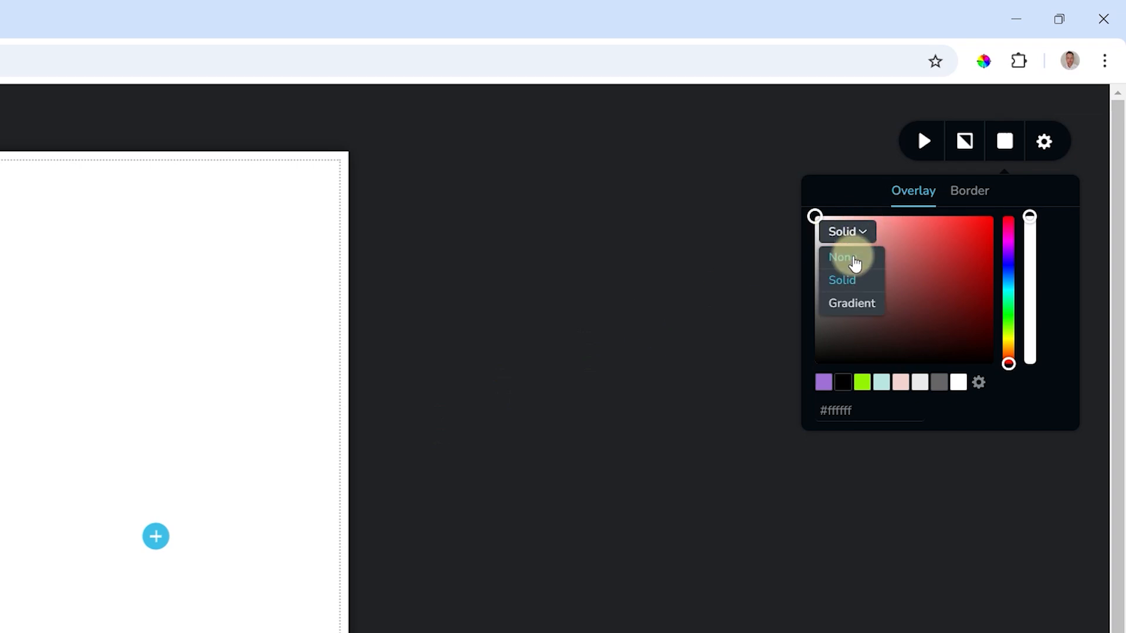
click(854, 260)
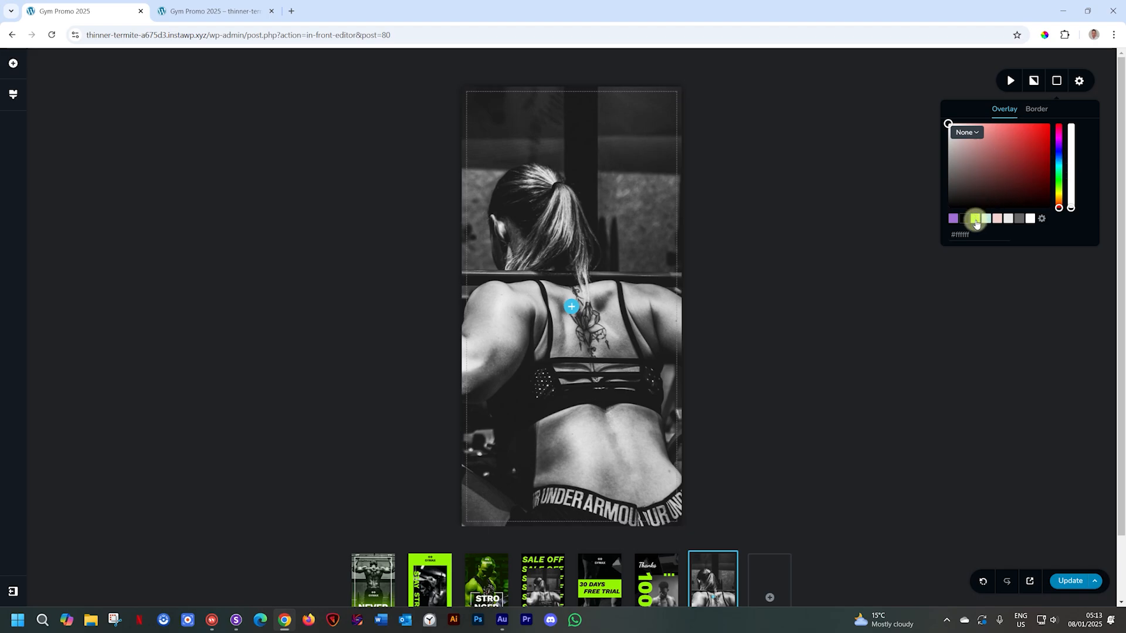
- Try a partly transparent lime green overlay on the slide, then remove it
click(975, 219)
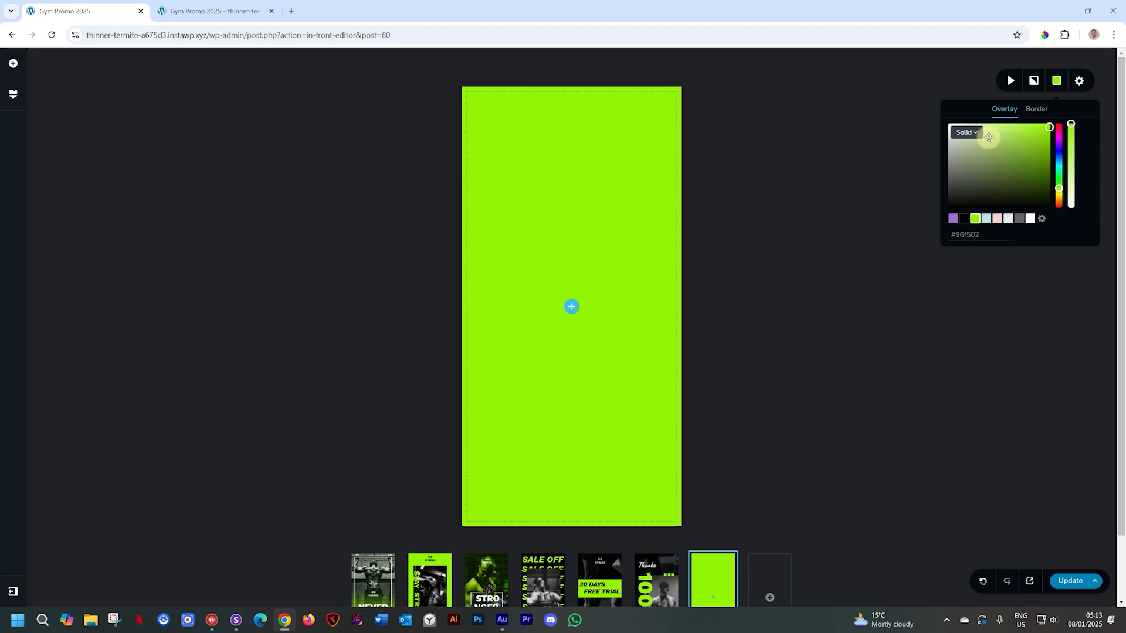
mouse_move(1071, 126)
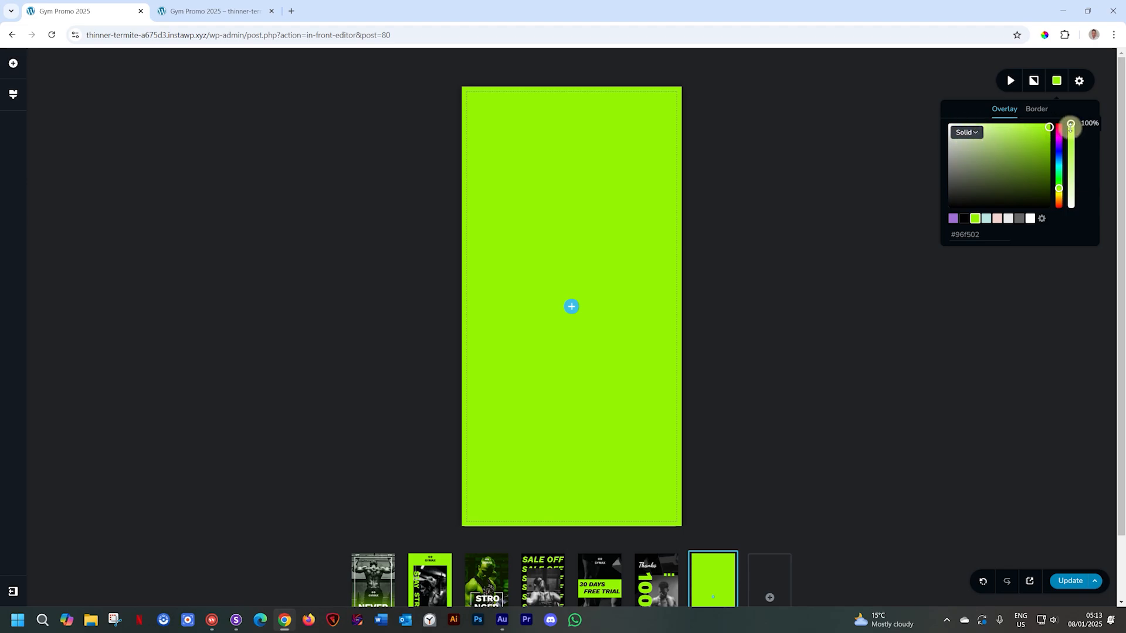
drag(1070, 127, 1072, 152)
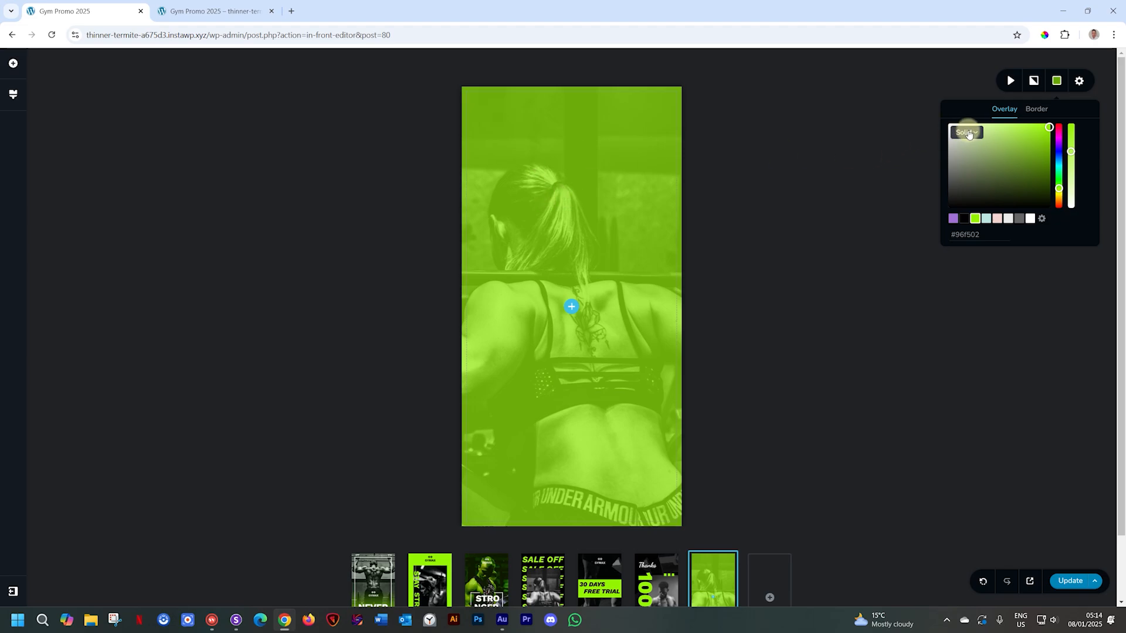
click(966, 132)
click(965, 147)
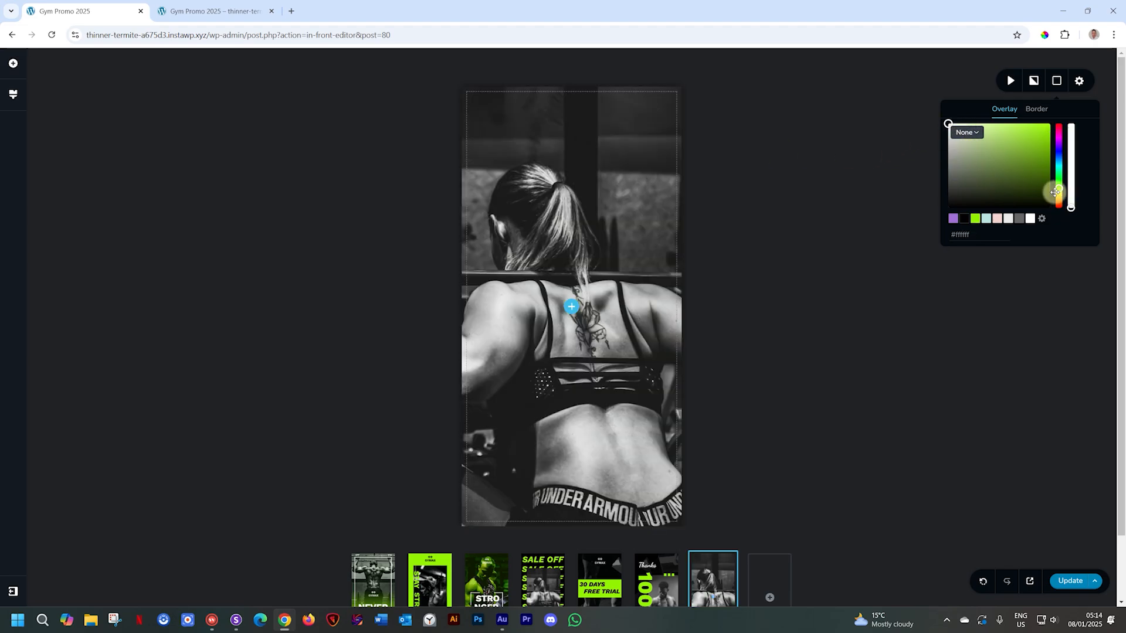
- Try a gradient overlay starting in purple at a 45° angle, made more opaque
mouse_move(1074, 213)
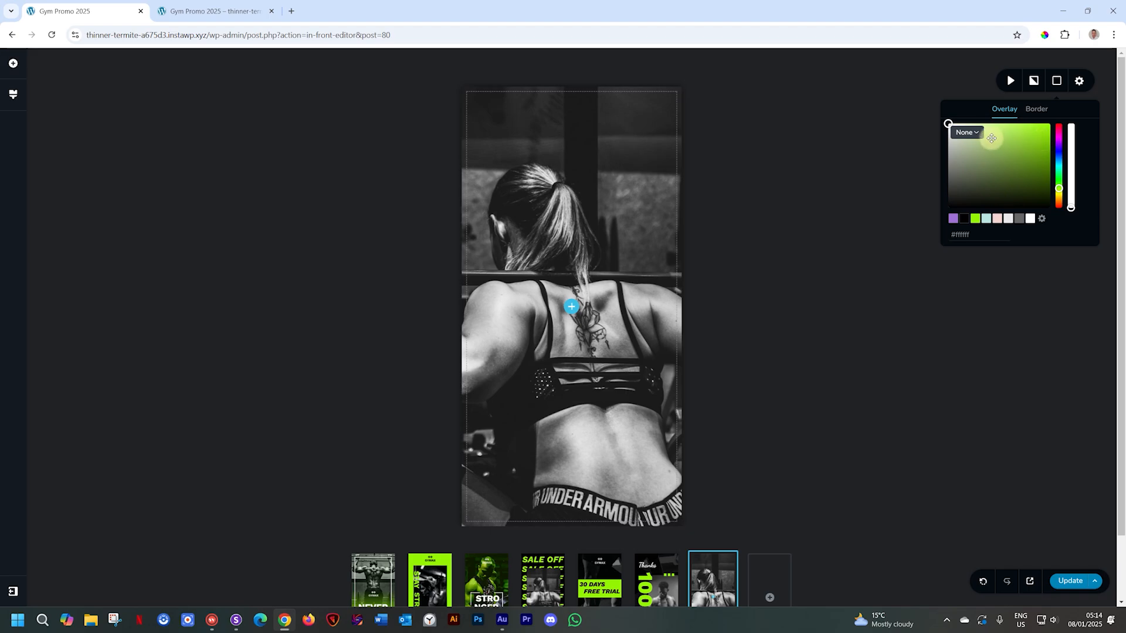
click(966, 132)
click(969, 174)
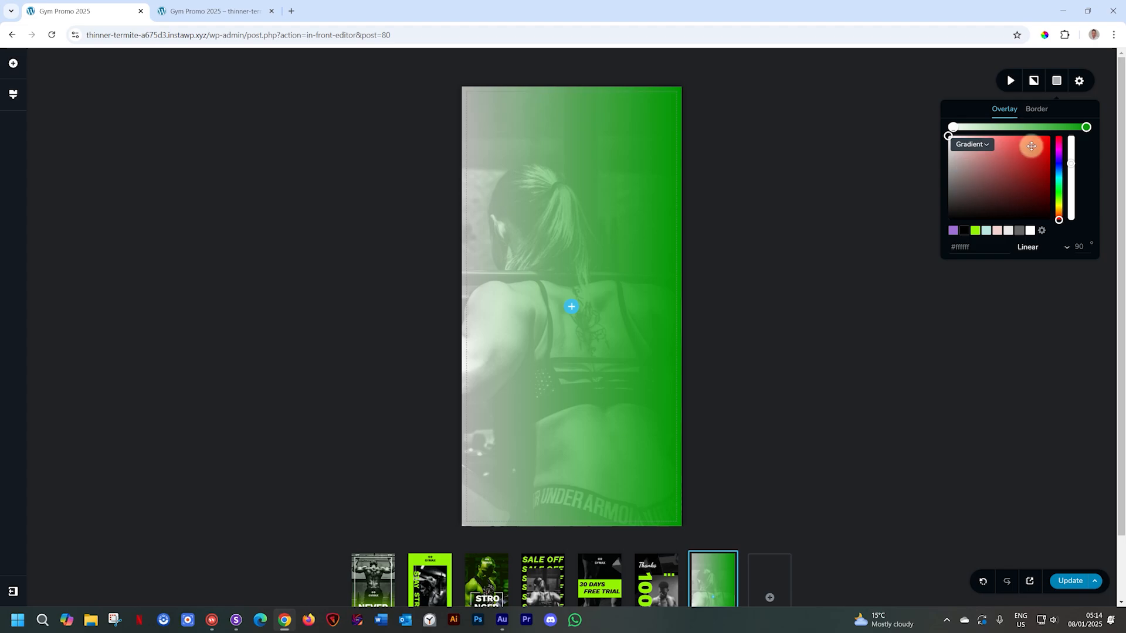
click(952, 231)
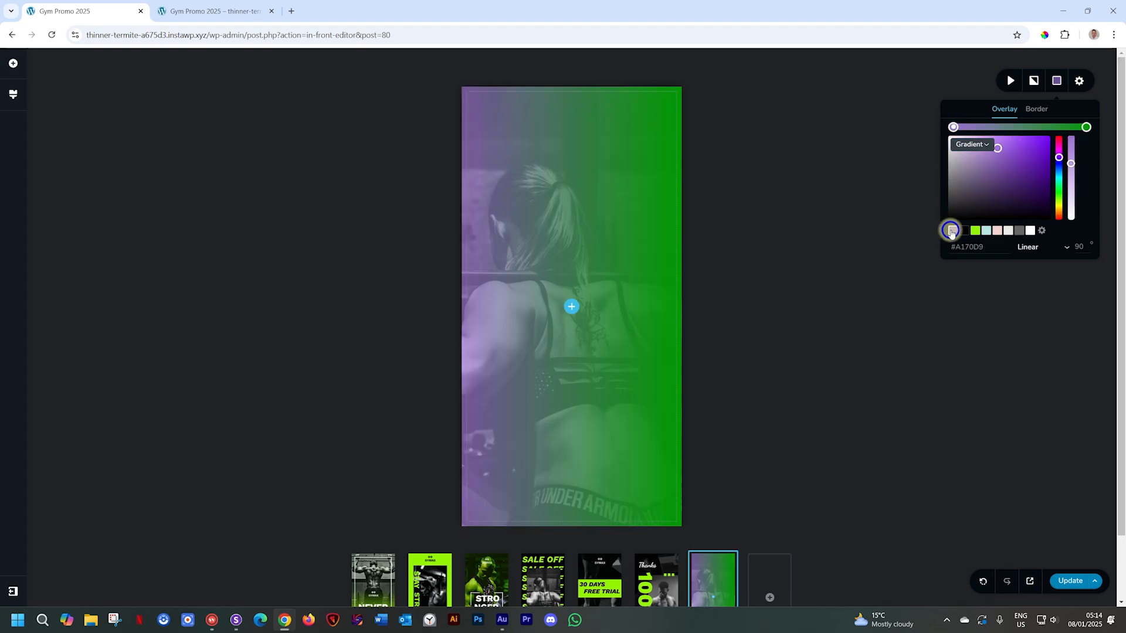
click(1078, 245)
double_click(1077, 246)
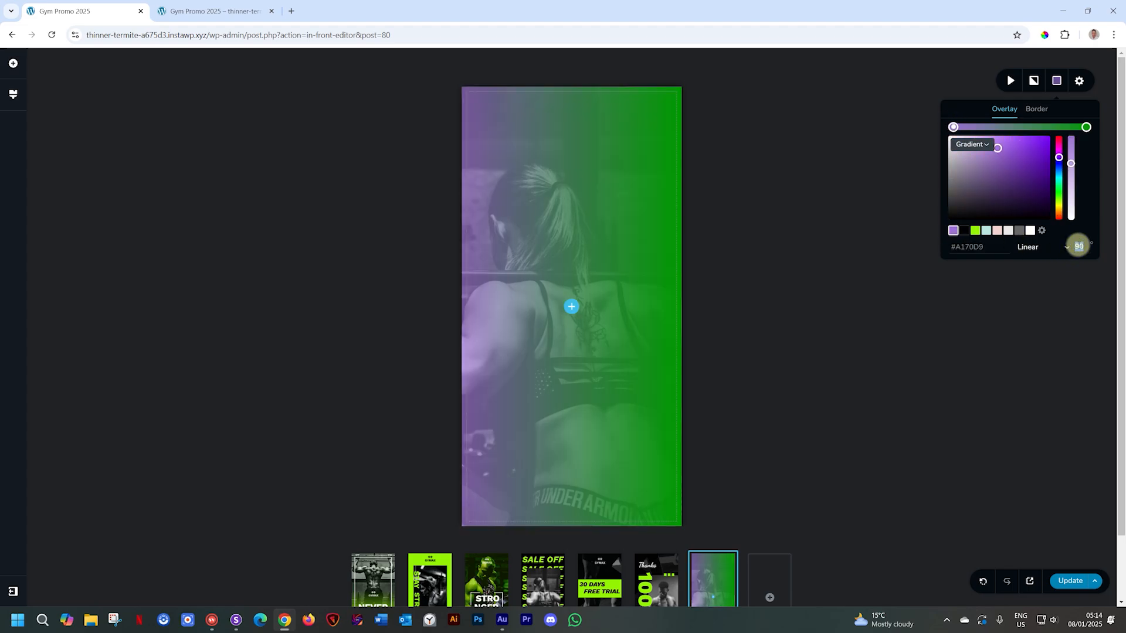
text(45)
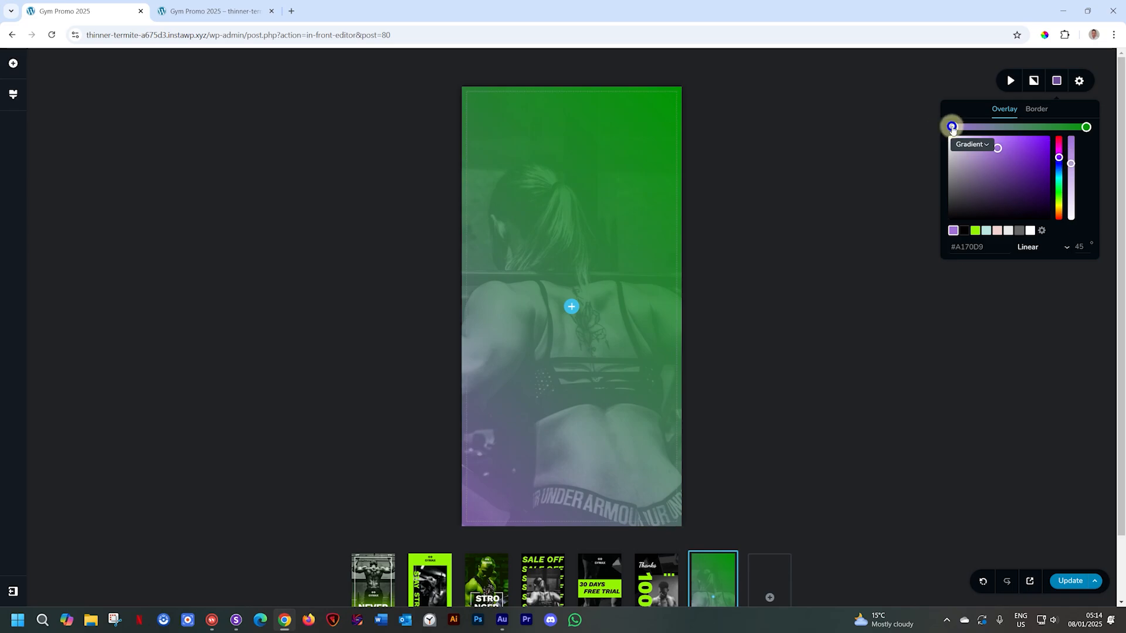
mouse_move(1070, 165)
mouse_down()
mouse_move(1074, 135)
mouse_move(1072, 172)
mouse_move(1072, 155)
mouse_up()
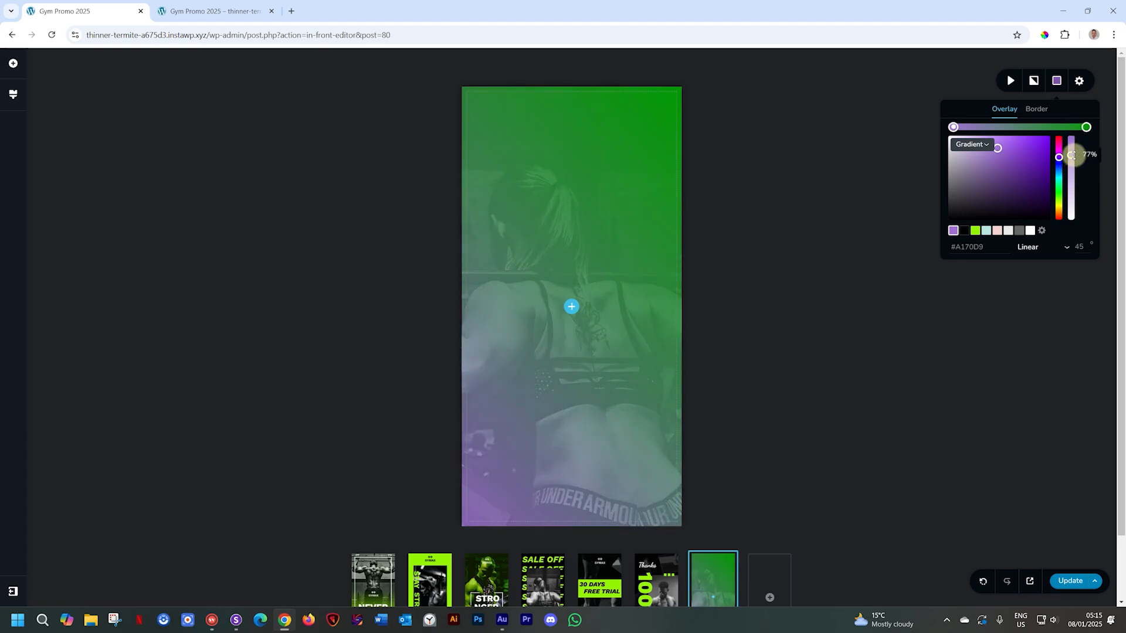
- Return the overlay to solid lime green #96f502, slightly more transparent
click(971, 144)
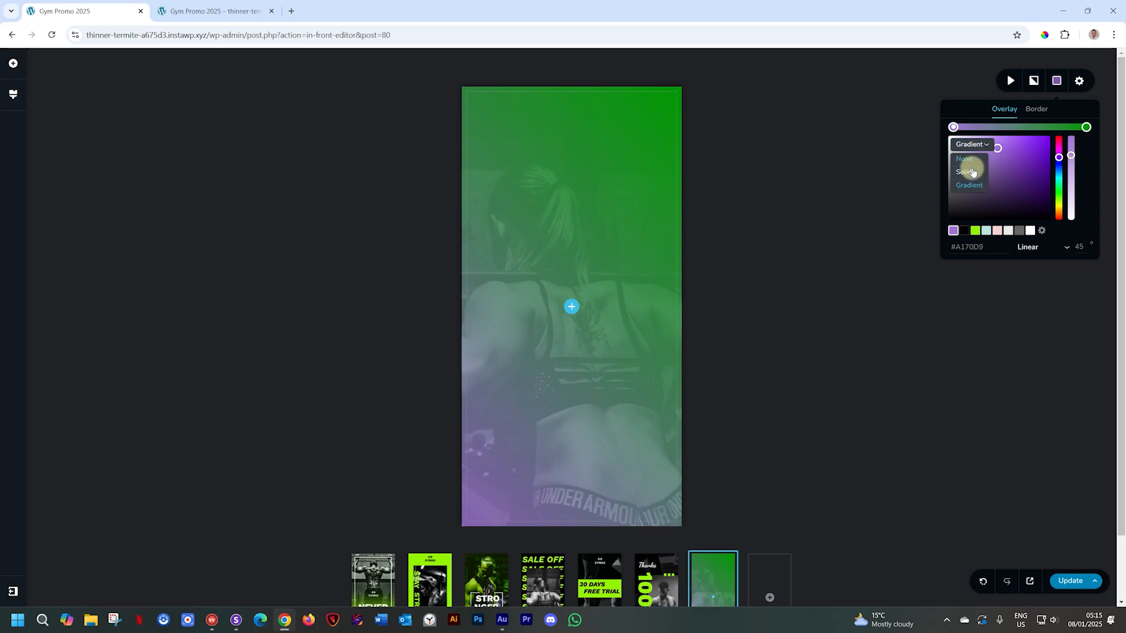
click(971, 171)
click(974, 218)
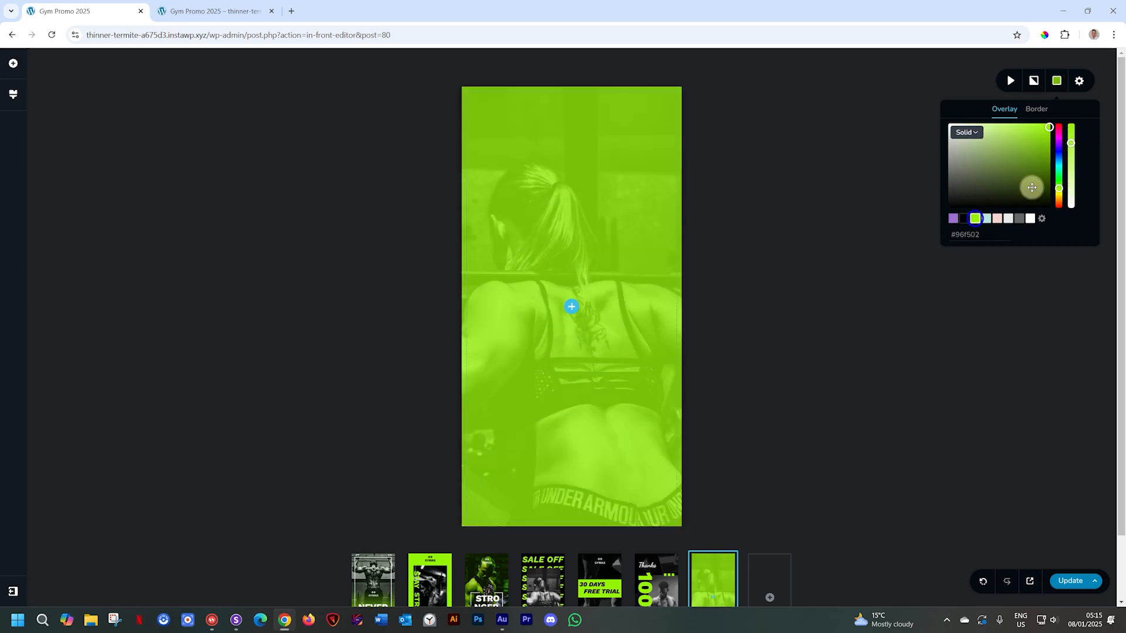
drag(1073, 149, 1074, 153)
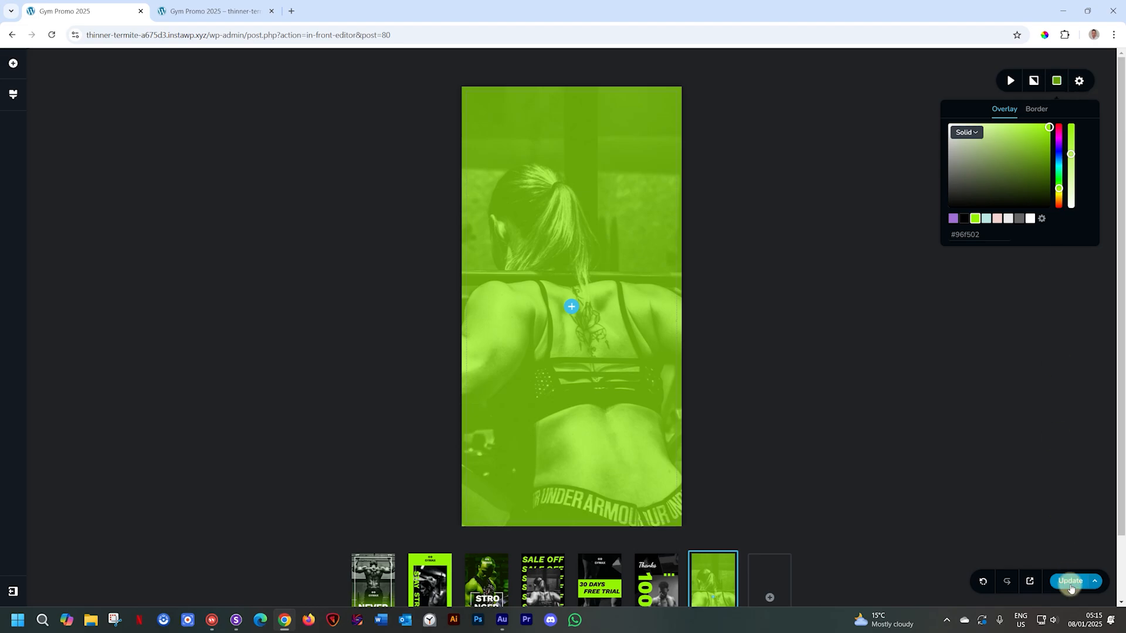
- Save the story changes with Update and bring up the Add Elements panel
click(1070, 581)
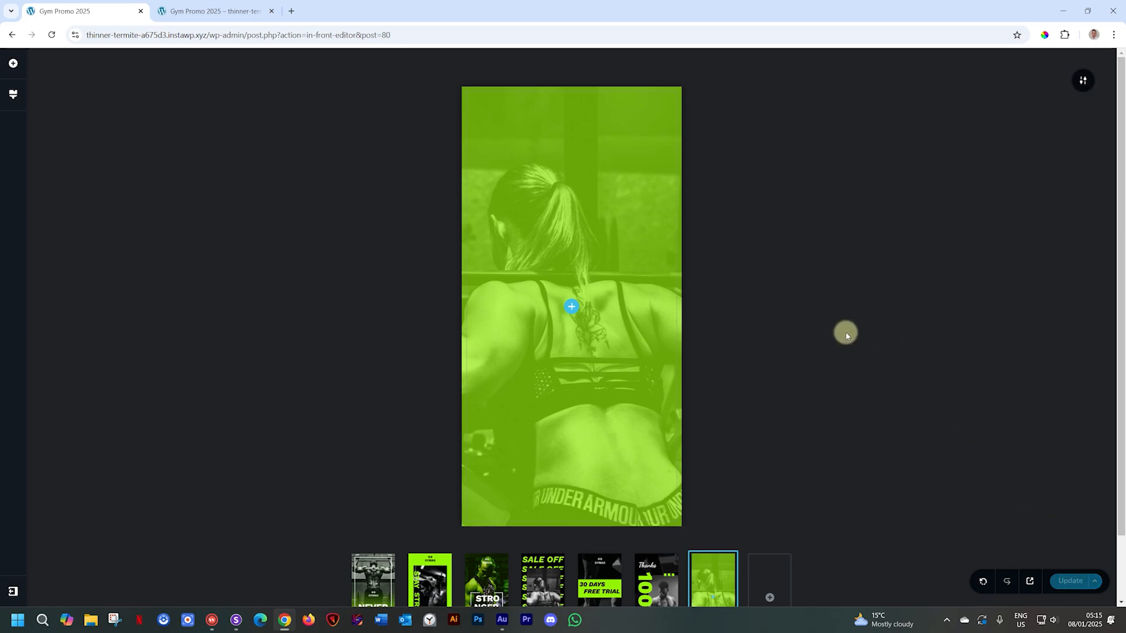
click(572, 307)
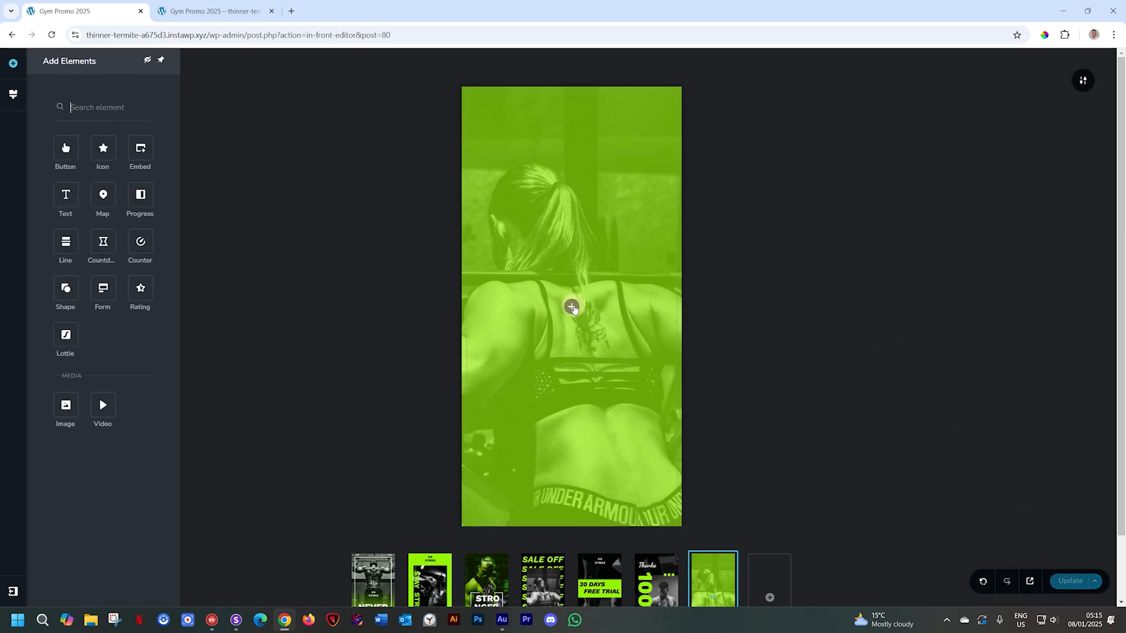
click(432, 307)
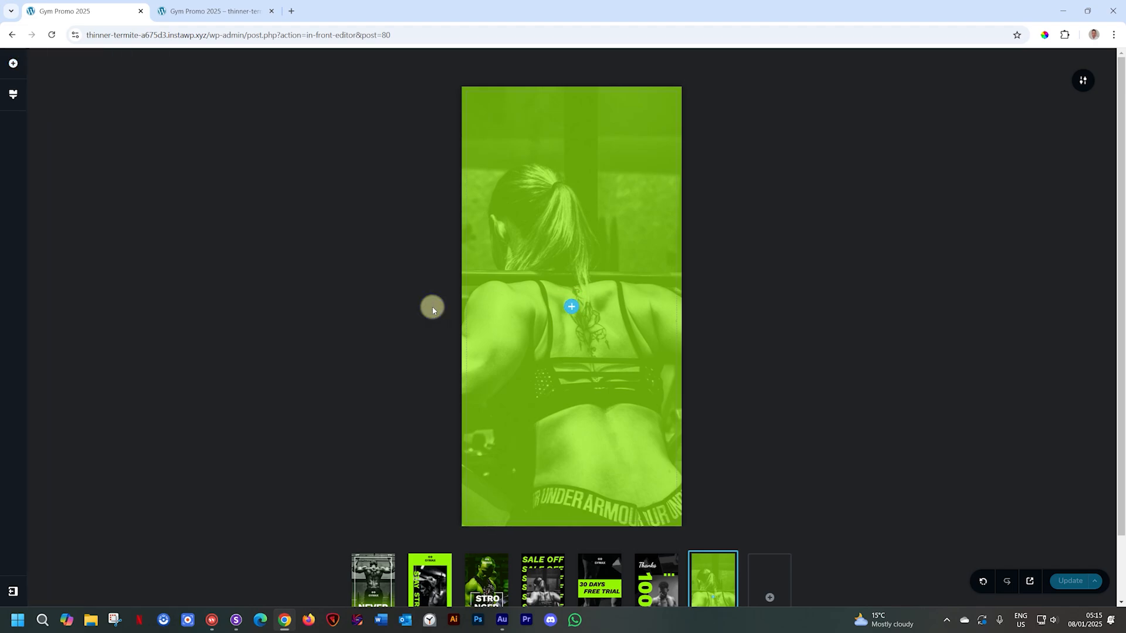
click(13, 62)
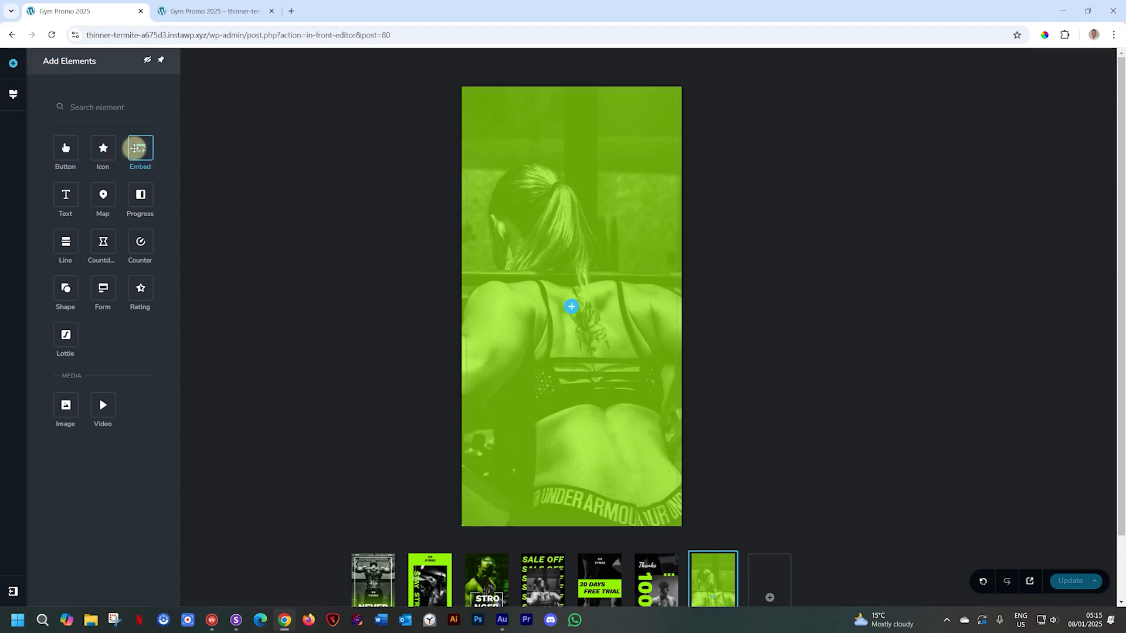
- Add a text block to the slide and replace its placeholder with 'Join Today'
click(63, 193)
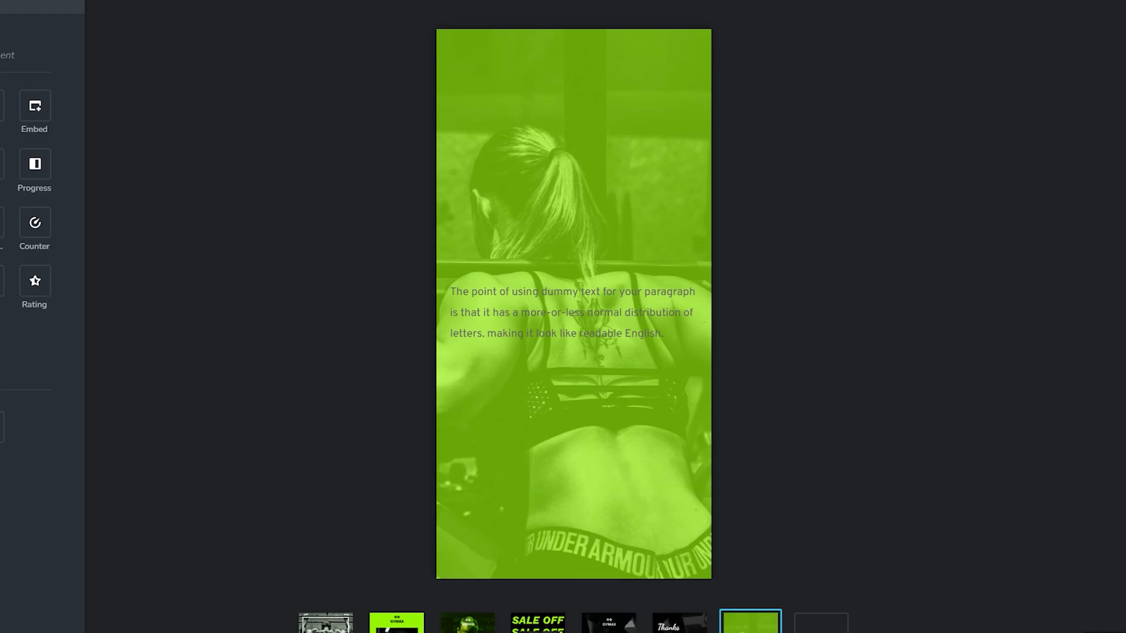
click(512, 312)
double_click(513, 314)
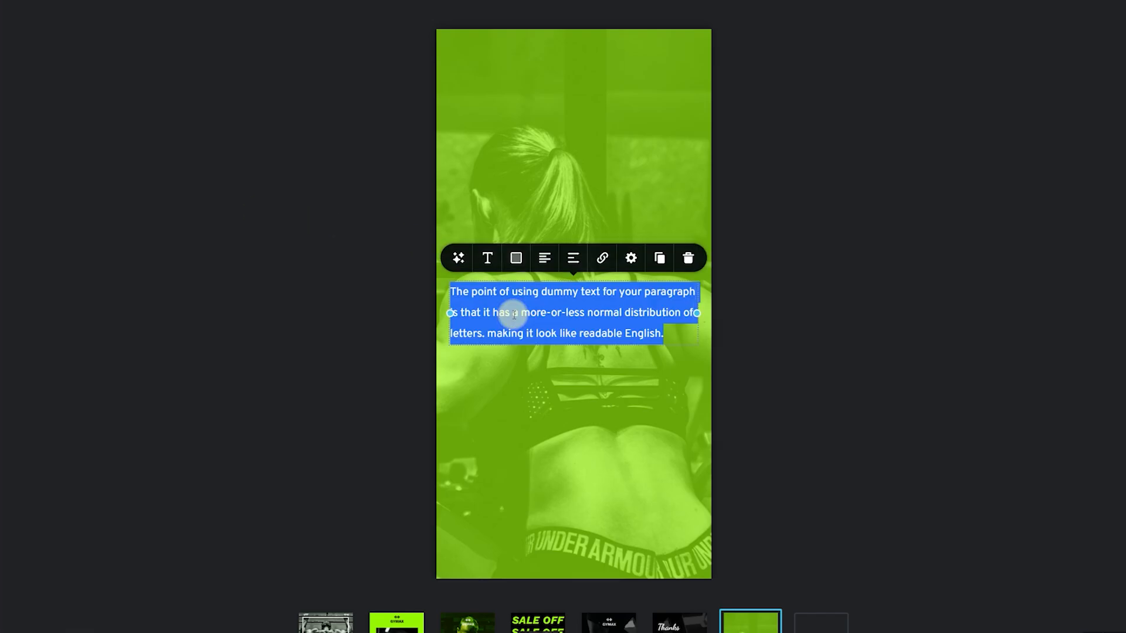
text(Join Today)
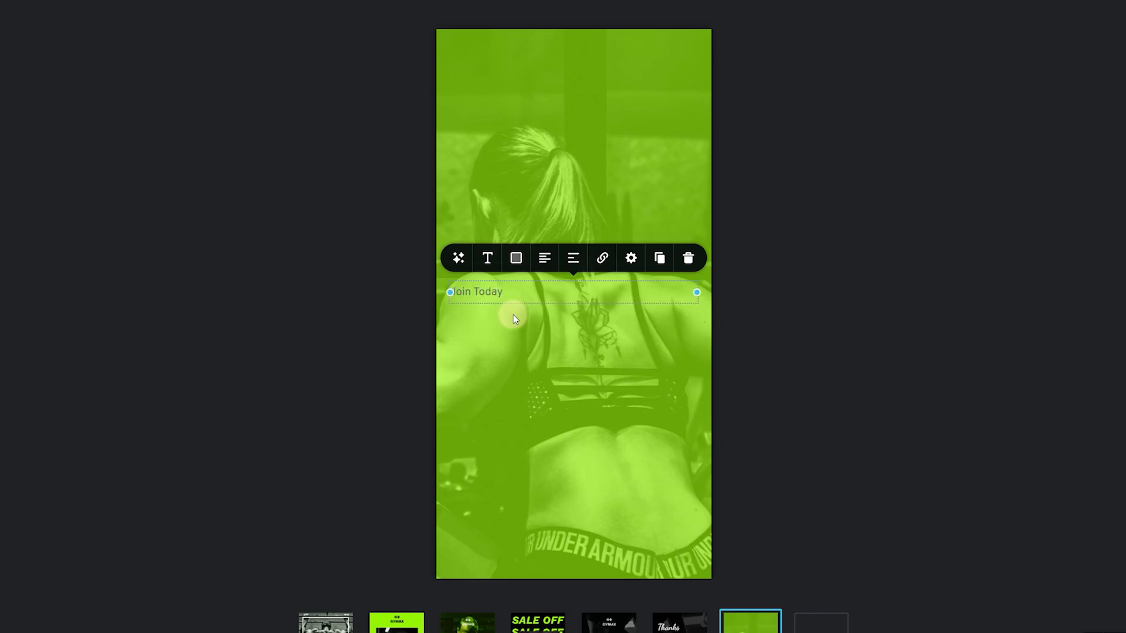
- Style 'Join Today' as a black, centred Heading 1
click(485, 261)
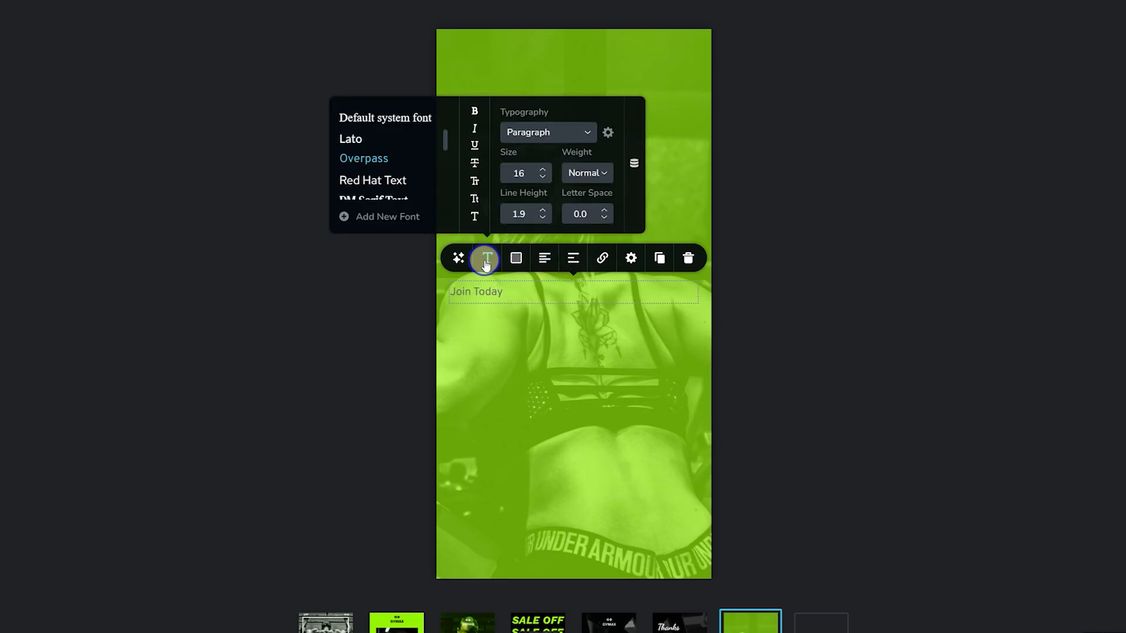
click(576, 129)
click(535, 237)
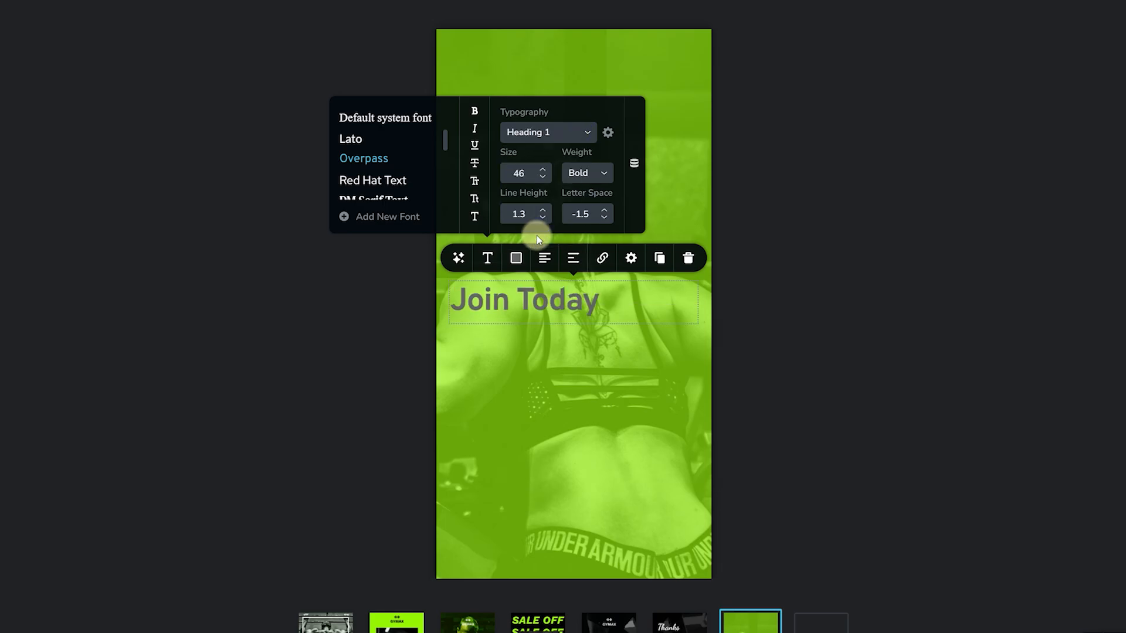
click(516, 258)
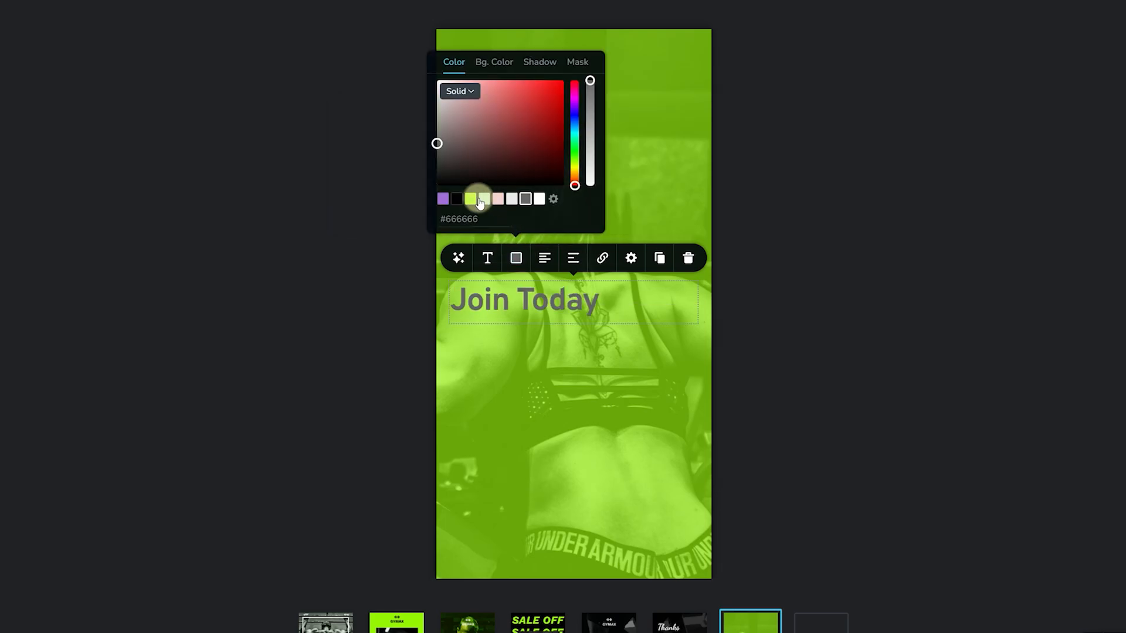
click(456, 199)
click(544, 257)
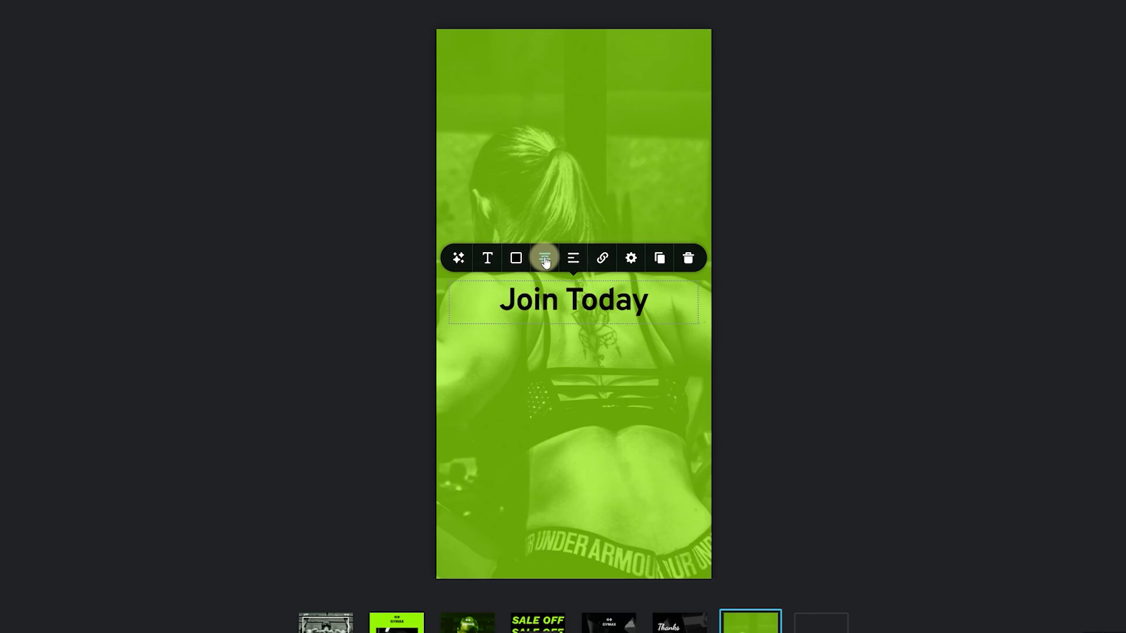
click(460, 259)
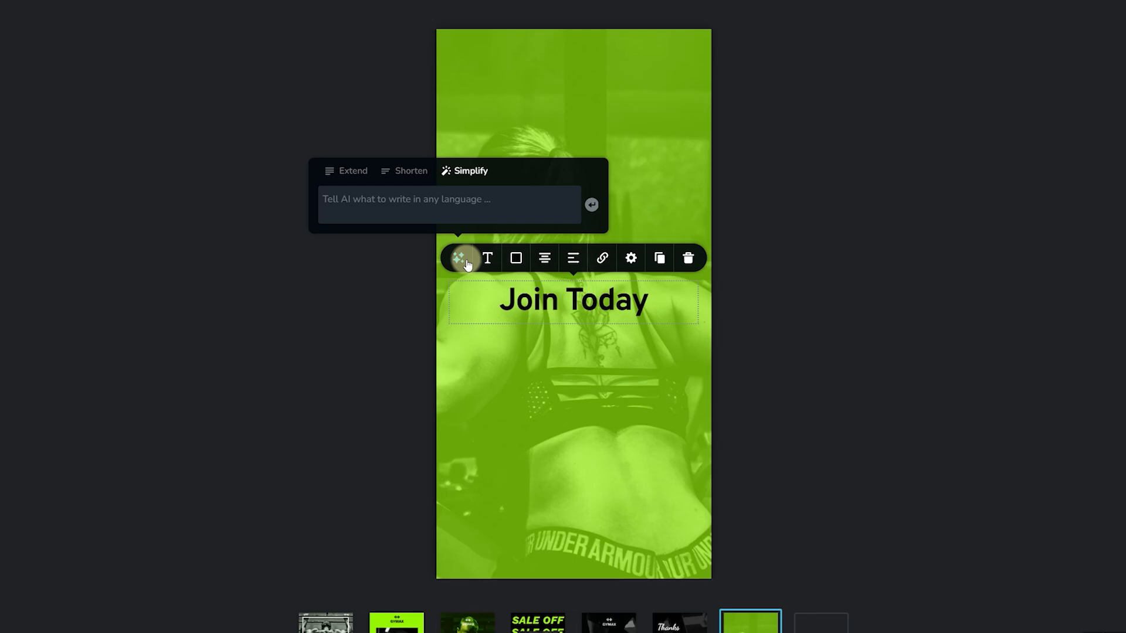
- Have the AI writer rewrite the heading as a 3-word H1, 'Get Fit Today!', and delete the stray quote mark
click(478, 199)
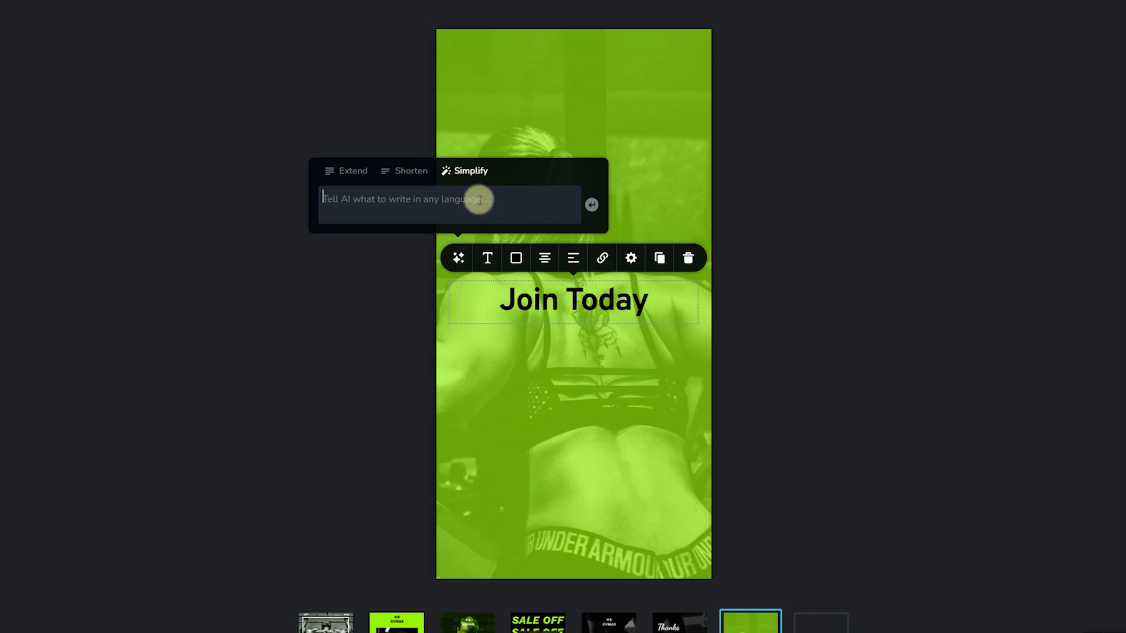
text(Wr)
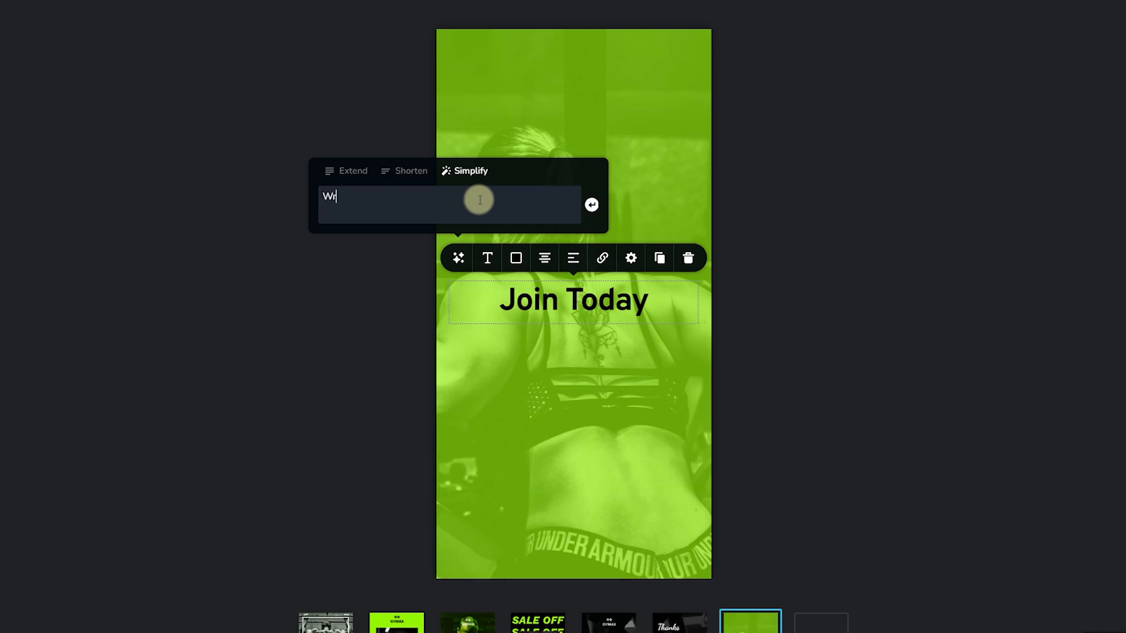
text(ite a short 3 word h1 heading )
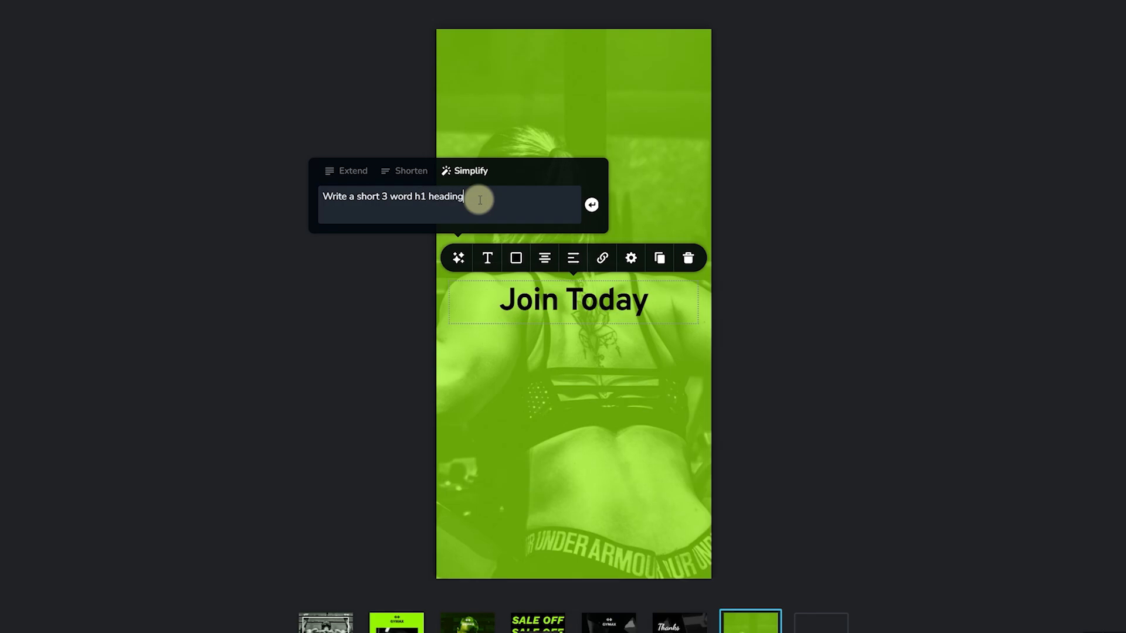
text(to encourage people to join )
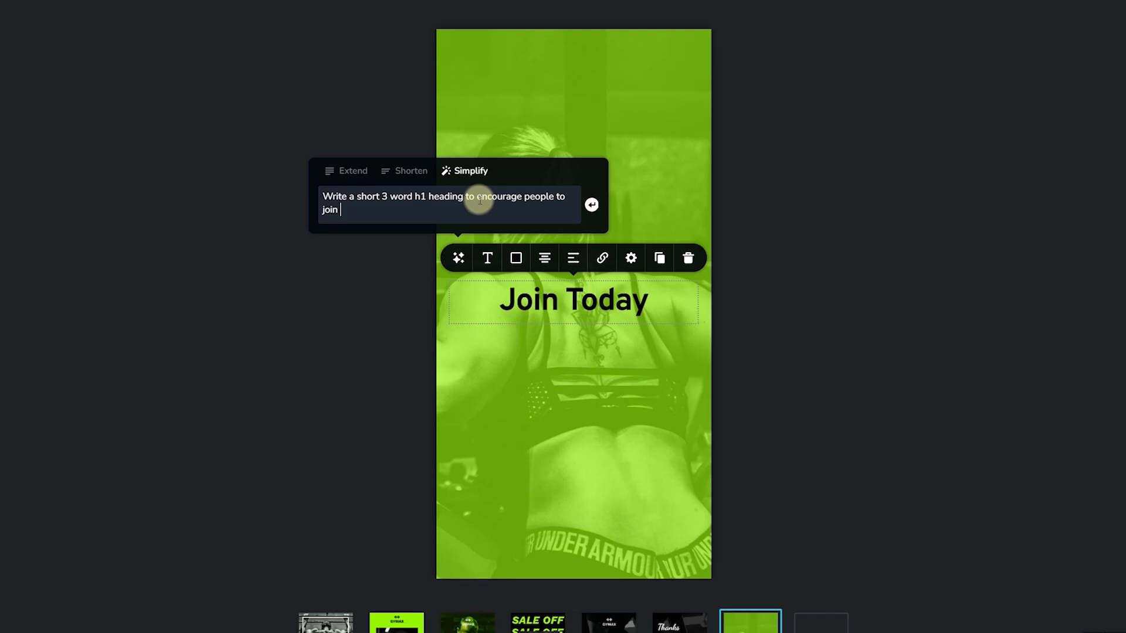
text(my gym.)
key(Return)
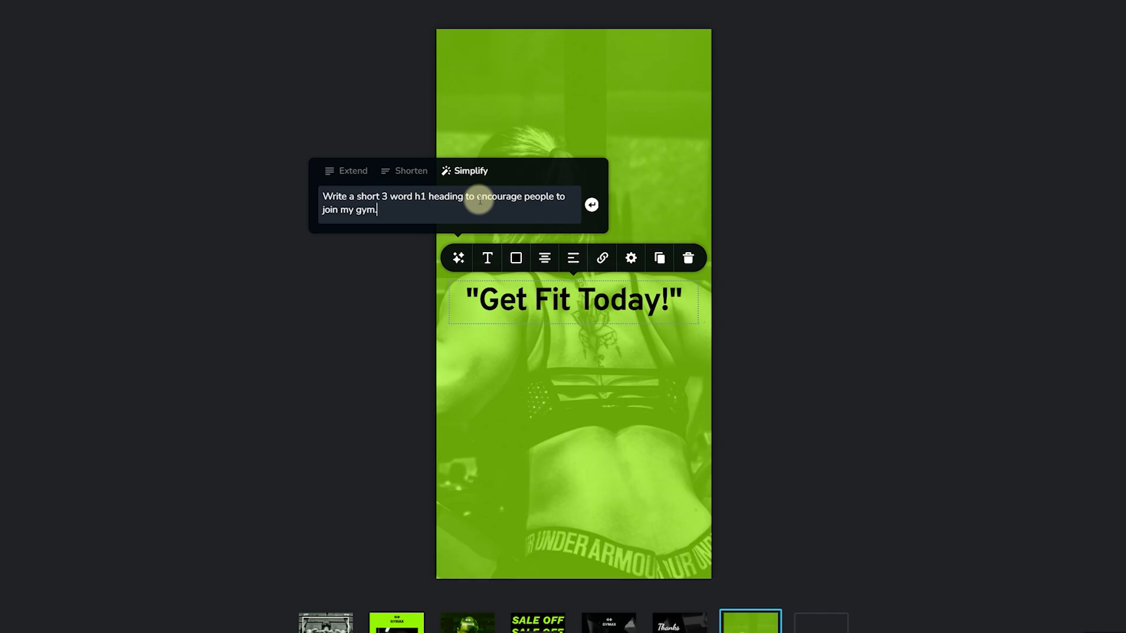
key(Return)
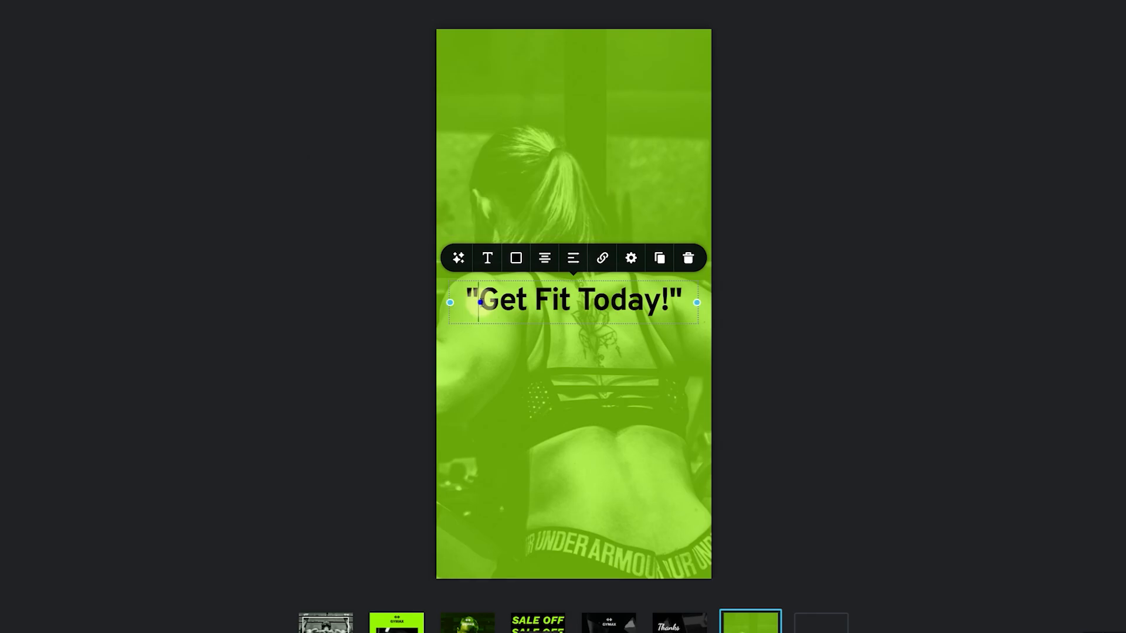
click(674, 304)
key(BackSpace)
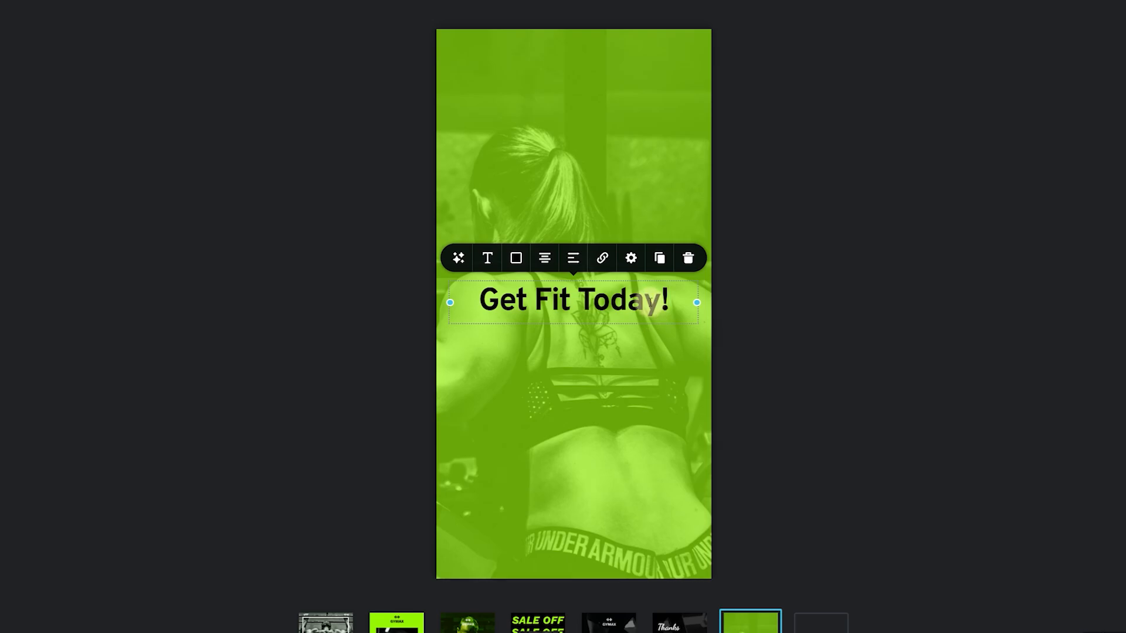
click(459, 259)
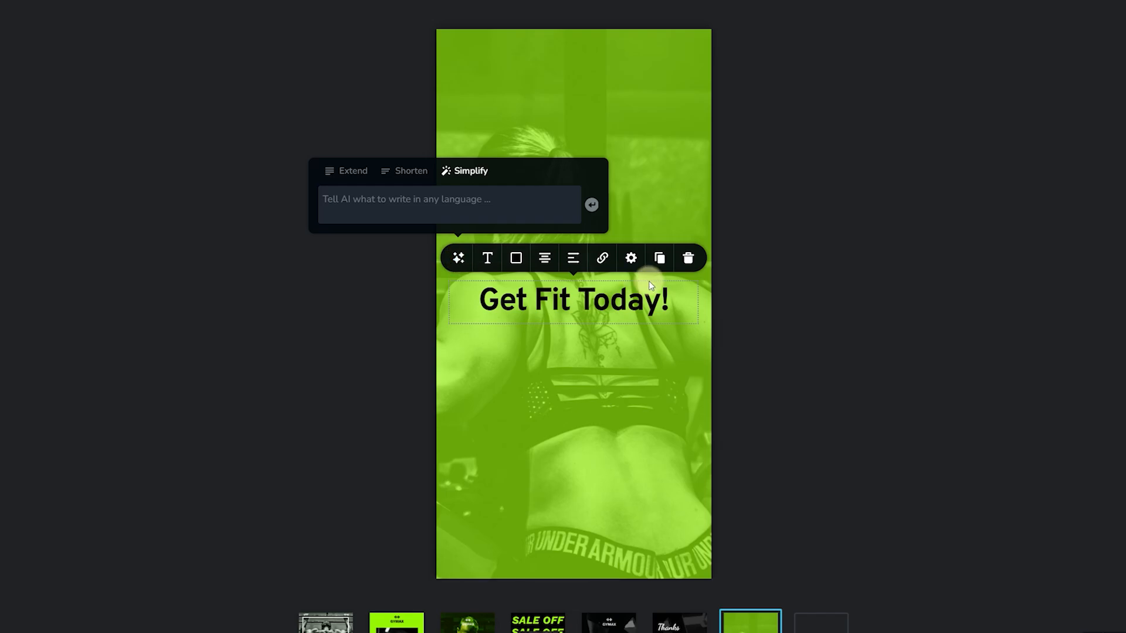
click(644, 302)
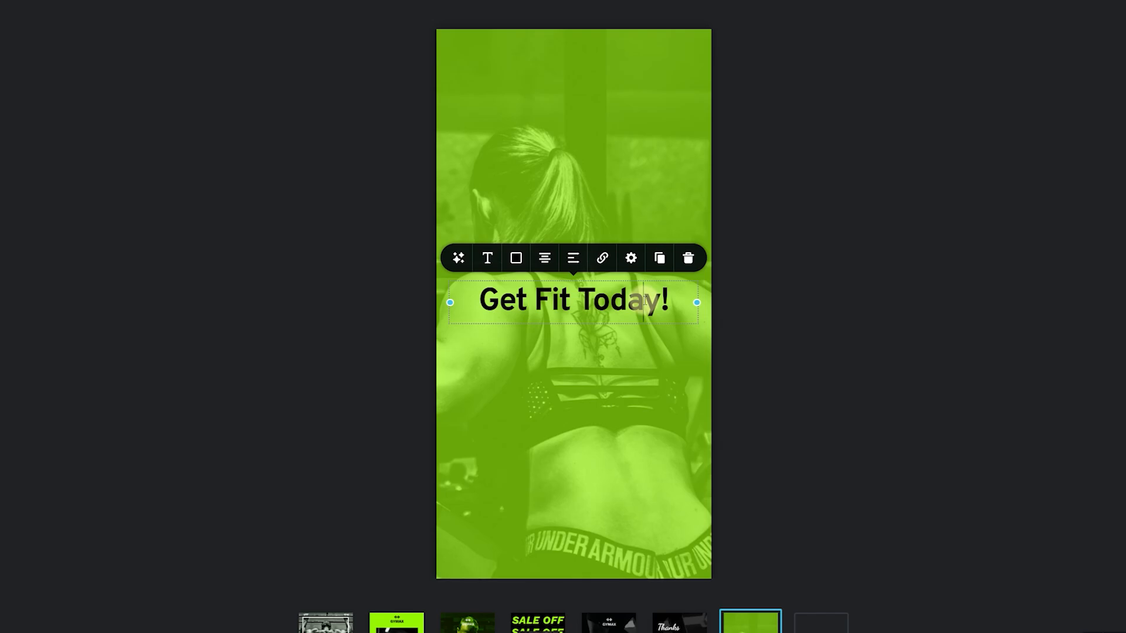
- Review the heading's colour and typography and the global Gym styling panel
click(490, 259)
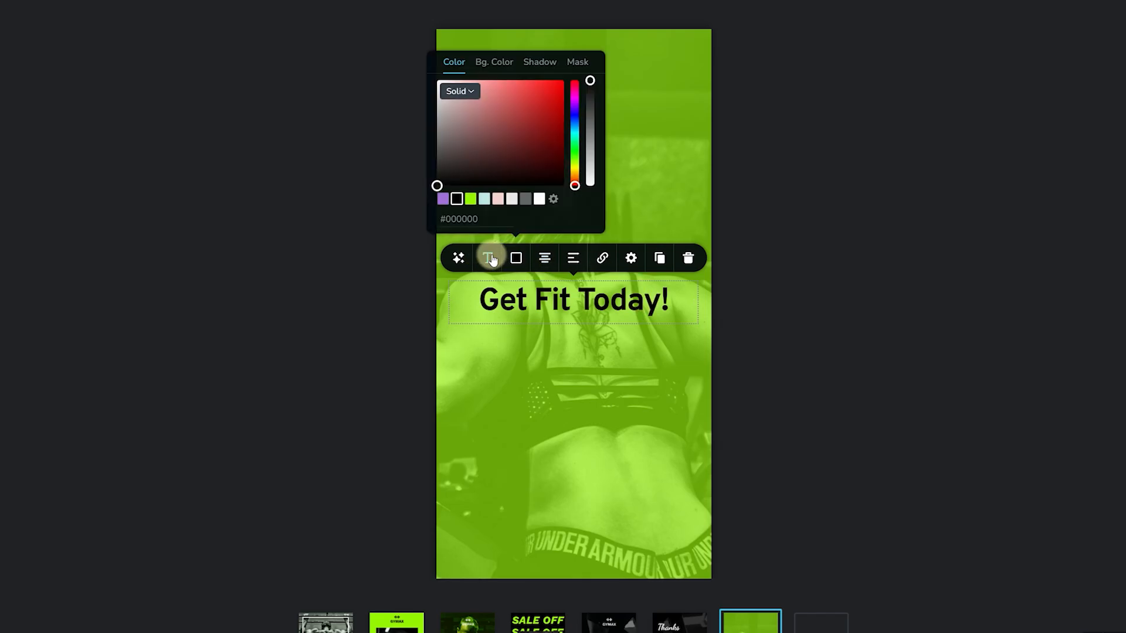
click(490, 259)
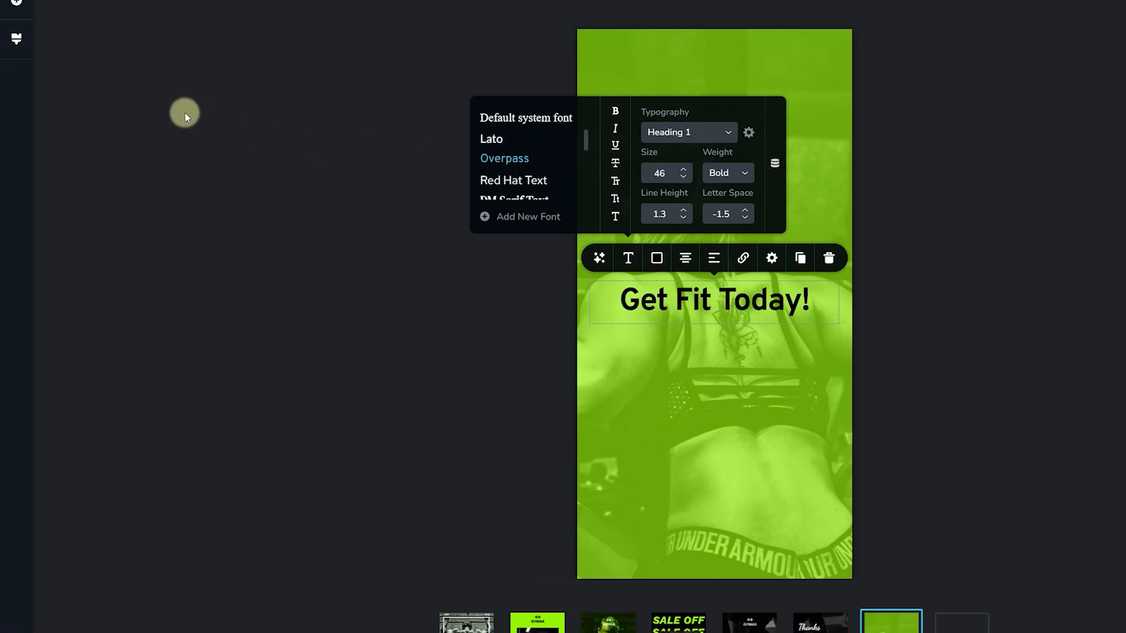
click(17, 43)
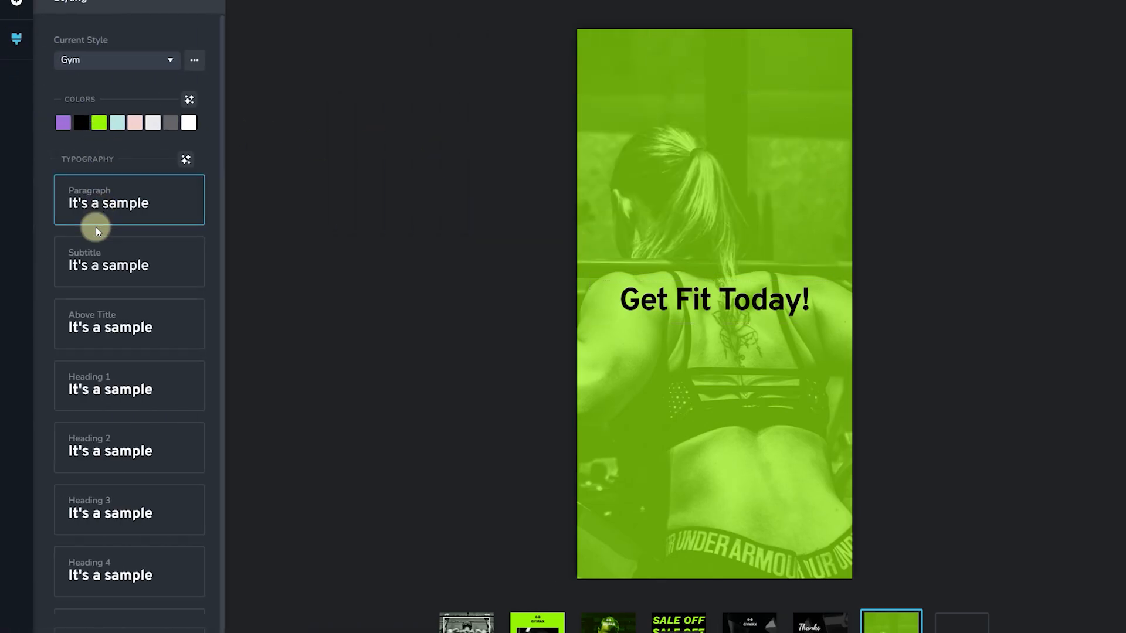
scroll(96, 227, down, 2)
scroll(111, 450, up, 3)
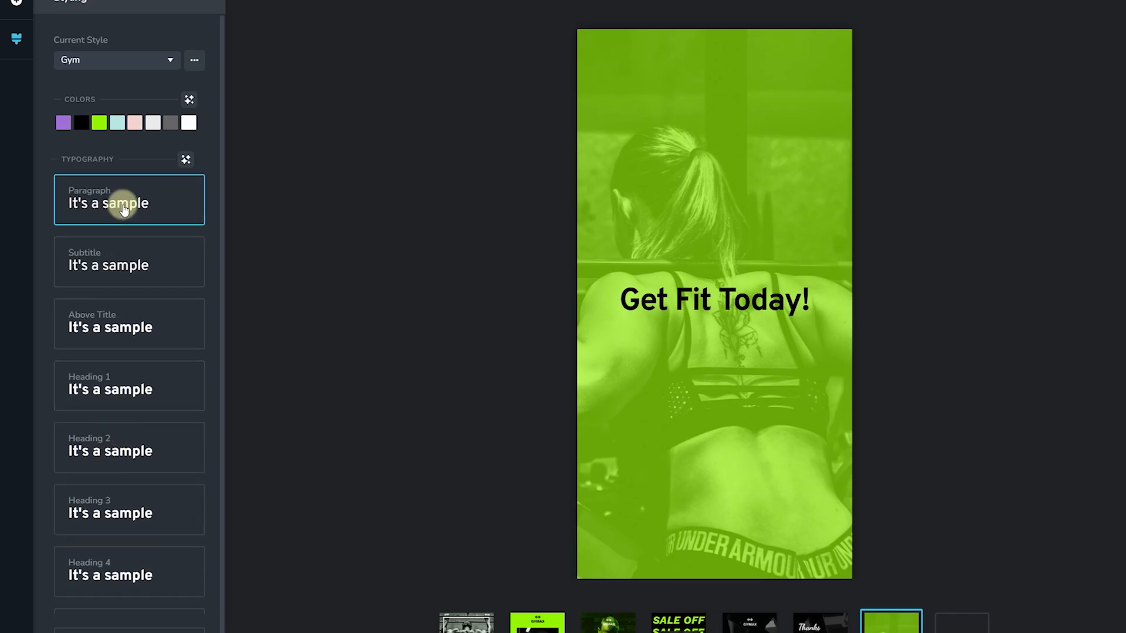
scroll(117, 219, down, 3)
scroll(121, 519, down, 1)
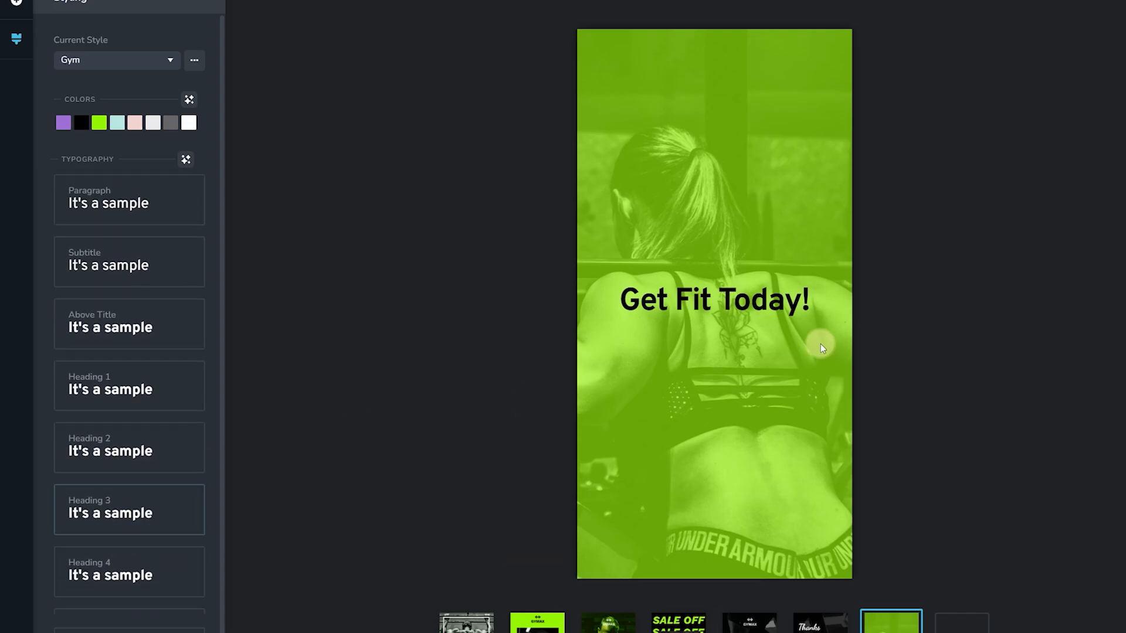
click(765, 296)
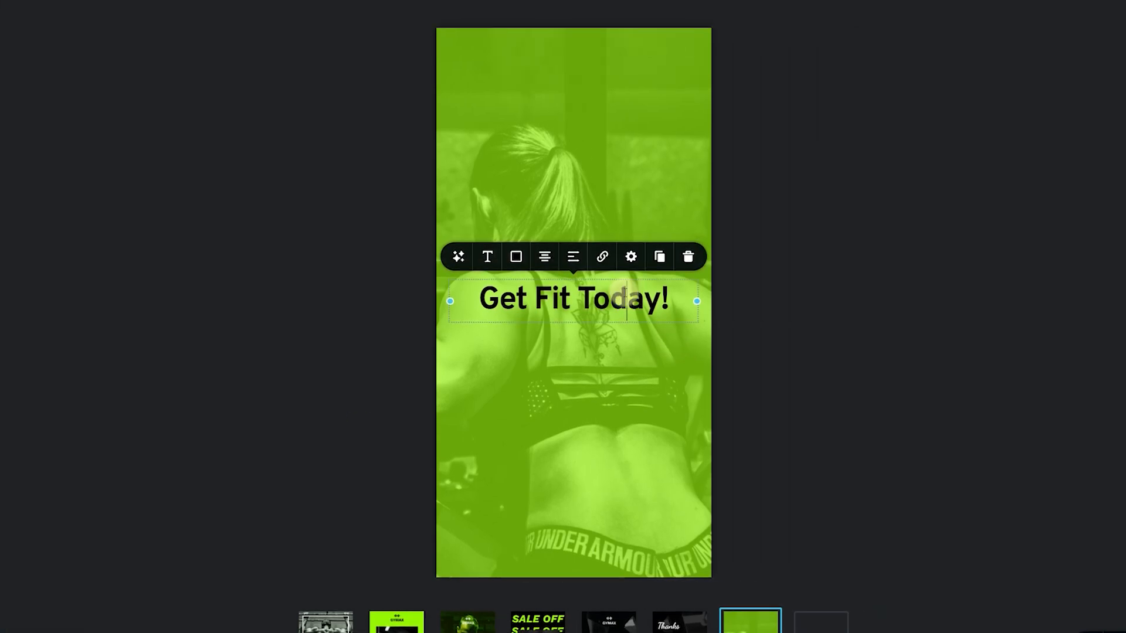
click(516, 256)
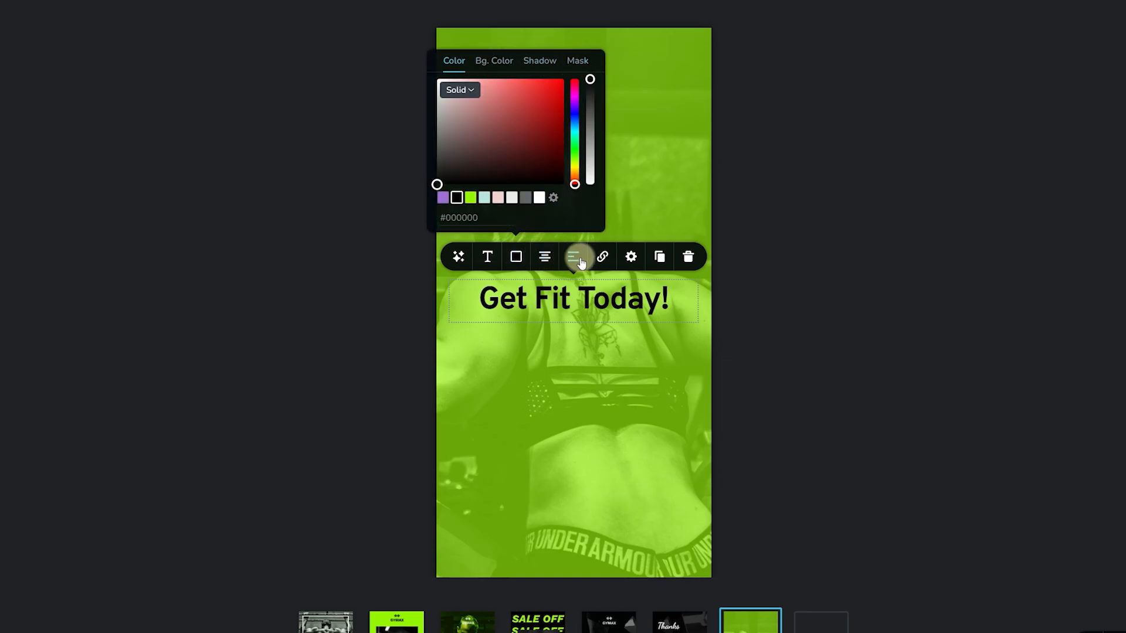
click(601, 258)
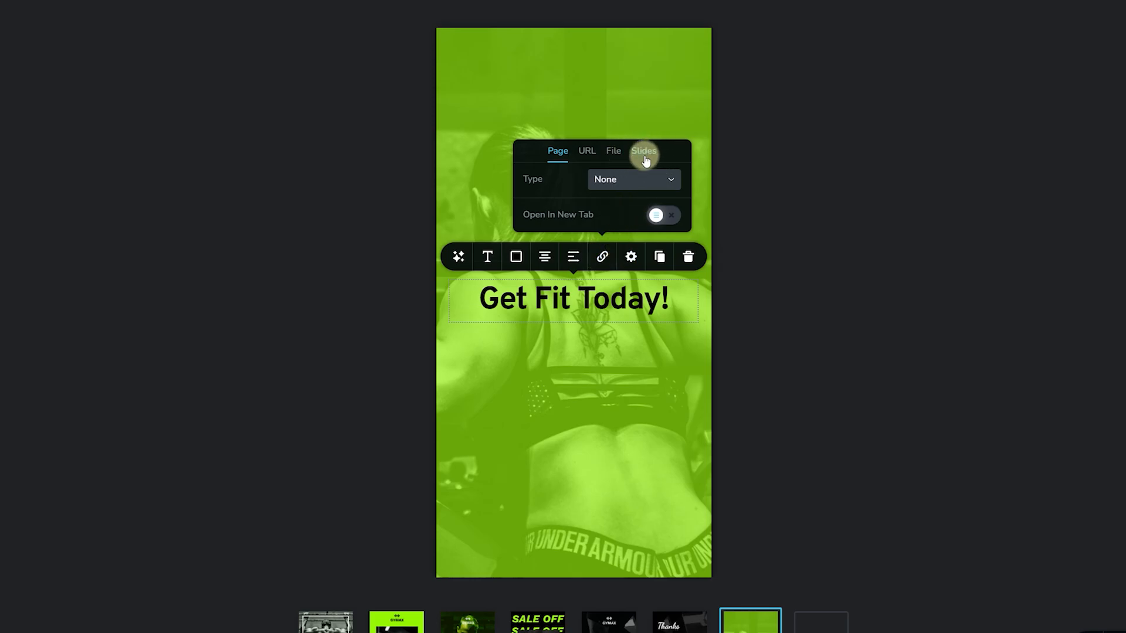
click(631, 257)
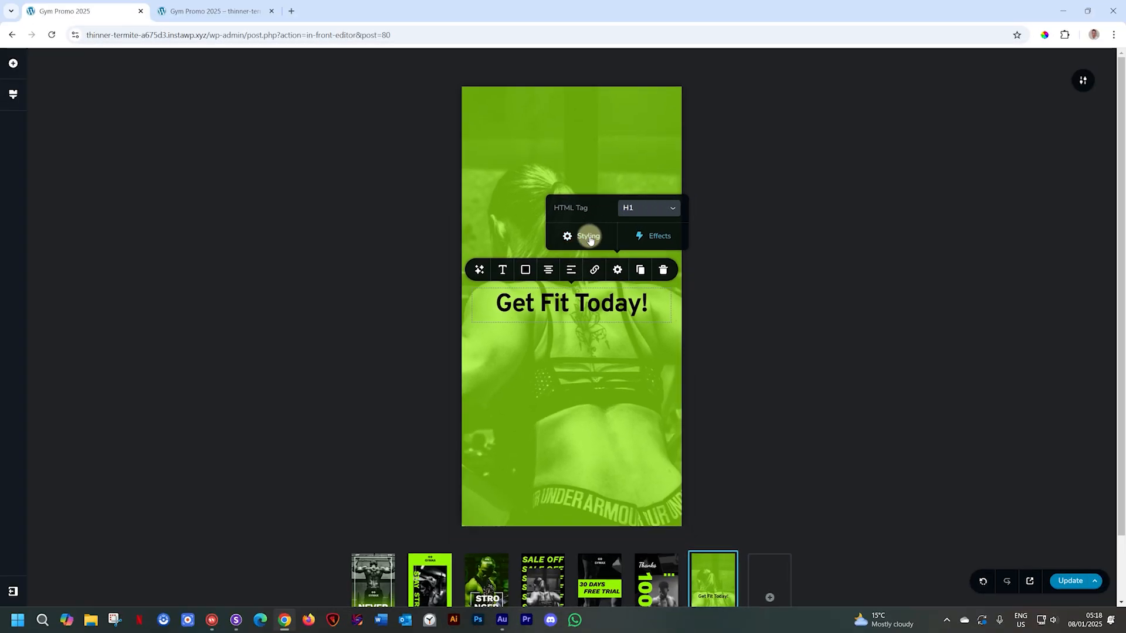
click(588, 236)
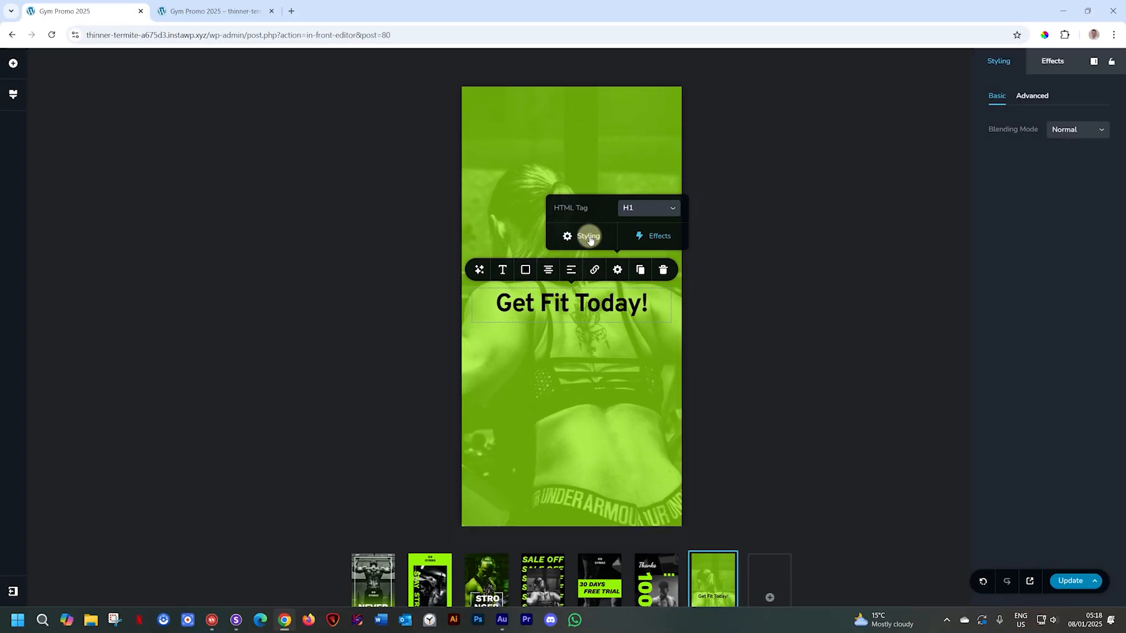
click(1025, 95)
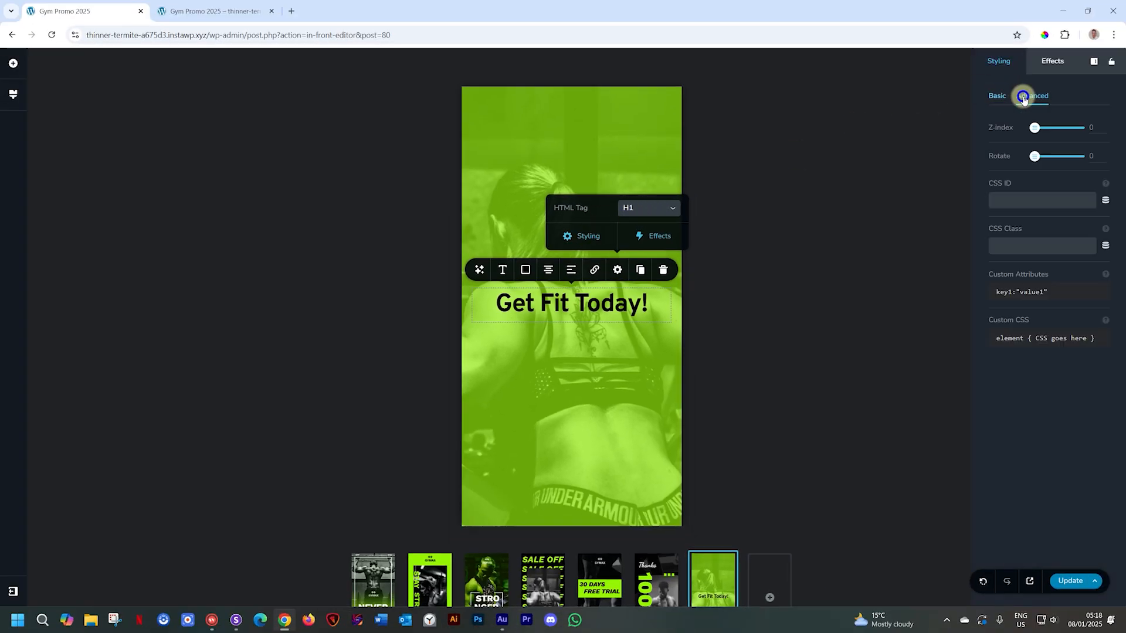
click(1038, 68)
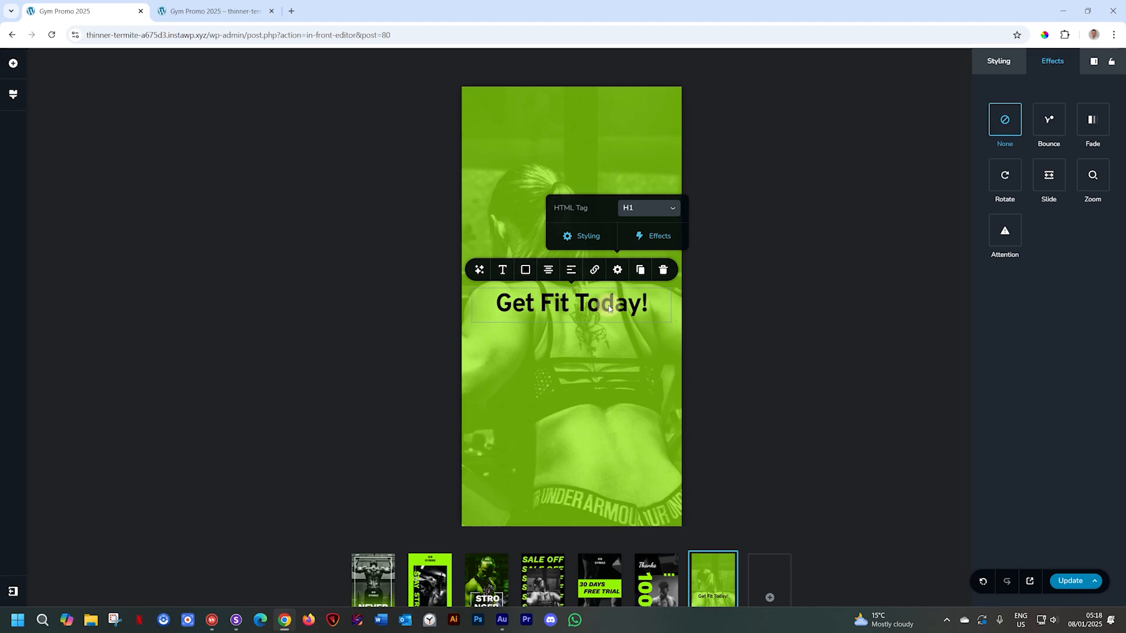
click(584, 339)
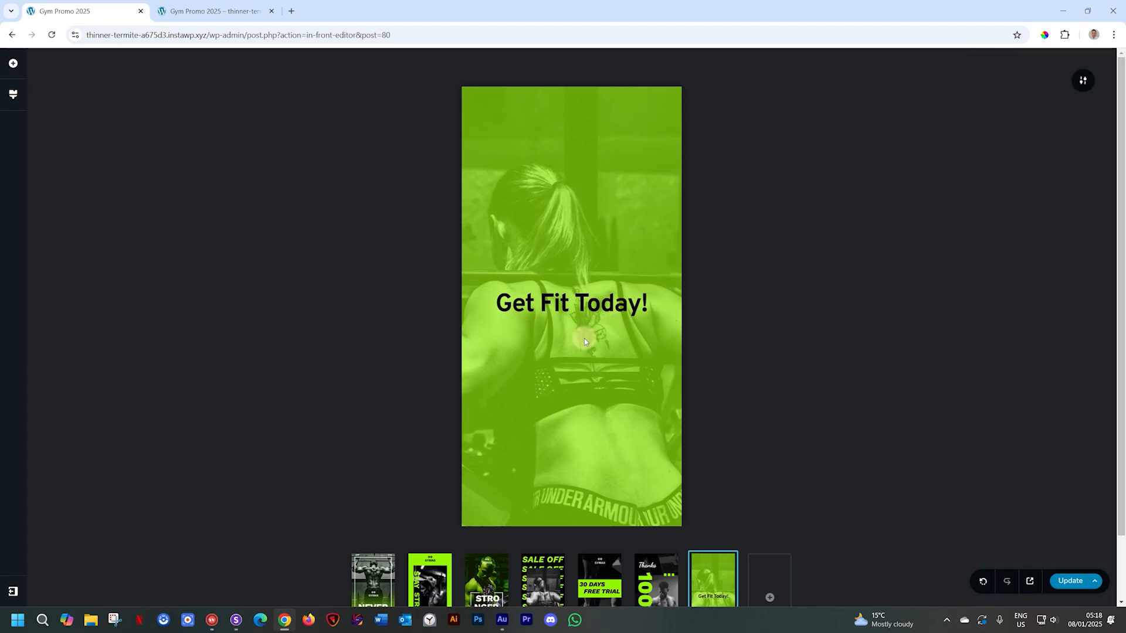
- Move the 'Get Fit Today!' heading near the top of the slide, keeping it on one line
click(583, 308)
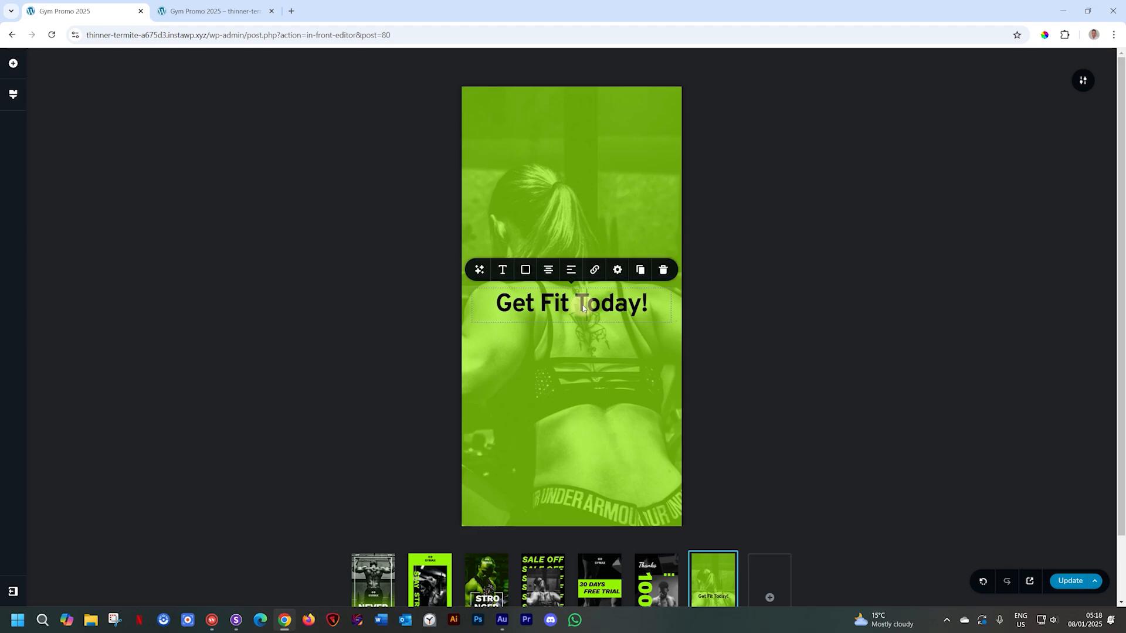
drag(583, 308, 583, 160)
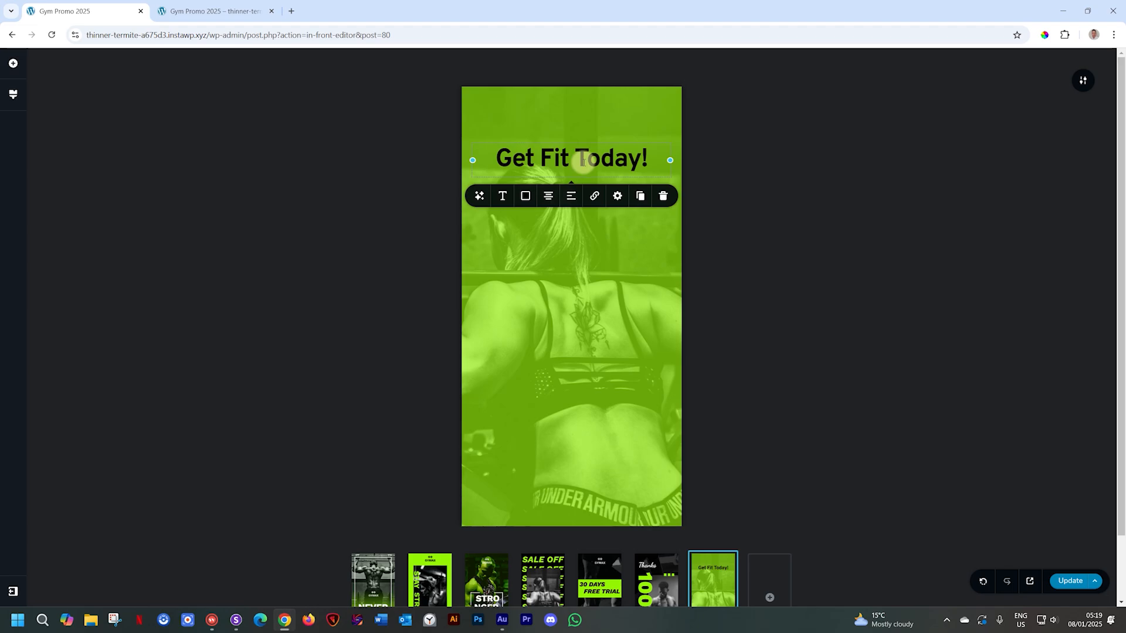
click(584, 160)
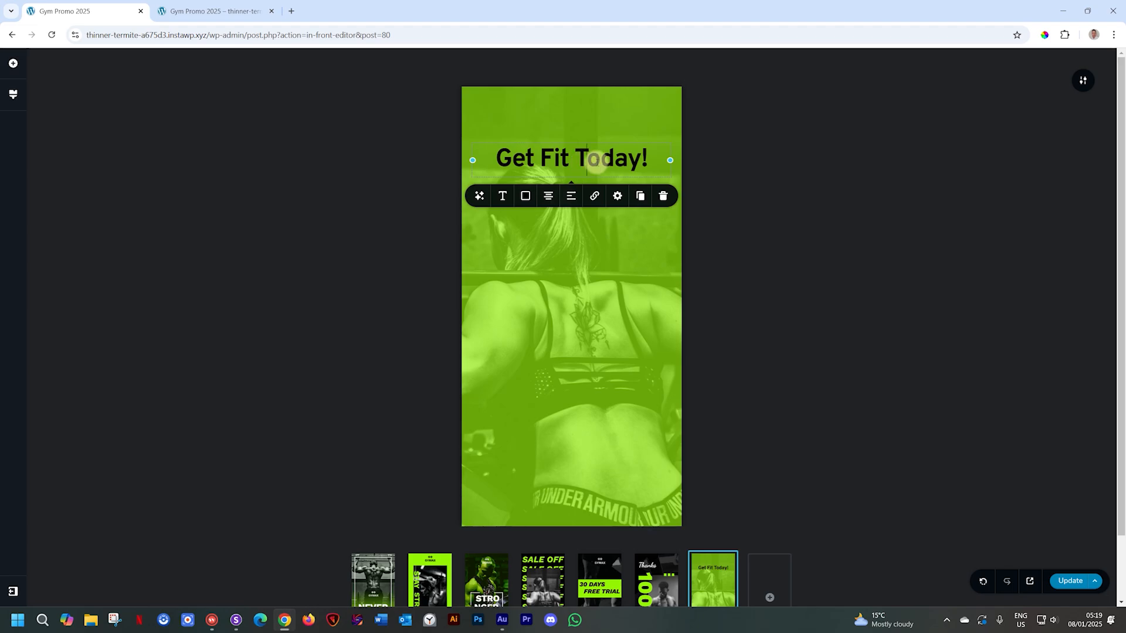
mouse_move(671, 159)
mouse_down()
mouse_move(539, 156)
mouse_move(669, 161)
mouse_up()
click(638, 156)
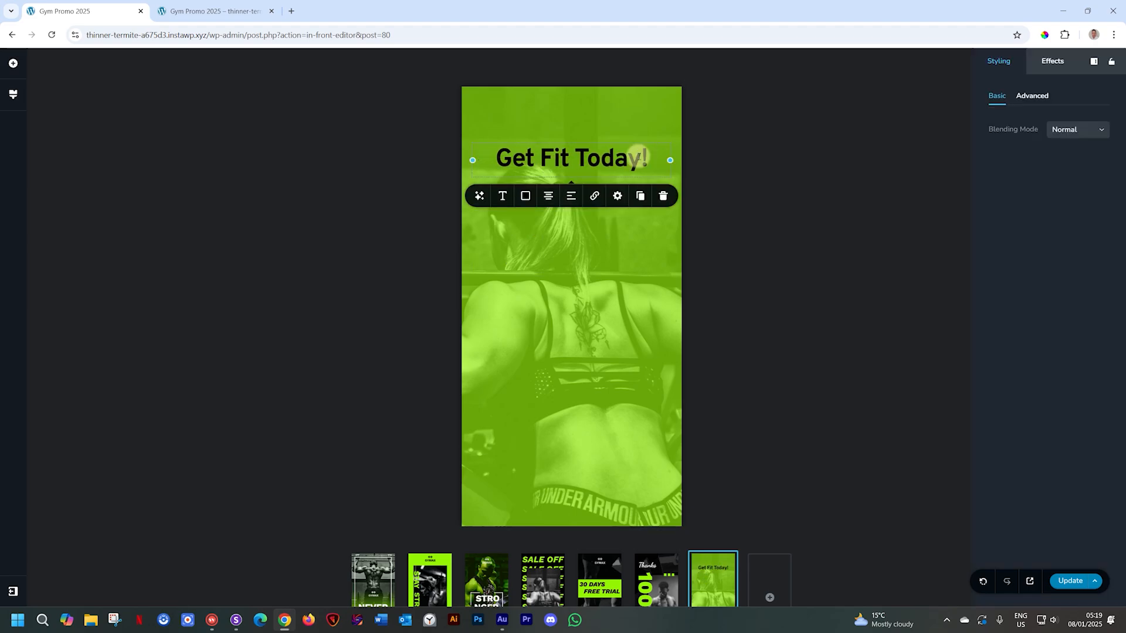
- Add a second text block to the slide and make its paragraph text black
click(13, 62)
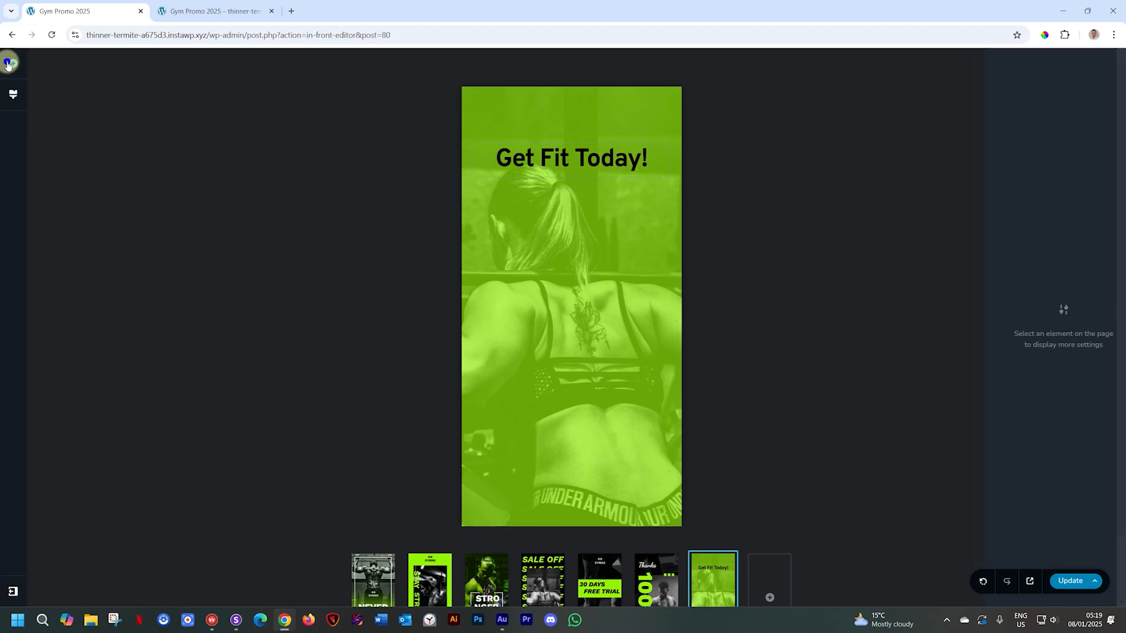
click(64, 195)
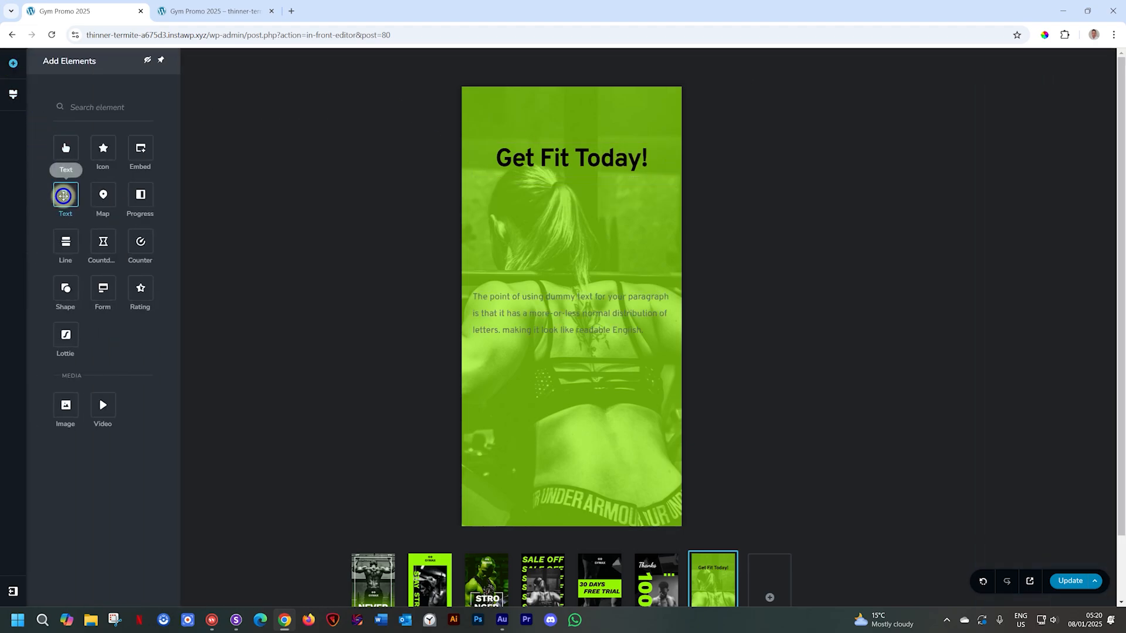
click(535, 314)
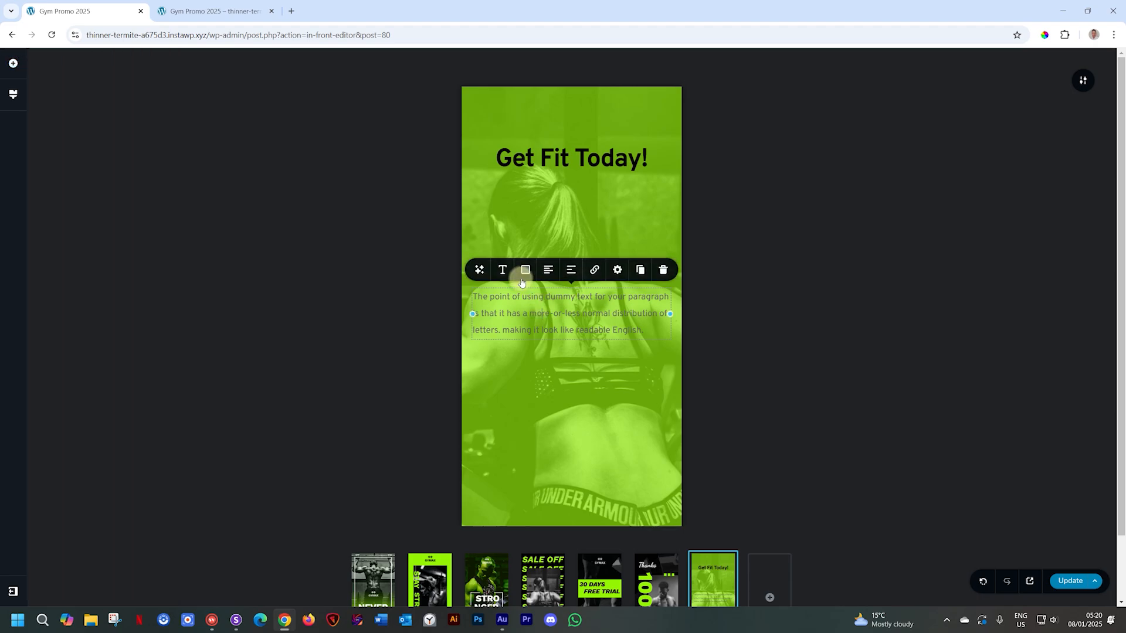
click(525, 269)
click(477, 222)
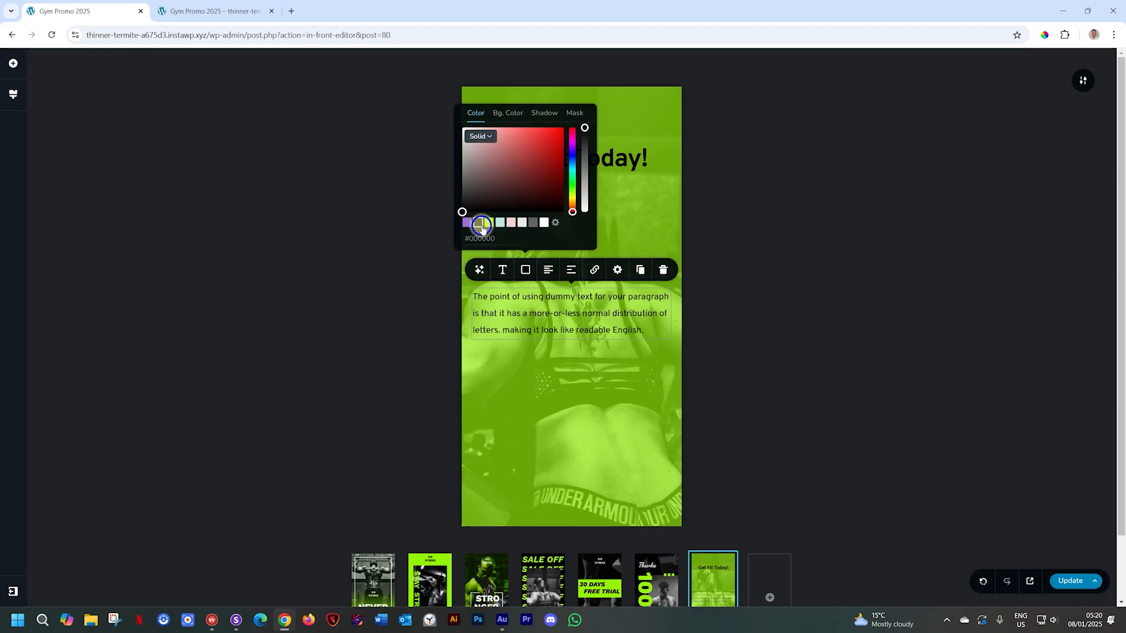
- Set the paragraph to Semi Bold weight, size 18 and line height 1.7
click(502, 273)
click(581, 201)
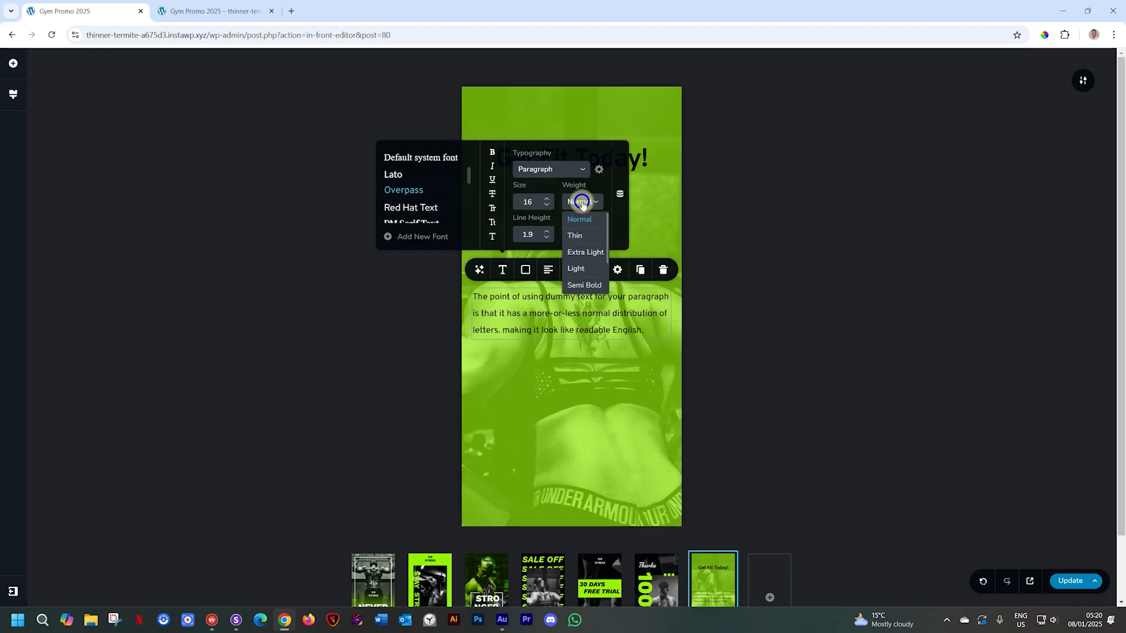
click(580, 285)
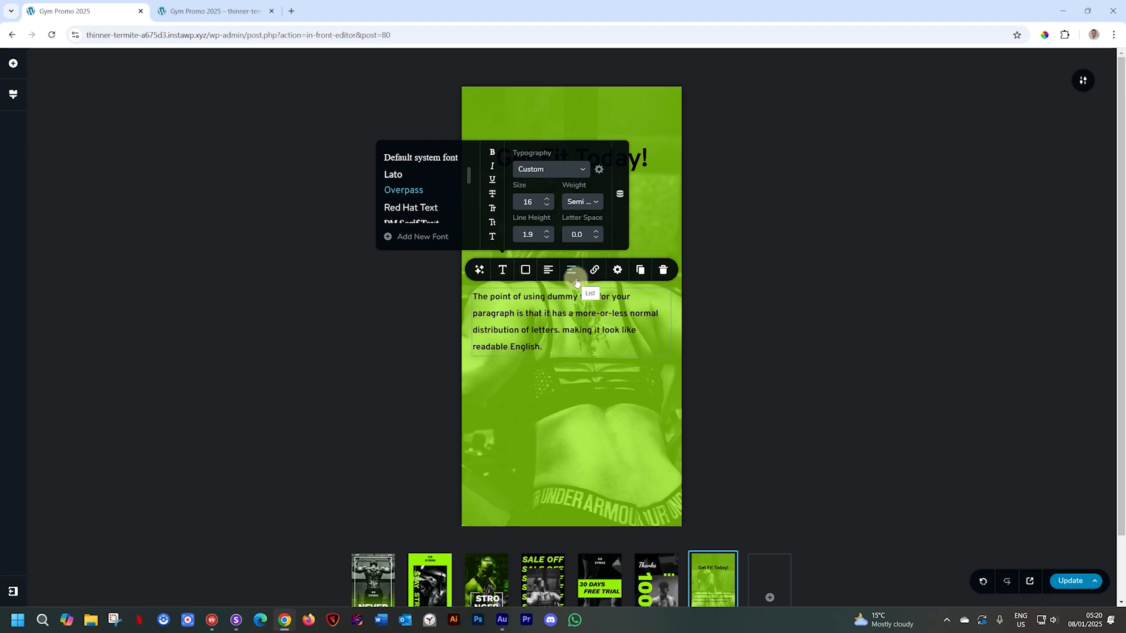
click(547, 238)
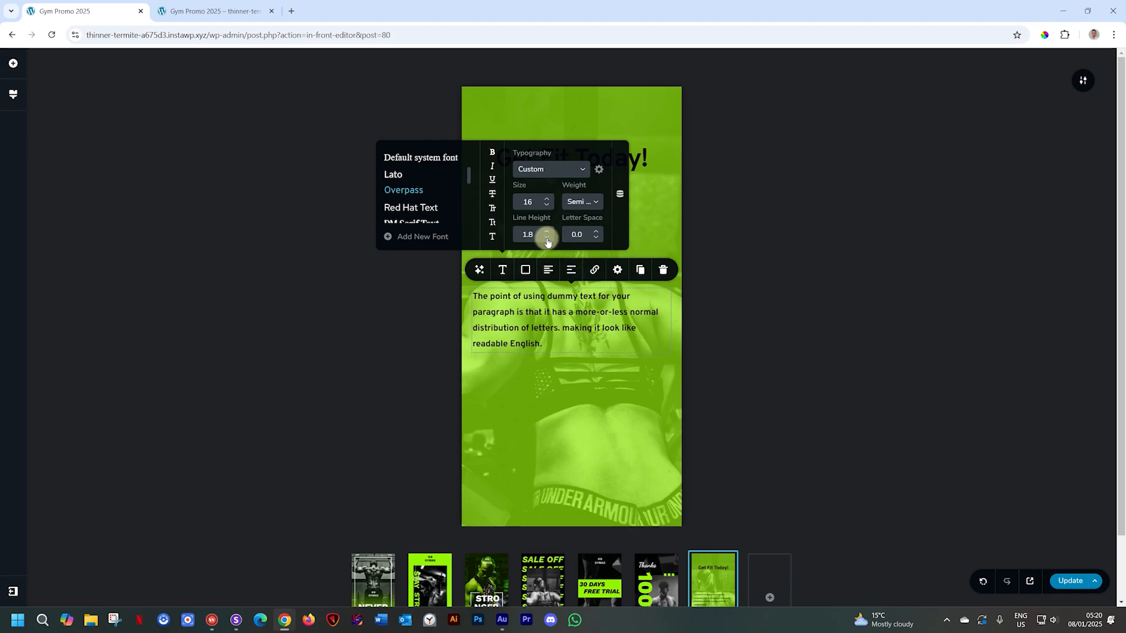
click(546, 238)
click(546, 198)
click(546, 198)
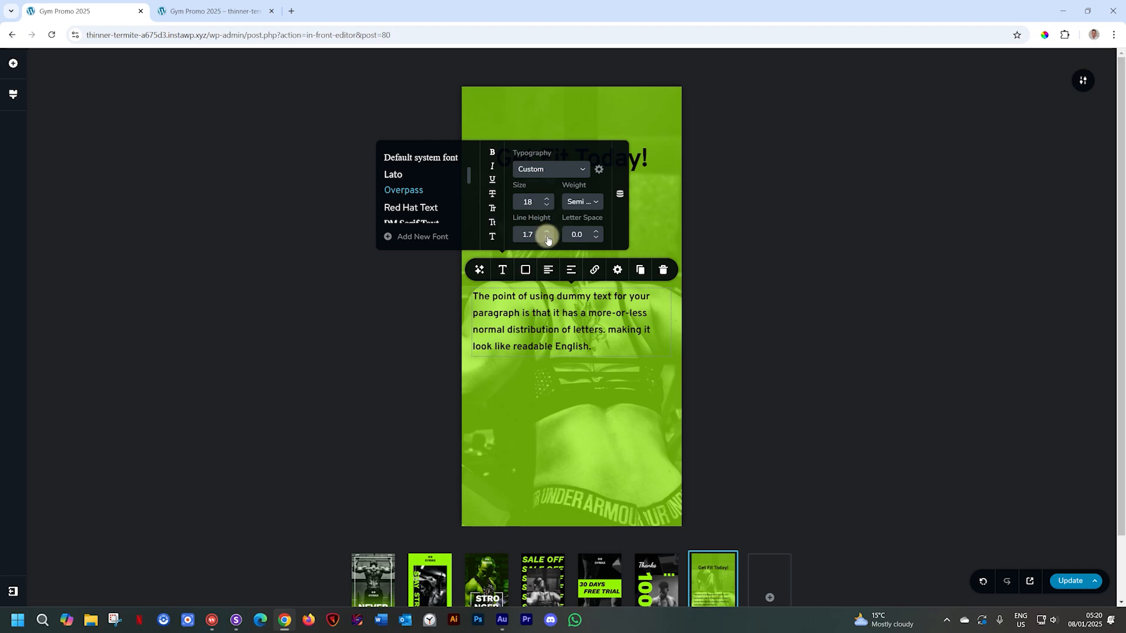
- Have the AI writer replace the paragraph with a 20-word gym sign-up pitch
click(481, 270)
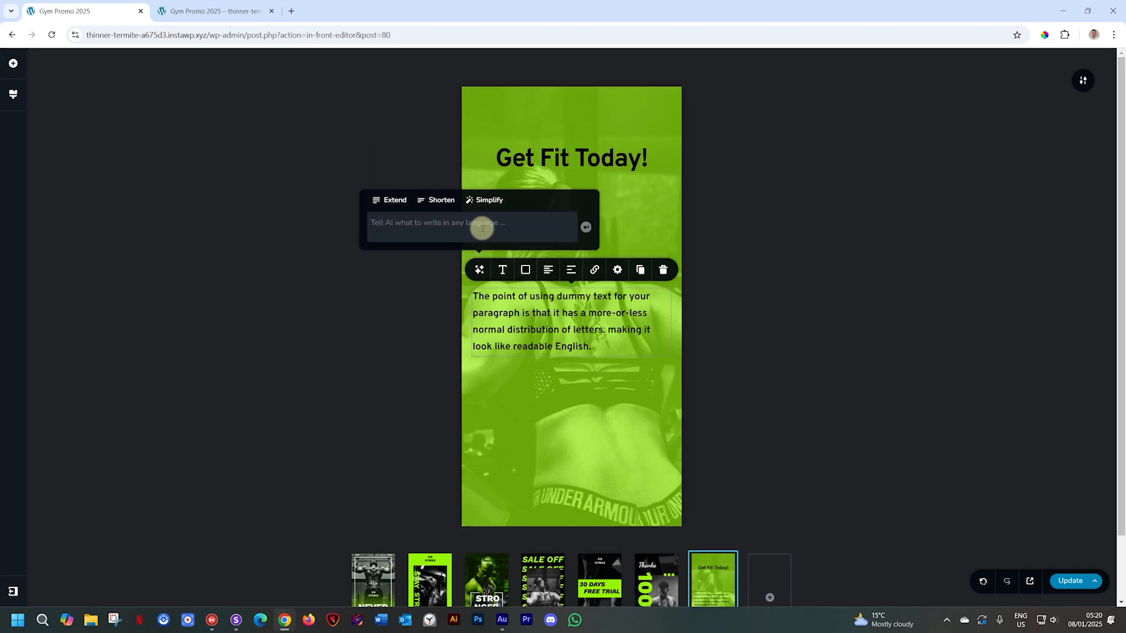
text(Write a 20-wro)
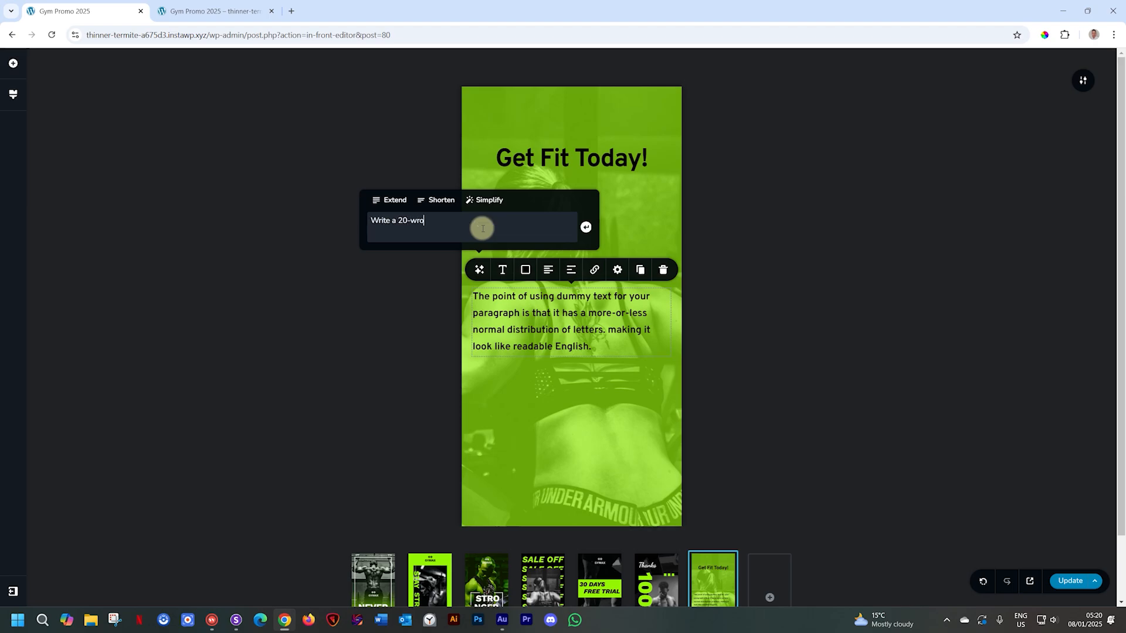
text(d a)
text( paragra)
text(ph to encourage p)
text(eop)
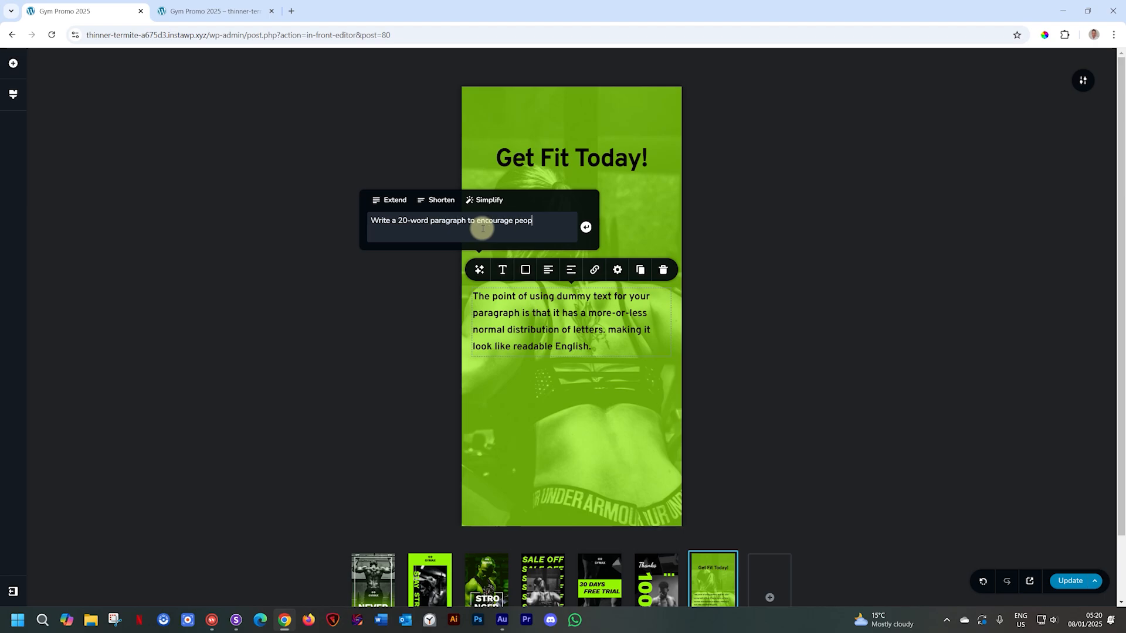
text(le to sign up for my gym today.)
key(Return)
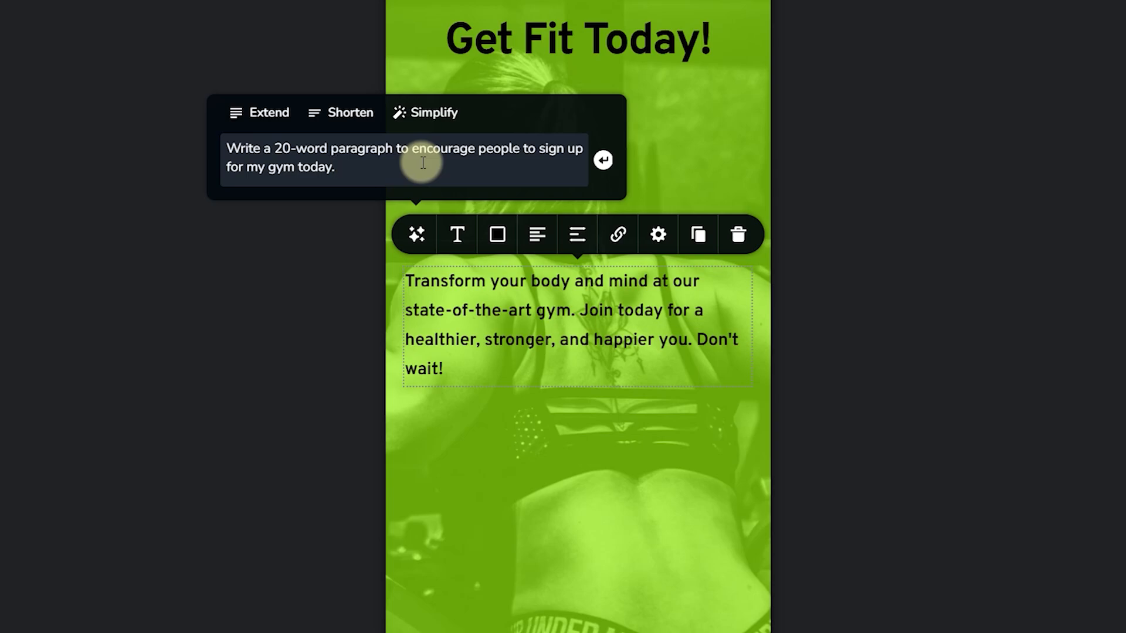
click(572, 358)
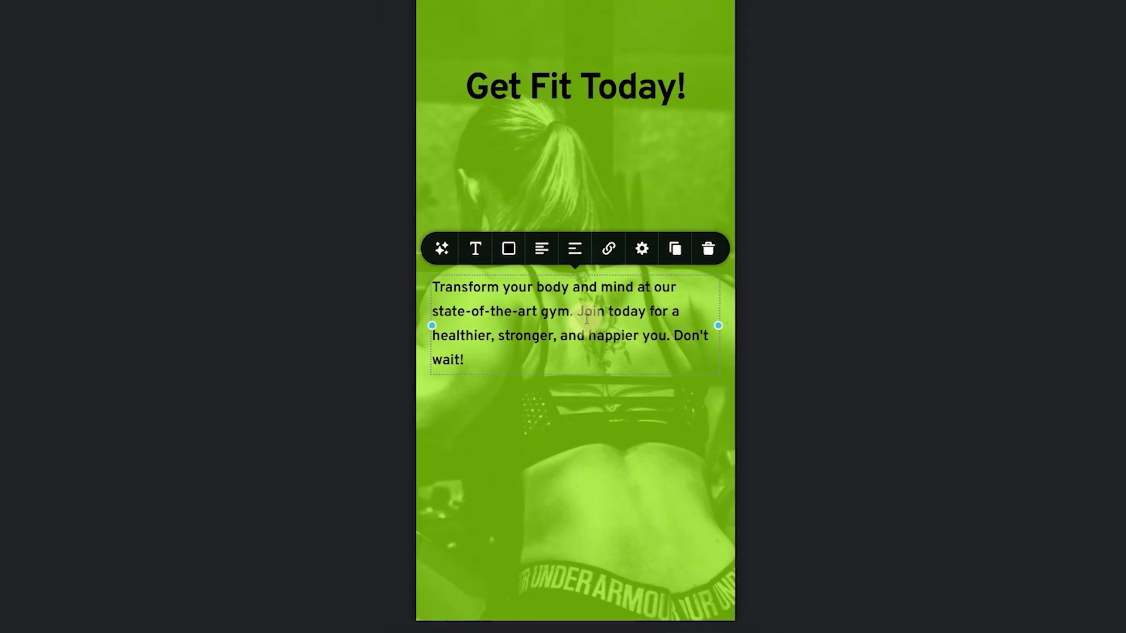
- Move the paragraph just under the 'Get Fit Today!' title and narrow it from both sides
drag(583, 319, 615, 171)
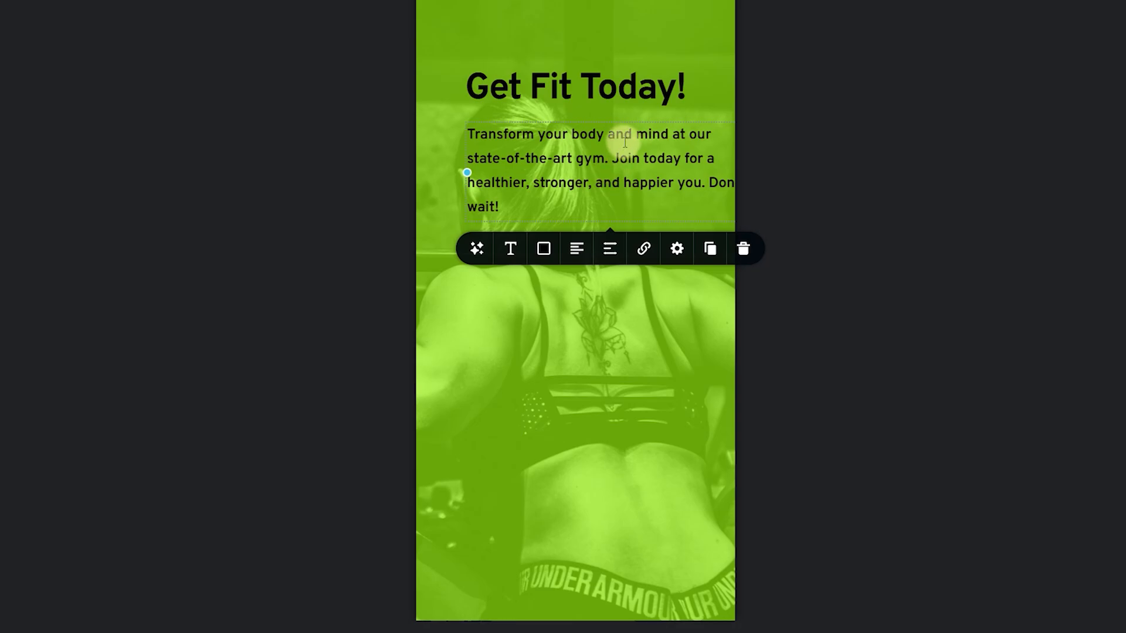
drag(467, 172, 530, 172)
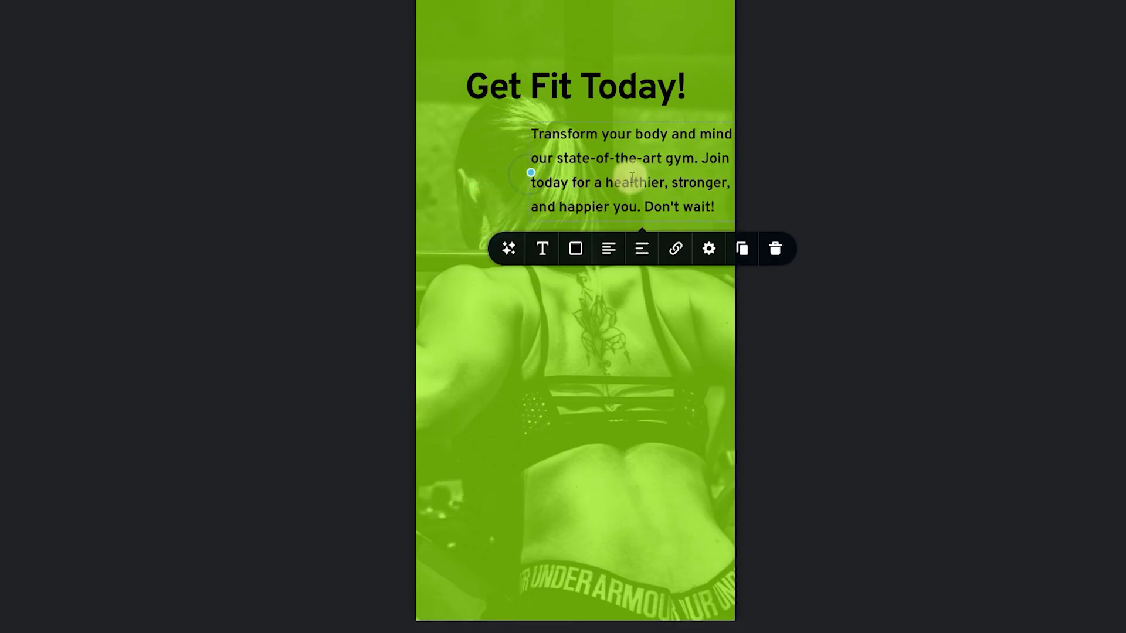
drag(630, 178, 559, 174)
click(591, 302)
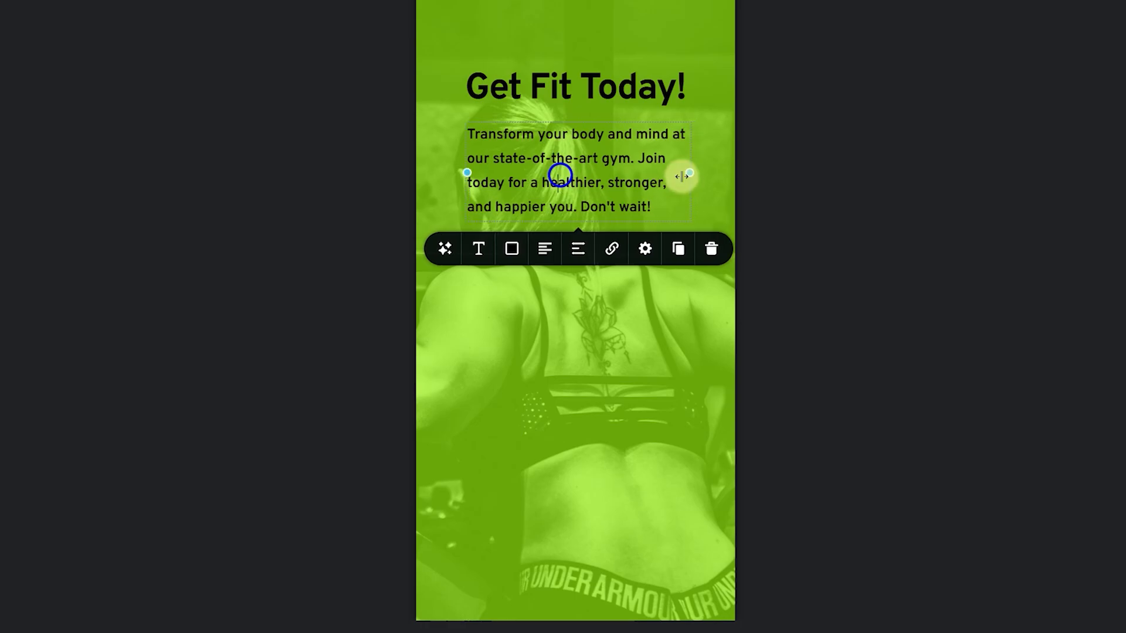
drag(695, 176, 687, 174)
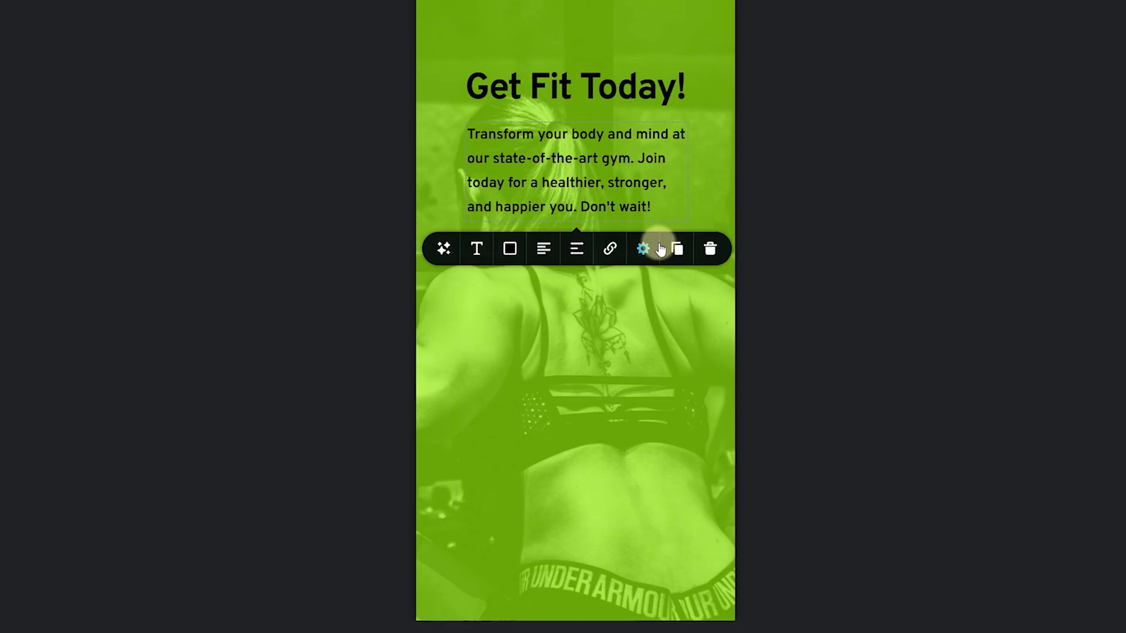
click(655, 244)
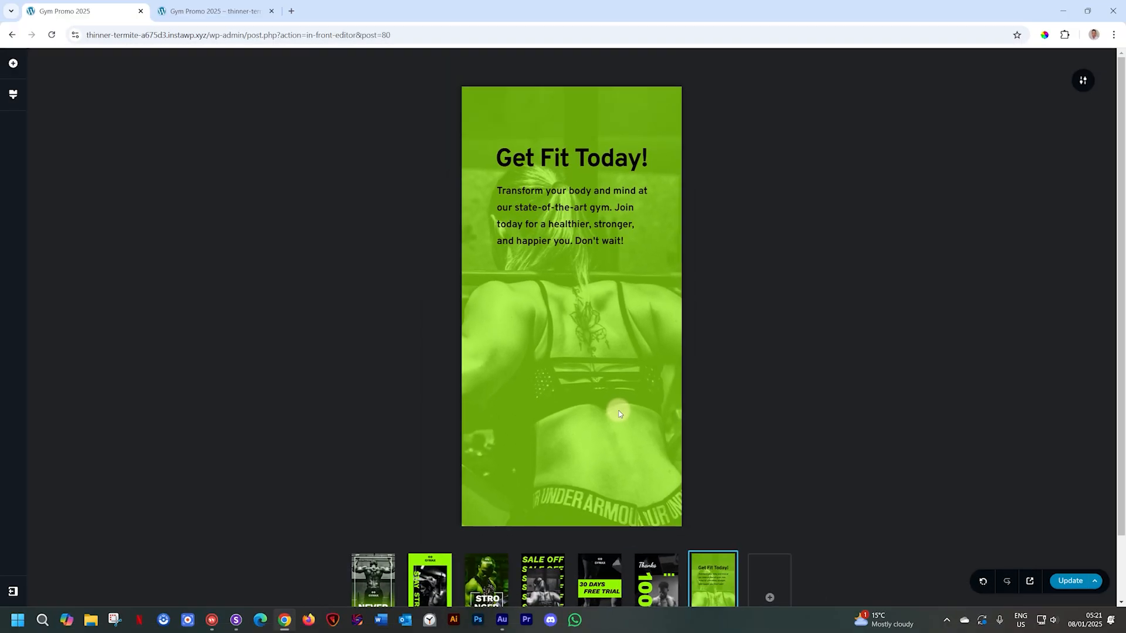
- Add a rectangle shape below the paragraph and resize it wide and short
click(13, 63)
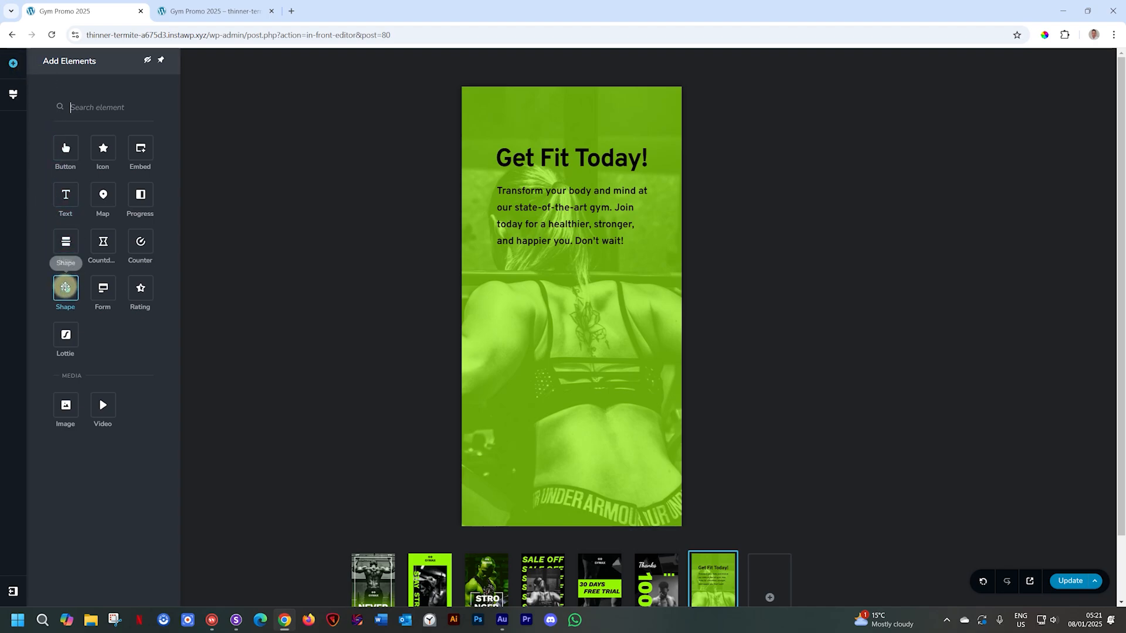
click(65, 286)
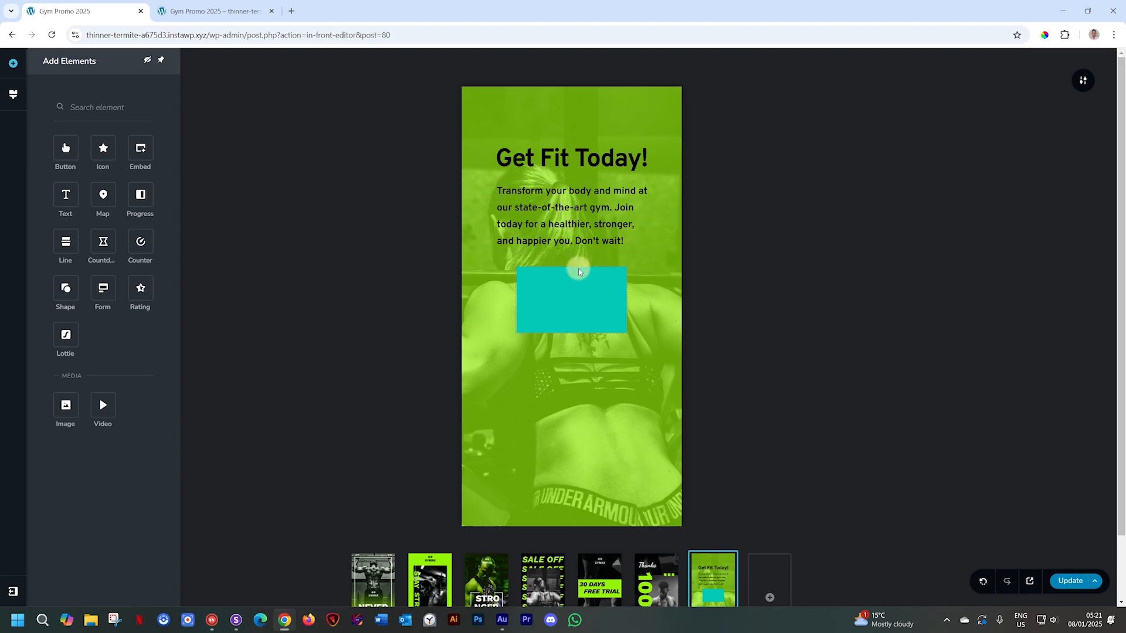
click(570, 299)
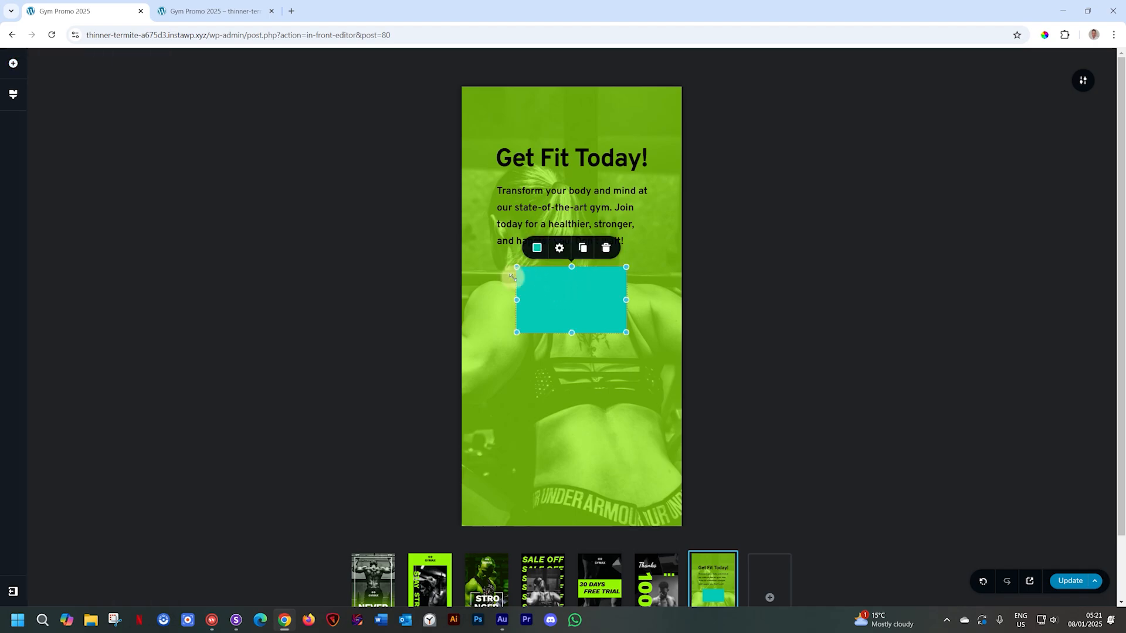
mouse_move(620, 331)
mouse_down()
mouse_move(649, 357)
mouse_move(631, 322)
mouse_move(651, 304)
mouse_move(666, 337)
mouse_move(621, 348)
mouse_up()
mouse_move(622, 307)
mouse_down()
mouse_move(659, 307)
mouse_move(619, 307)
mouse_up()
drag(516, 306, 488, 307)
drag(619, 307, 657, 307)
mouse_move(572, 347)
mouse_down()
mouse_move(571, 317)
mouse_move(569, 349)
mouse_up()
- Make the rectangle white at 47% opacity with no border, then review its styling and animation options
click(538, 249)
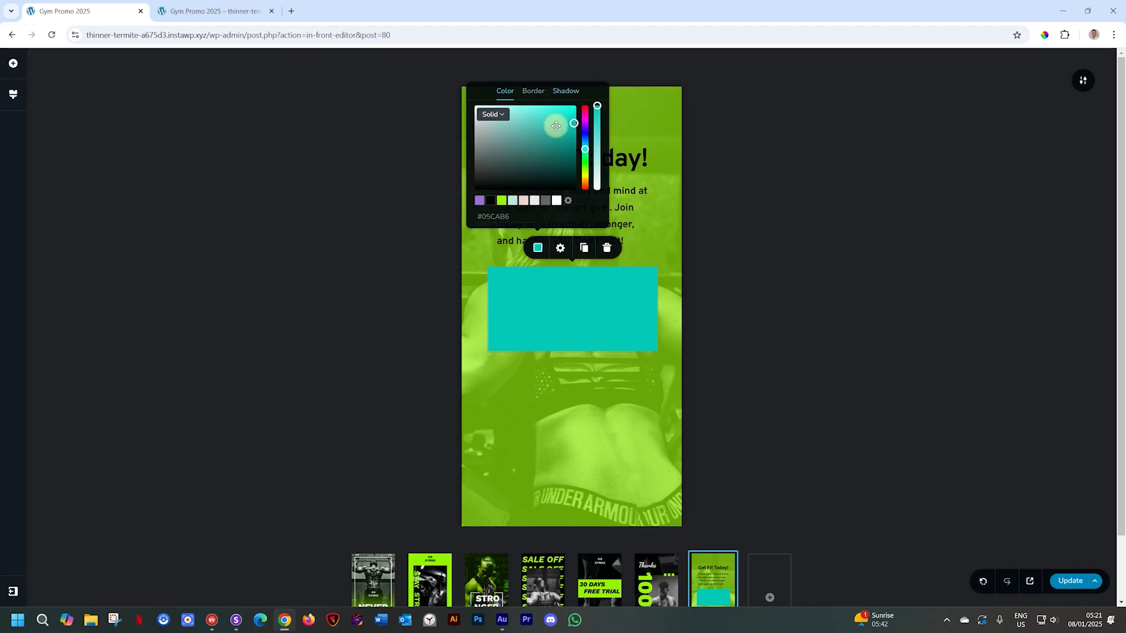
click(556, 201)
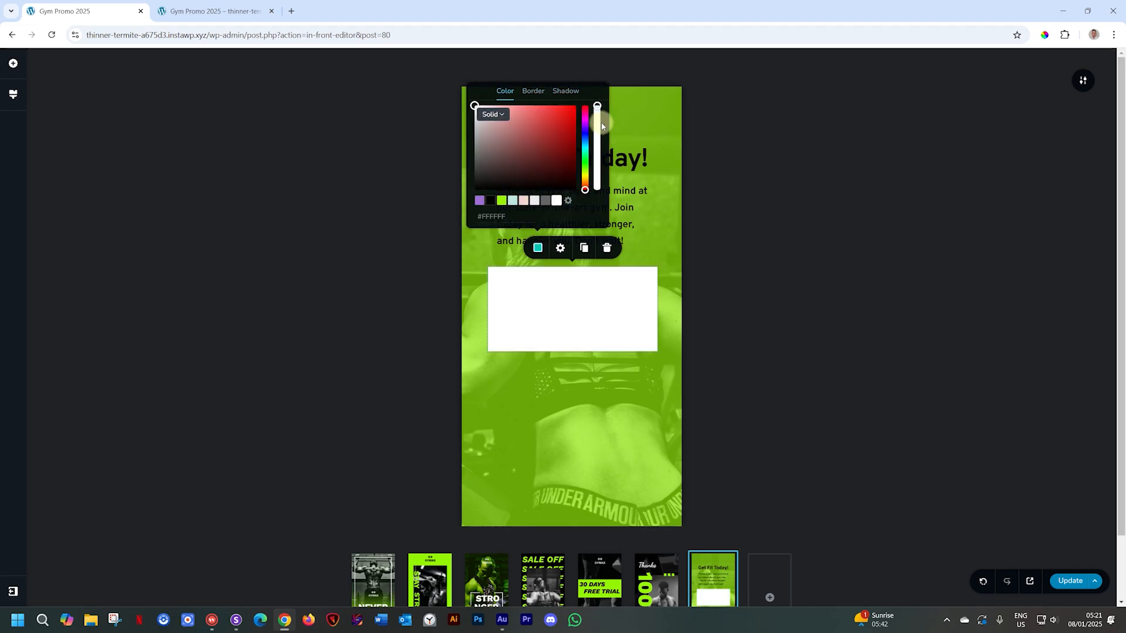
drag(599, 107, 599, 151)
click(533, 91)
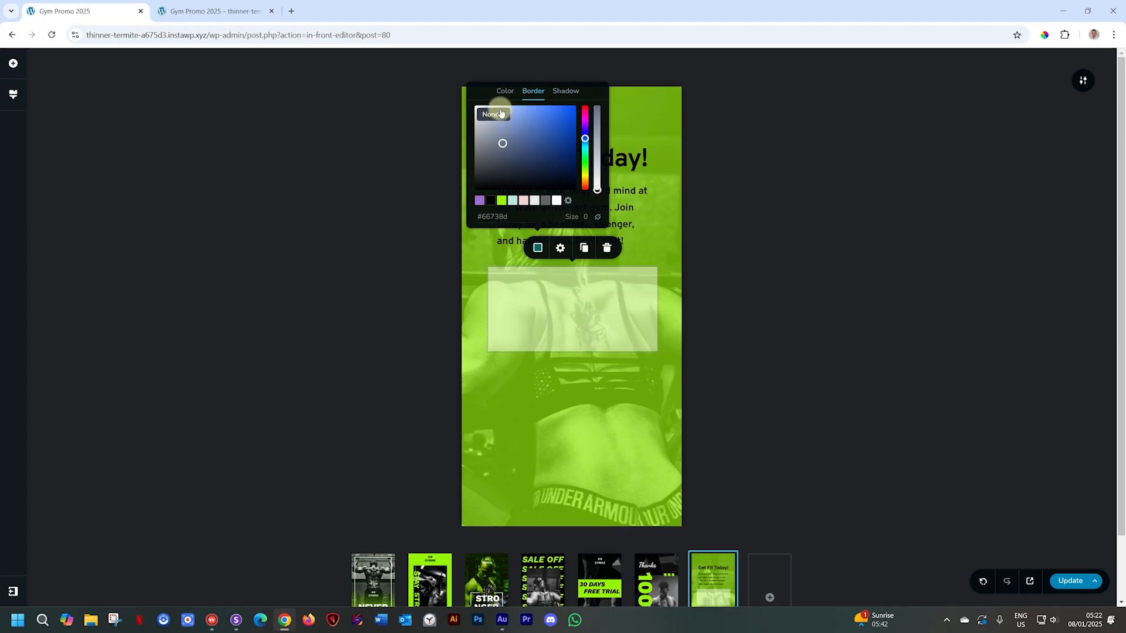
click(560, 249)
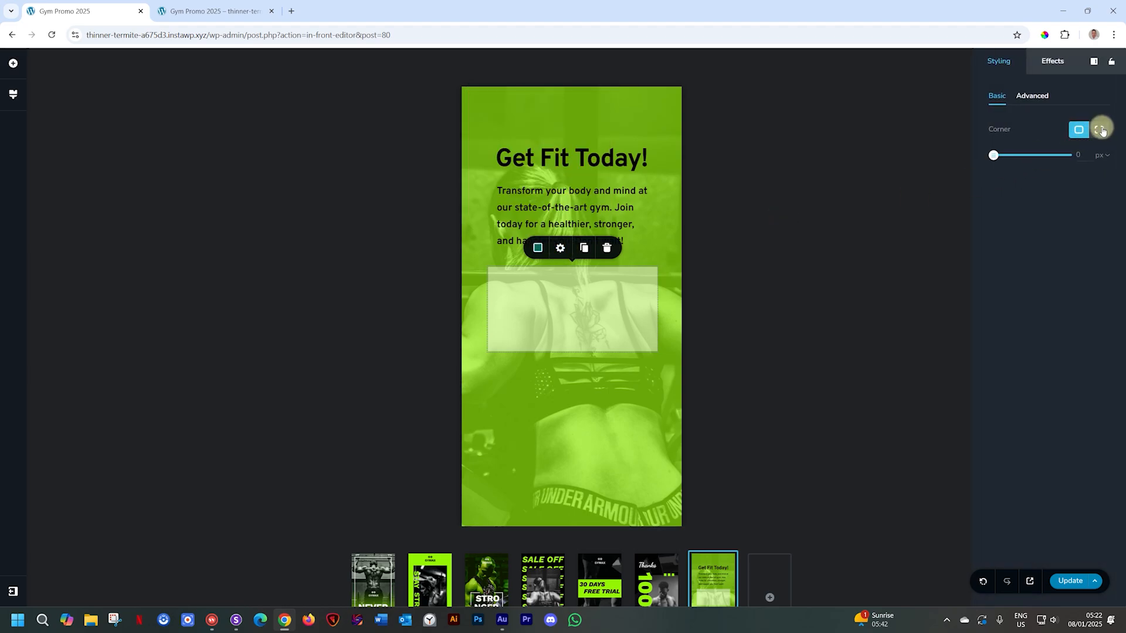
click(1029, 95)
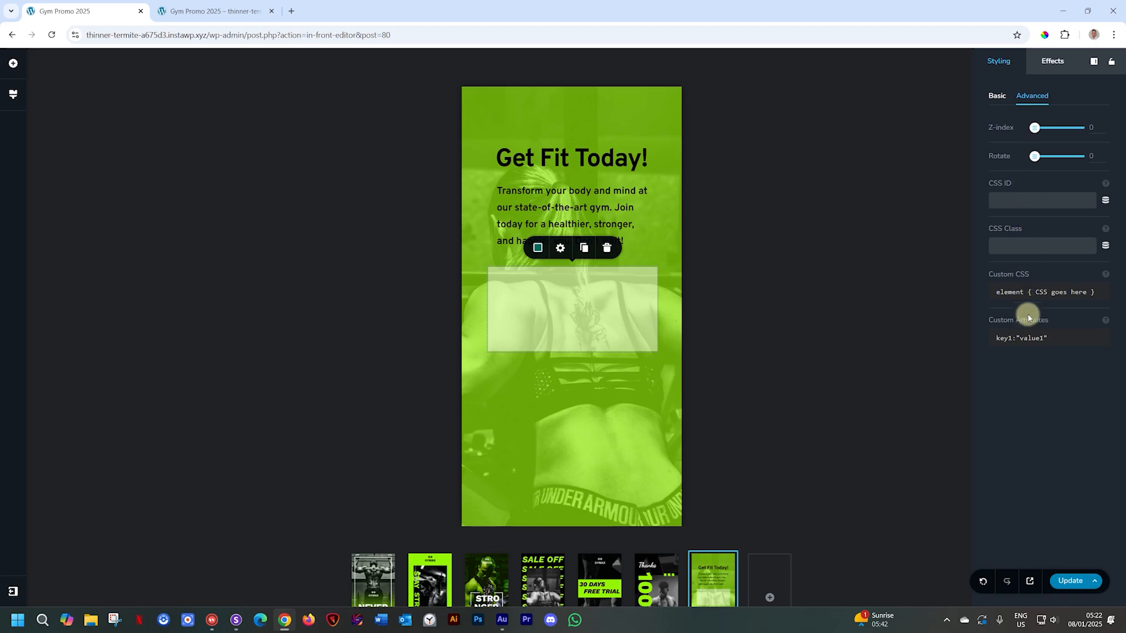
click(1051, 61)
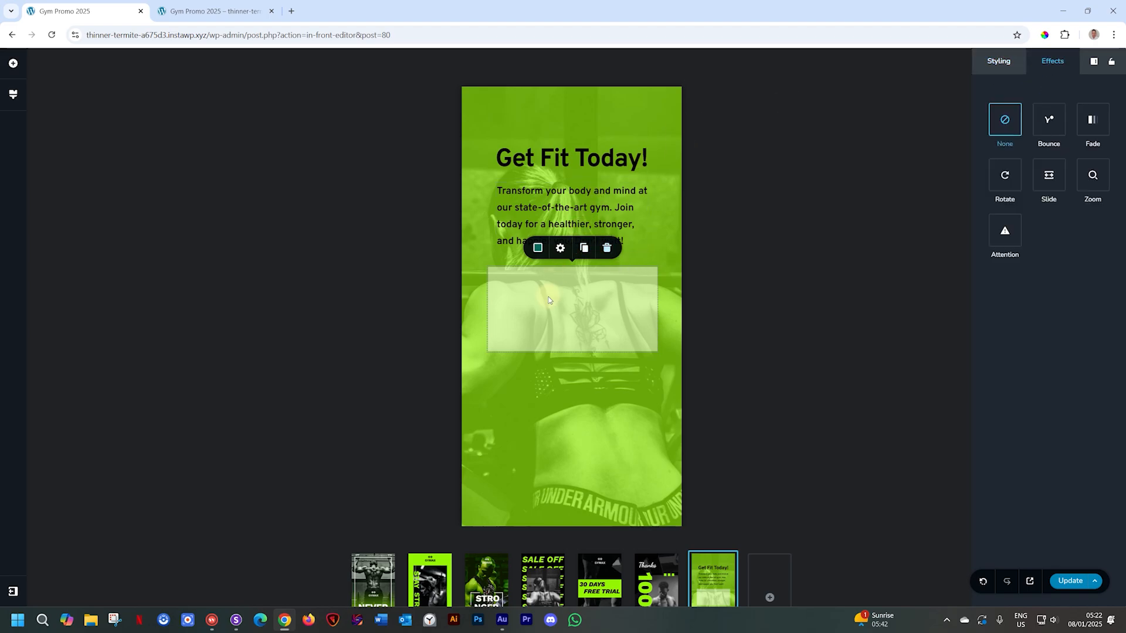
- Give the sign-up paragraph a z-index of 6 in Advanced styling so it sits above the rectangle
drag(552, 308, 555, 221)
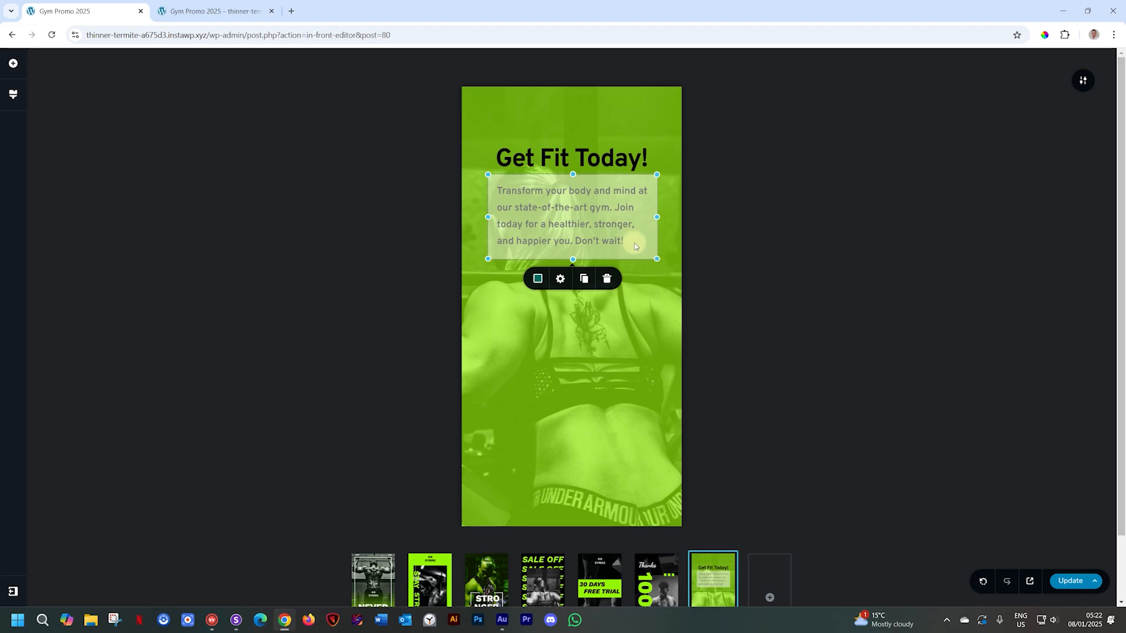
drag(640, 236, 642, 329)
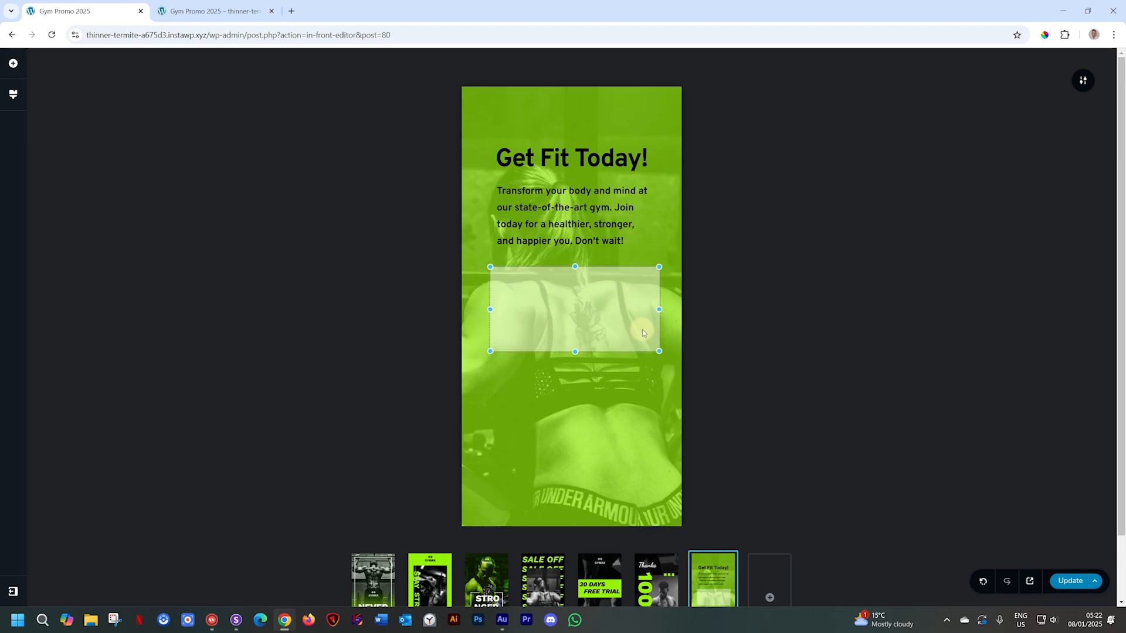
click(600, 211)
click(617, 270)
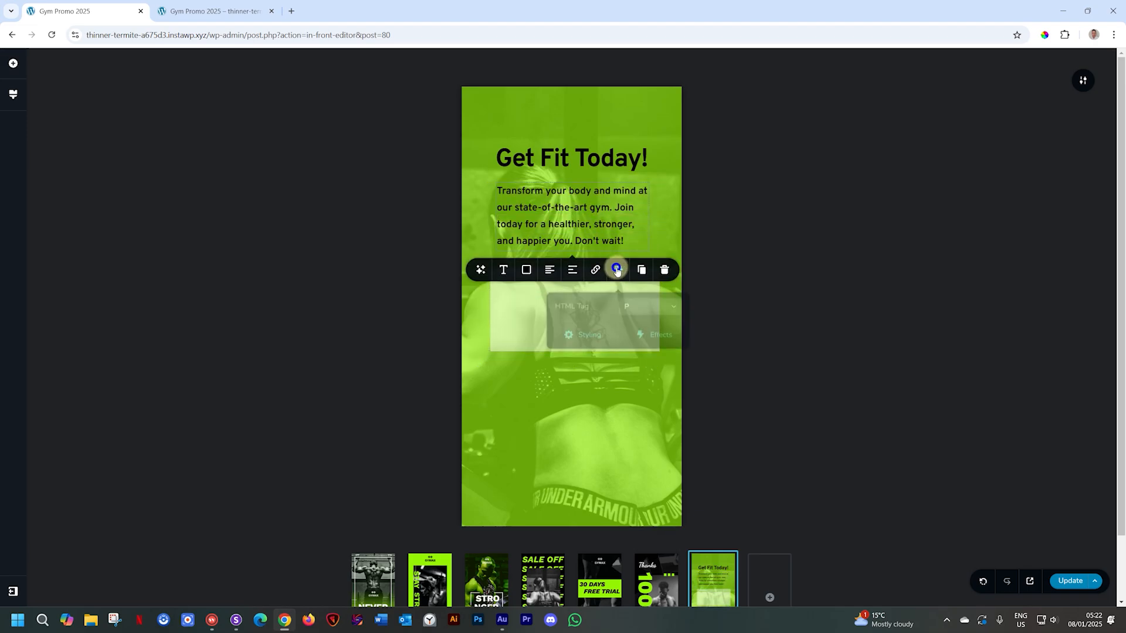
click(602, 338)
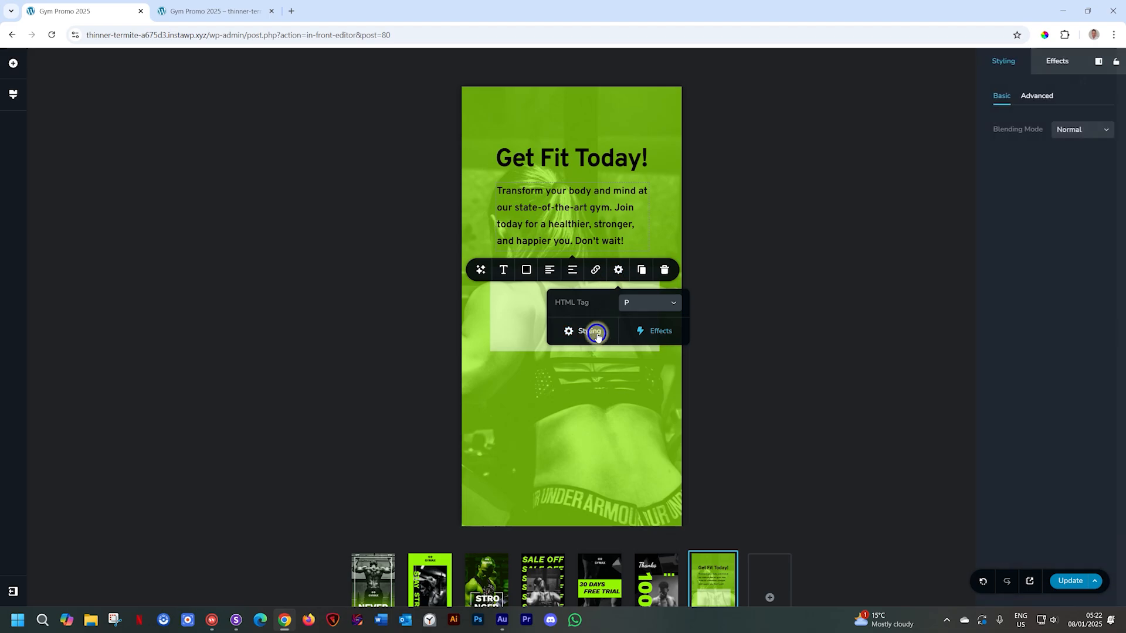
click(1038, 97)
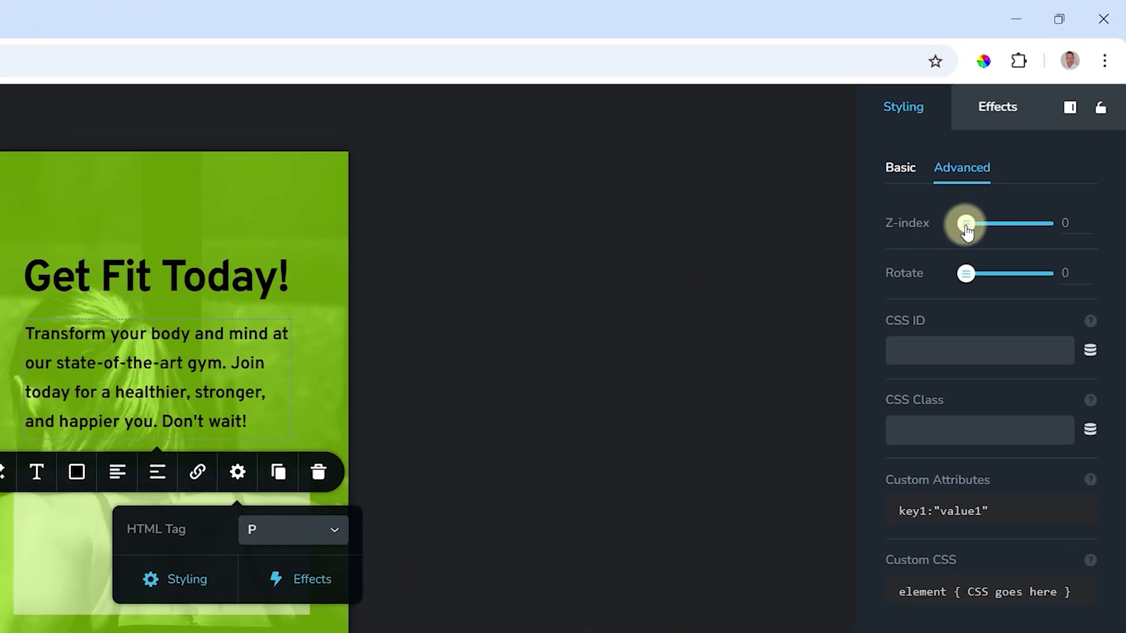
drag(963, 230, 972, 233)
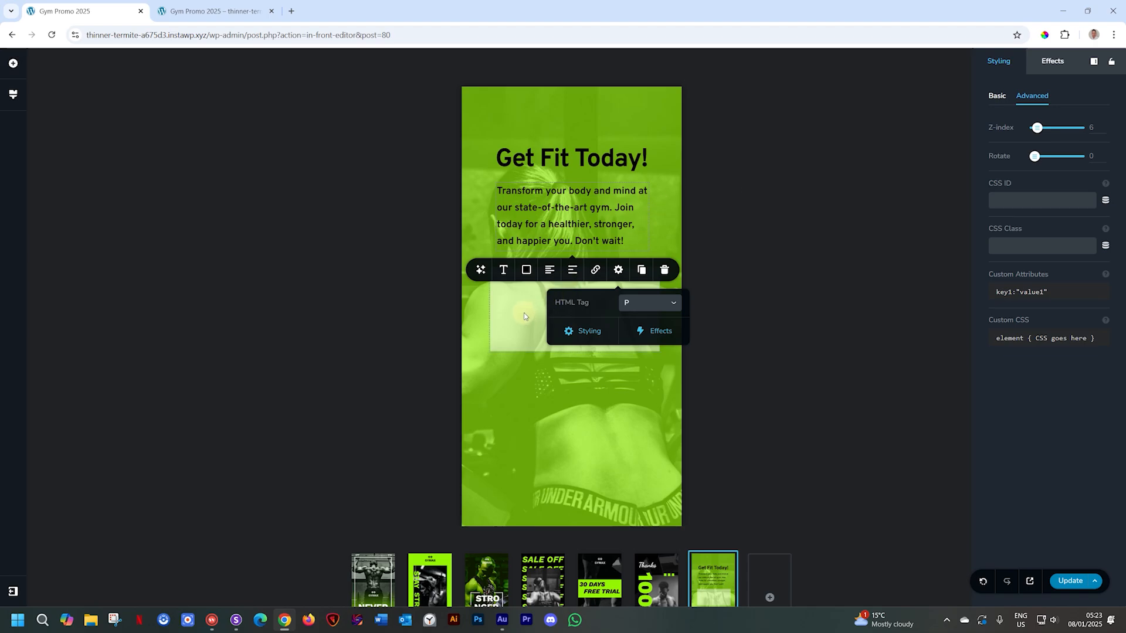
click(523, 316)
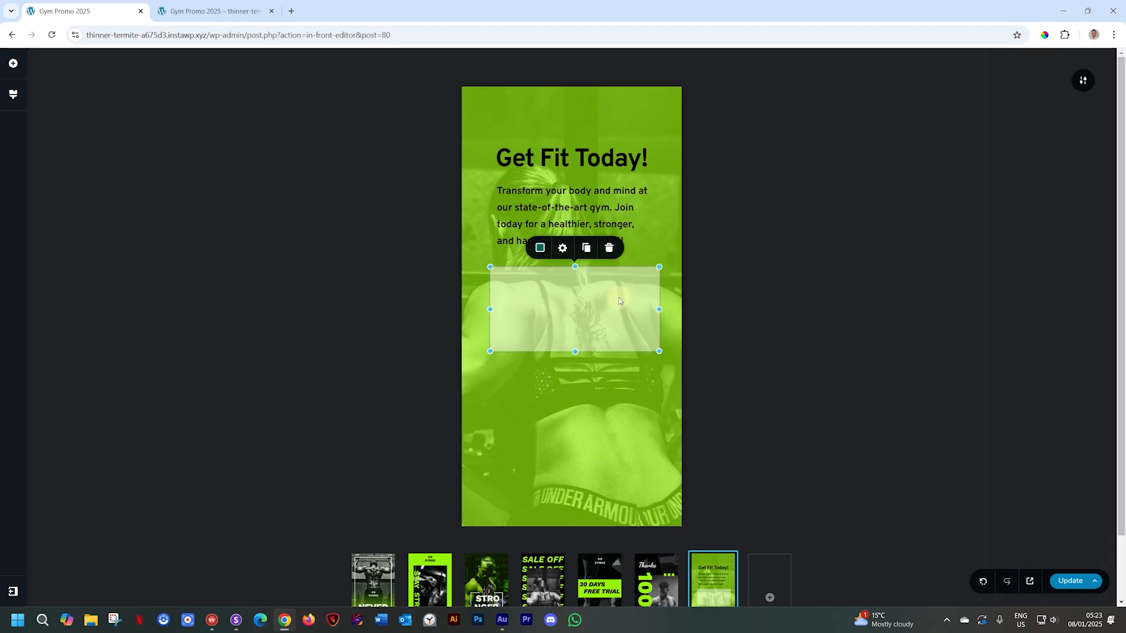
- Move the semi-transparent white rectangle up behind the sign-up paragraph as a light panel
drag(617, 300, 597, 212)
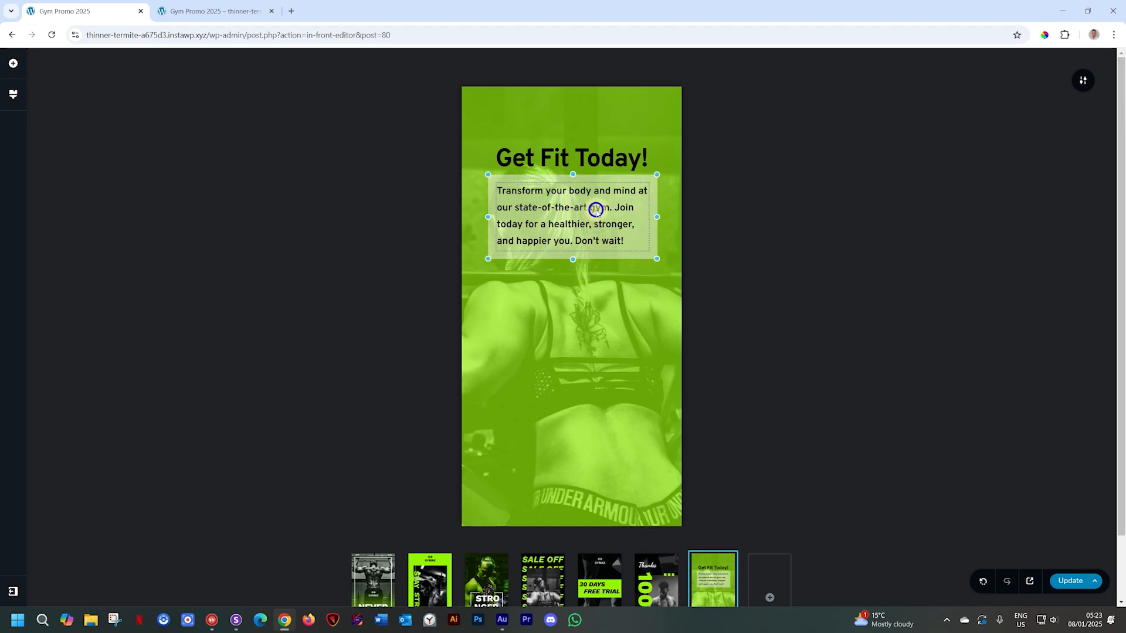
click(642, 236)
click(652, 234)
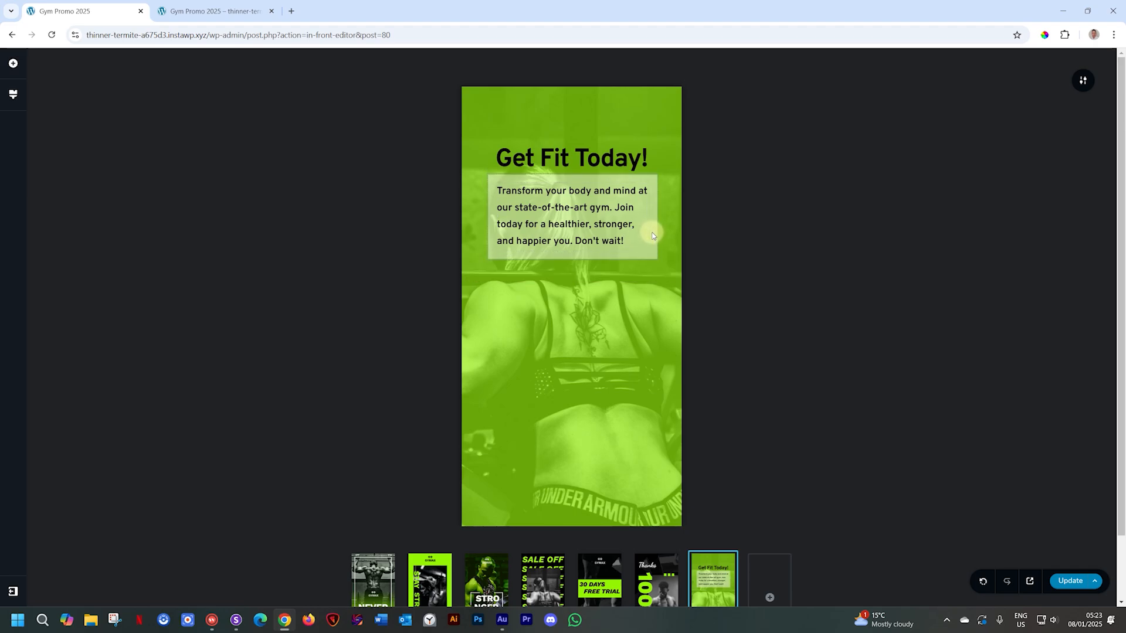
- Add a cyan shape below the text and fully round its corners using a % unit
click(12, 63)
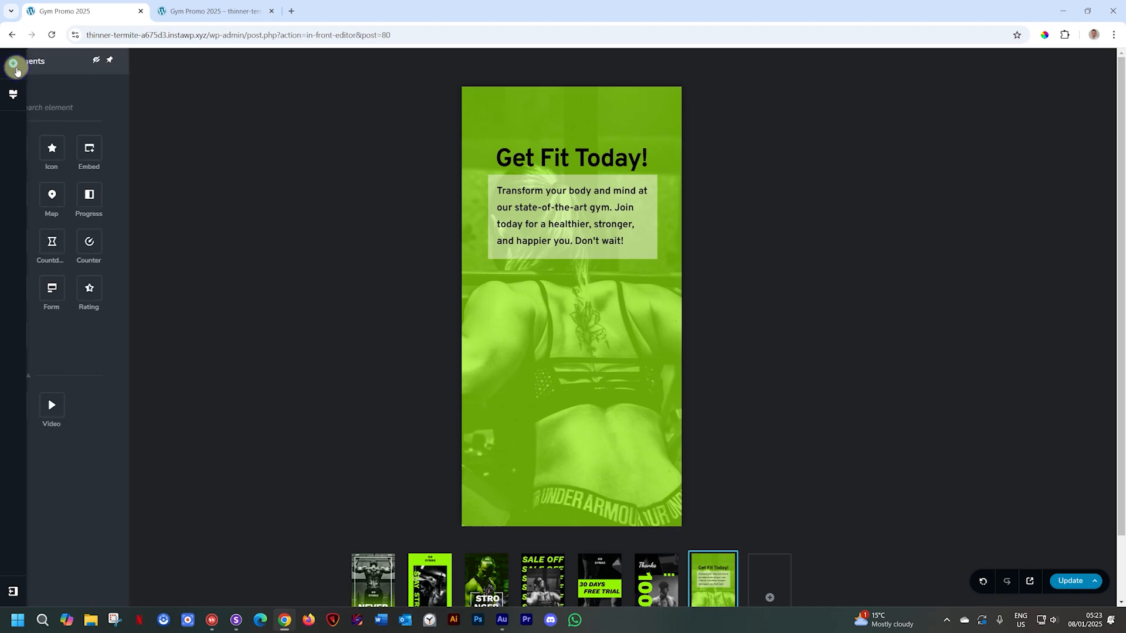
drag(65, 289, 570, 351)
click(570, 301)
click(560, 248)
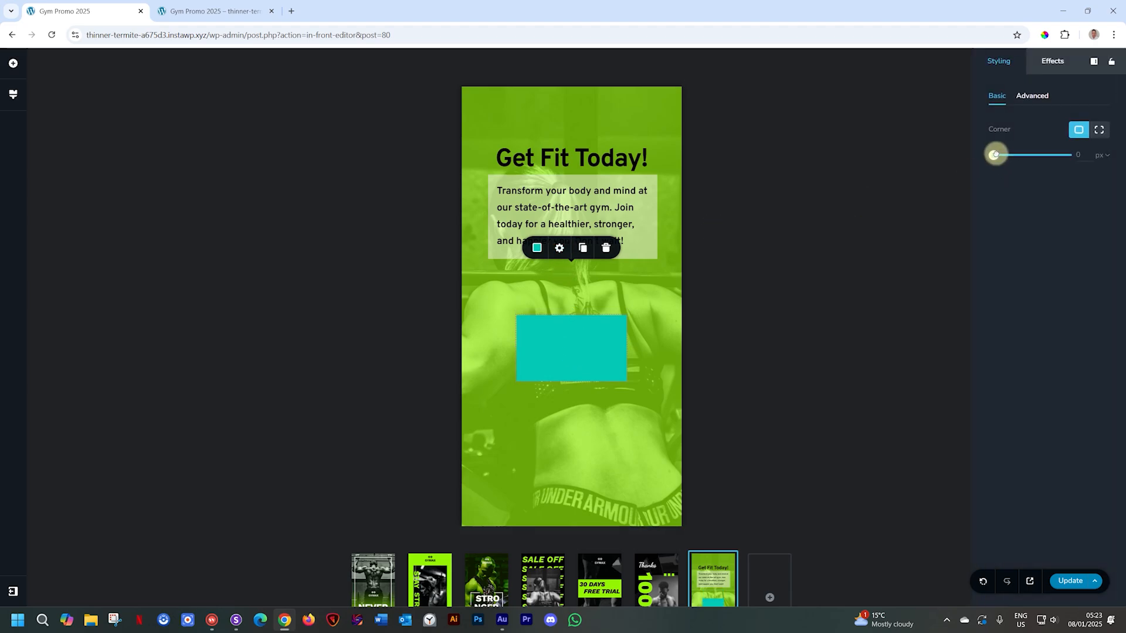
drag(994, 155, 1102, 162)
click(1103, 157)
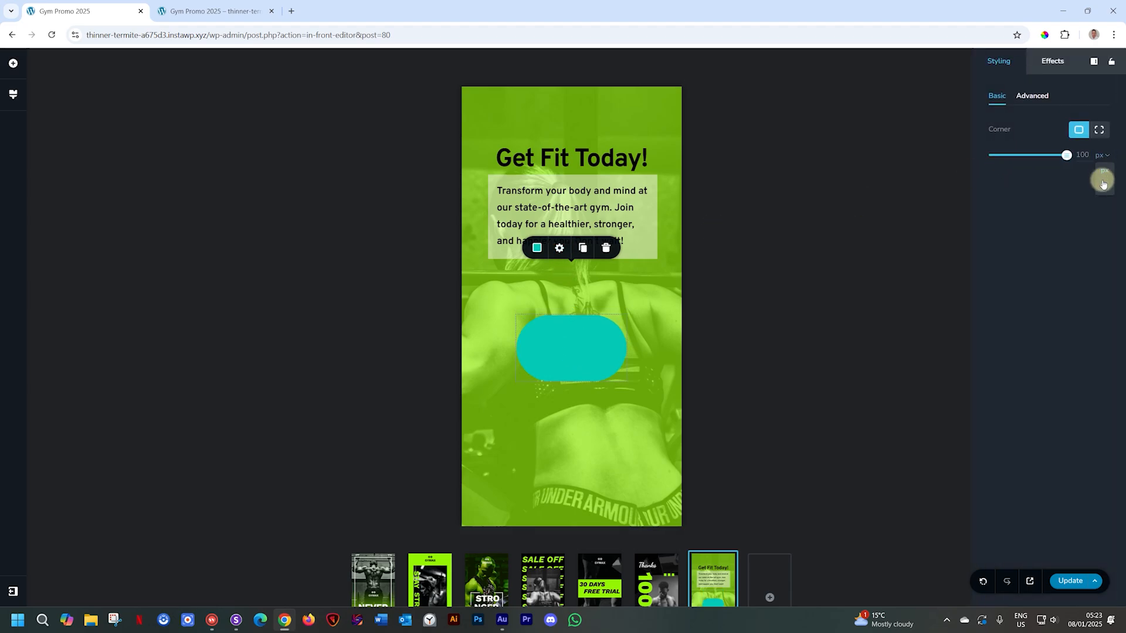
click(1101, 183)
- Stretch the cyan circle taller, then delete it from the slide
click(592, 353)
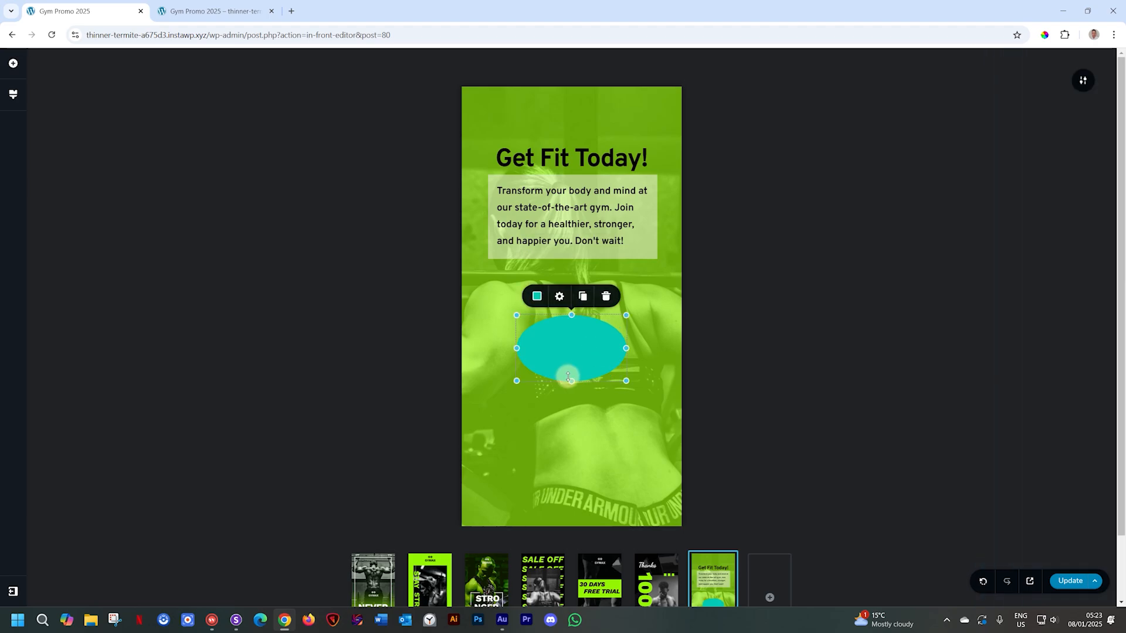
drag(572, 381, 571, 420)
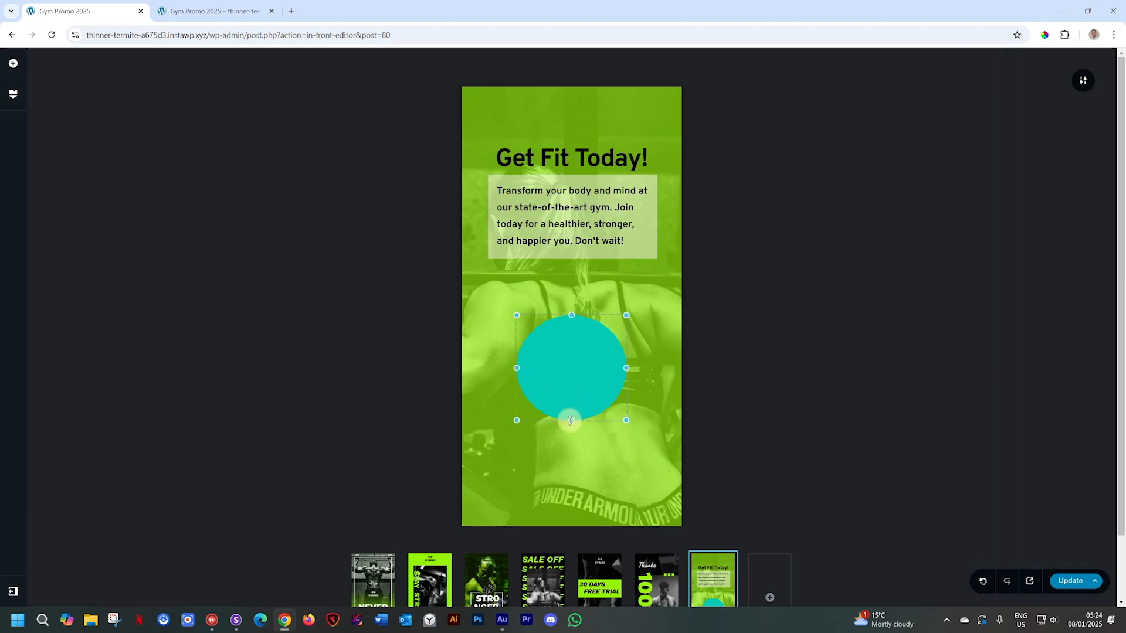
click(667, 390)
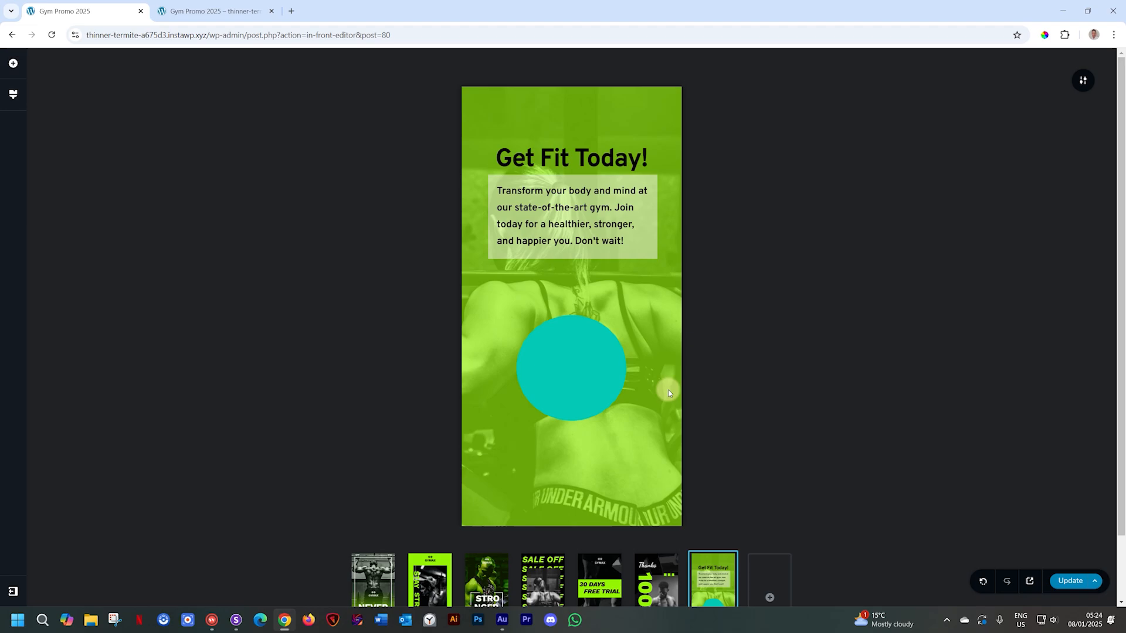
click(580, 379)
click(607, 297)
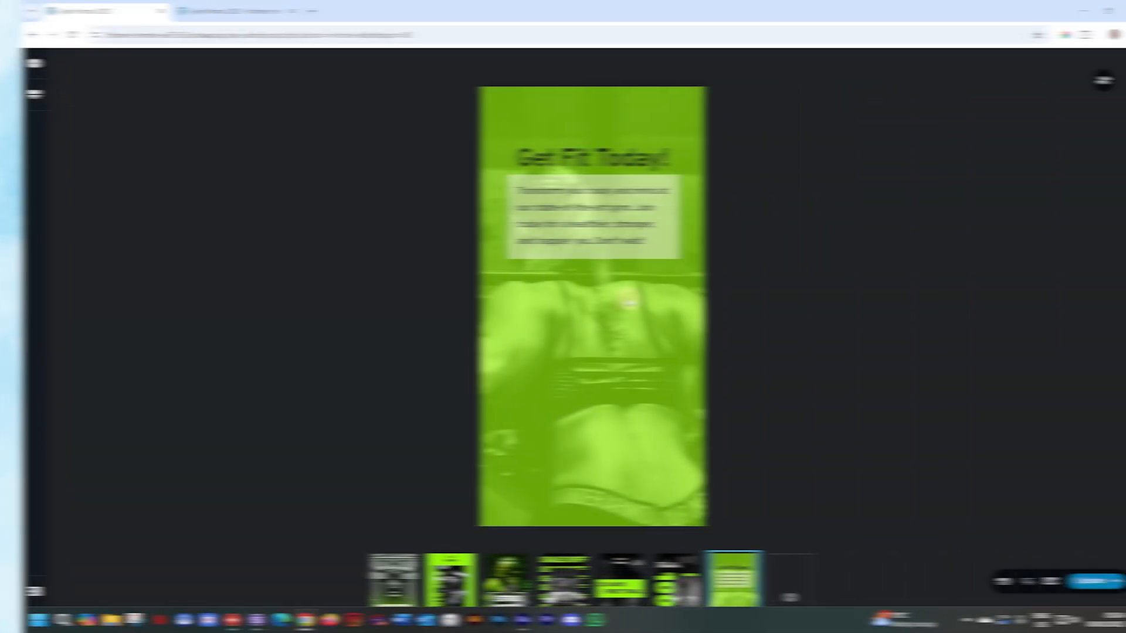
- Open the Add Elements panel beside the seventh slide
click(14, 64)
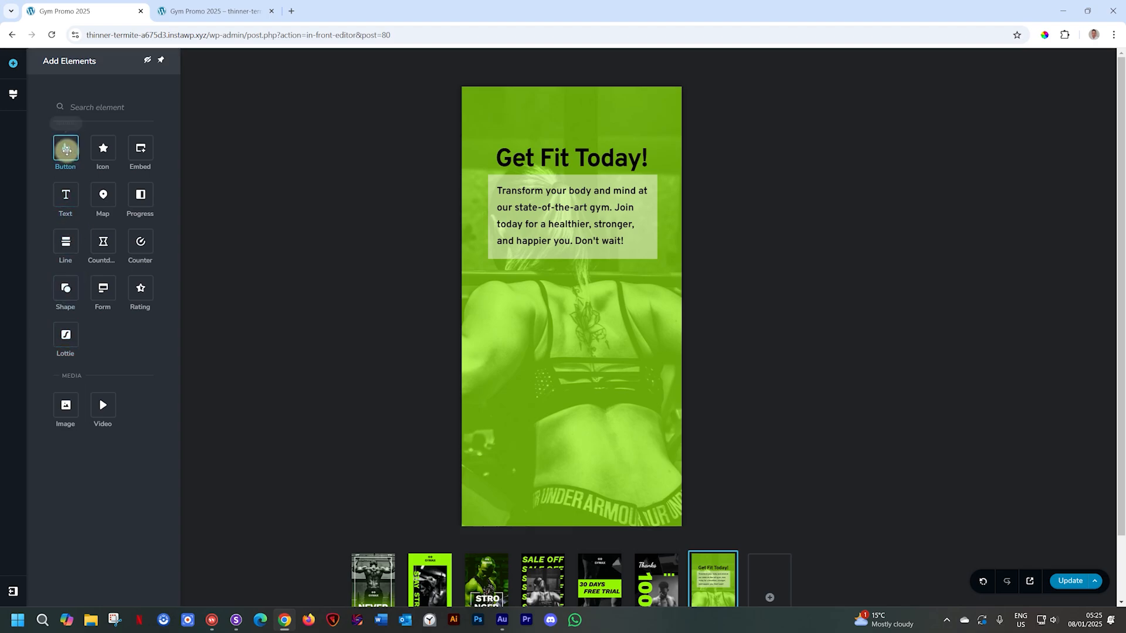
- Add a button with a black background, lime-green #96f502 text and no border
click(66, 150)
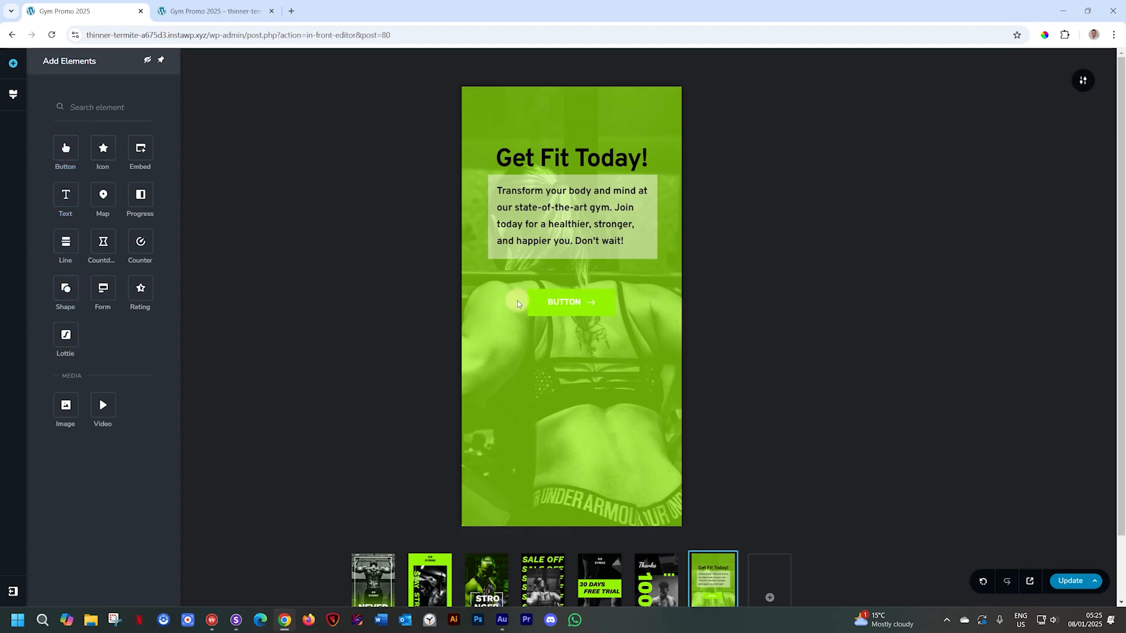
click(551, 300)
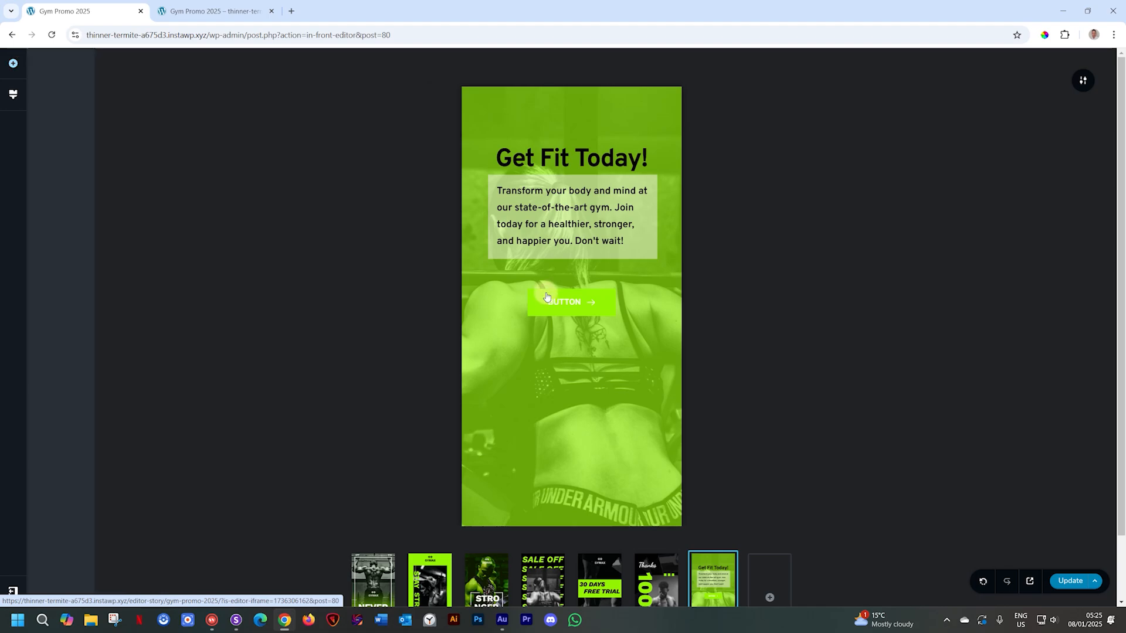
click(547, 270)
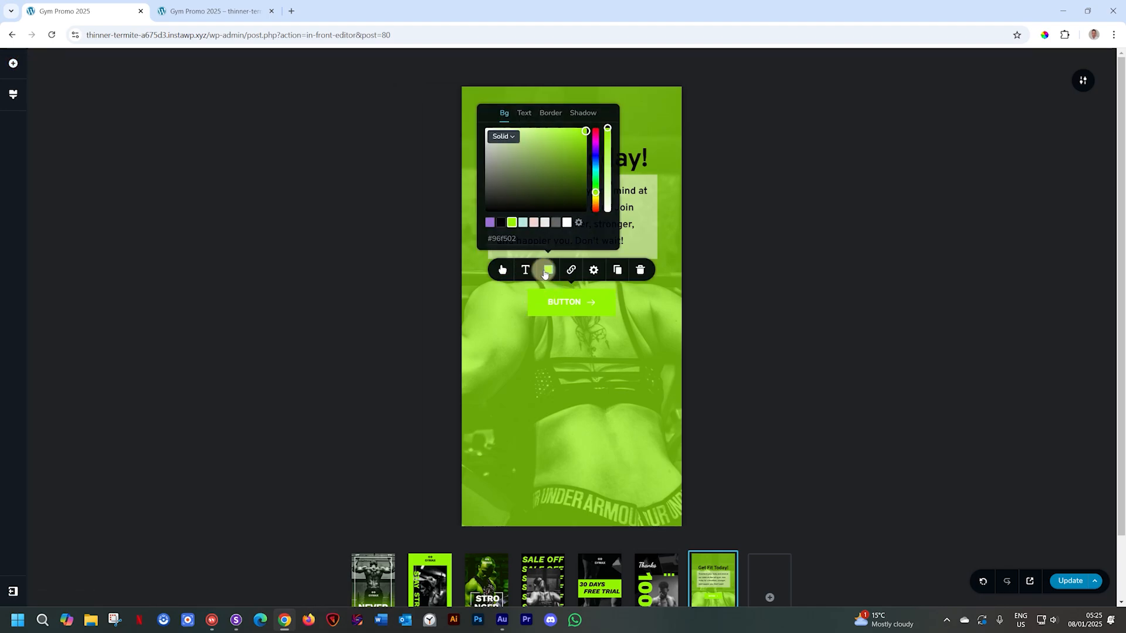
click(500, 223)
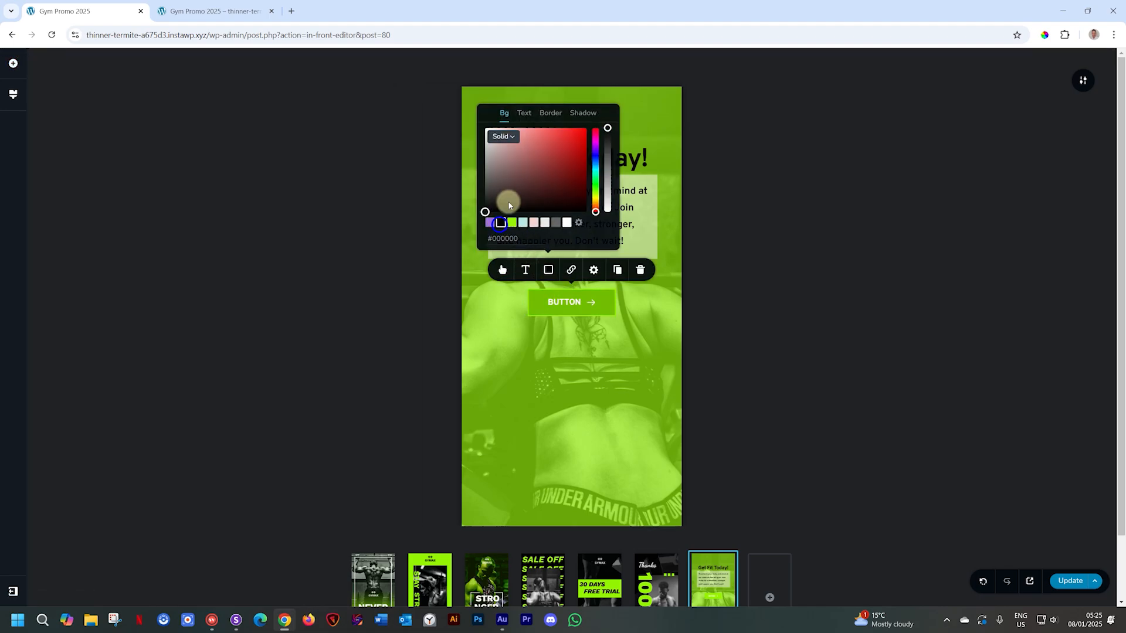
click(523, 112)
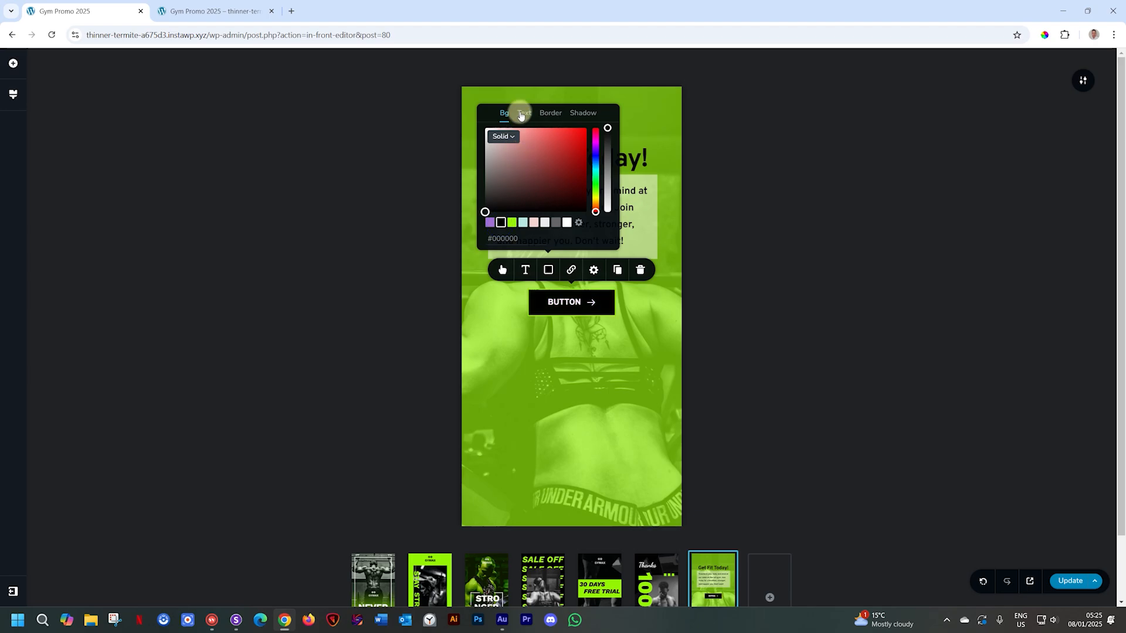
click(511, 222)
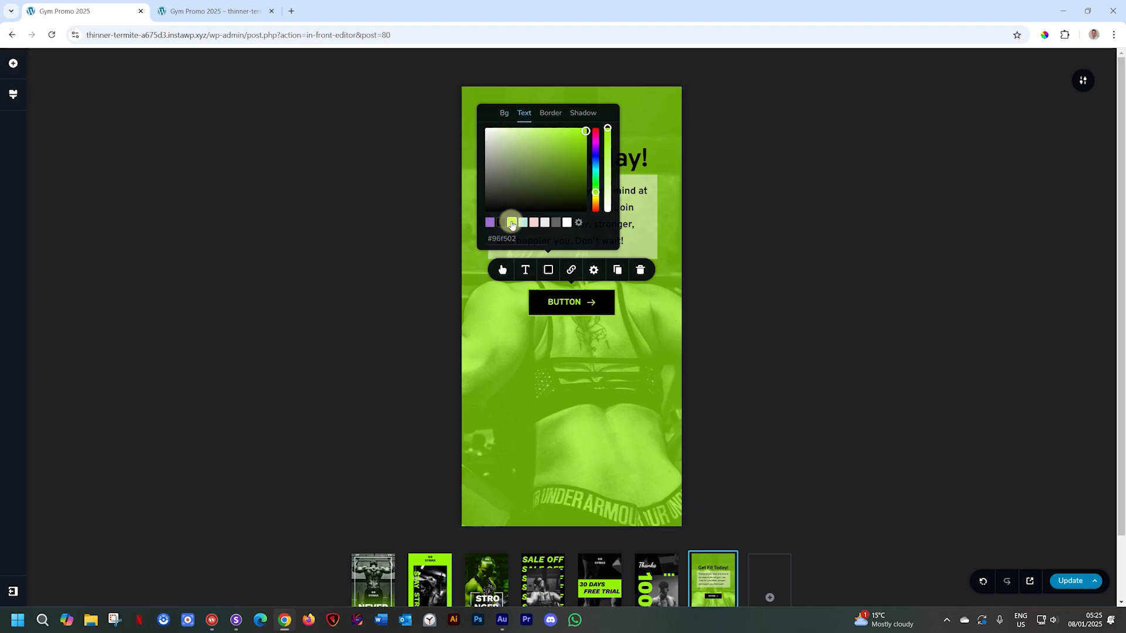
click(549, 113)
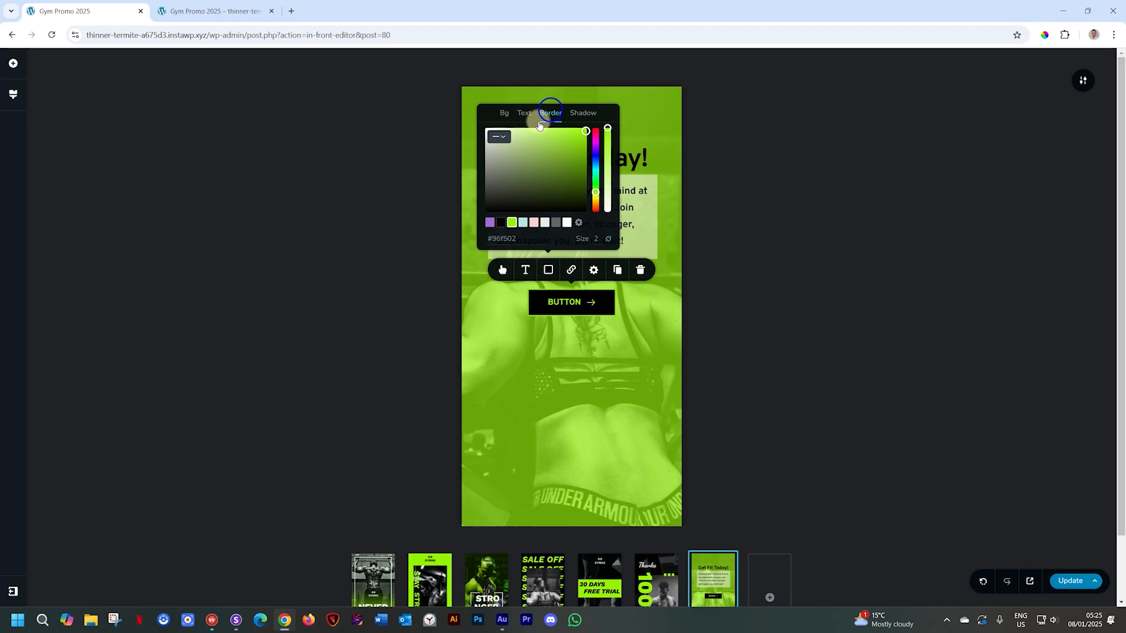
click(501, 139)
click(496, 152)
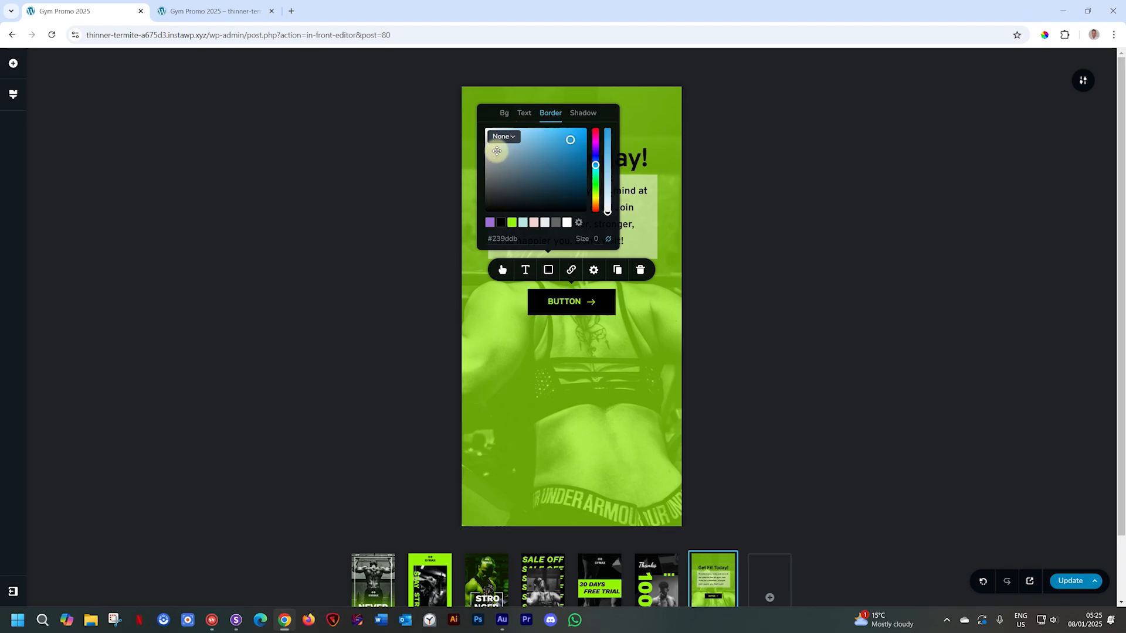
- Keep the button's arrow icon on the right and set its size to 24
click(503, 271)
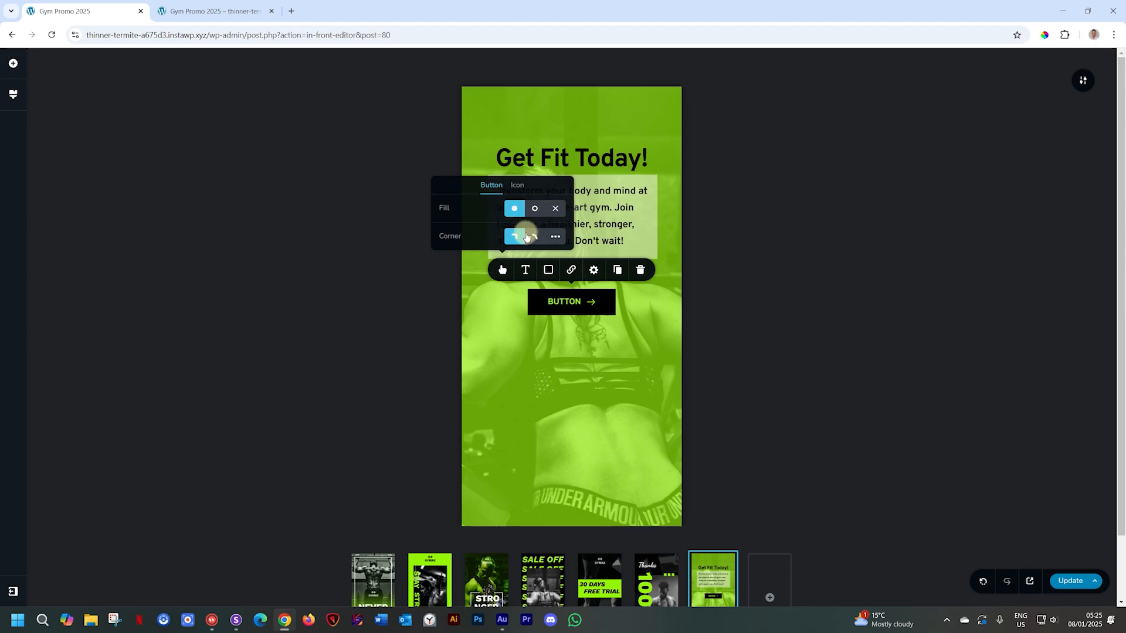
click(516, 185)
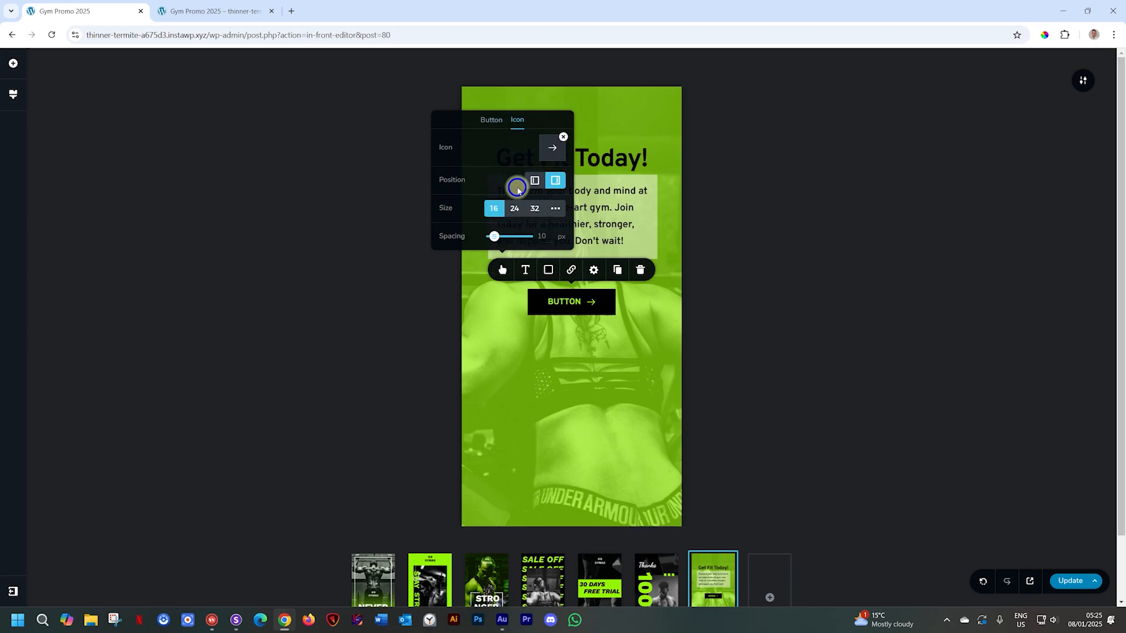
click(534, 180)
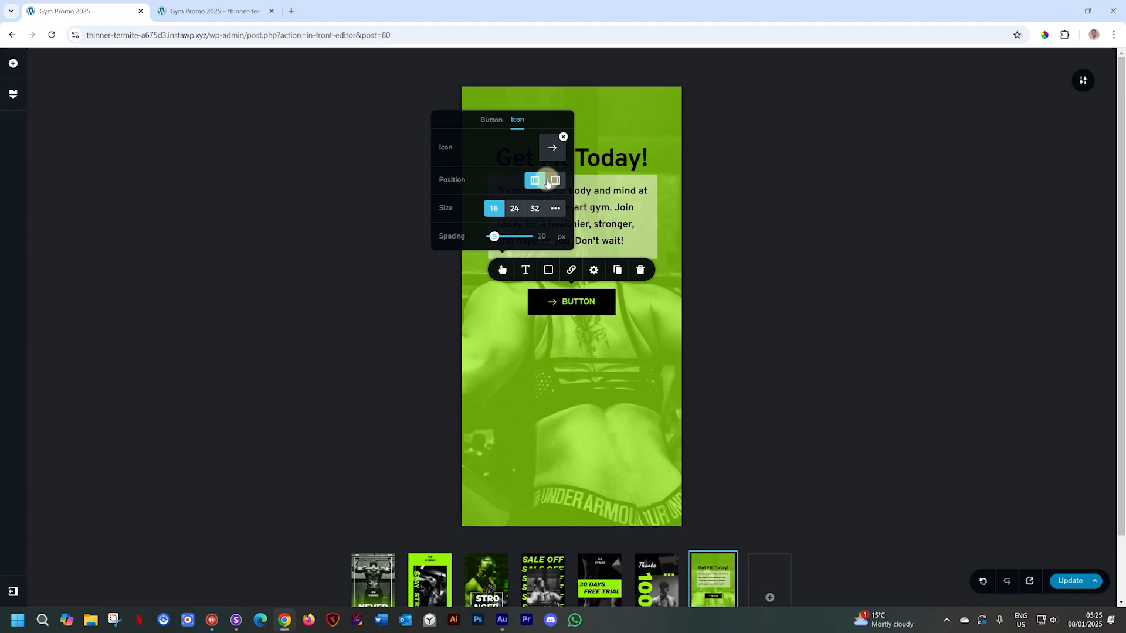
click(555, 180)
click(513, 209)
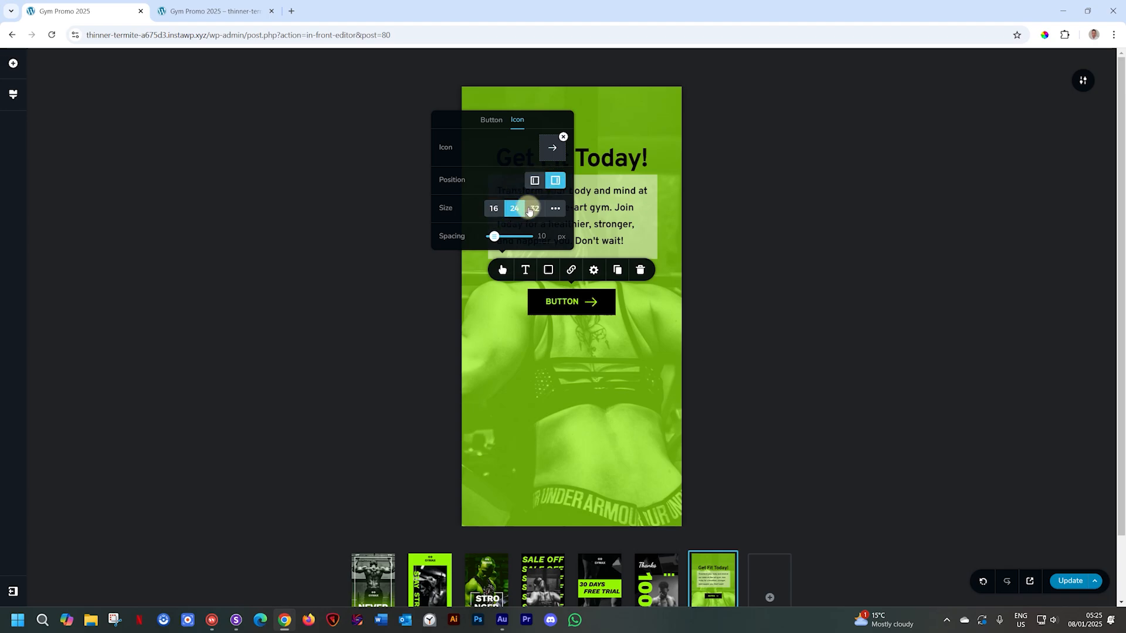
- Apply the Button typography preset to the button's text
click(525, 269)
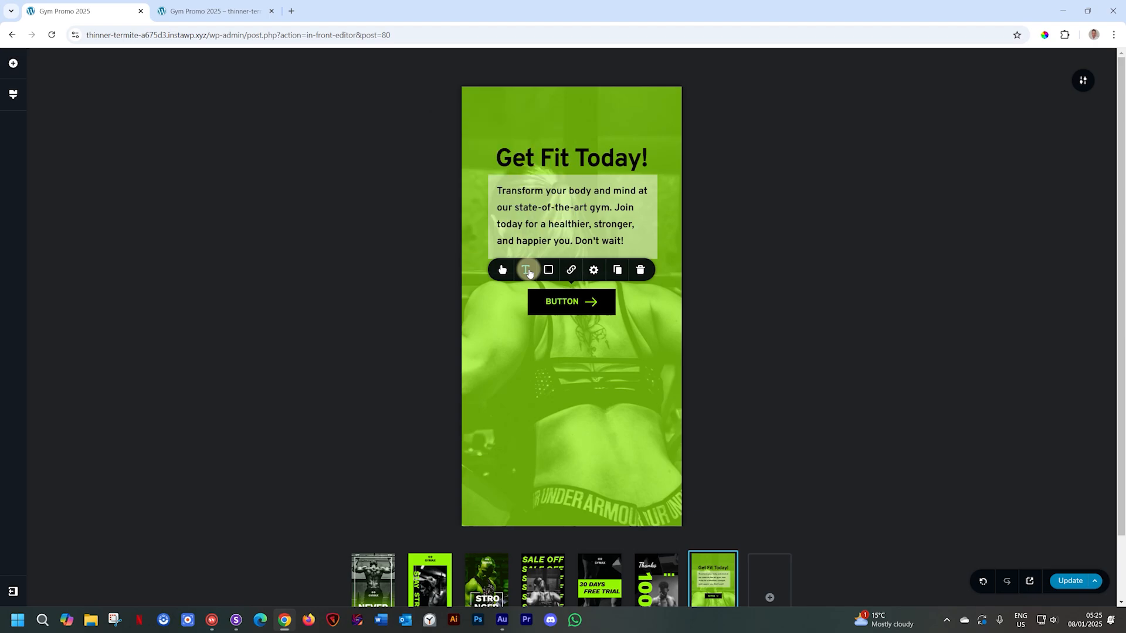
click(568, 198)
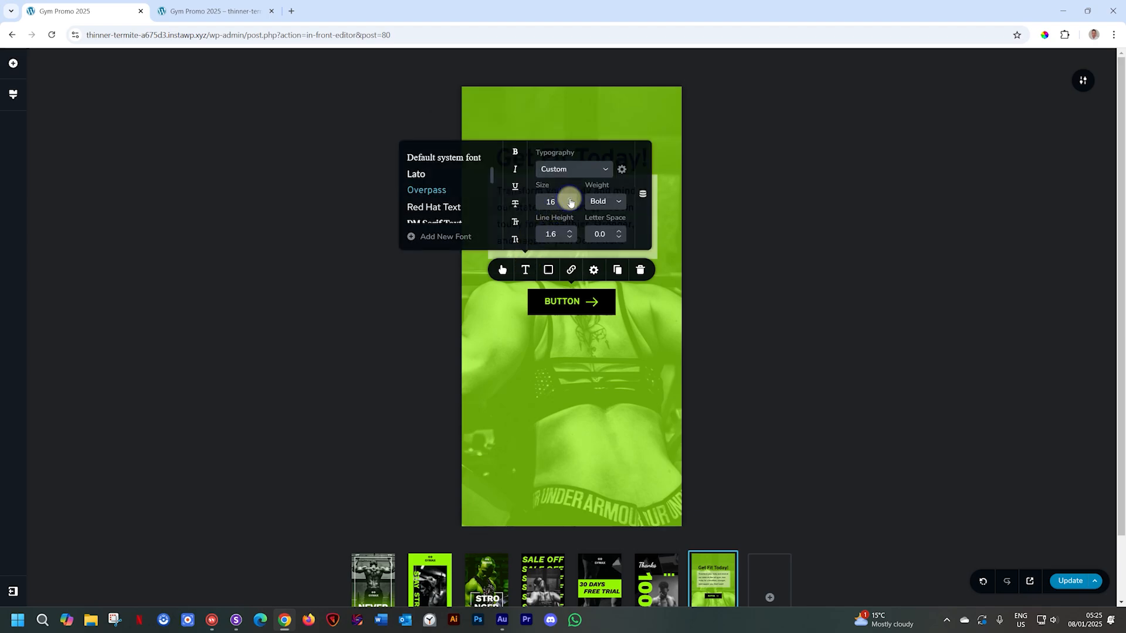
click(568, 198)
click(569, 198)
click(566, 170)
scroll(563, 240, down, 5)
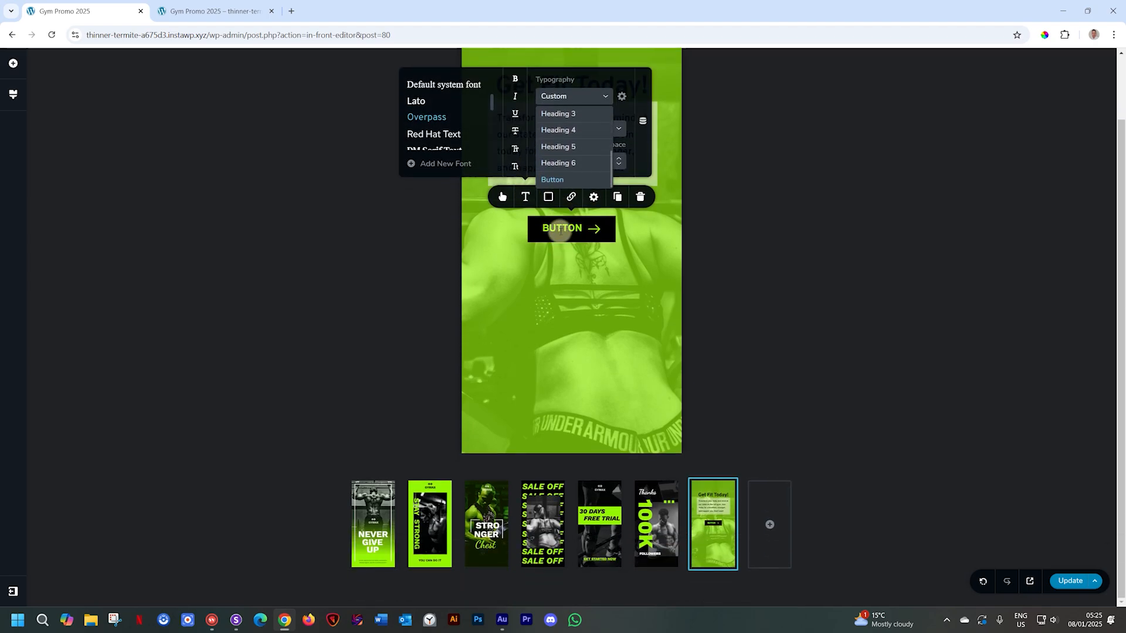
click(554, 179)
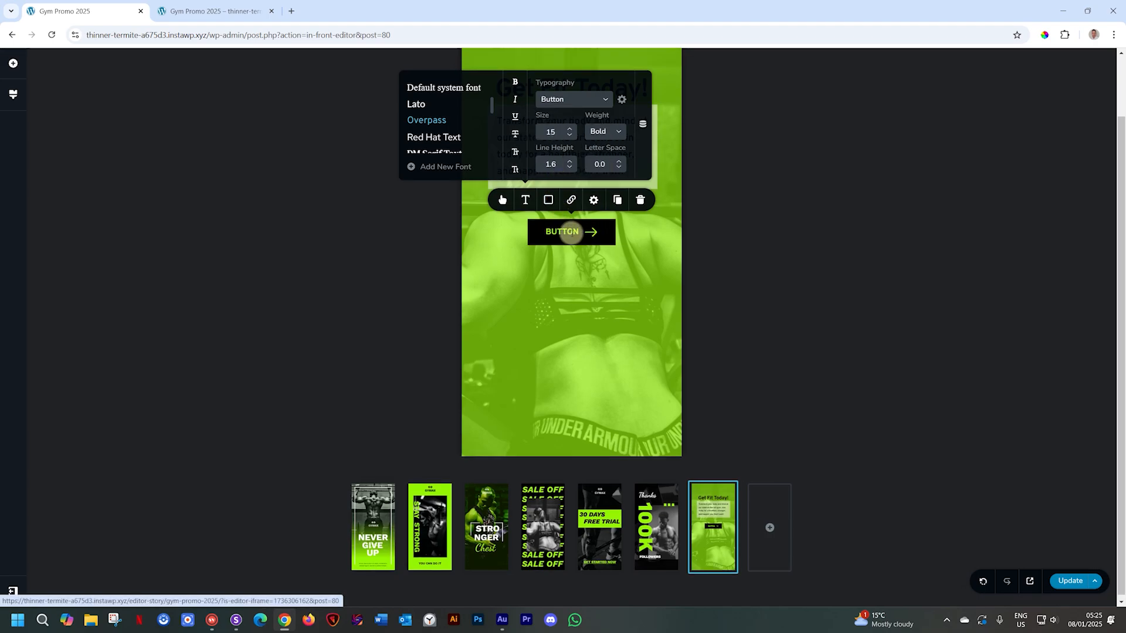
scroll(545, 223, up, 1)
- Set the Gym style's global Button typography size to 17
click(13, 95)
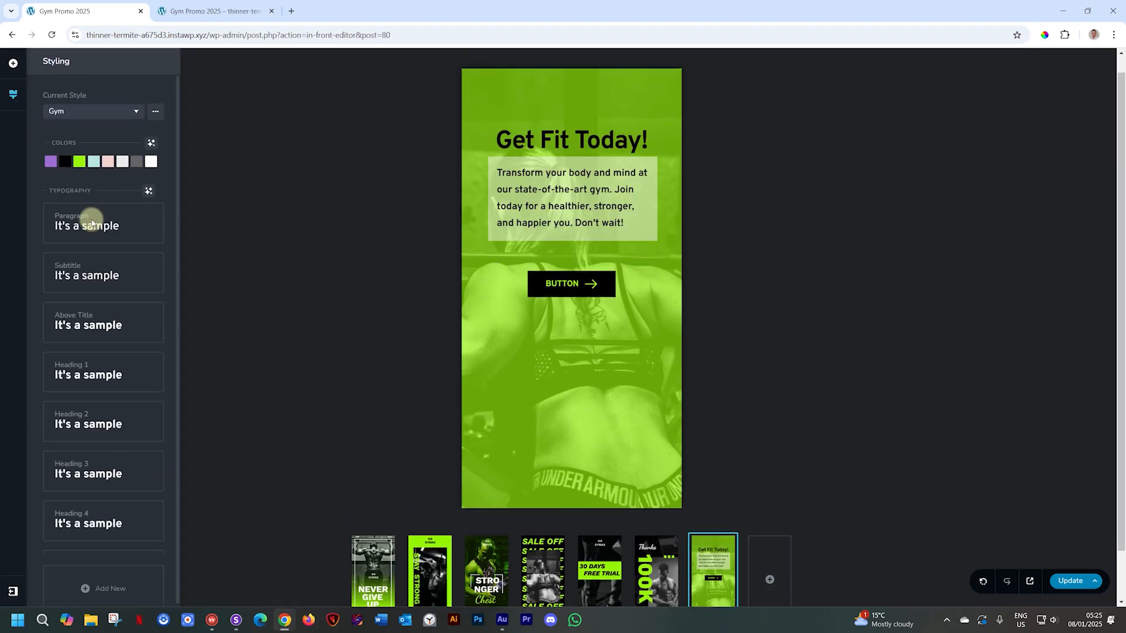
click(88, 530)
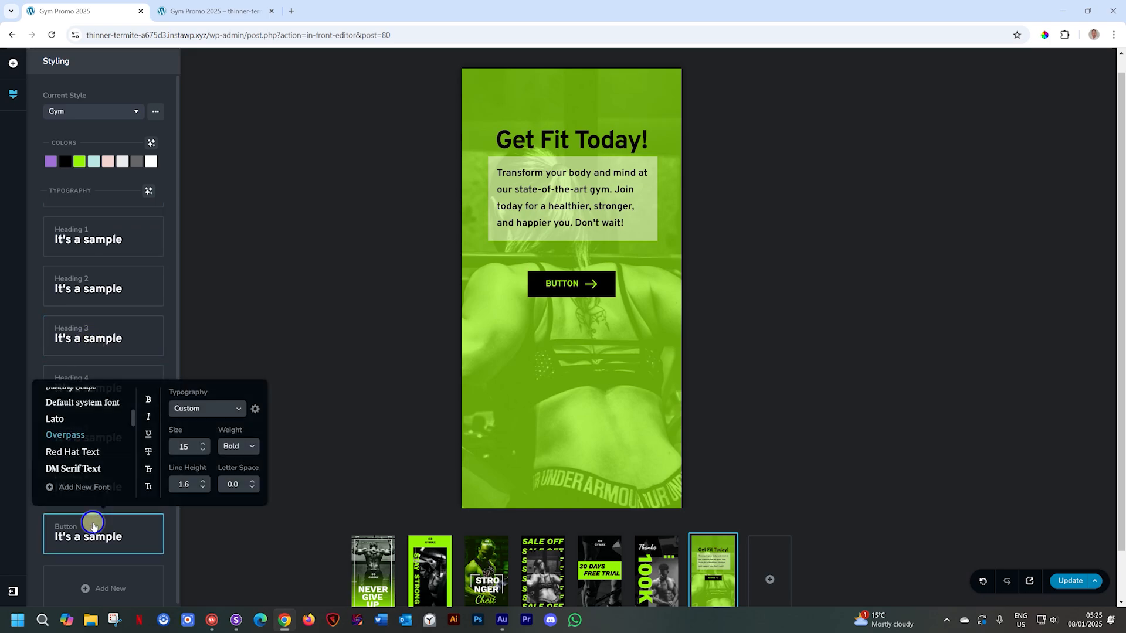
click(202, 443)
click(202, 443)
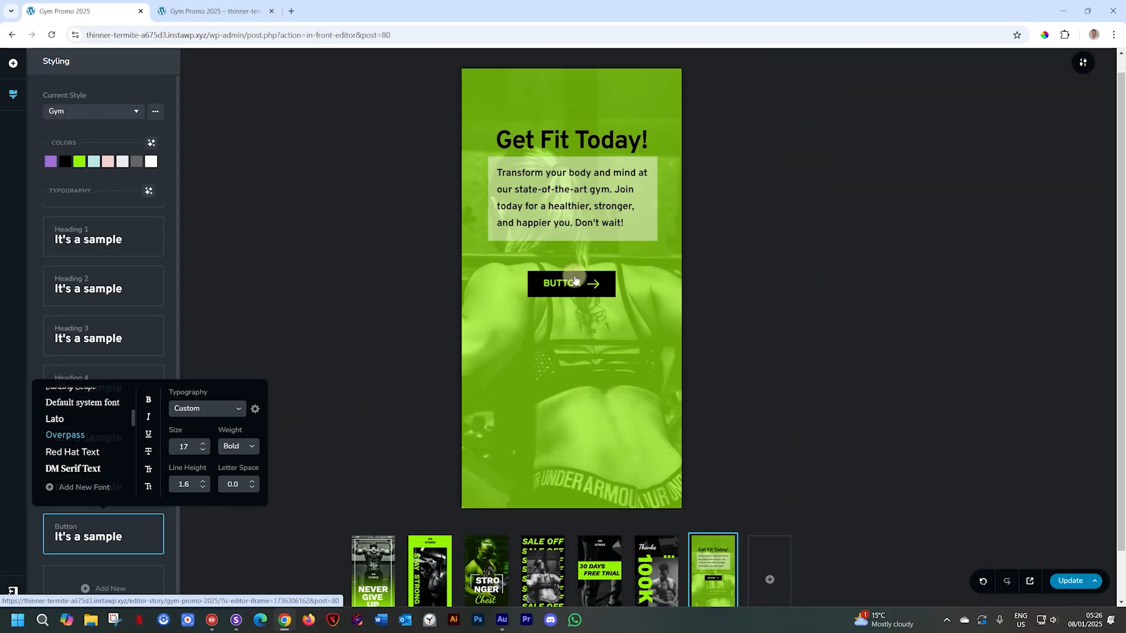
- Link the button to slide 1 of the story via the Slides link option
click(573, 282)
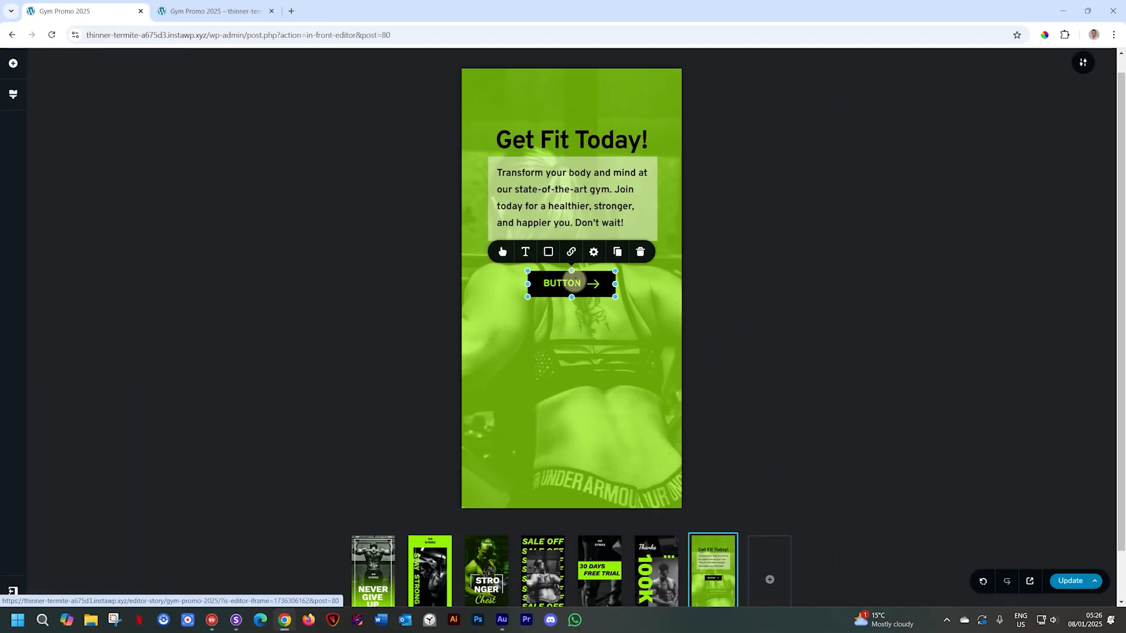
click(567, 252)
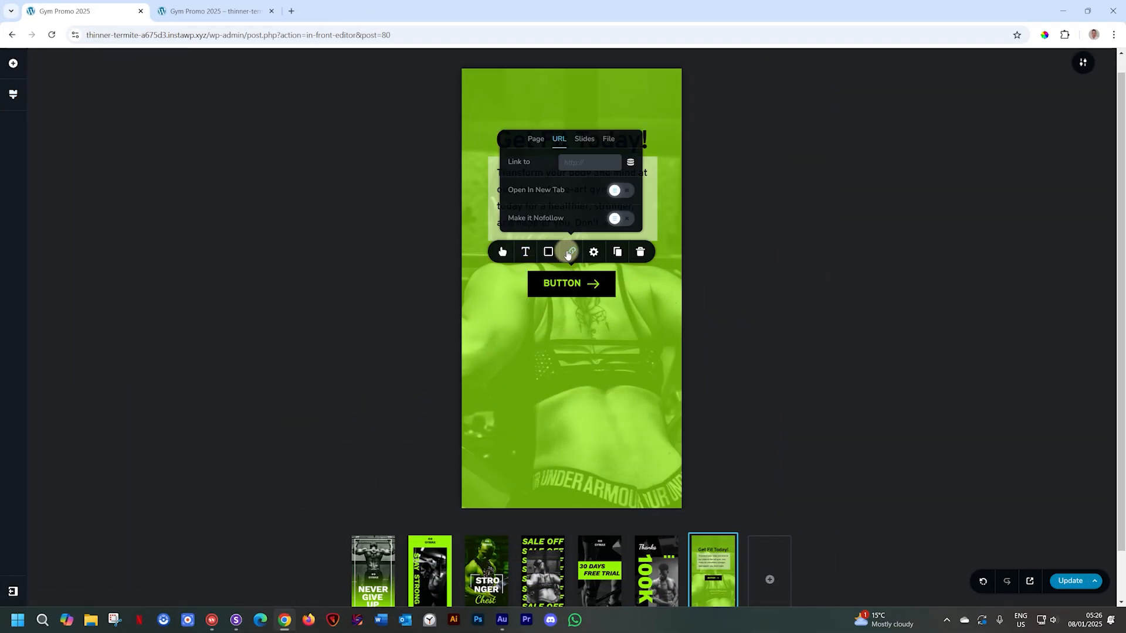
click(539, 145)
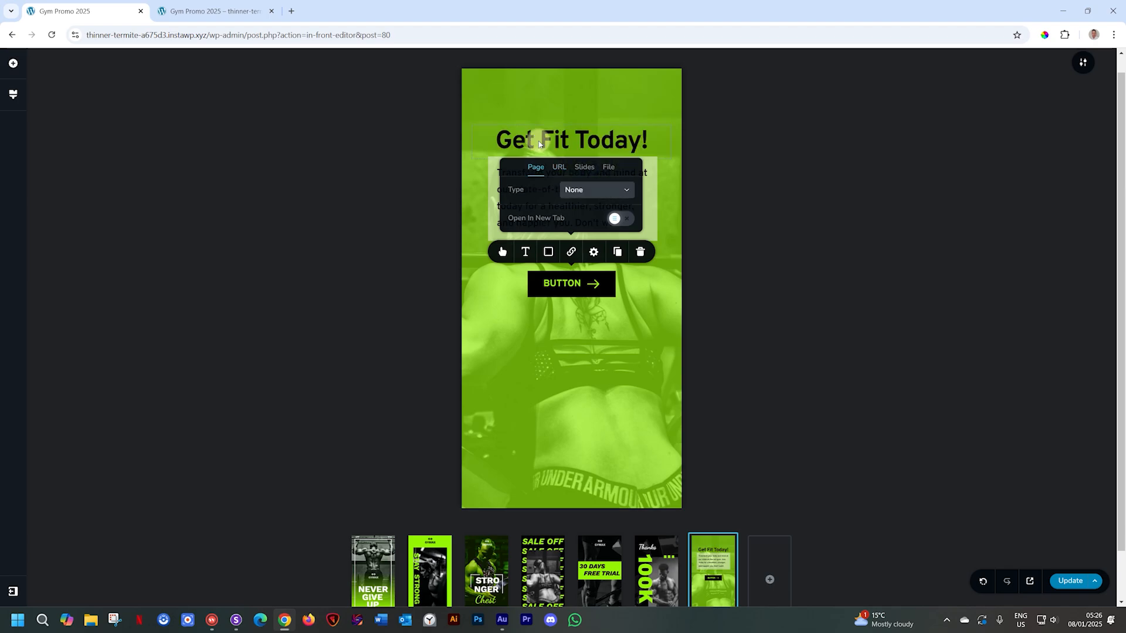
click(557, 166)
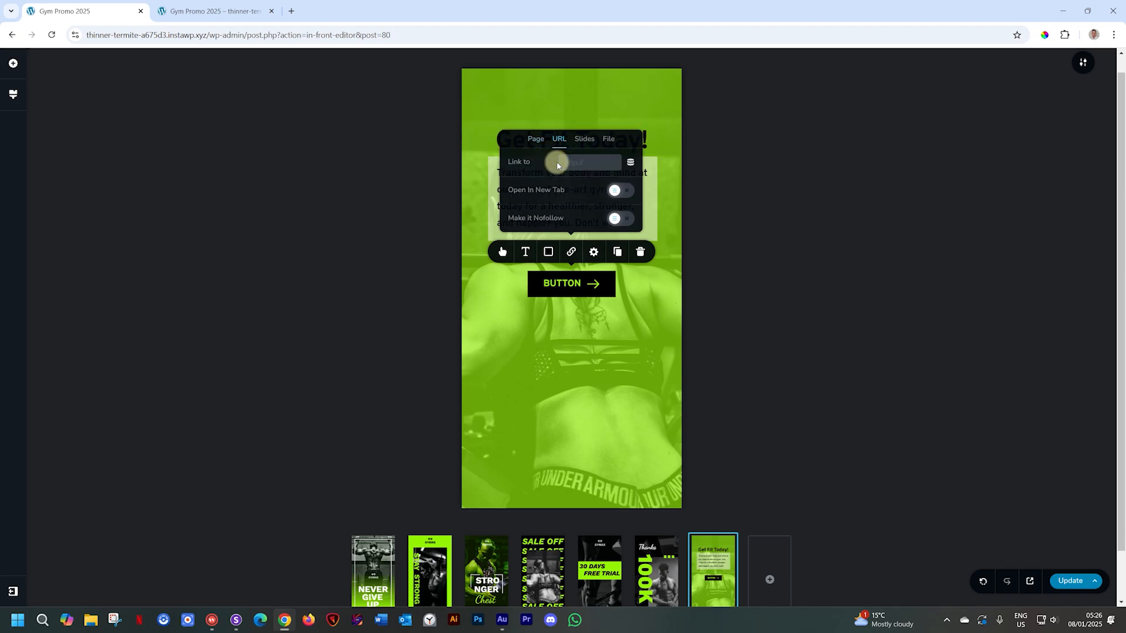
click(585, 140)
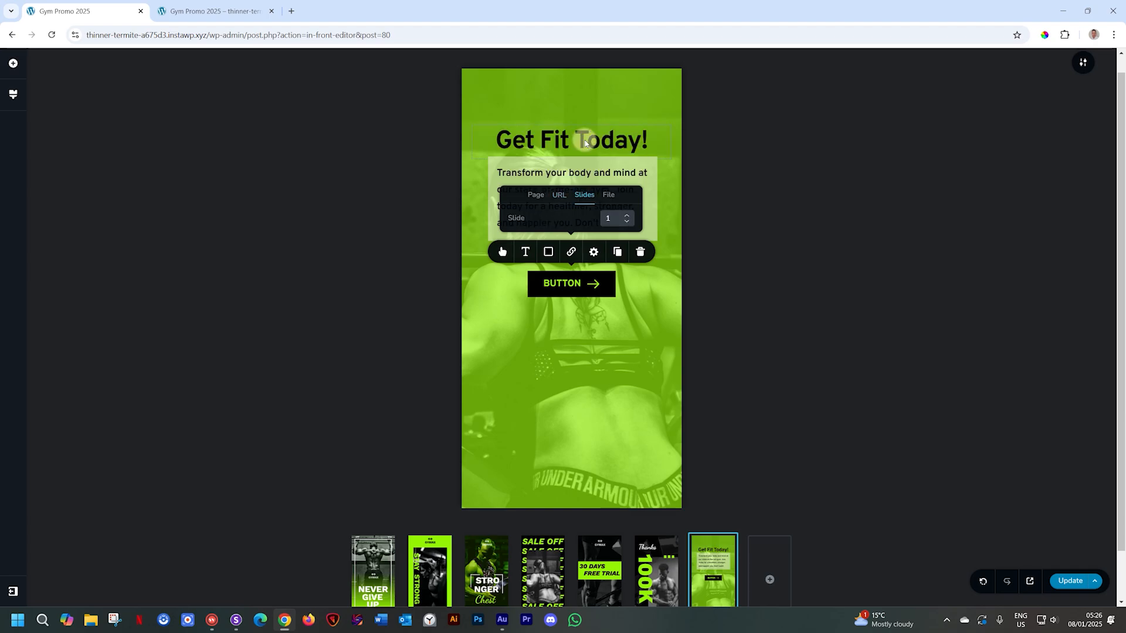
click(562, 284)
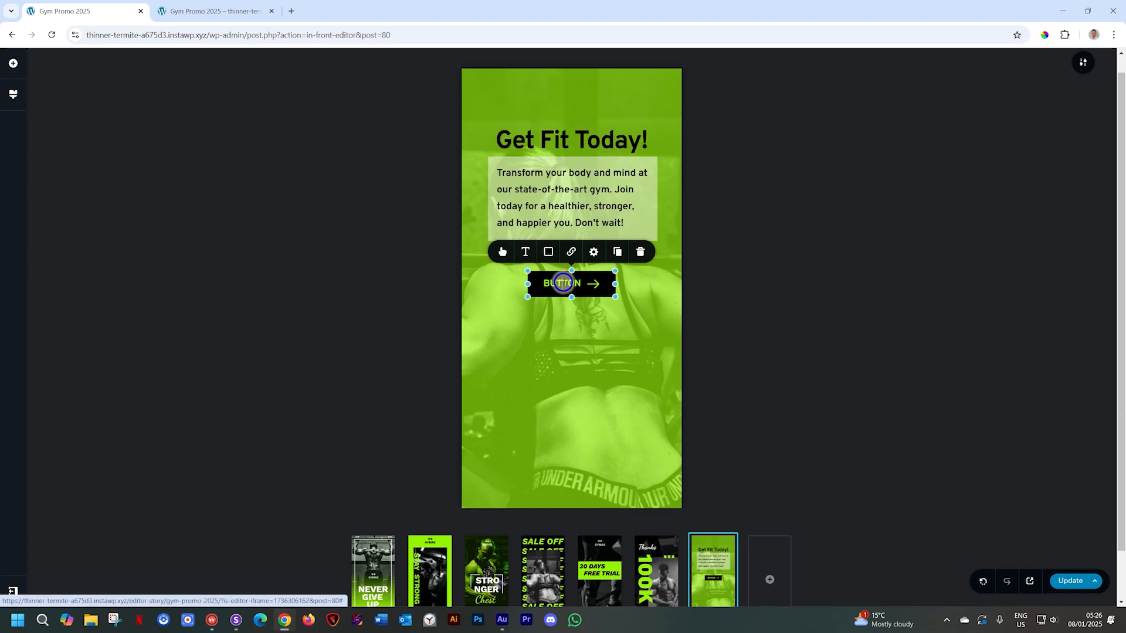
click(571, 252)
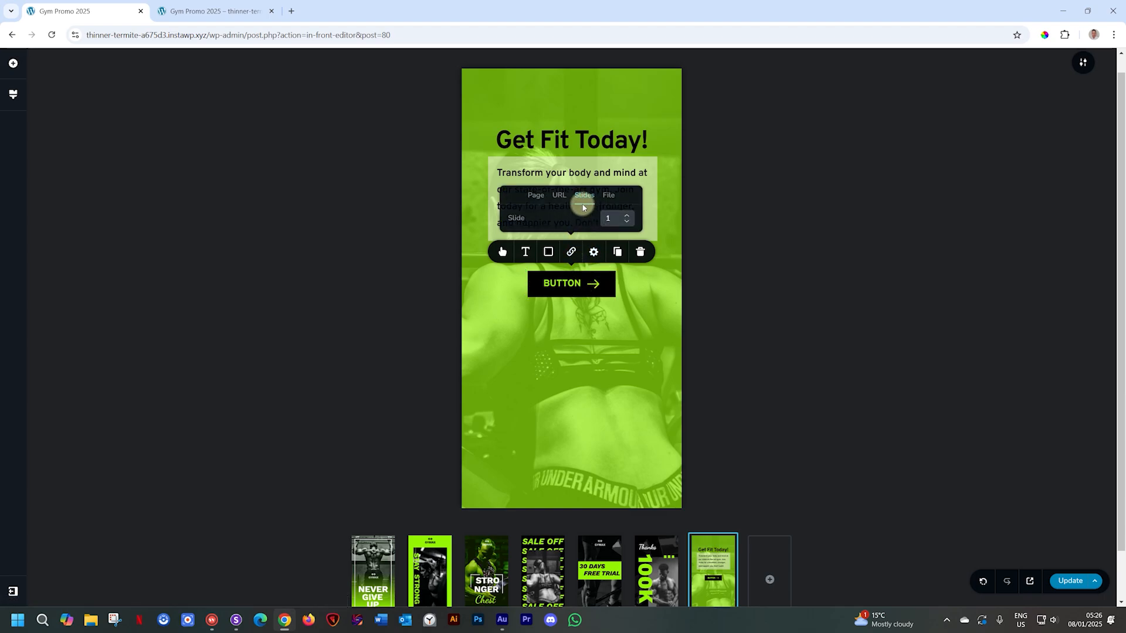
click(602, 220)
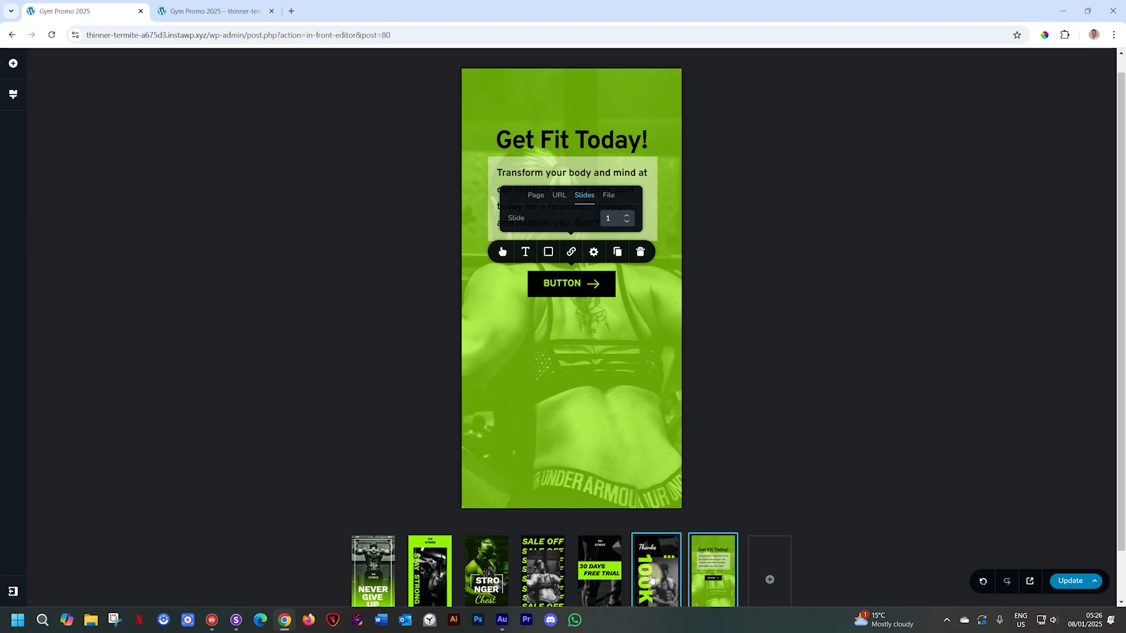
click(610, 220)
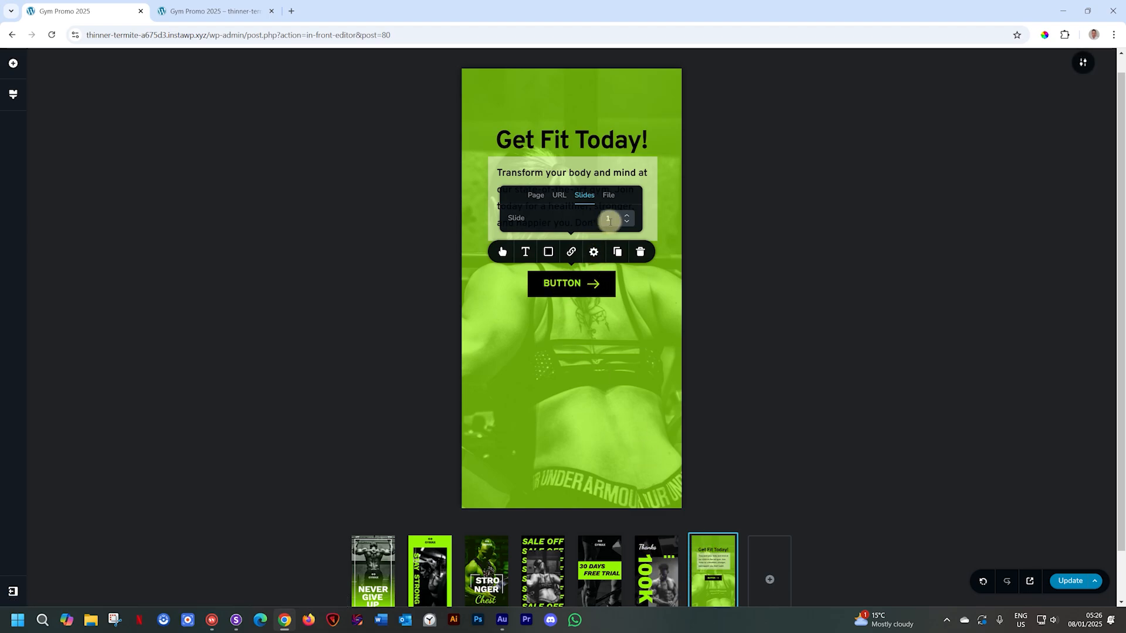
- Relabel the button 'subscribe now' and widen it slightly to the left
double_click(555, 285)
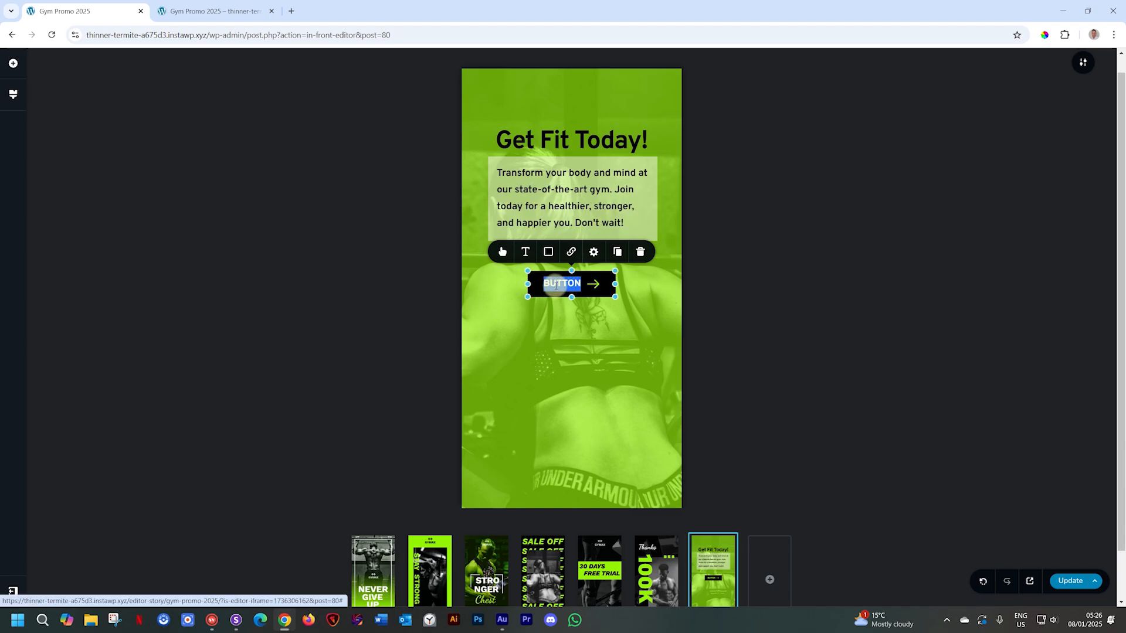
text(subscribe now)
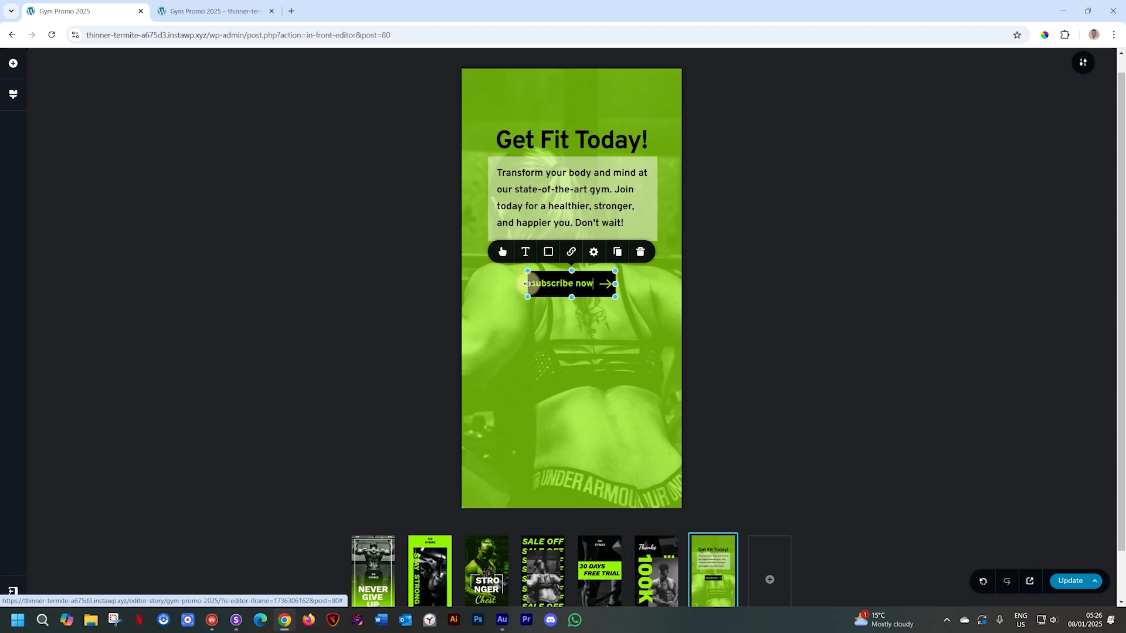
drag(526, 283, 495, 284)
drag(591, 282, 602, 281)
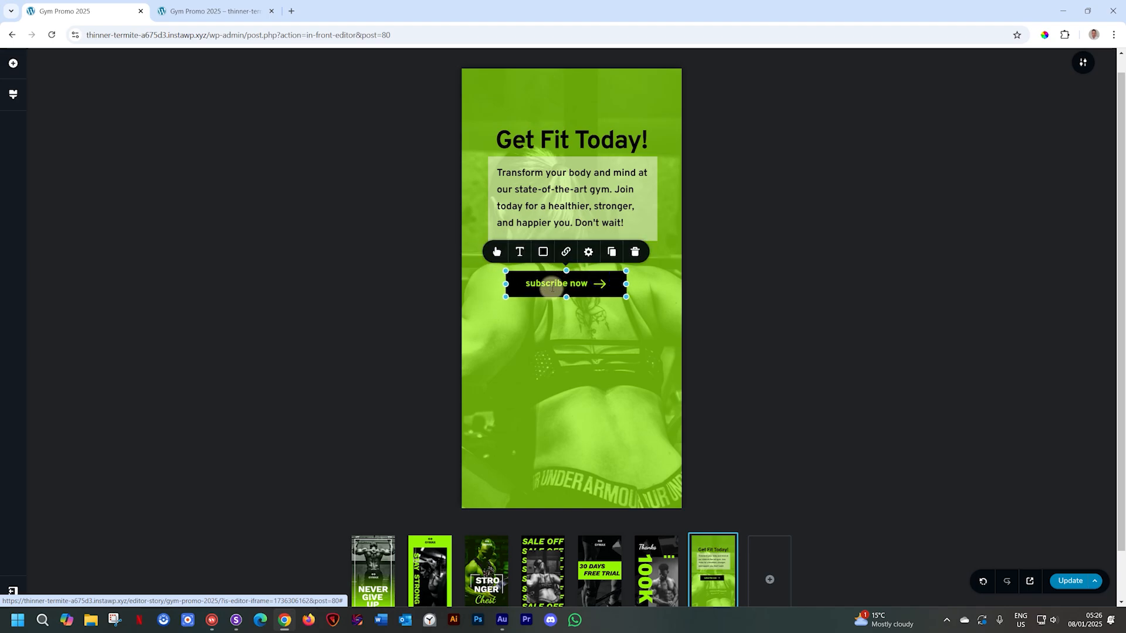
- Turn on uppercase in the Button typography style so the label reads SUBSCRIBE NOW
click(13, 94)
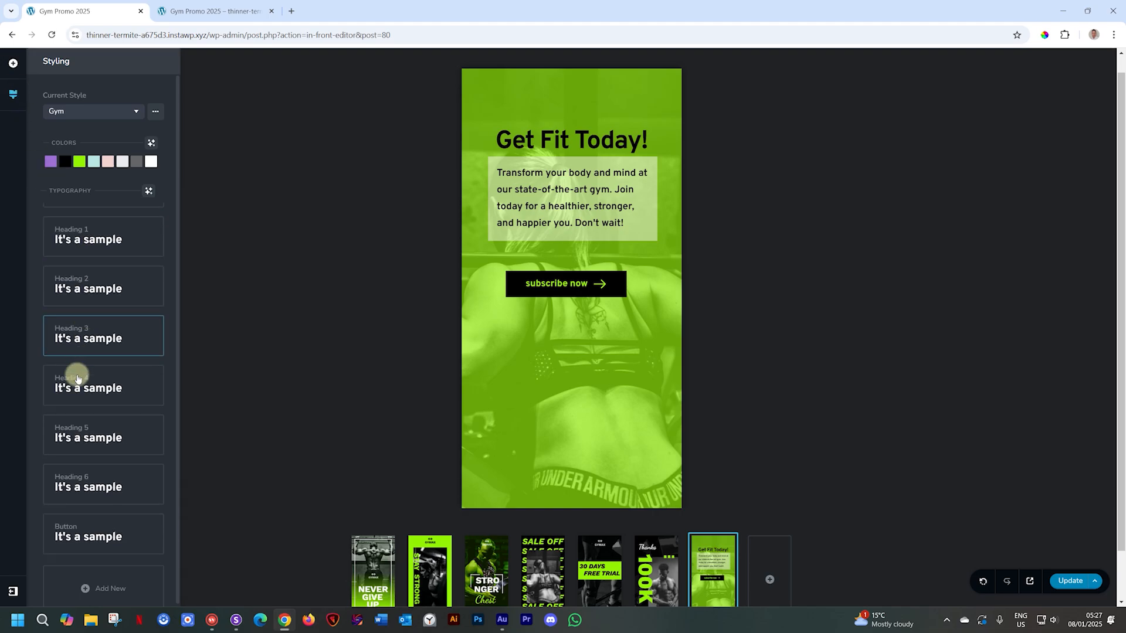
click(96, 523)
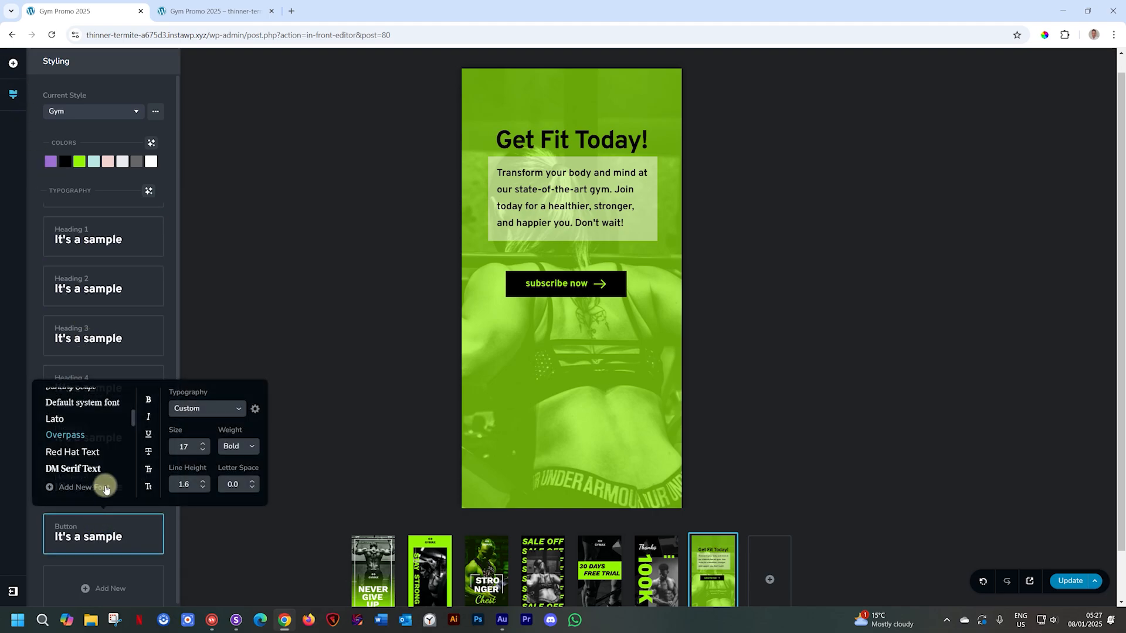
click(150, 472)
- Move the button near the slide's bottom and drag the Get Fit Today! slide into first position
drag(530, 279, 543, 459)
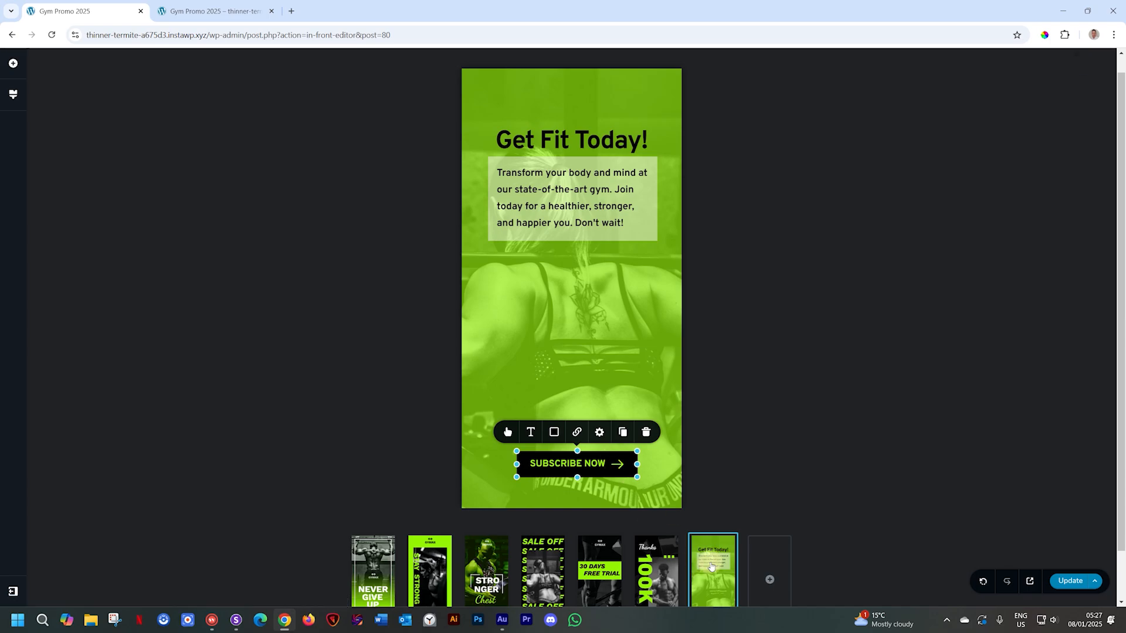
drag(713, 565, 375, 514)
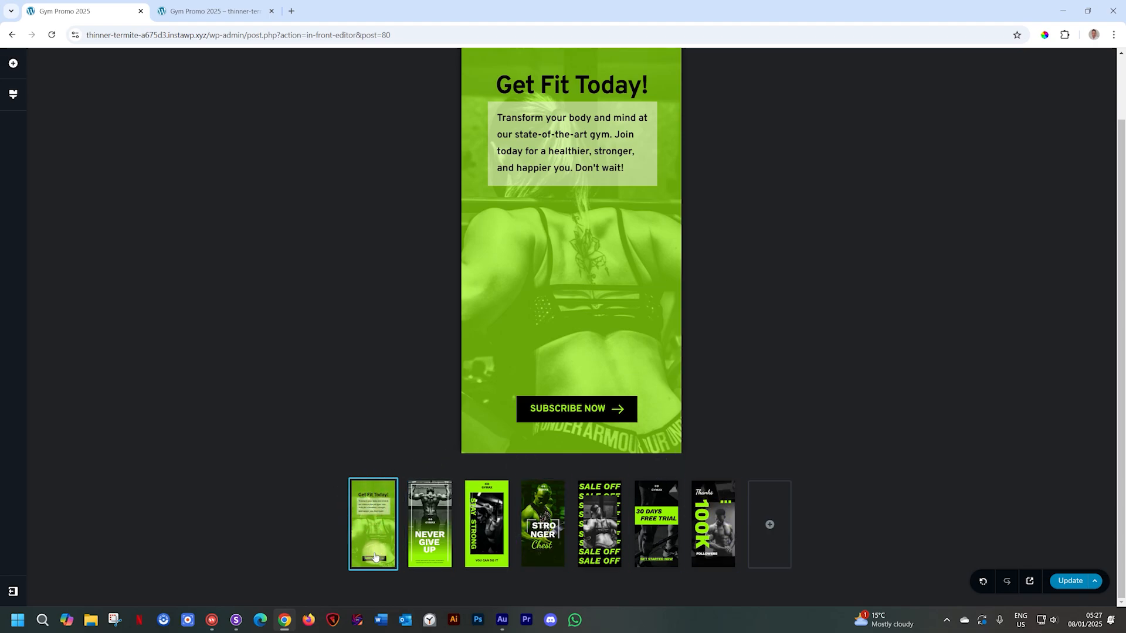
- Link the SUBSCRIBE NOW button to slide 8, the final Thanks 100K slide
click(590, 405)
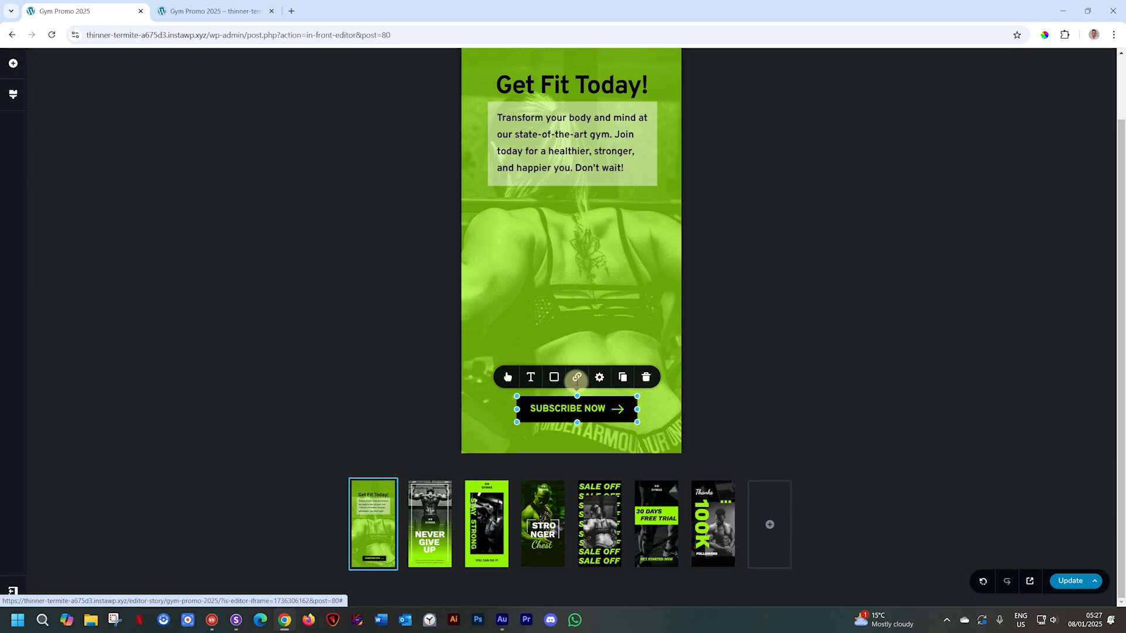
click(576, 384)
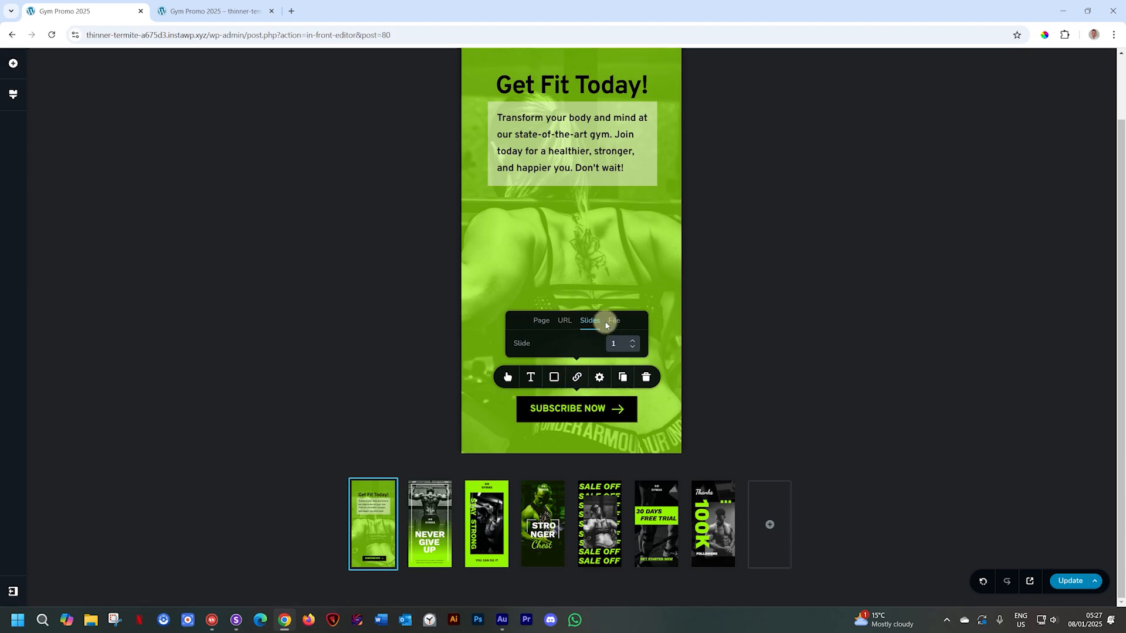
click(631, 343)
- Review the file, page and URL link options, then save the story with Update
click(614, 320)
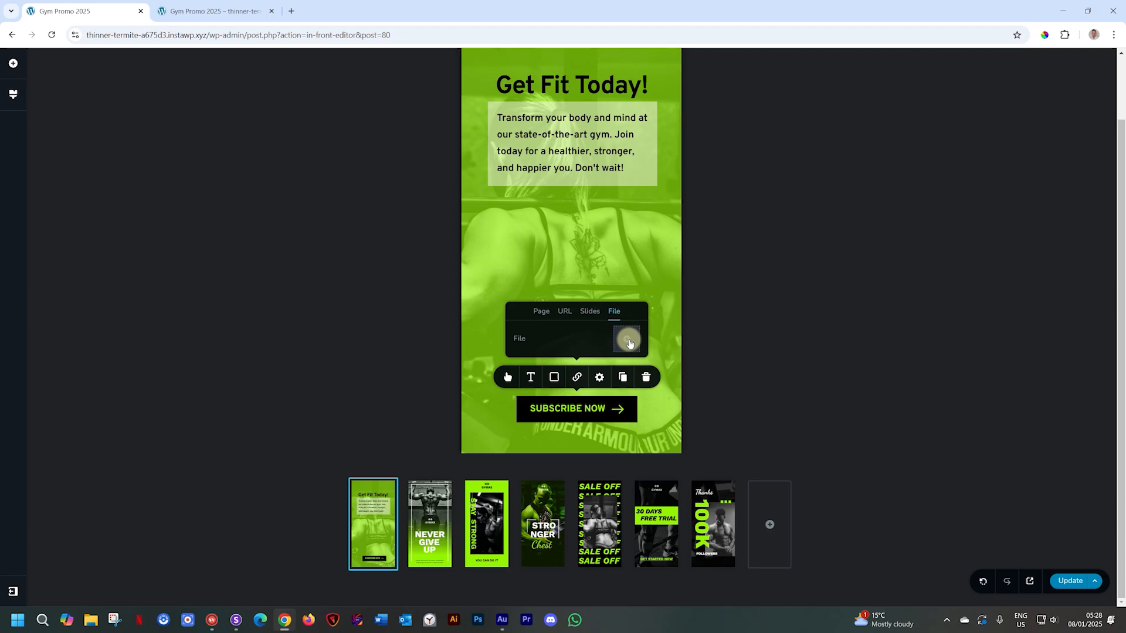
click(542, 311)
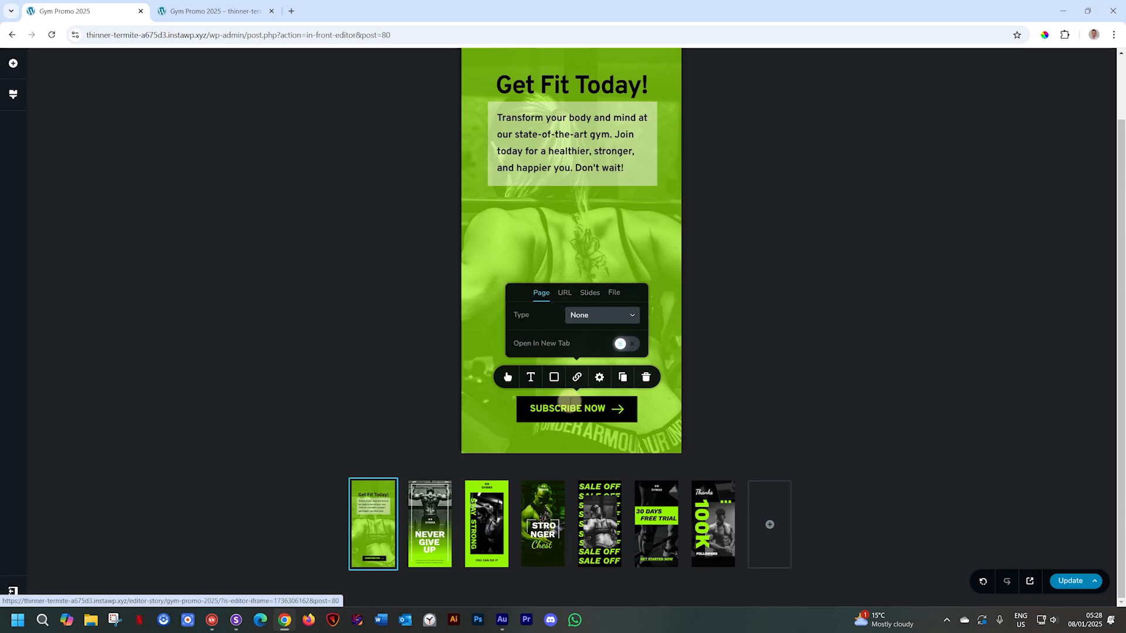
click(599, 317)
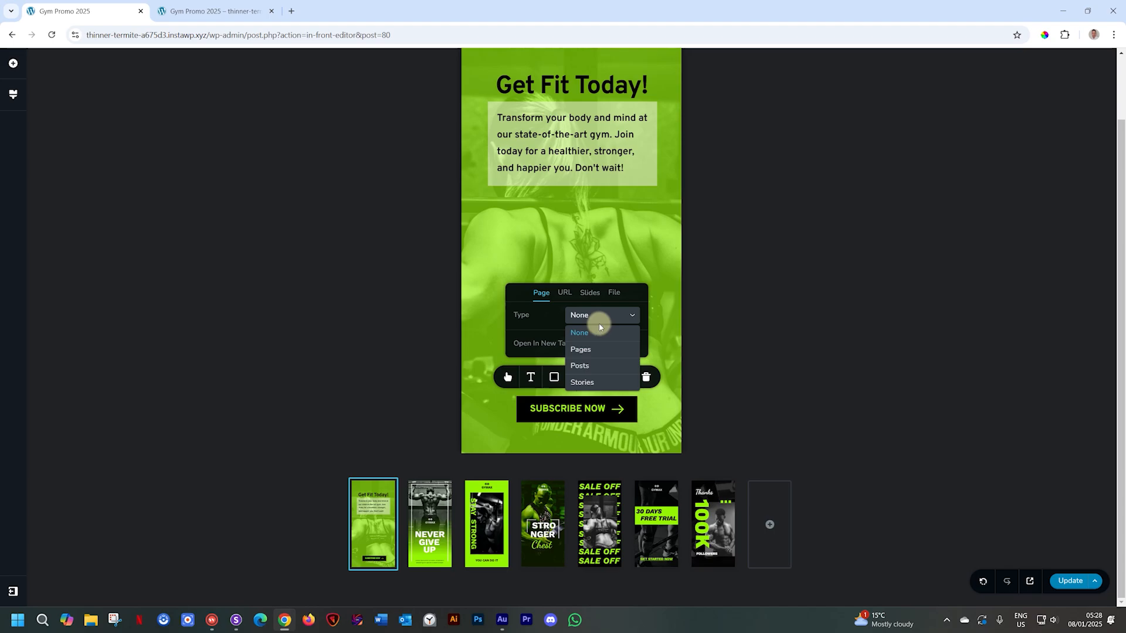
click(554, 300)
click(564, 292)
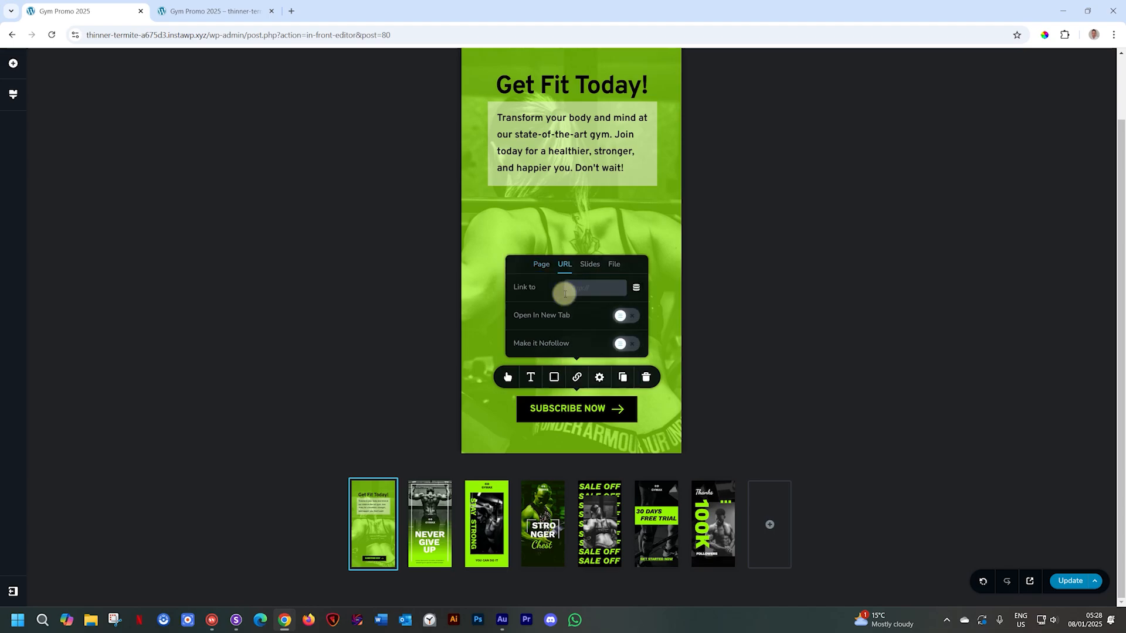
click(541, 275)
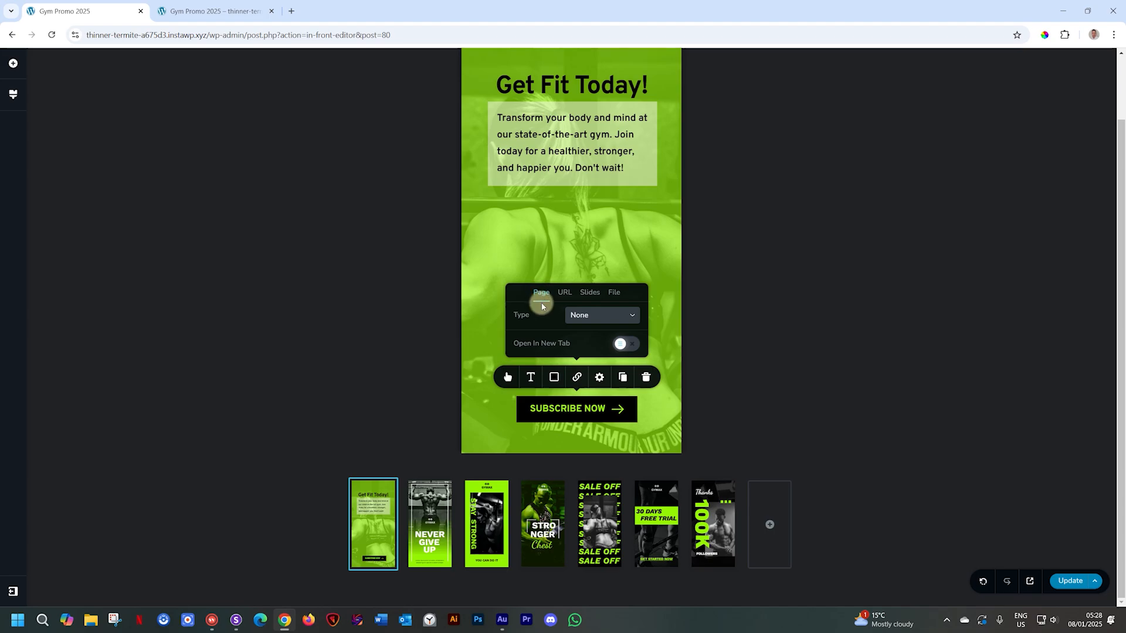
click(1062, 582)
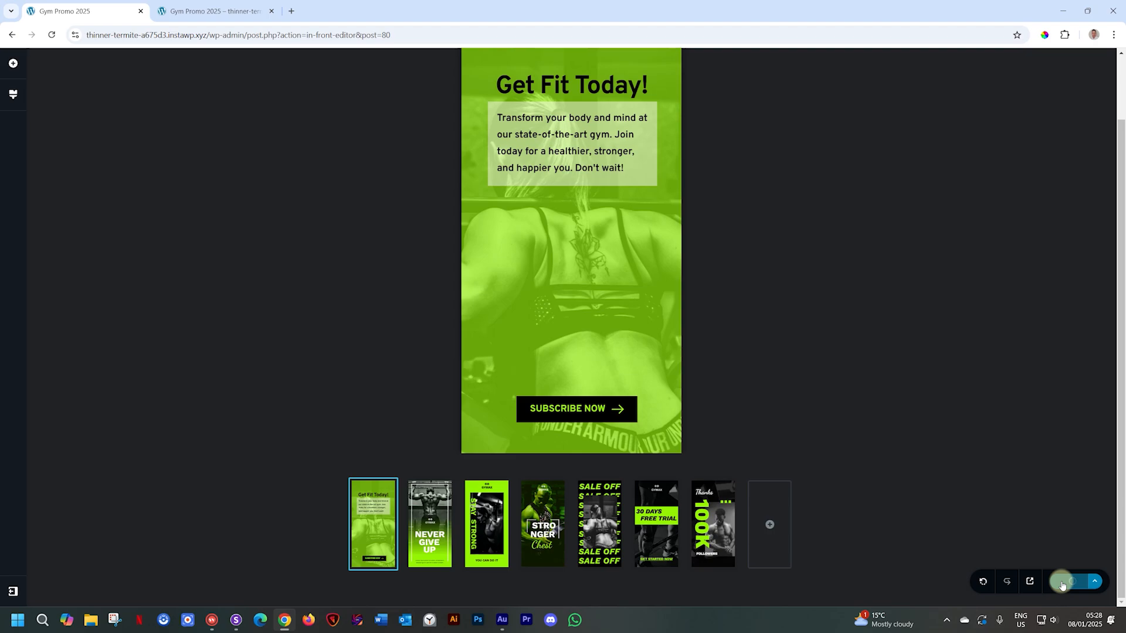
- Preview the story, confirm SUBSCRIBE NOW jumps to the Thanks 100K Followers slide, and return to the editor
click(1032, 581)
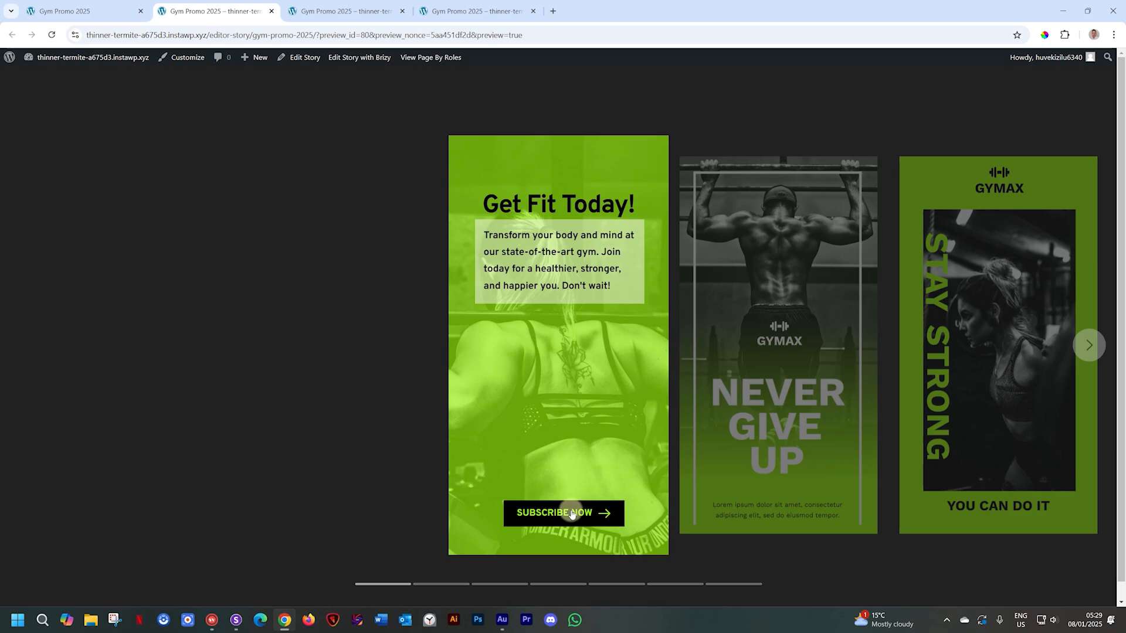
click(574, 525)
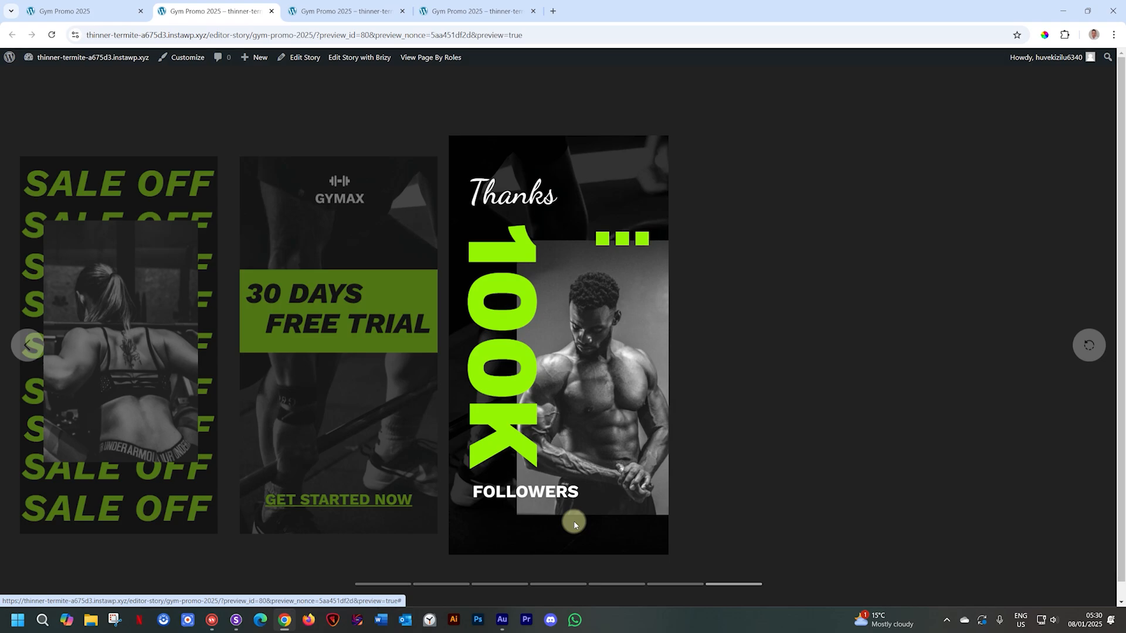
click(109, 10)
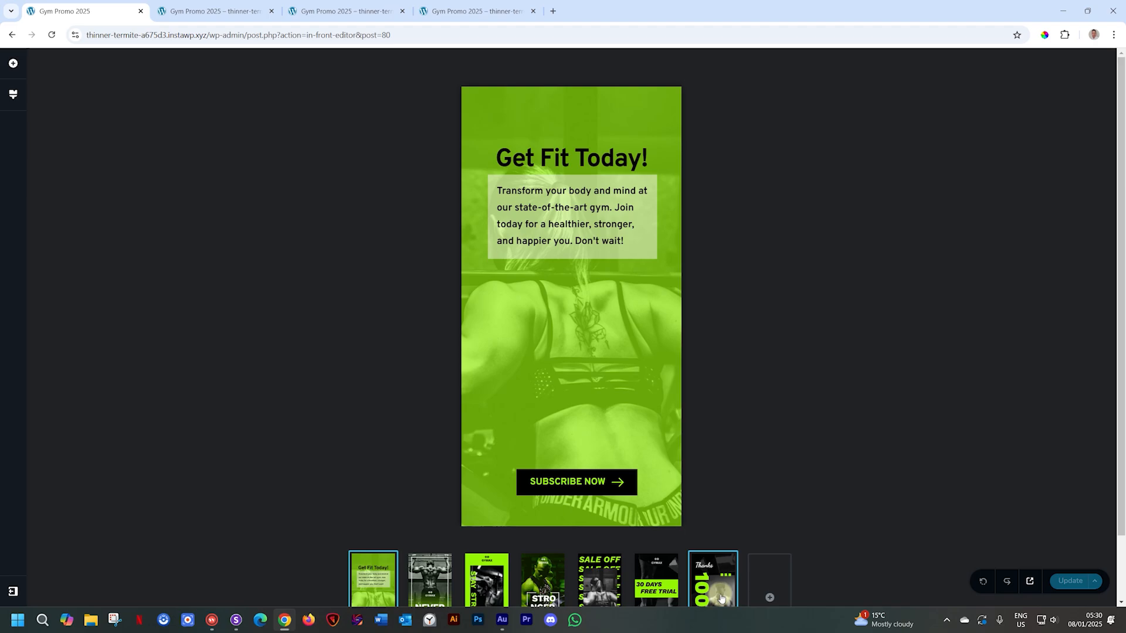
- Reload the story editor, close the four extra preview tabs, and open the editor's main menu
click(53, 35)
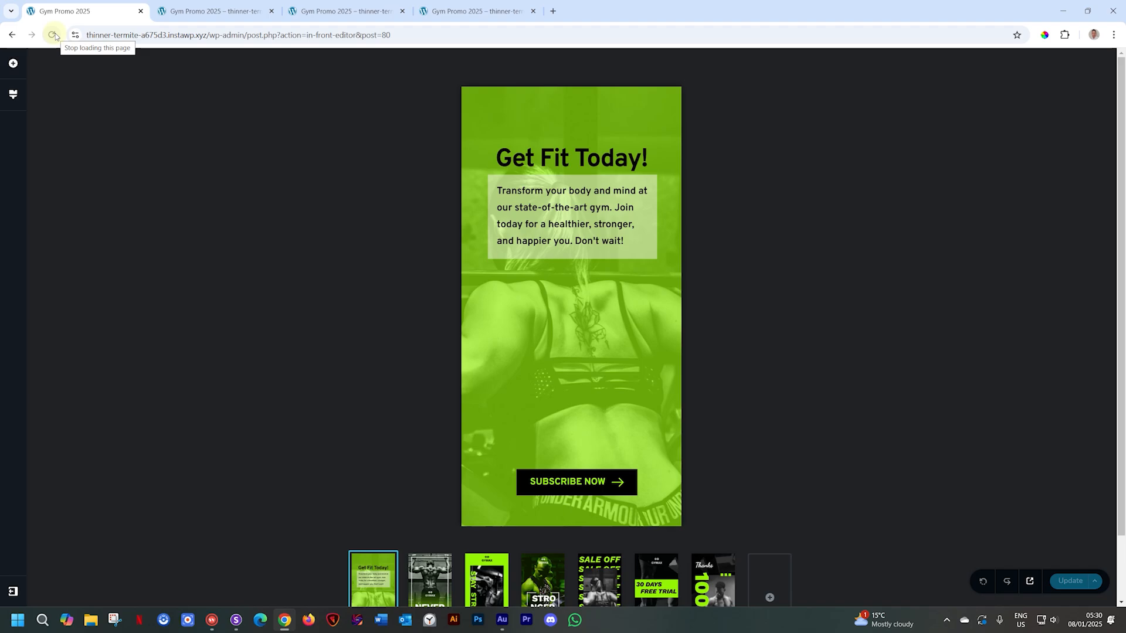
click(19, 69)
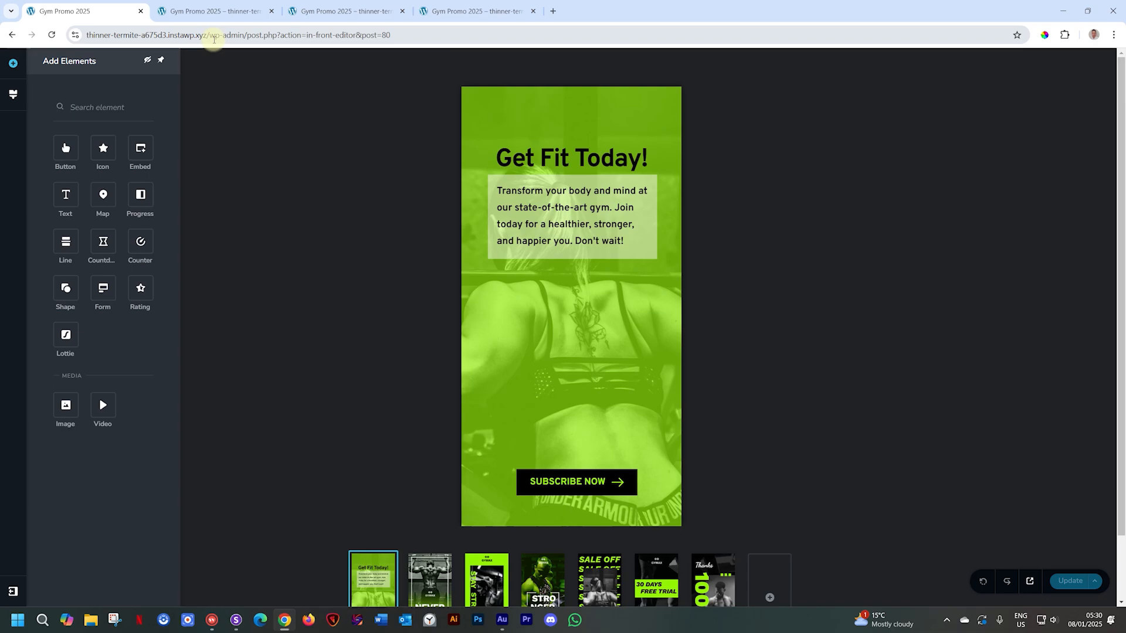
click(223, 11)
click(271, 12)
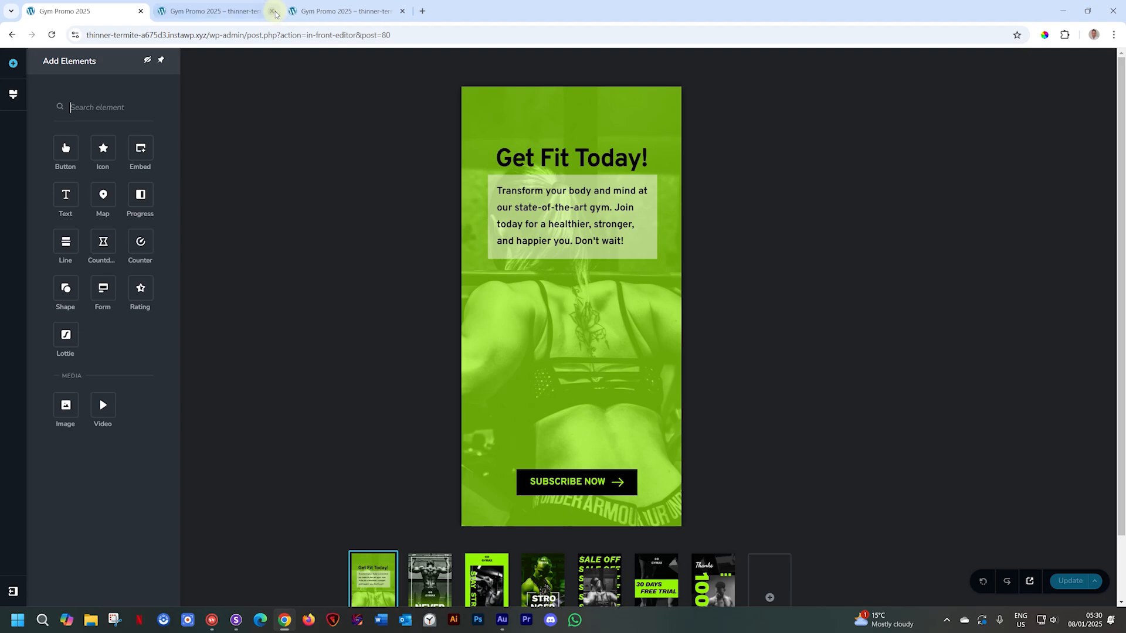
click(271, 11)
click(271, 11)
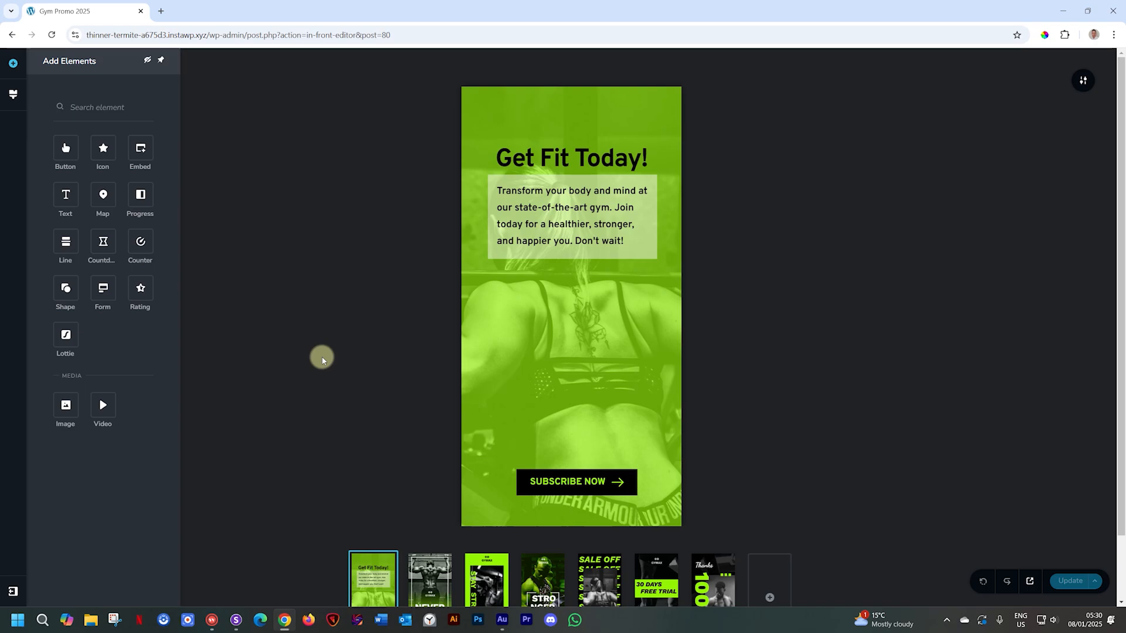
click(7, 590)
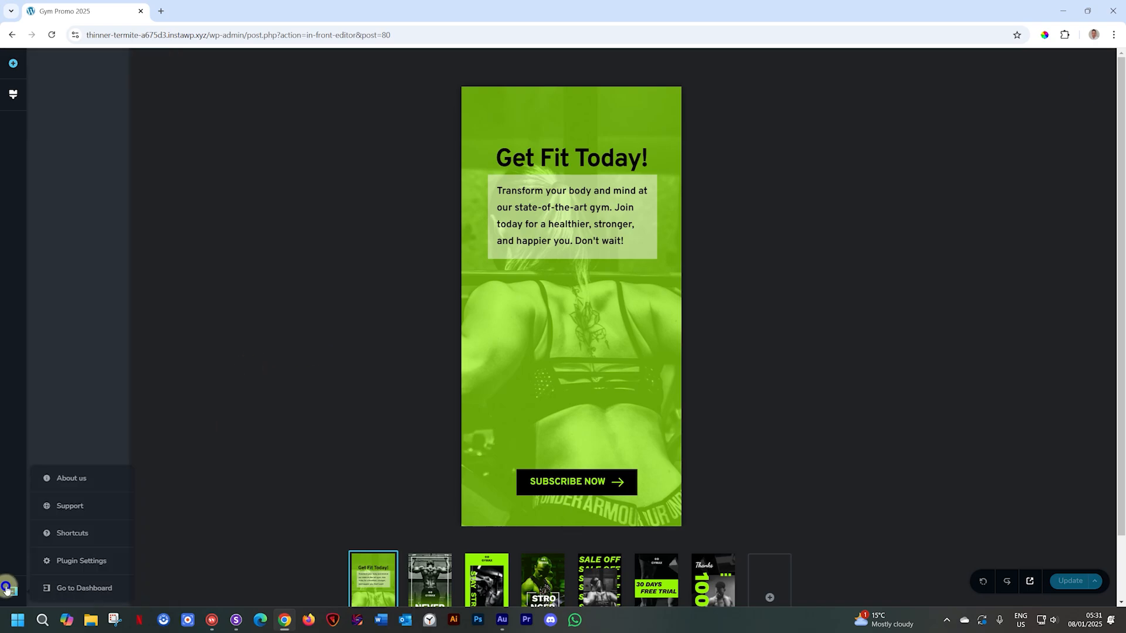
- Go to the WordPress dashboard and open the Gym Promo 2025 story's Edit Story screen
click(72, 588)
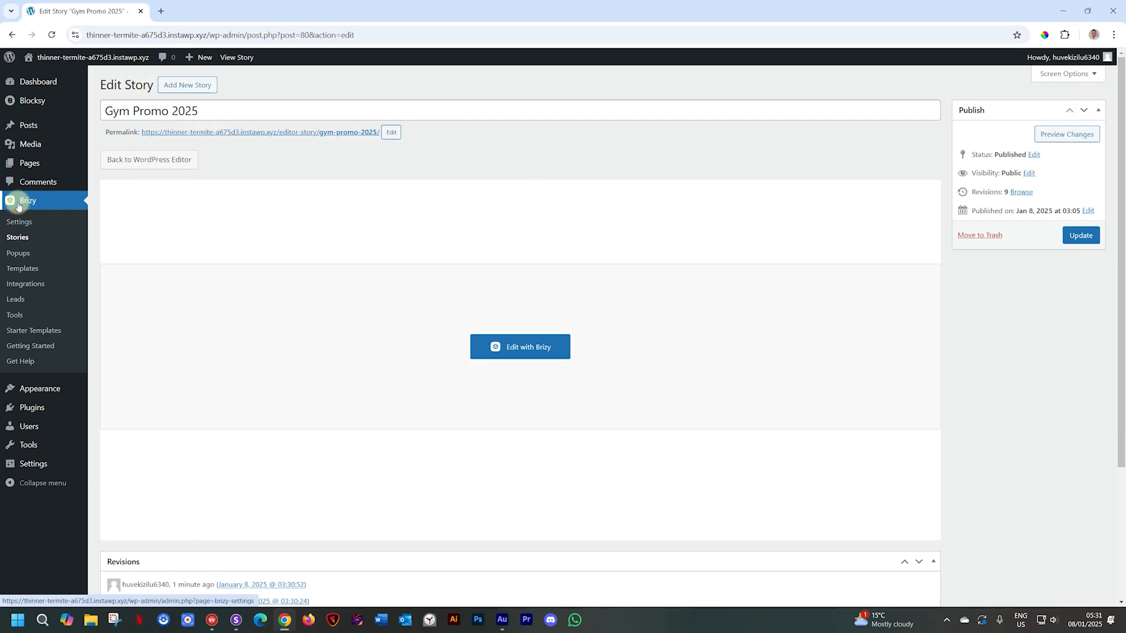
click(24, 236)
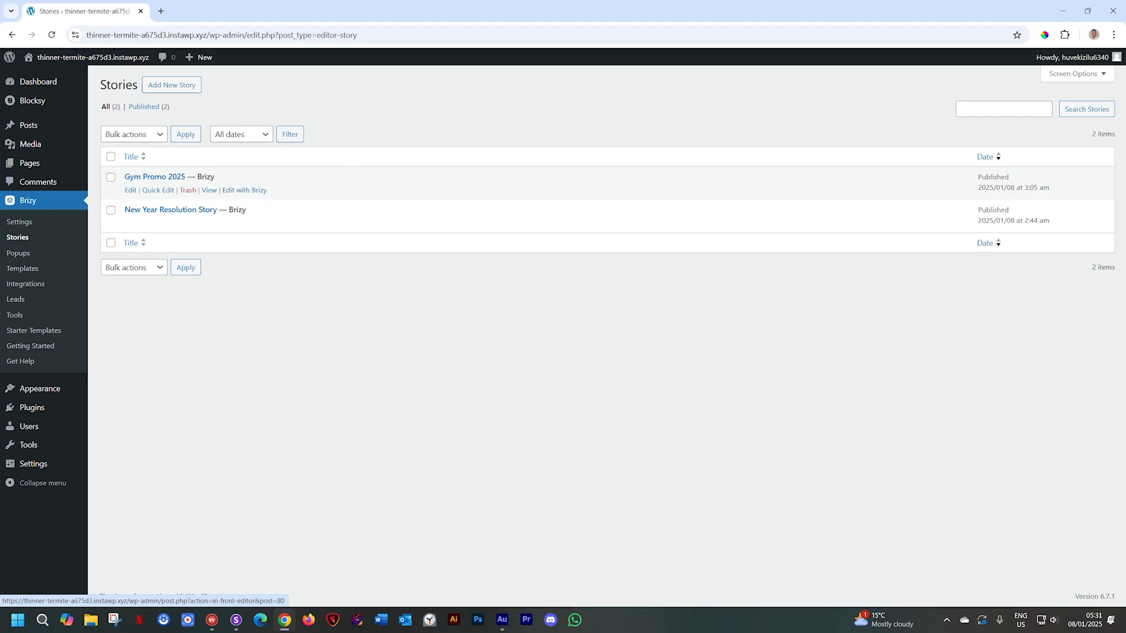
click(167, 178)
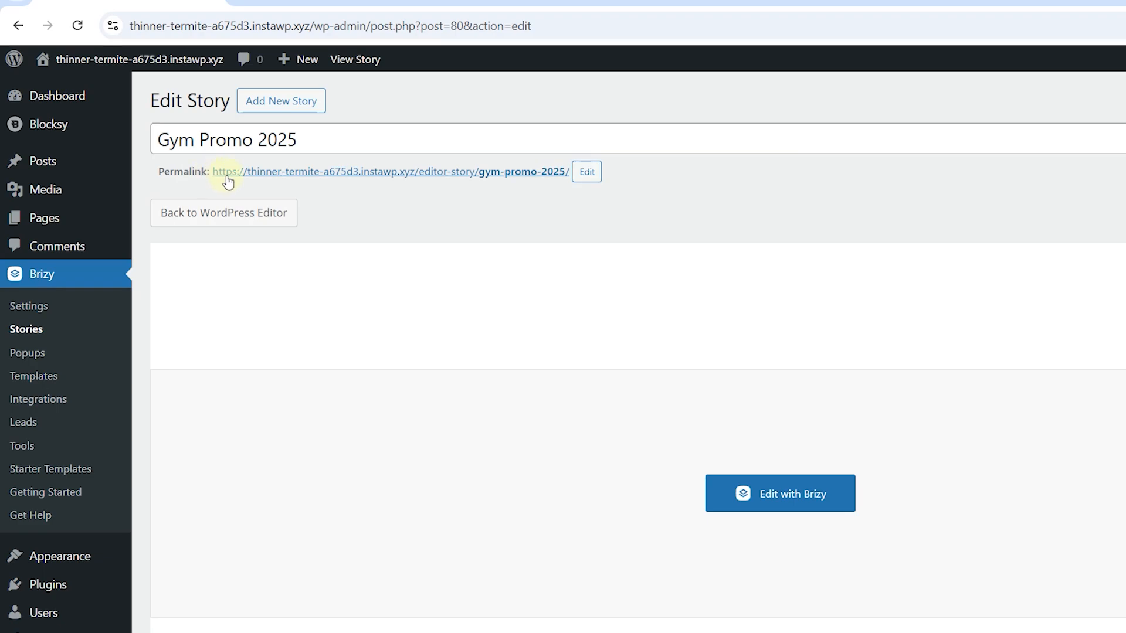
- Keep the gym-promo-2025 slug, open the live story page, and copy its URL
click(586, 171)
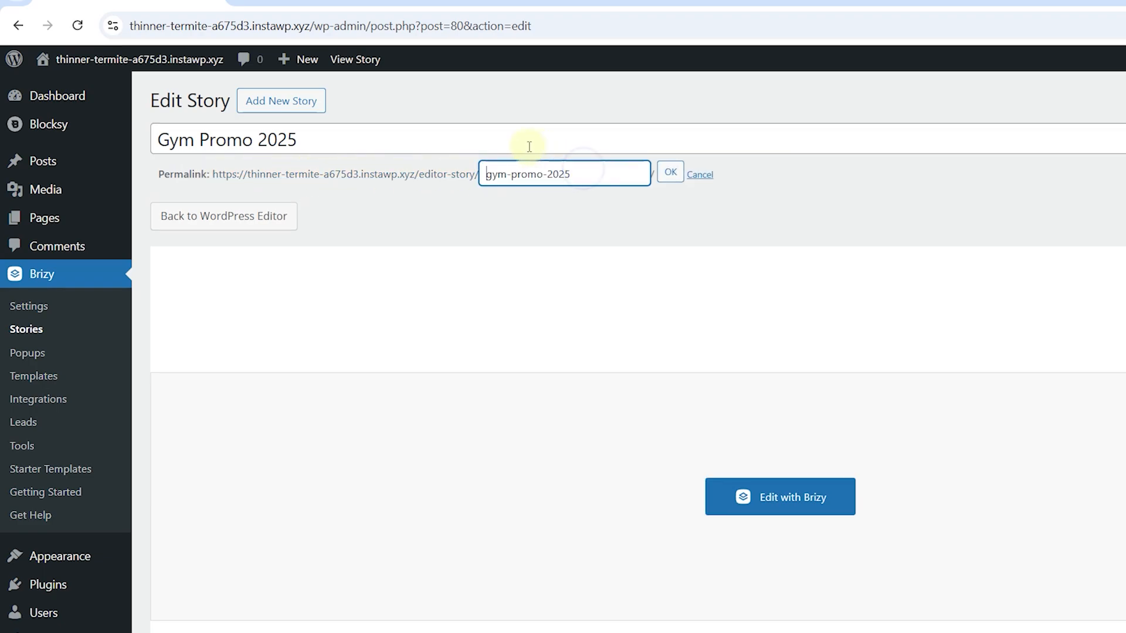
click(670, 172)
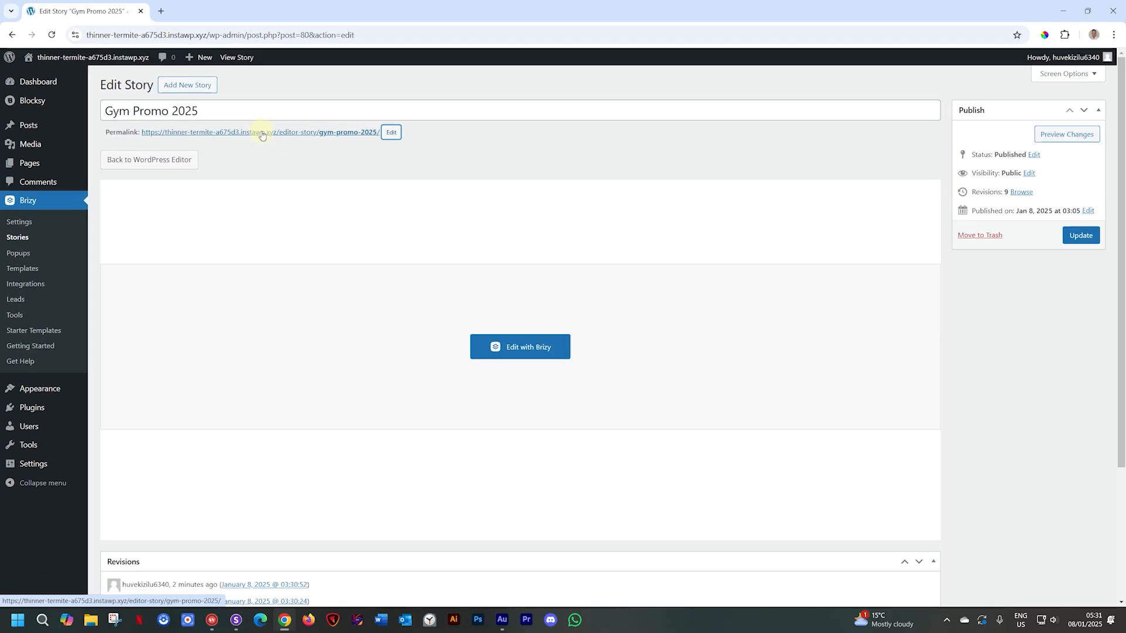
click(393, 175)
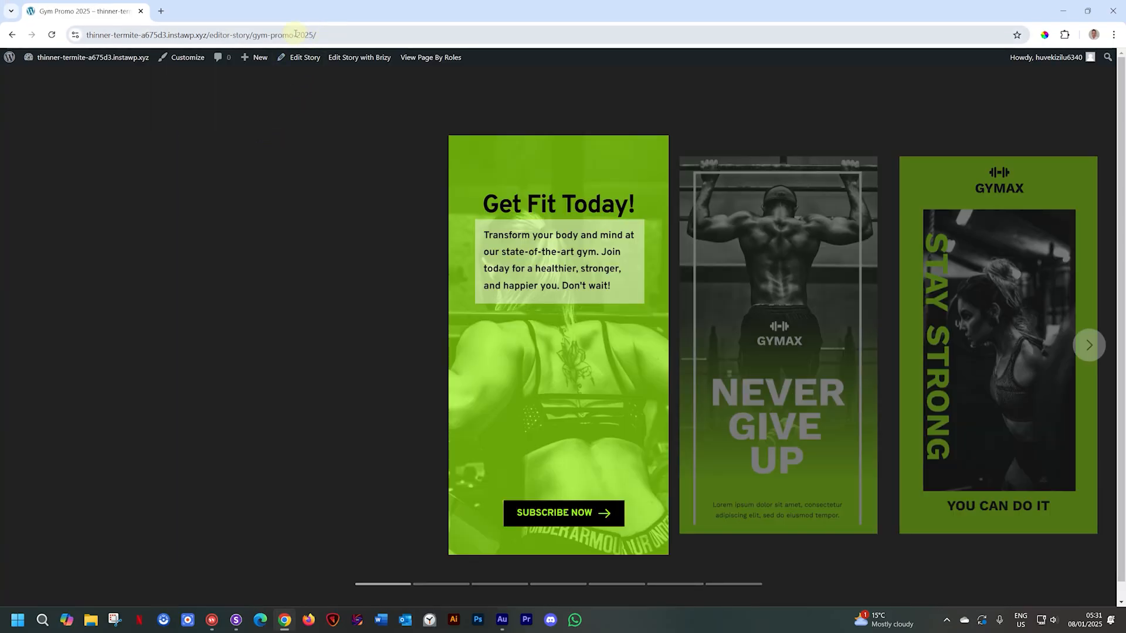
click(328, 35)
key(ctrl+c)
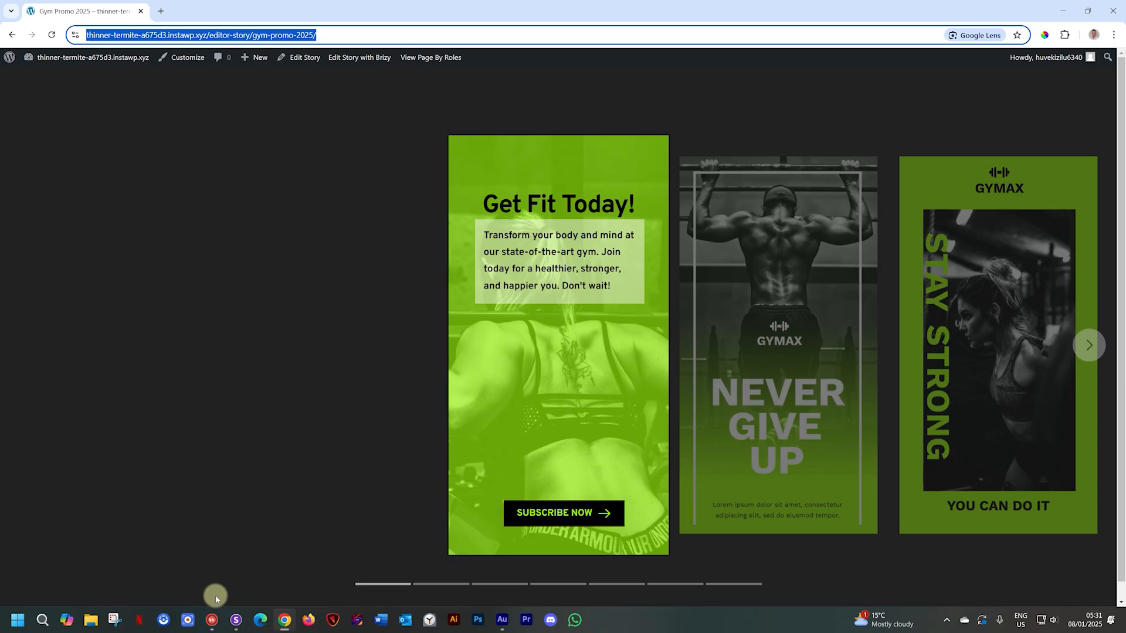
click(234, 620)
- Load the Gym Promo 2025 story URL in Sizzy across all device previews
click(287, 33)
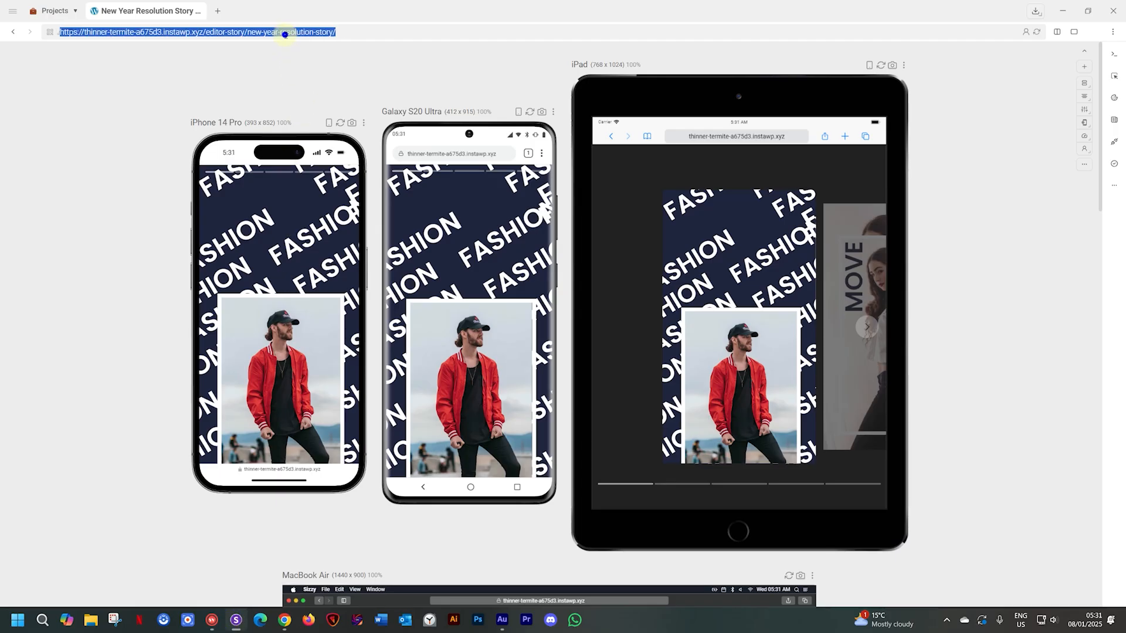
key(ctrl+v)
key(Return)
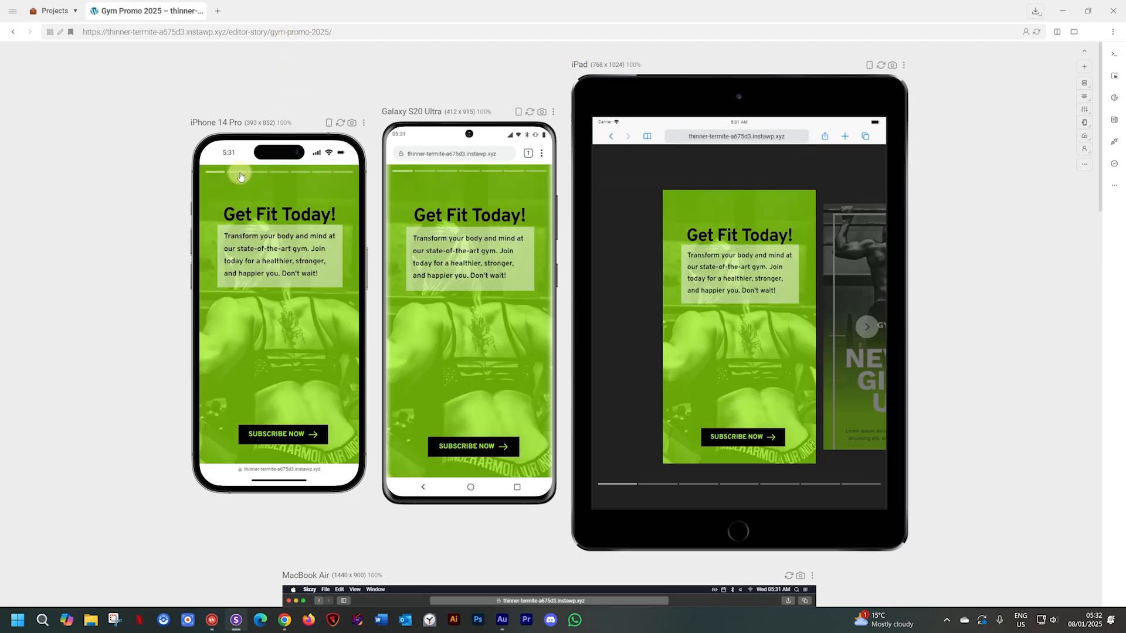
- Focus the iPhone 14 Pro preview, flip through all slides, and test SUBSCRIBE NOW
click(365, 124)
click(310, 144)
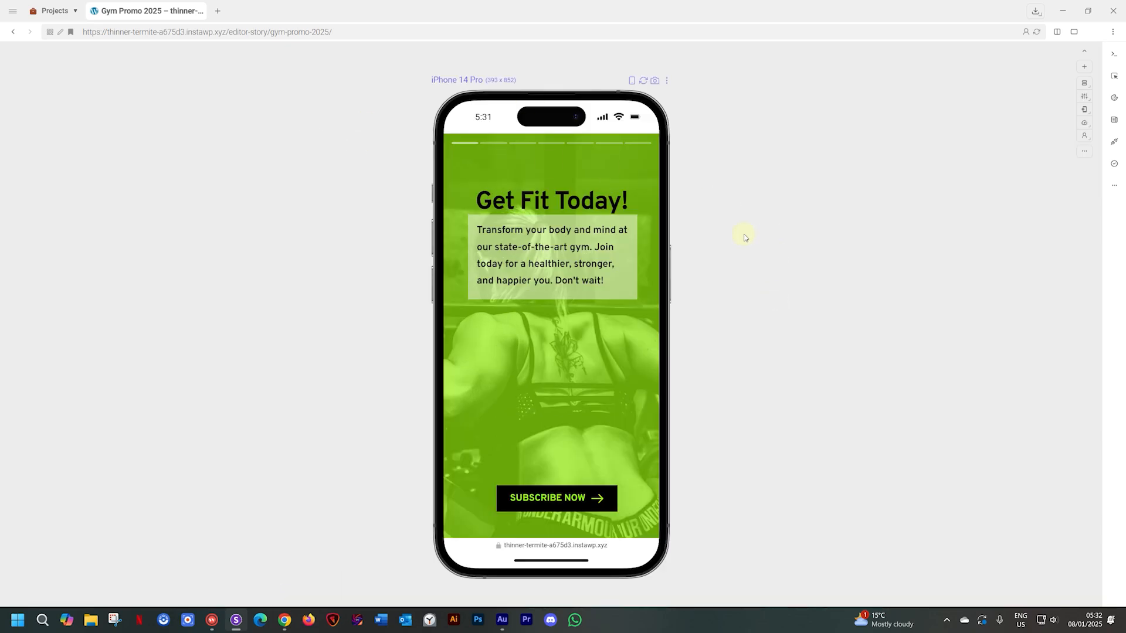
click(491, 143)
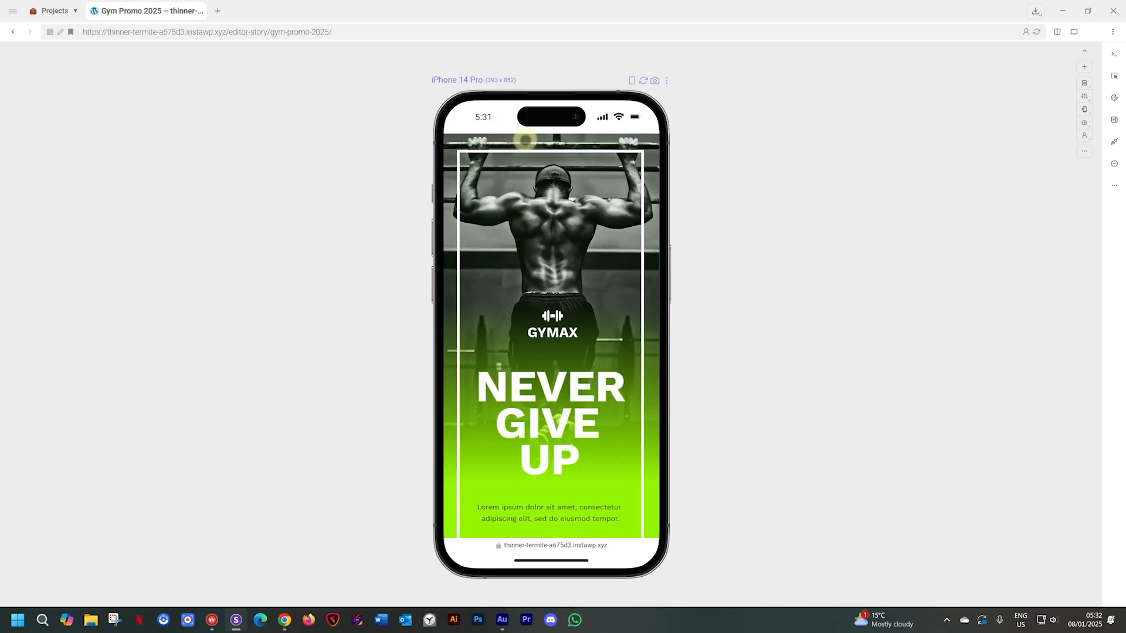
click(523, 143)
drag(639, 316, 439, 313)
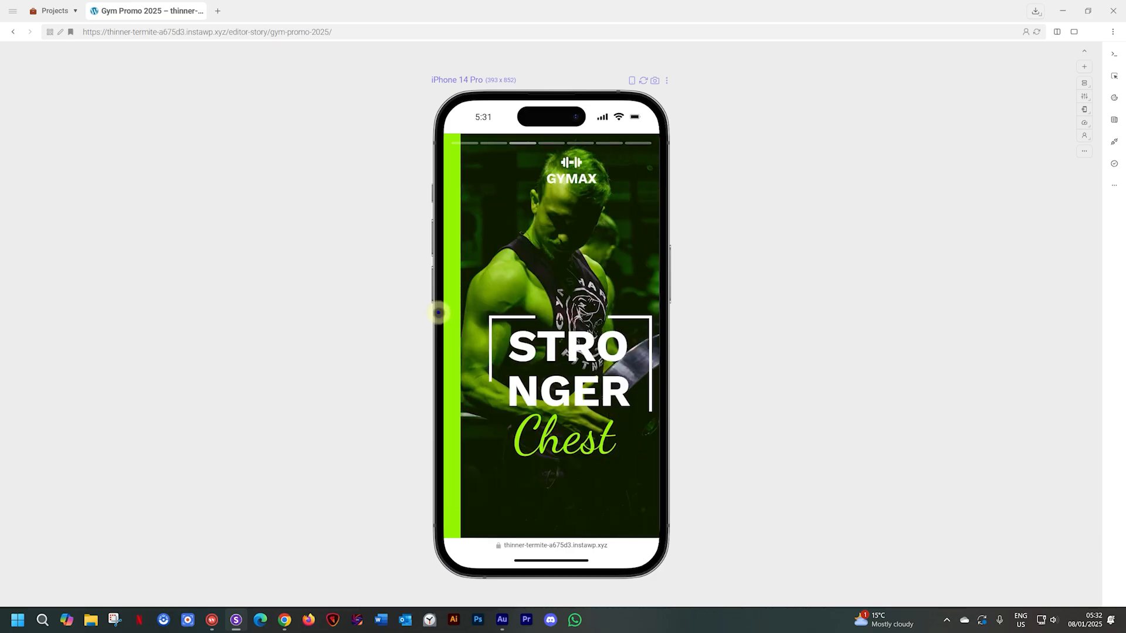
drag(595, 320, 473, 328)
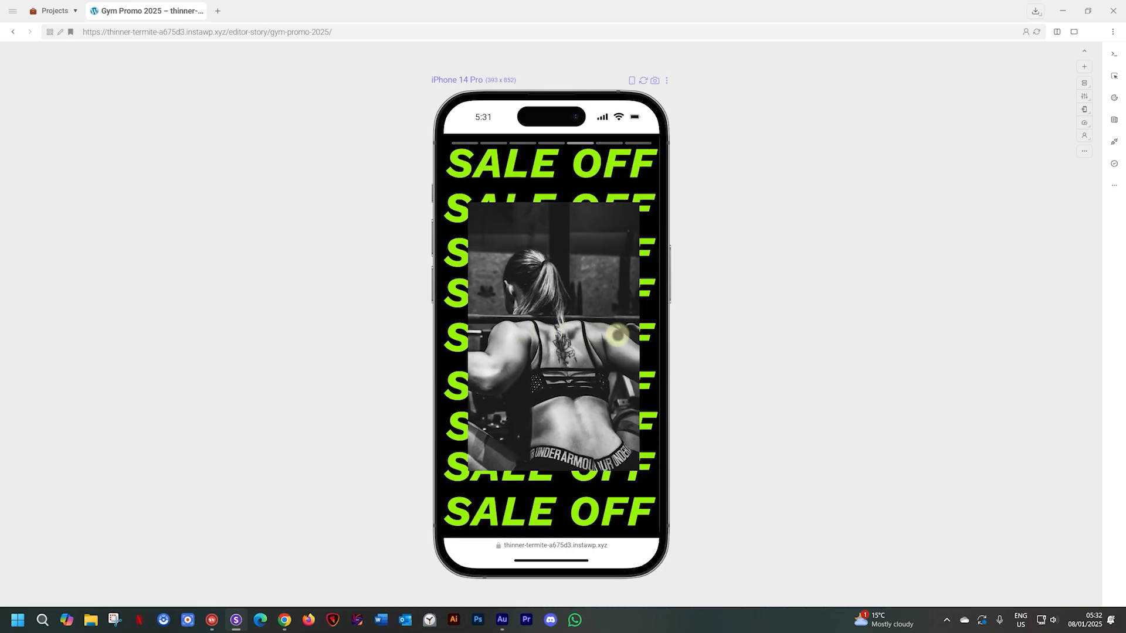
drag(611, 339, 437, 340)
drag(638, 344, 409, 344)
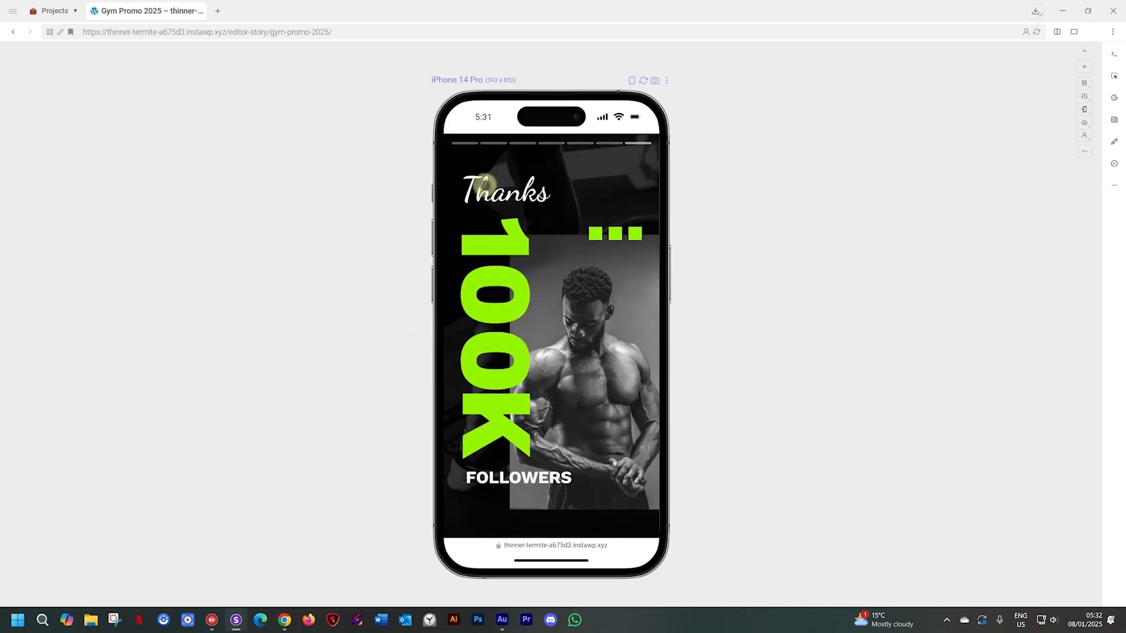
click(464, 142)
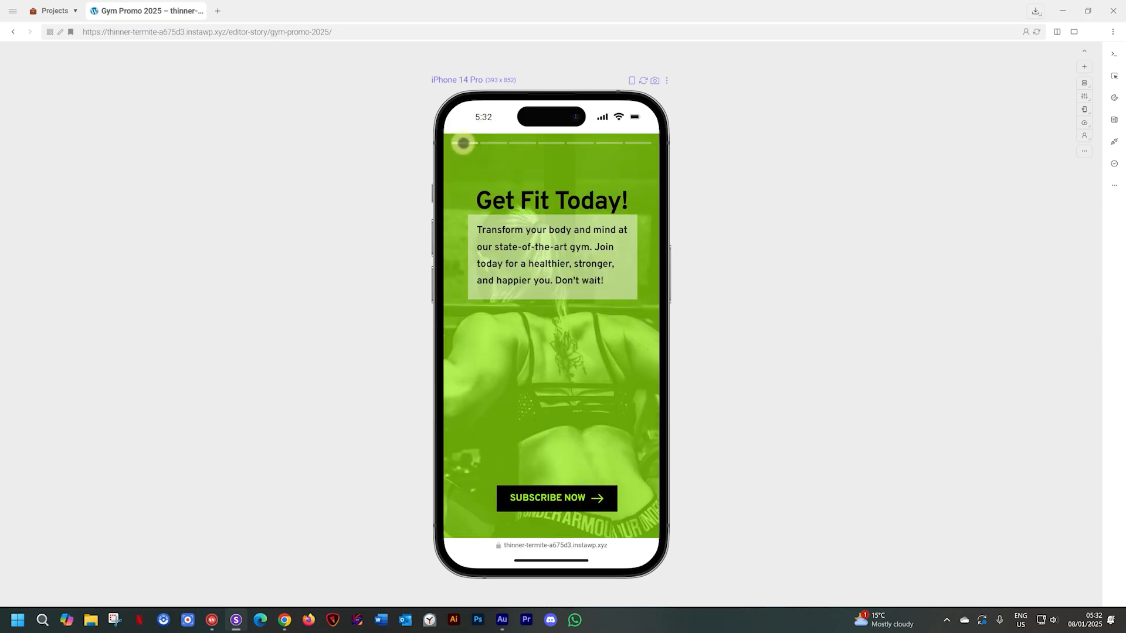
click(558, 498)
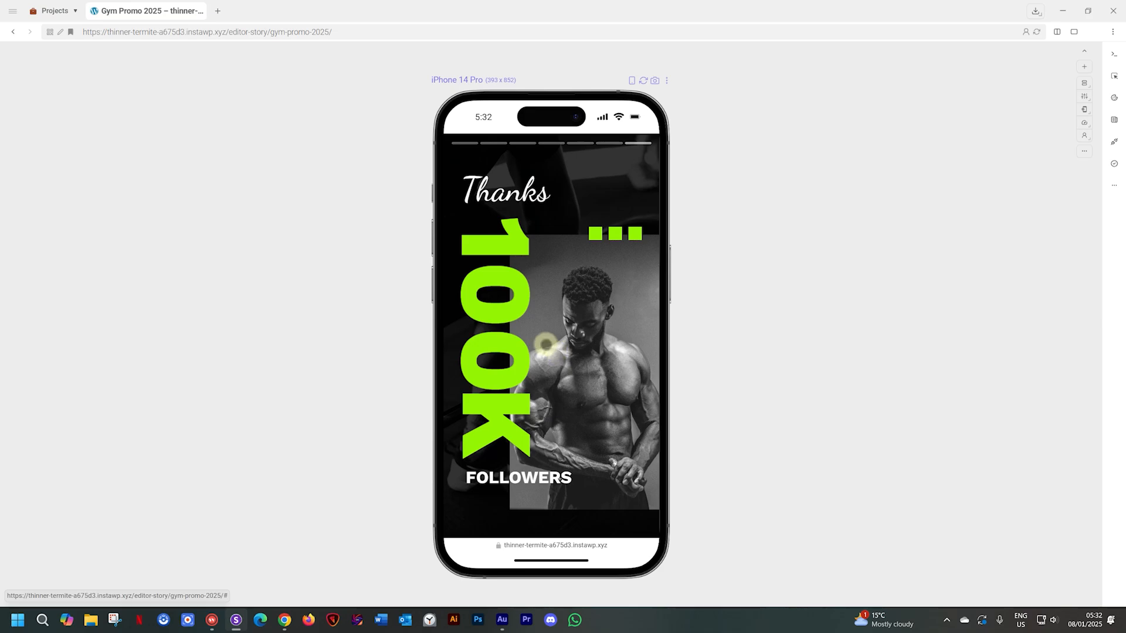
- Unfocus to review tablet, laptop and desktop previews, then return to the live story in Chrome
click(667, 81)
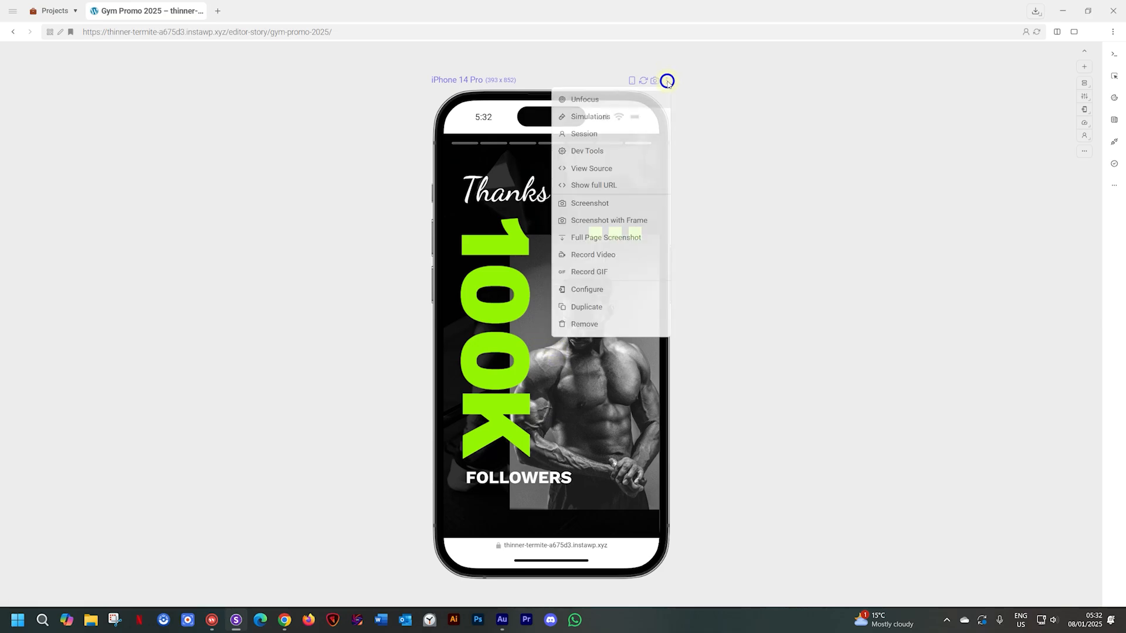
click(642, 103)
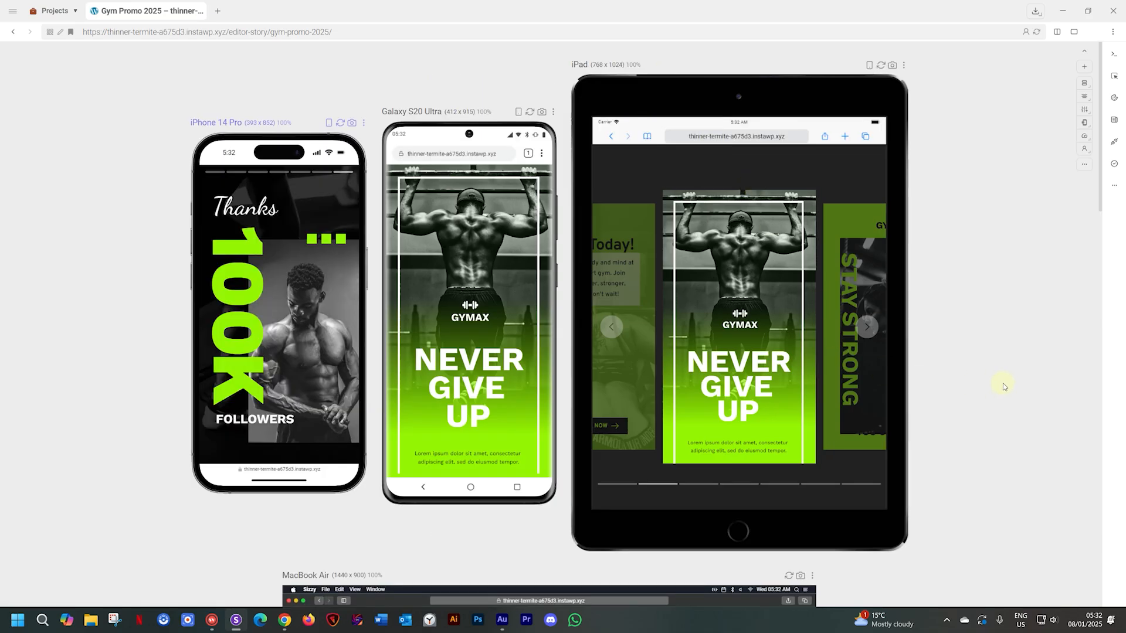
scroll(1003, 383, down, 6)
scroll(953, 347, down, 3)
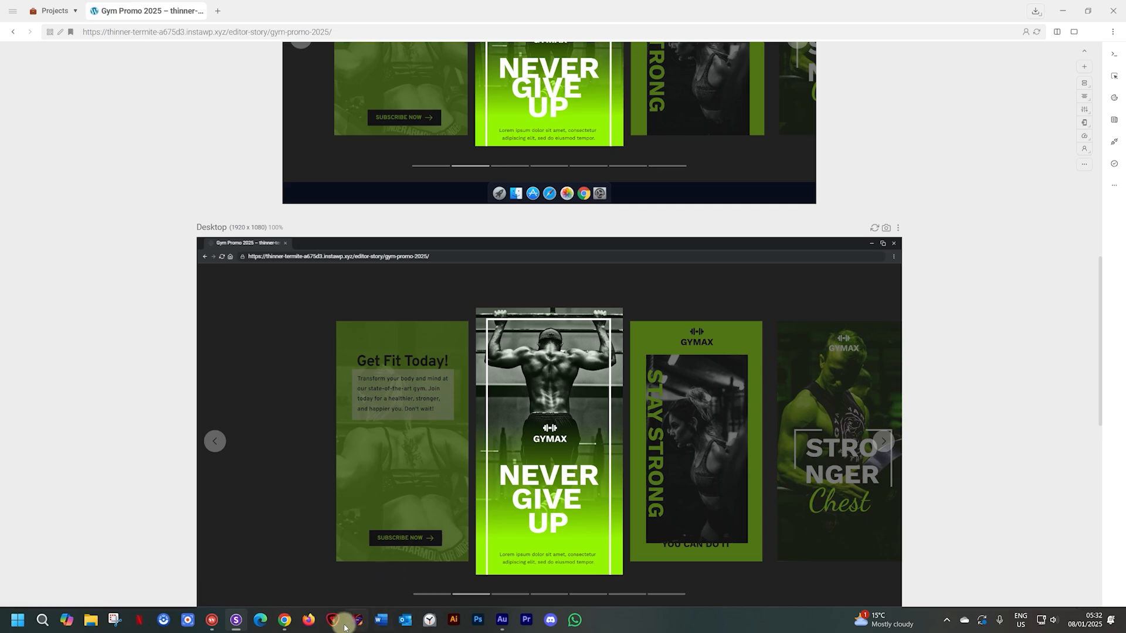
click(284, 621)
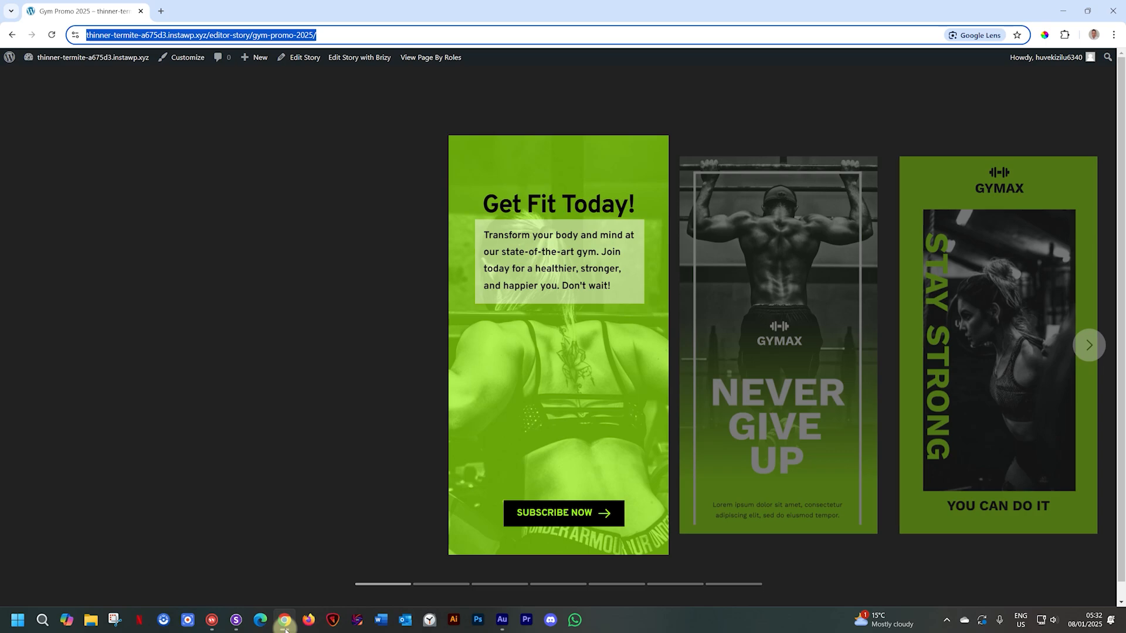
- Go back from the live story page to the Gym Promo 2025 Edit Story screen
click(11, 35)
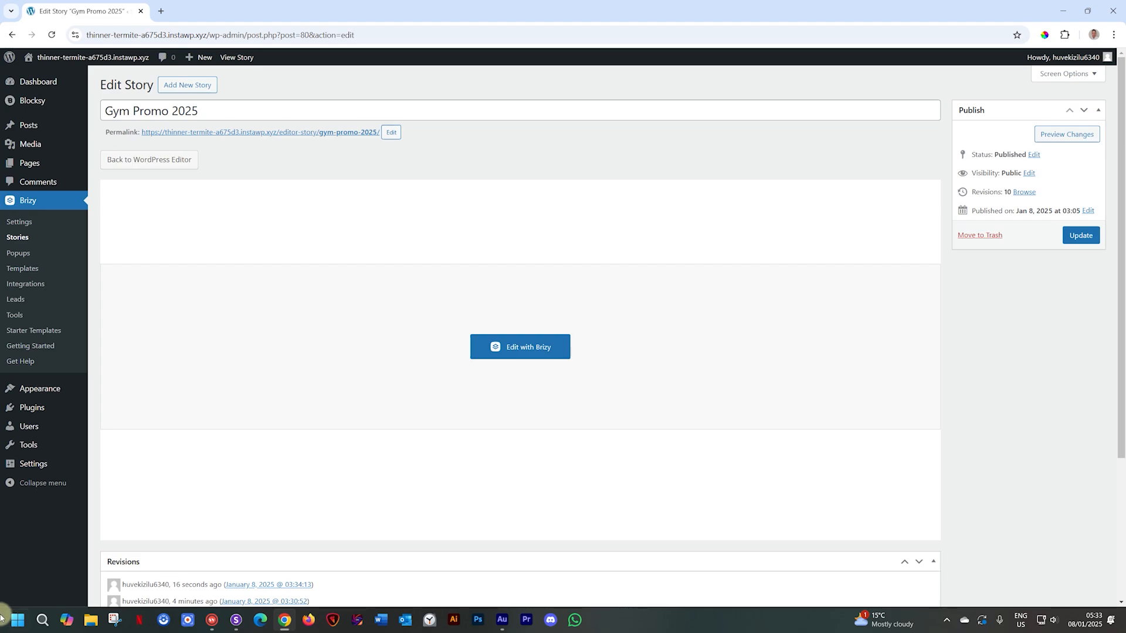
mouse_move(48, 393)
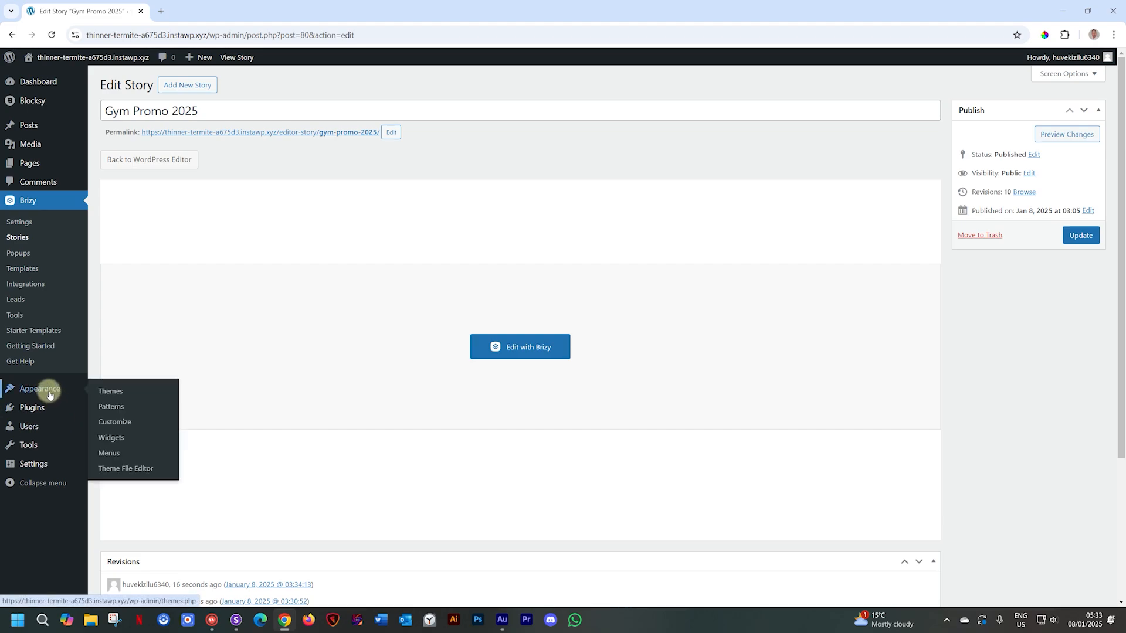
- On the Menus screen, enable Stories as menu items via Screen Options
click(112, 454)
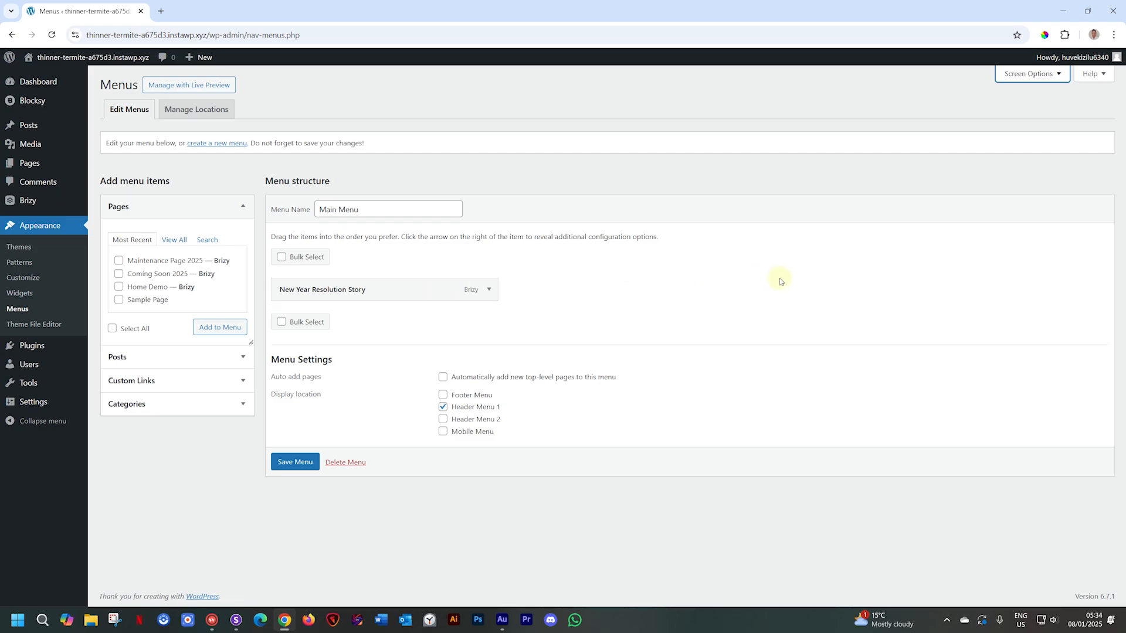
click(1054, 75)
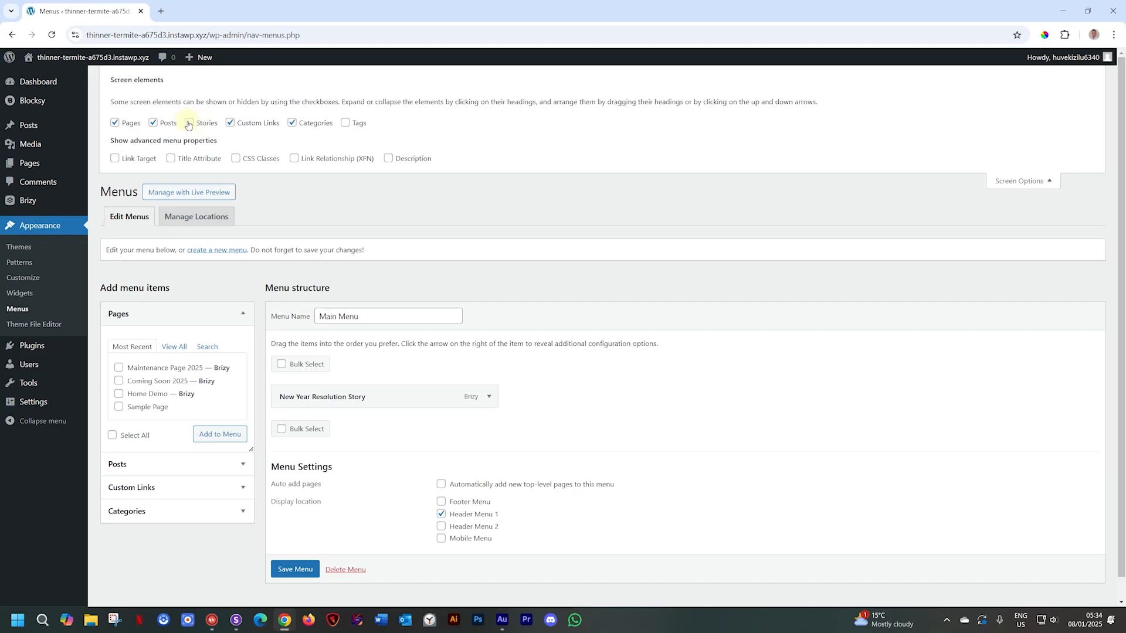
click(224, 147)
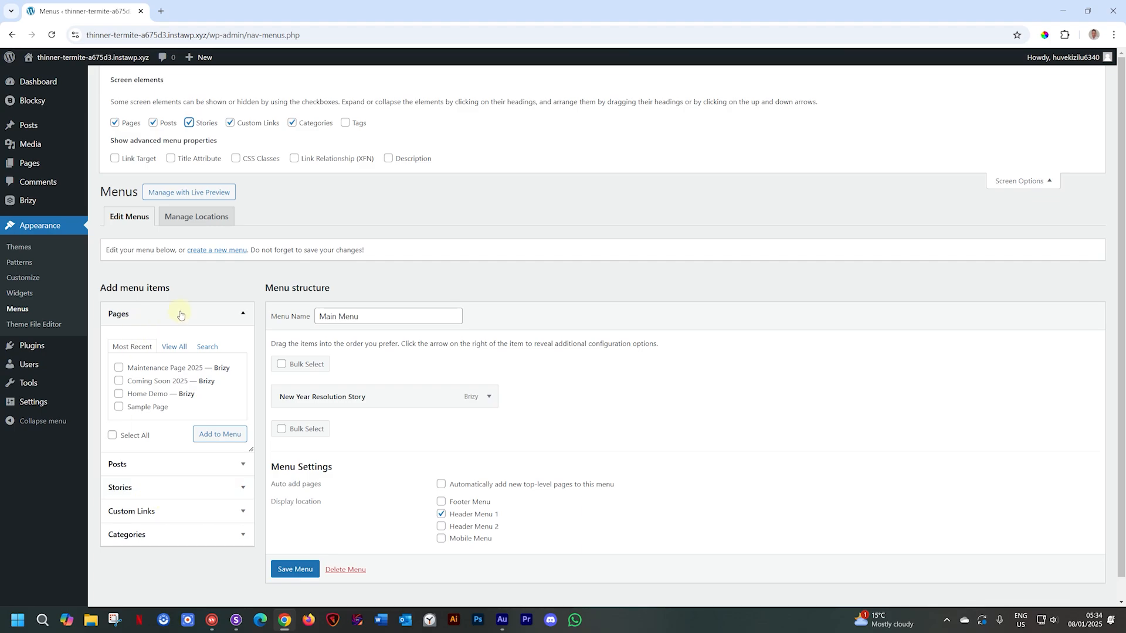
click(1008, 183)
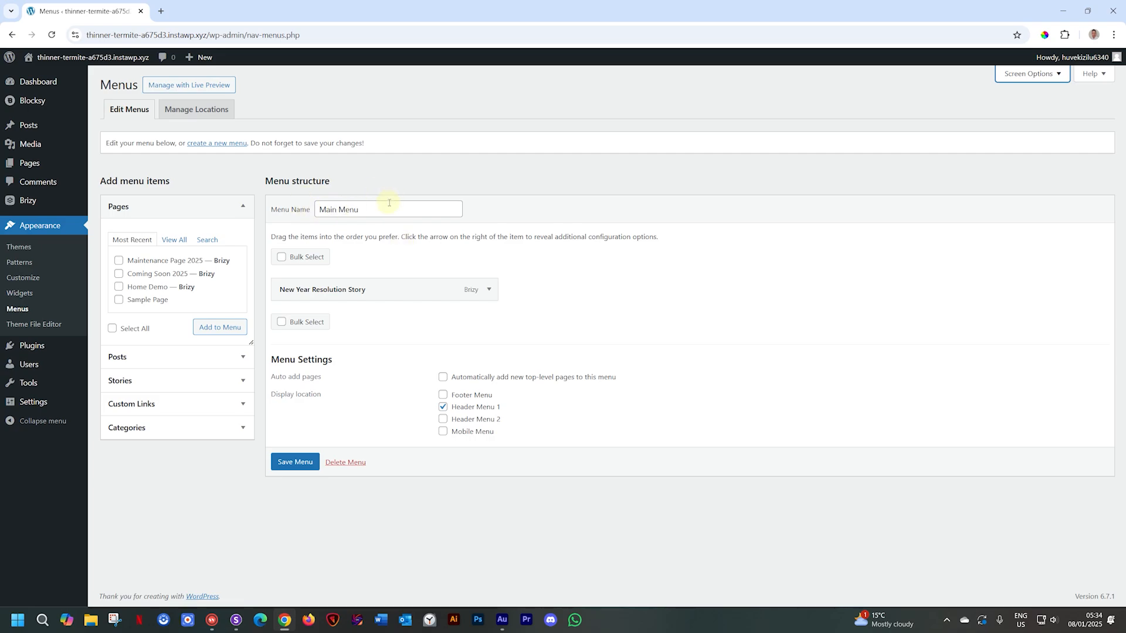
- Add Gym Promo 2025 from Stories to the Main Menu and save it
click(242, 380)
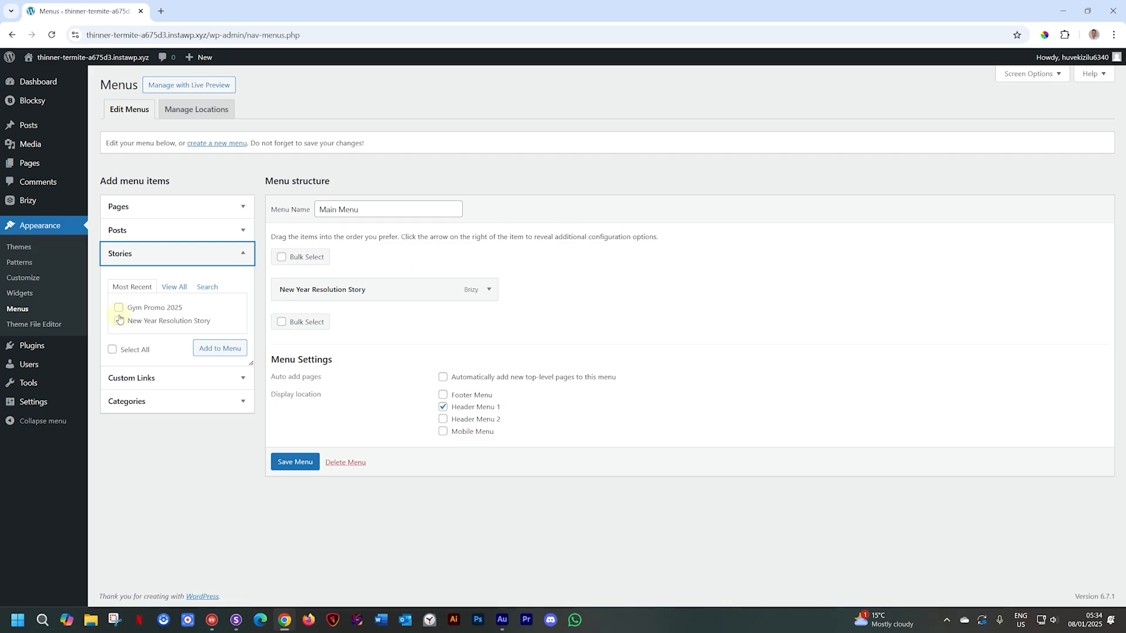
click(119, 307)
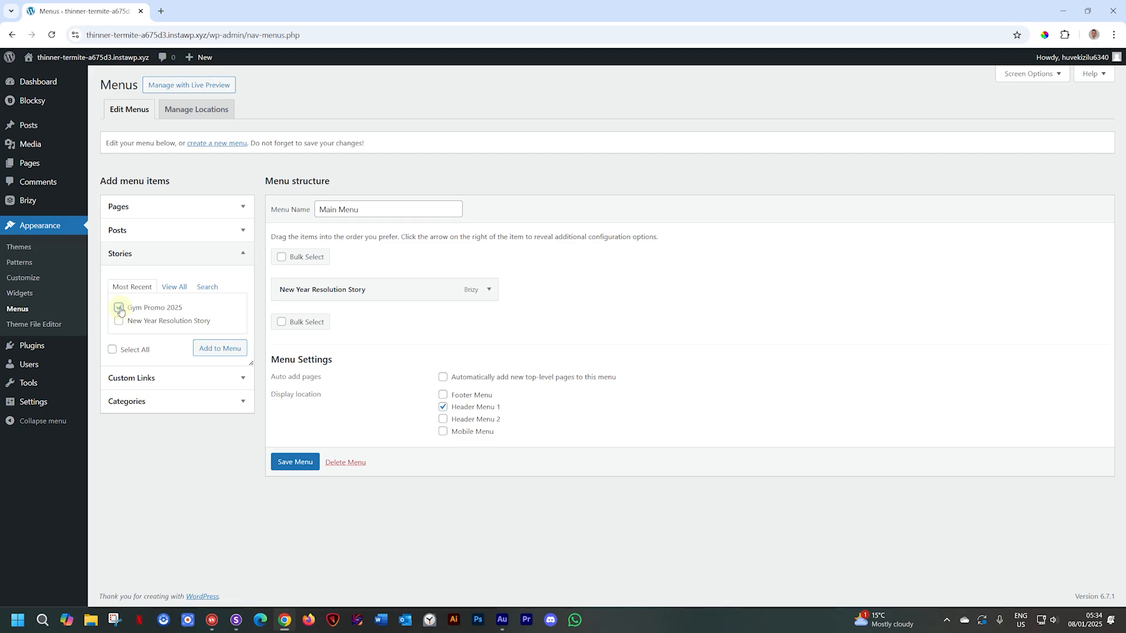
click(226, 349)
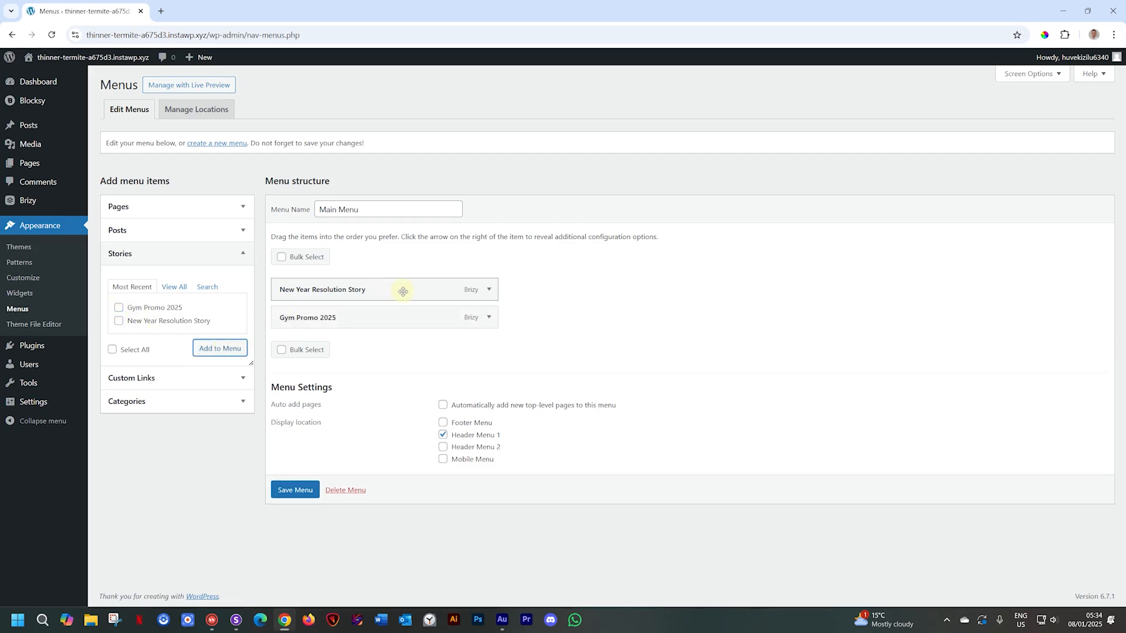
click(293, 490)
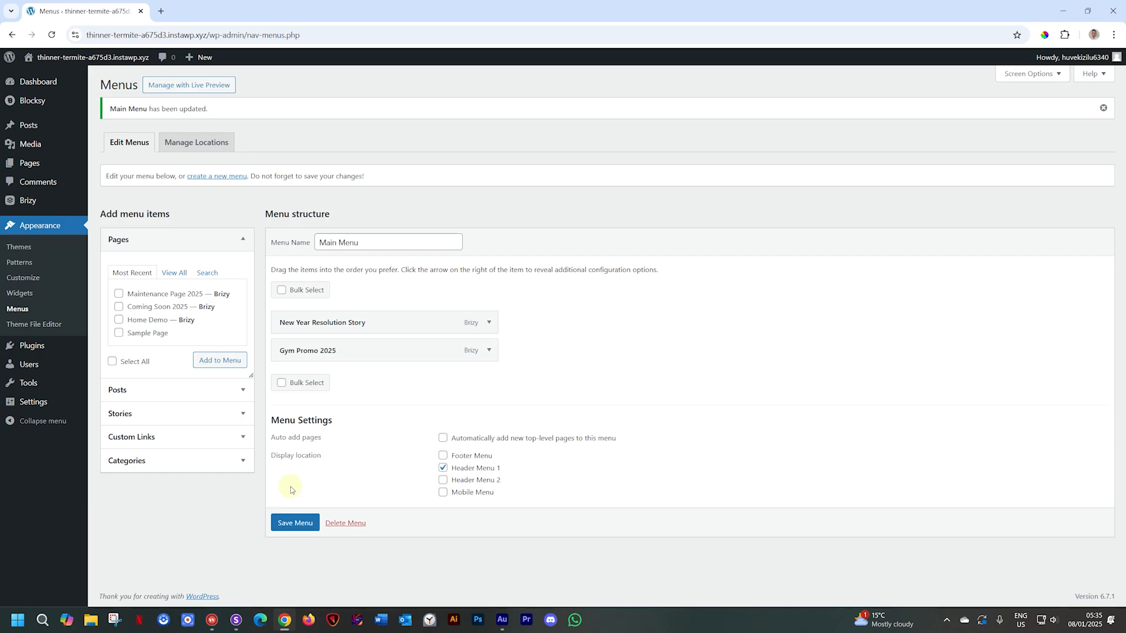
click(37, 162)
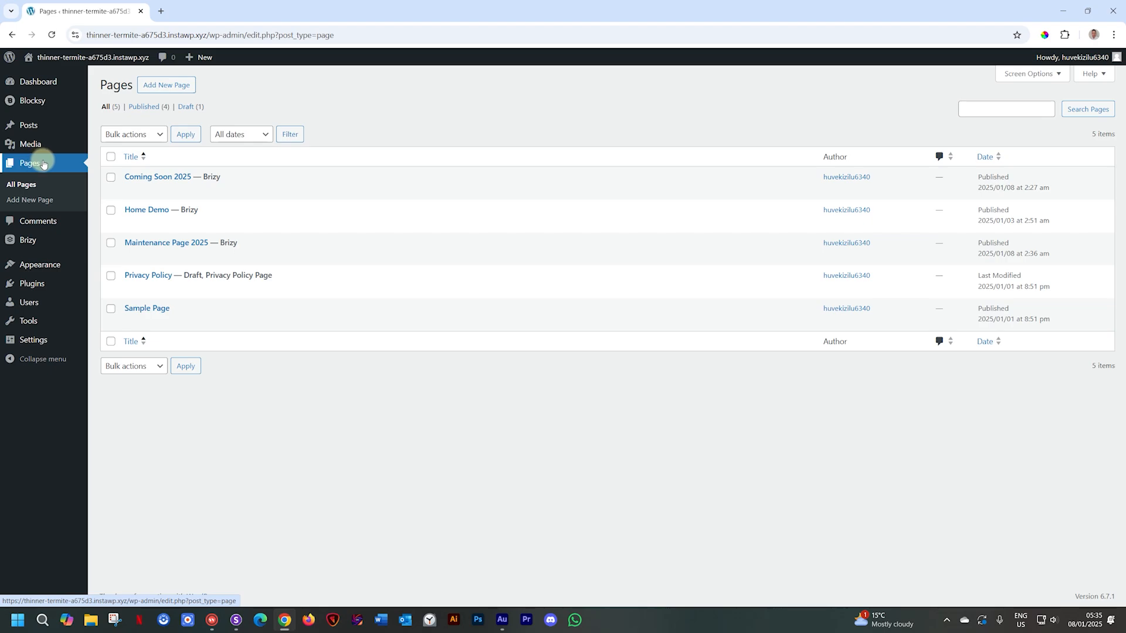
- Open Home Demo in Brizy and drop a Menu element into the header, removing the placeholder
mouse_move(136, 212)
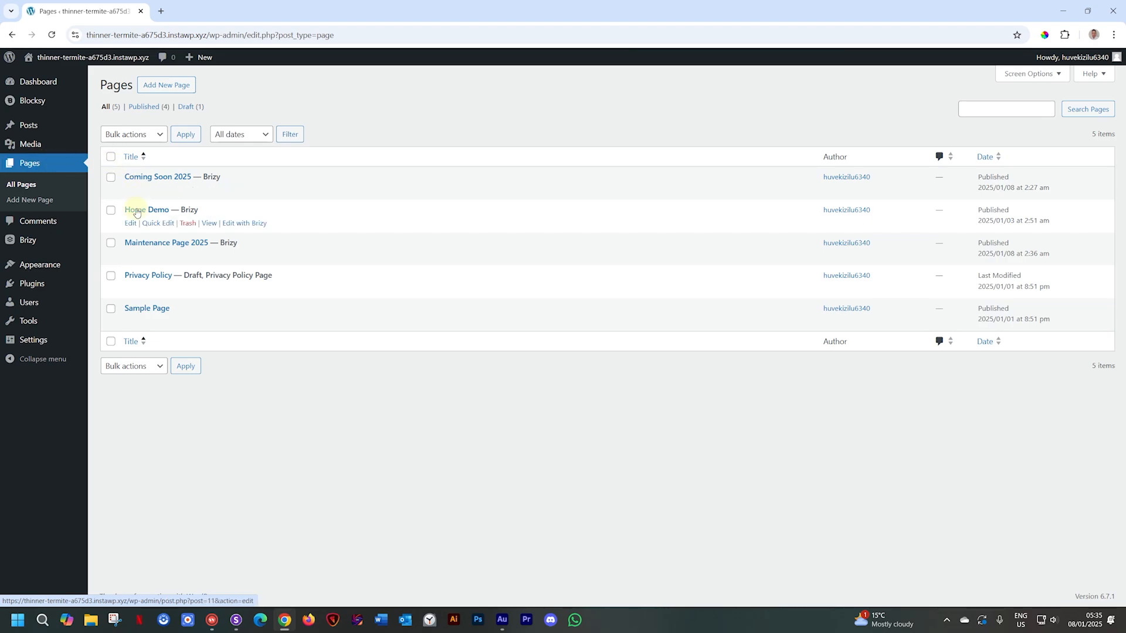
click(249, 225)
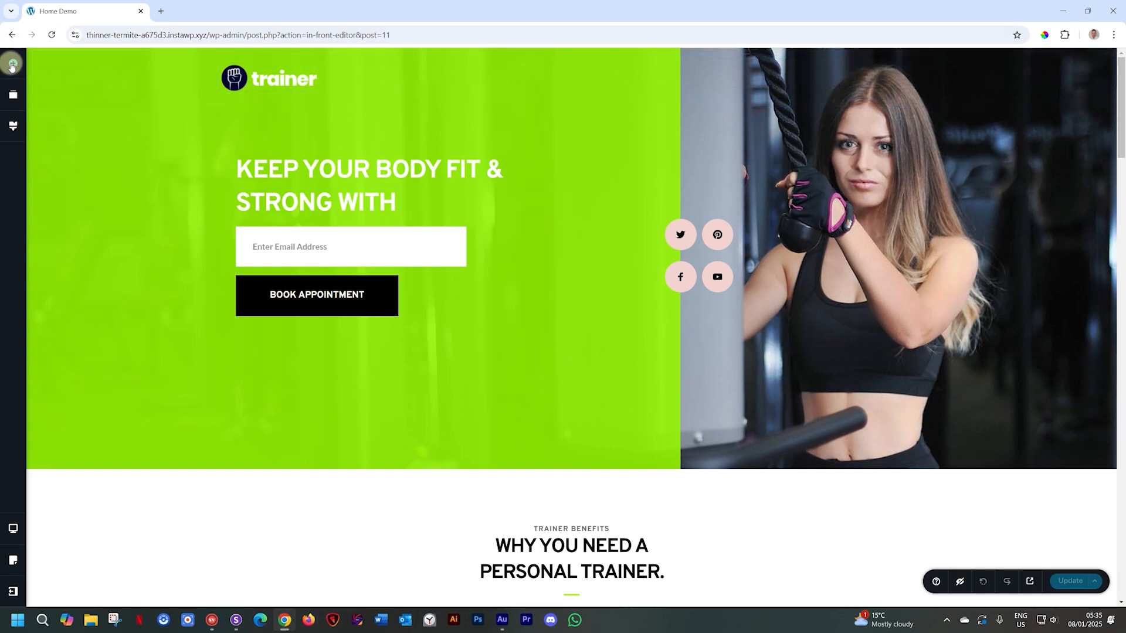
click(12, 64)
text(menu)
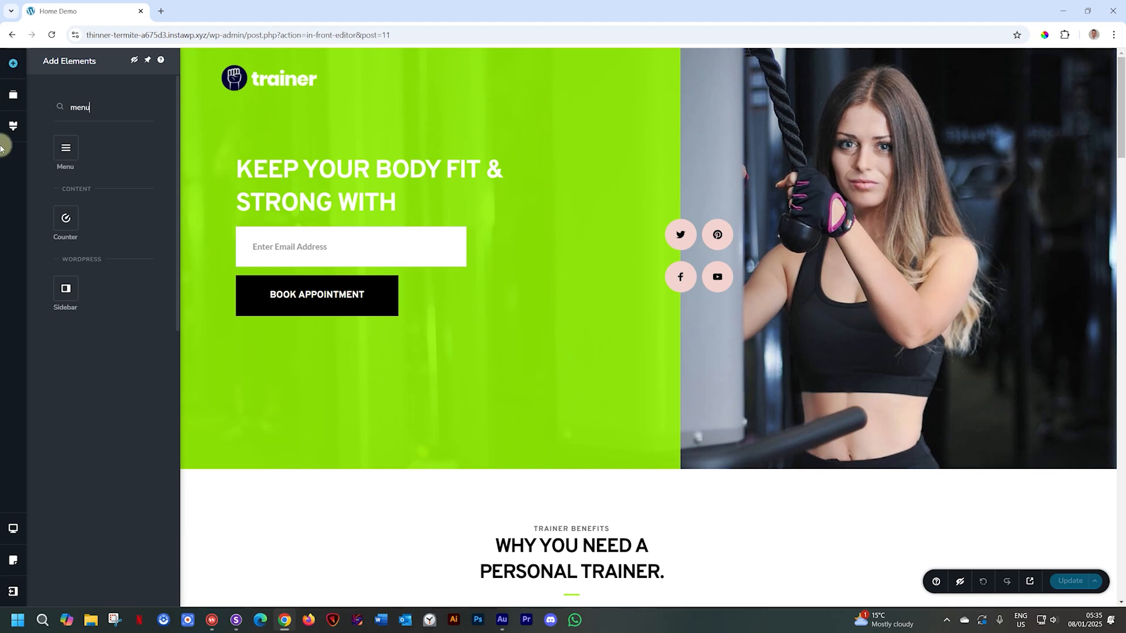
drag(59, 145, 849, 89)
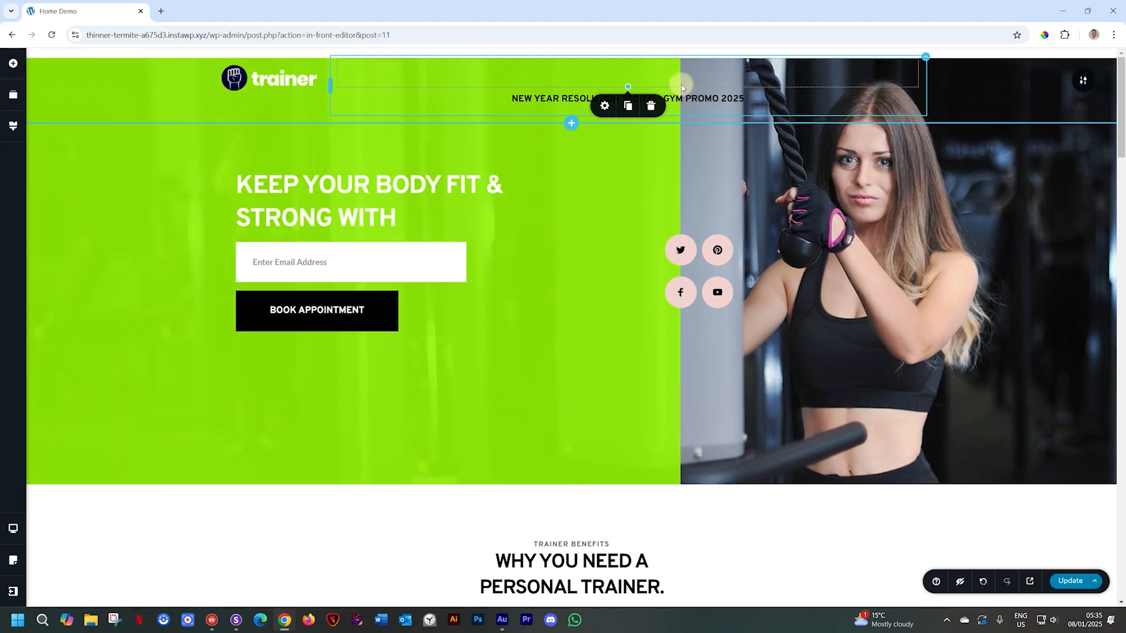
click(648, 108)
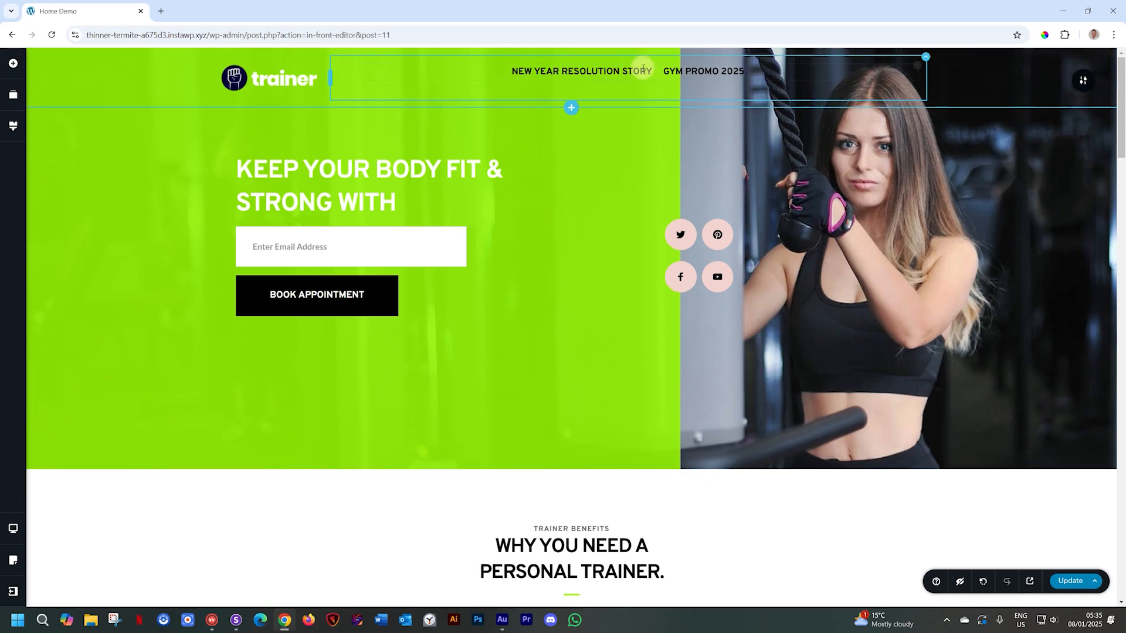
click(655, 70)
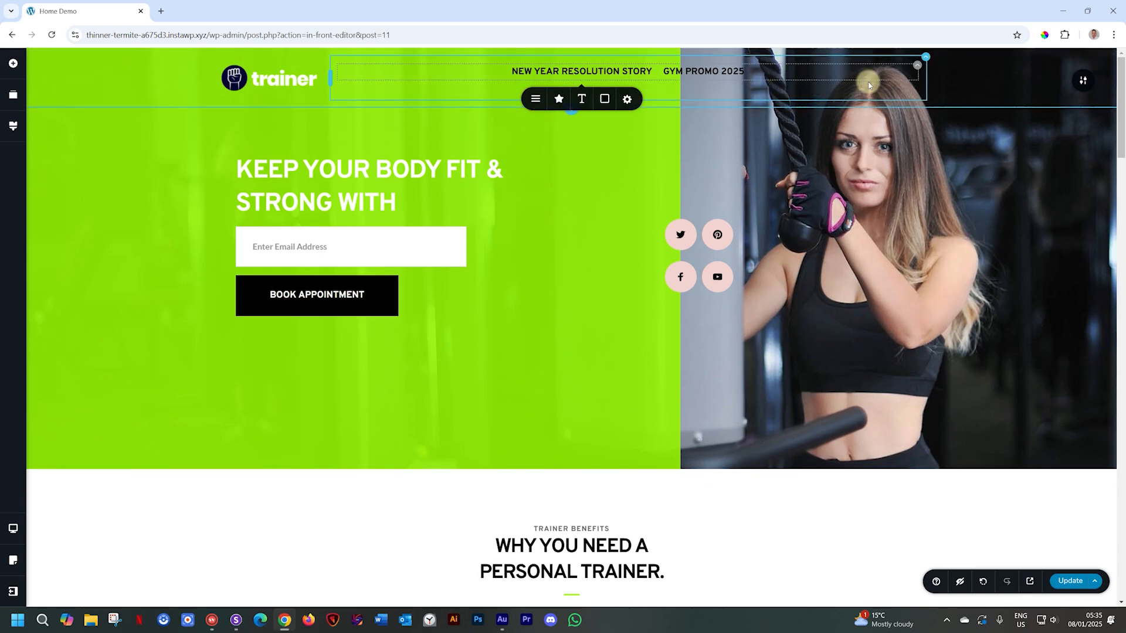
- Left-align the menu beside the trainer logo, centre it vertically, then update and preview the page
click(915, 67)
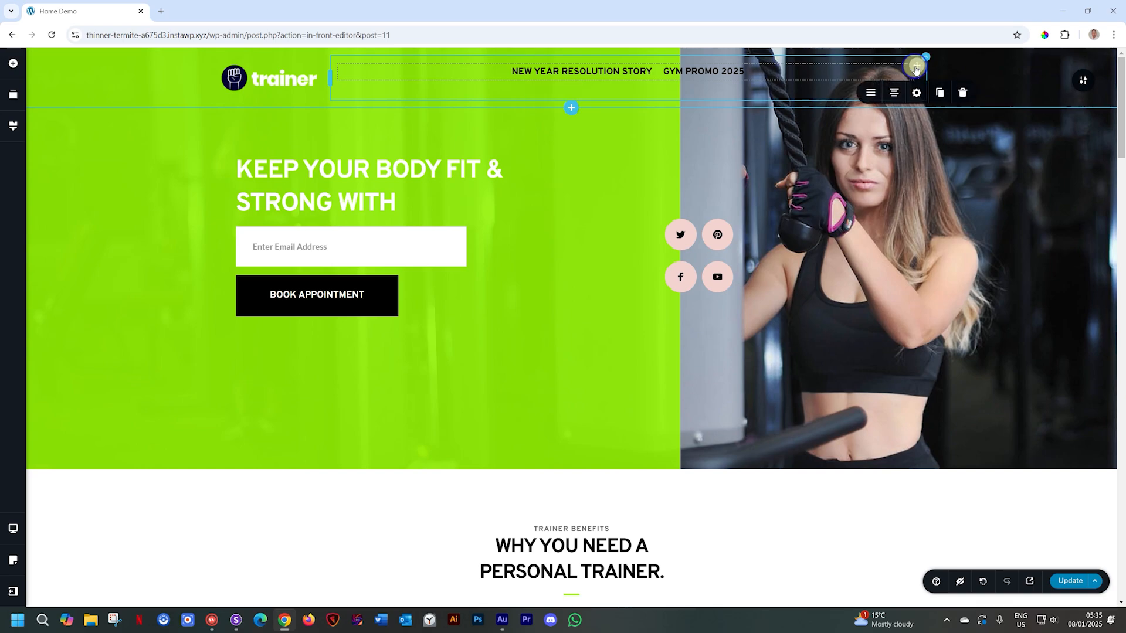
click(892, 92)
click(891, 92)
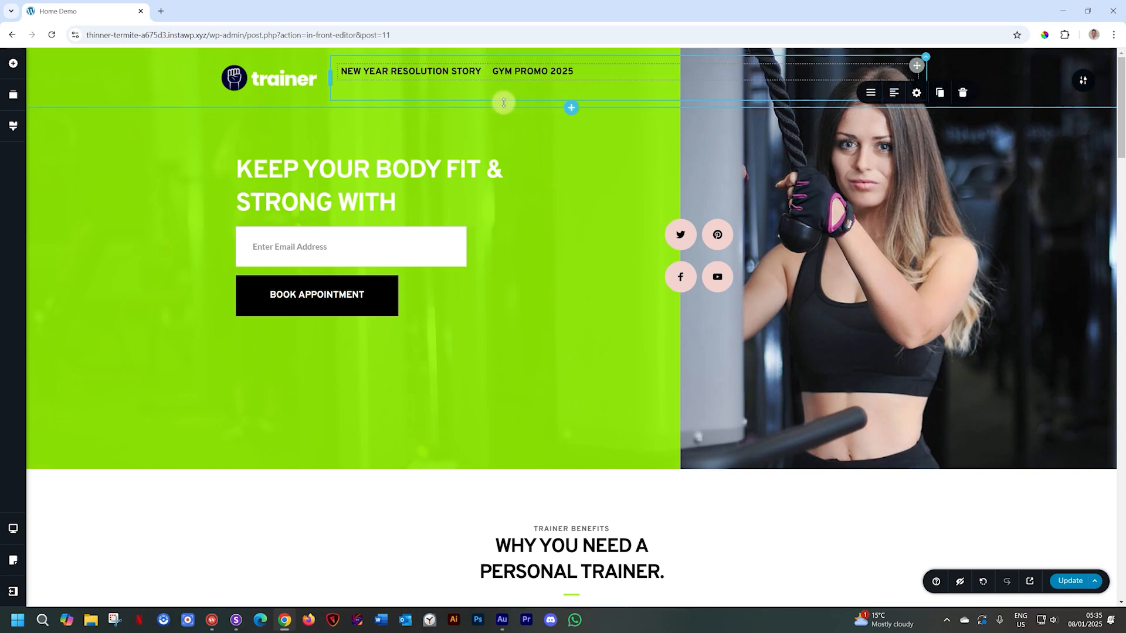
click(869, 94)
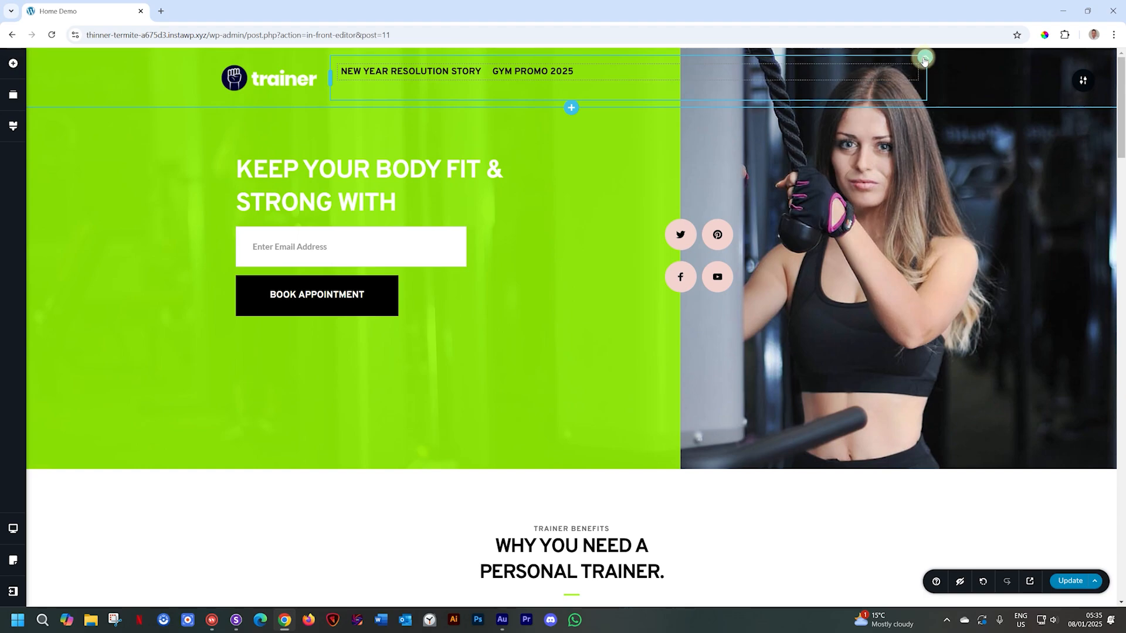
click(963, 86)
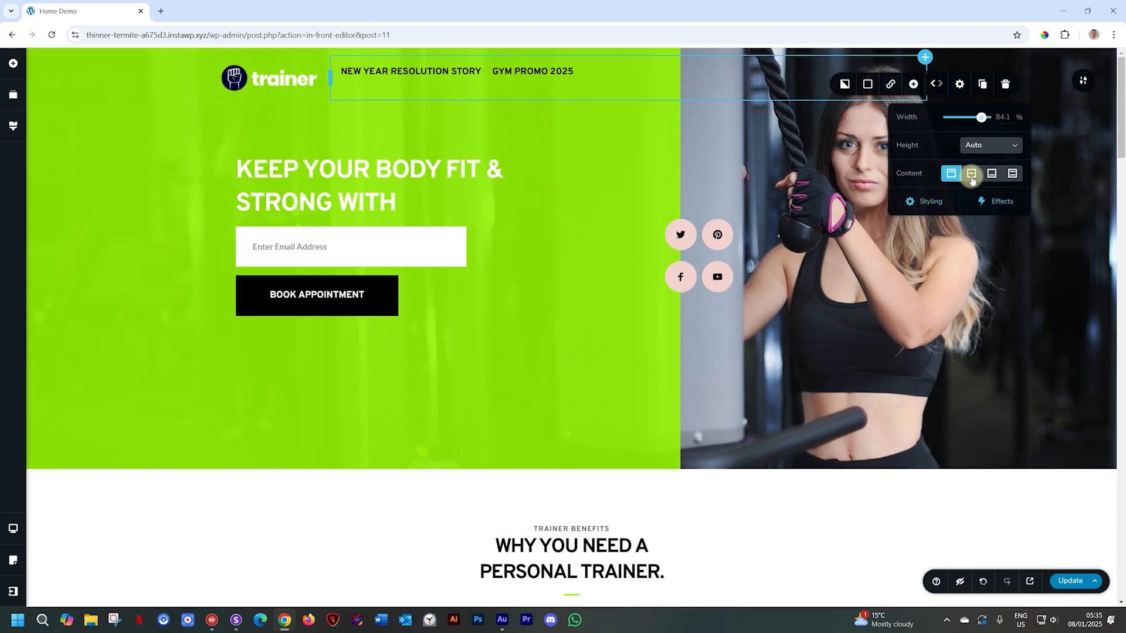
click(971, 173)
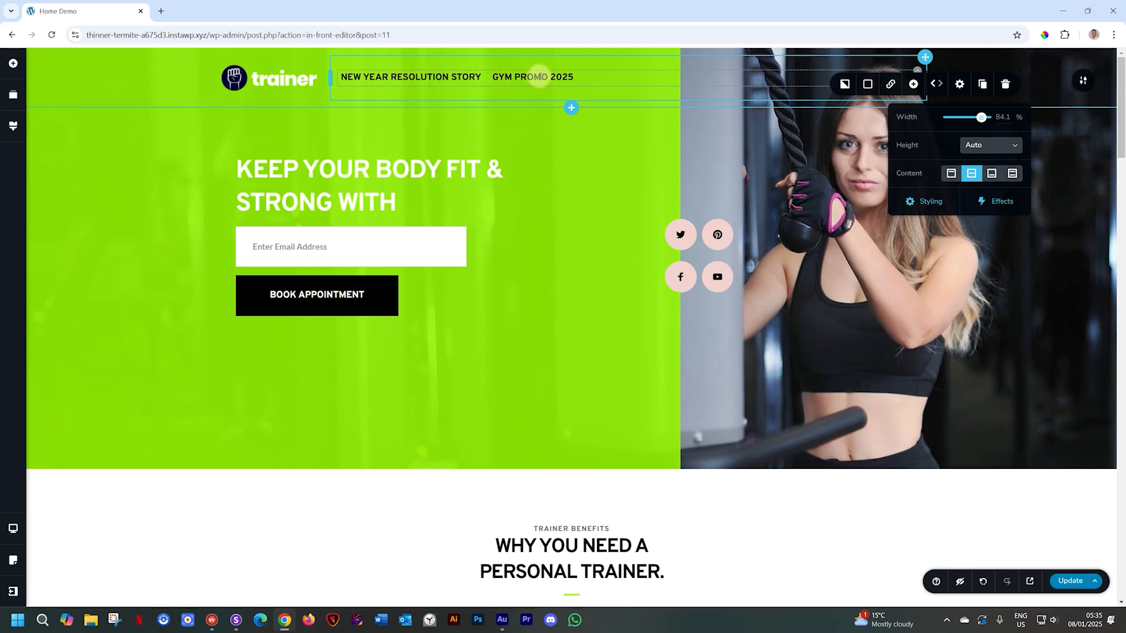
click(1060, 581)
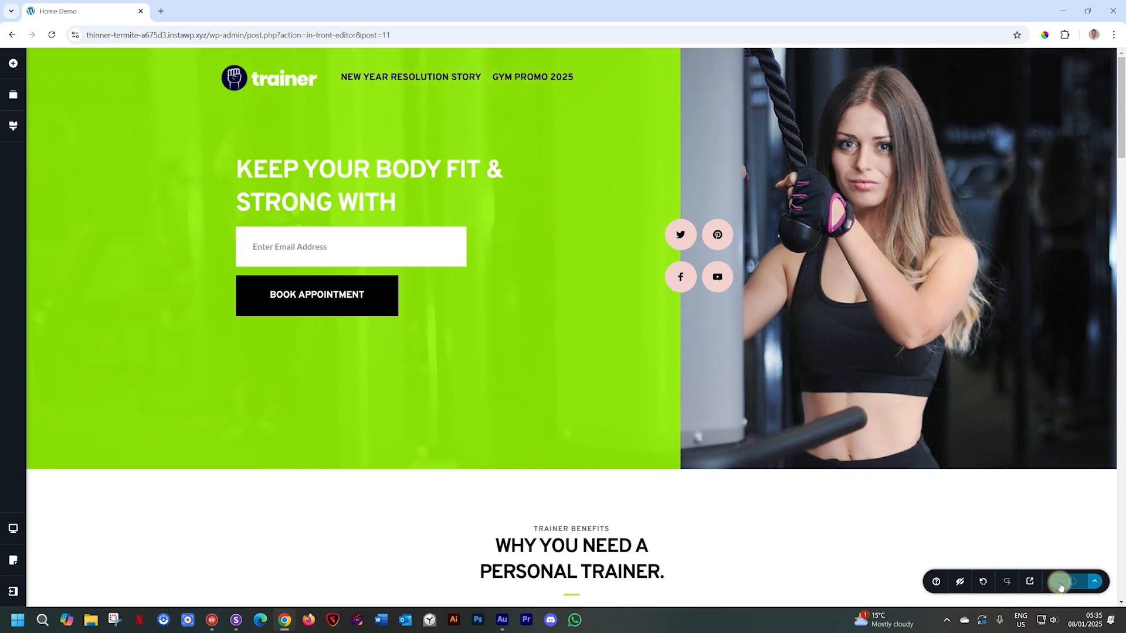
click(1029, 581)
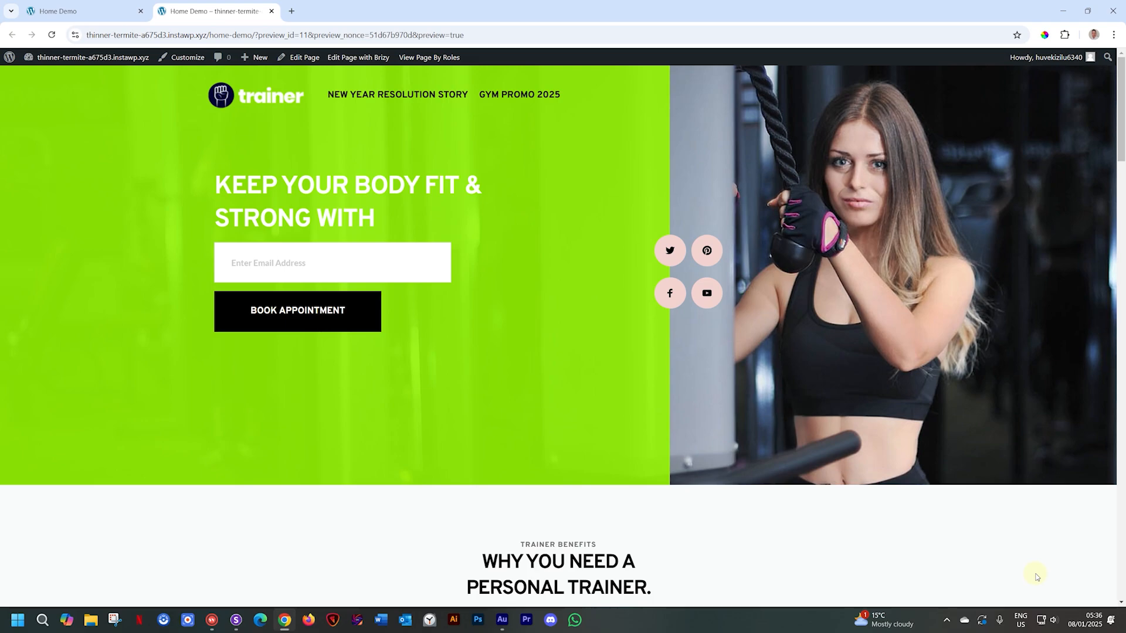
- Follow the GYM PROMO 2025 menu link in the preview, then return to the Home Demo editor
click(519, 96)
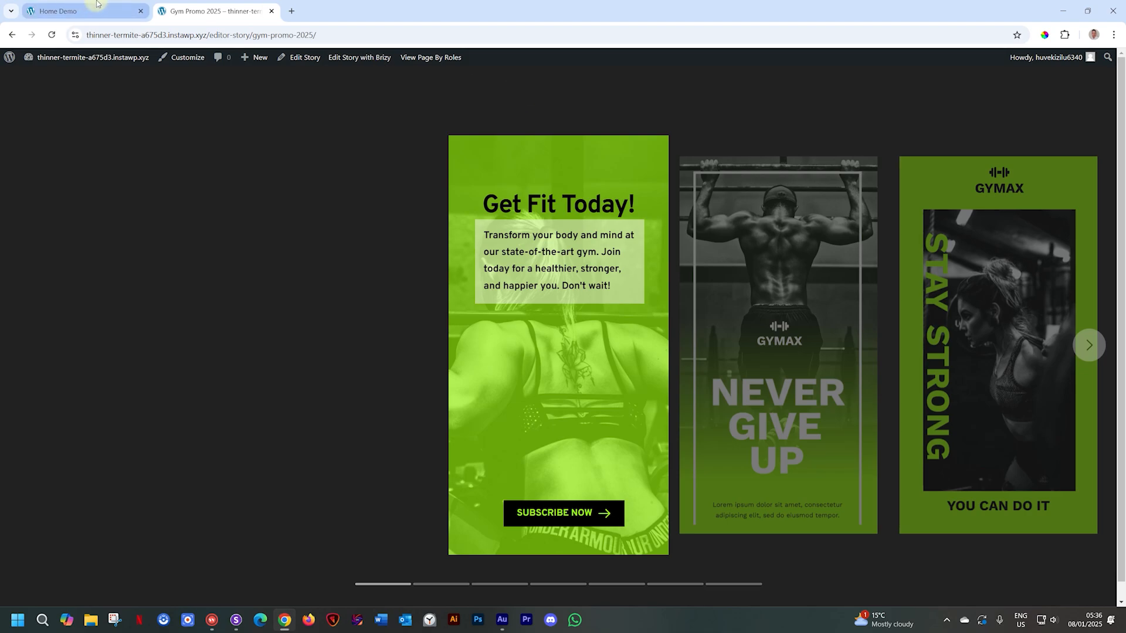
click(98, 19)
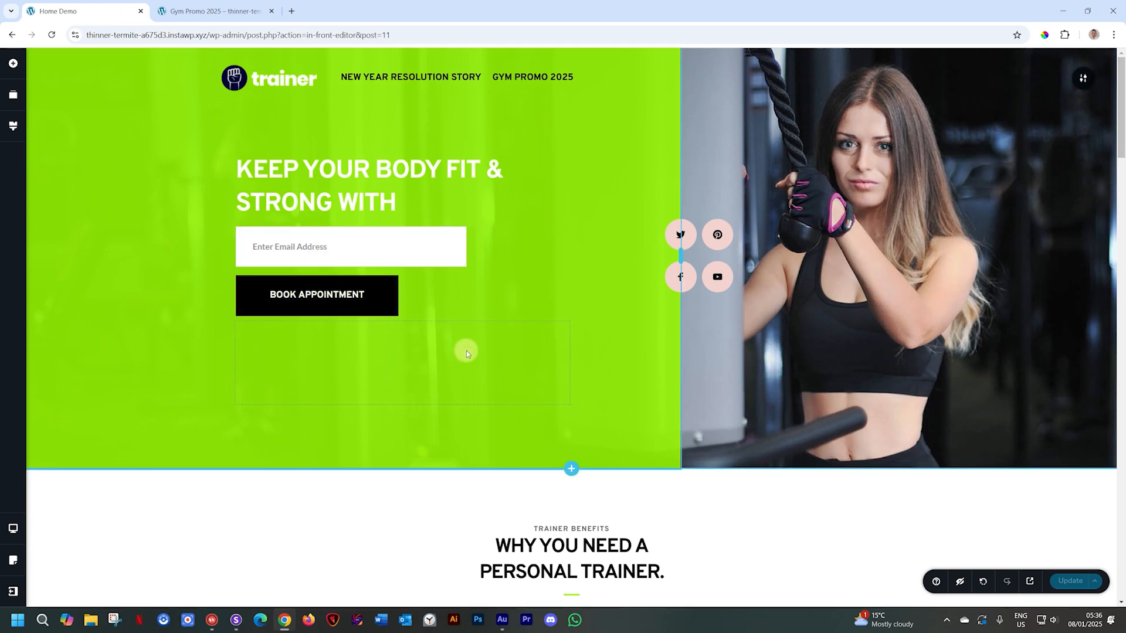
- Add a Button below the personal-trainer heading with text colour #000000
scroll(402, 399, down, 5)
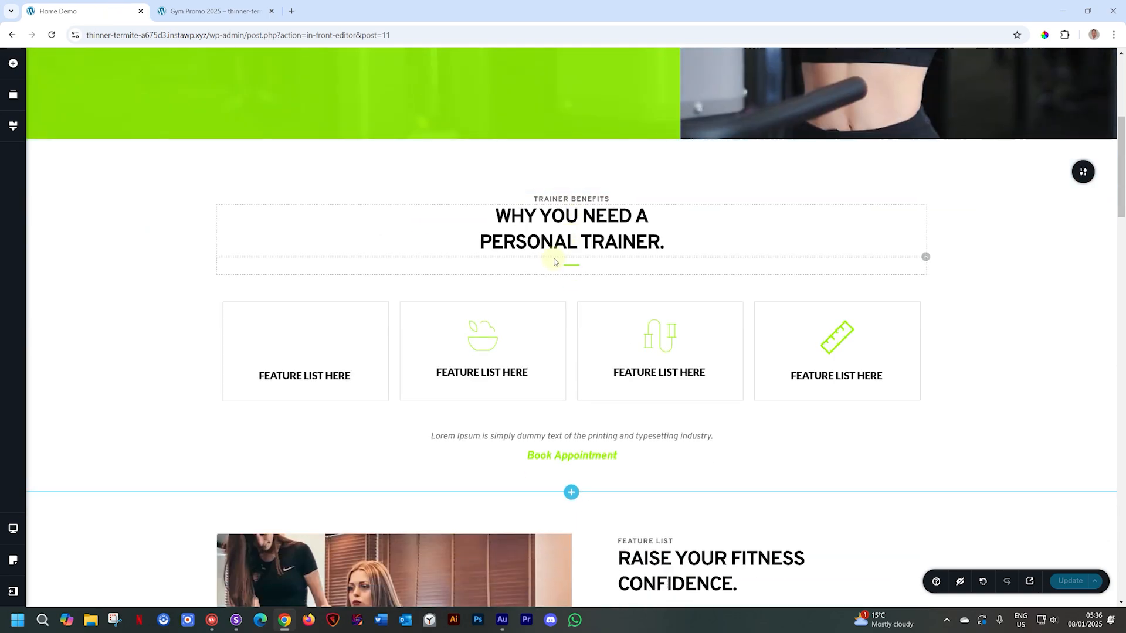
click(14, 66)
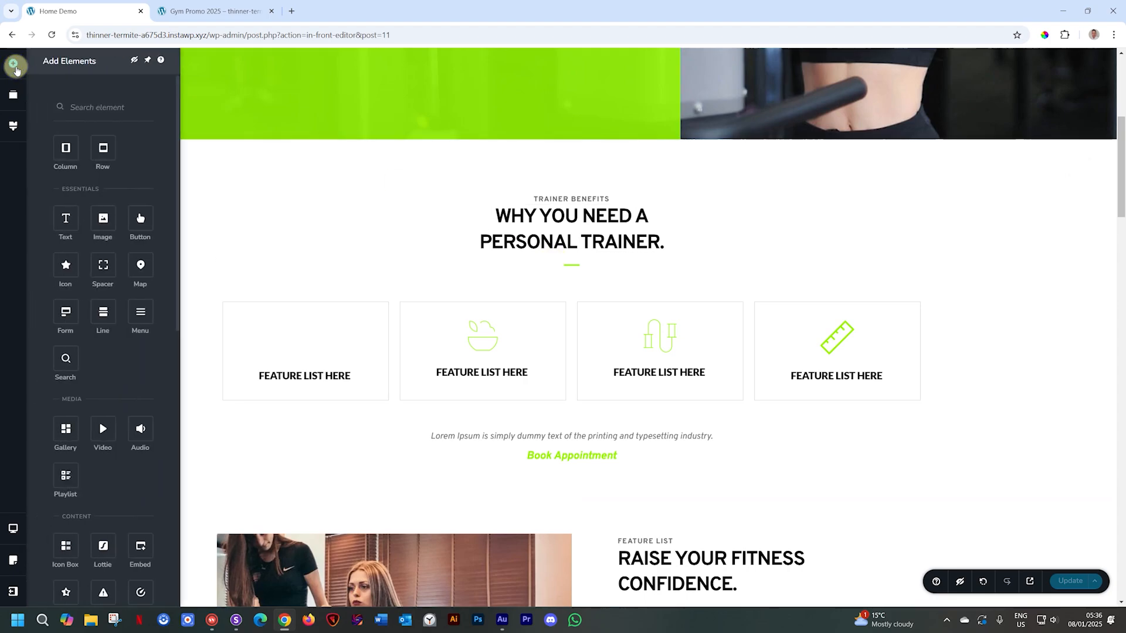
drag(140, 219, 535, 269)
click(595, 268)
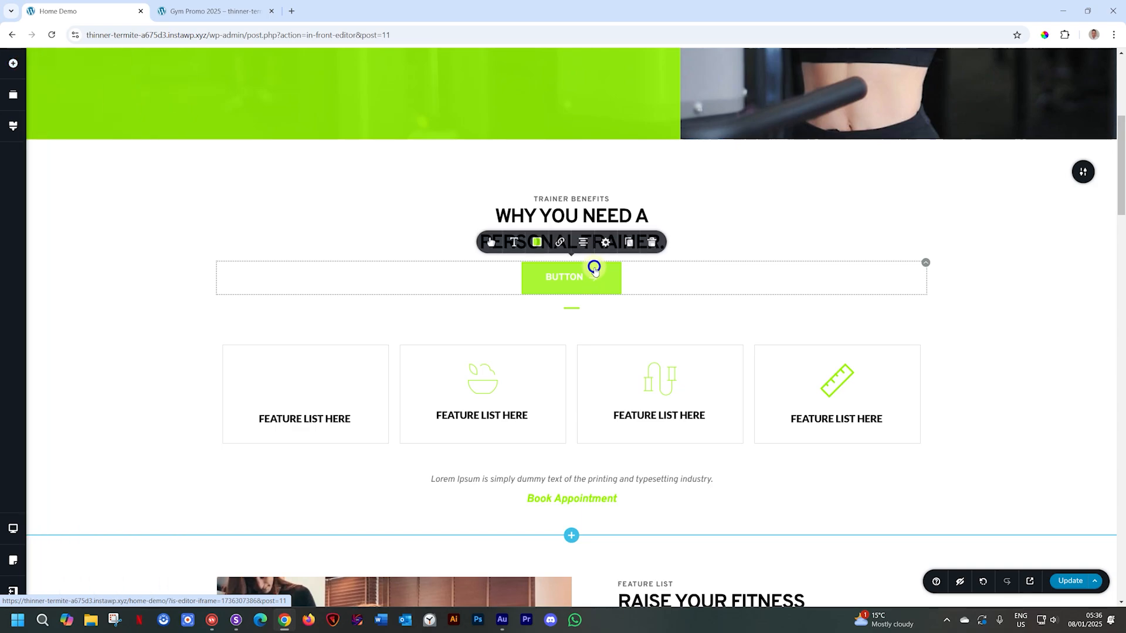
click(514, 244)
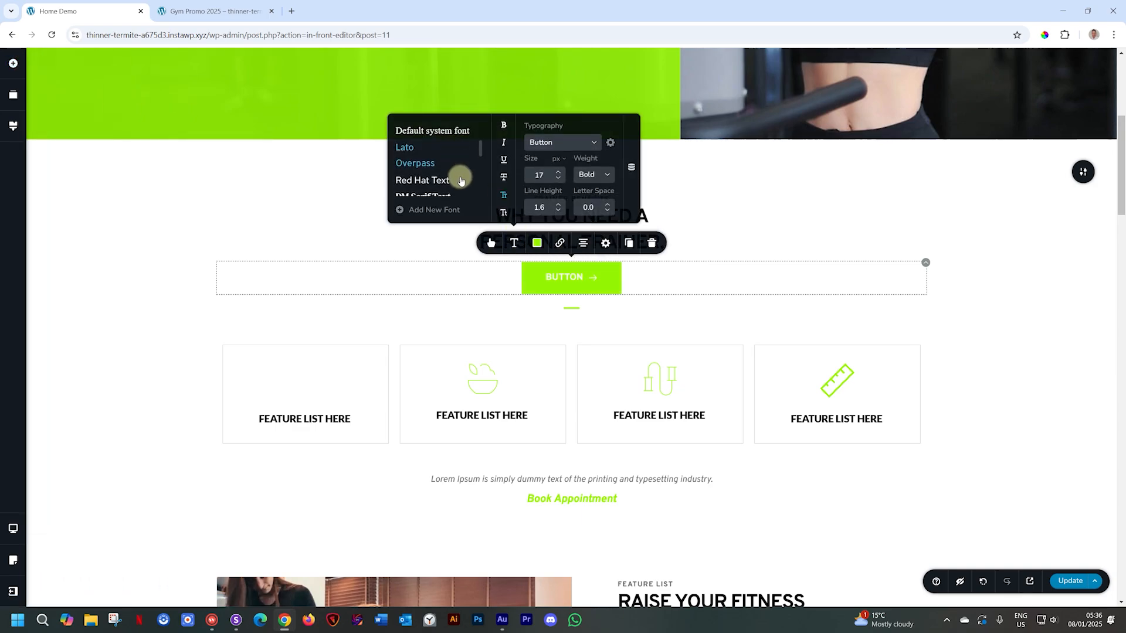
click(535, 244)
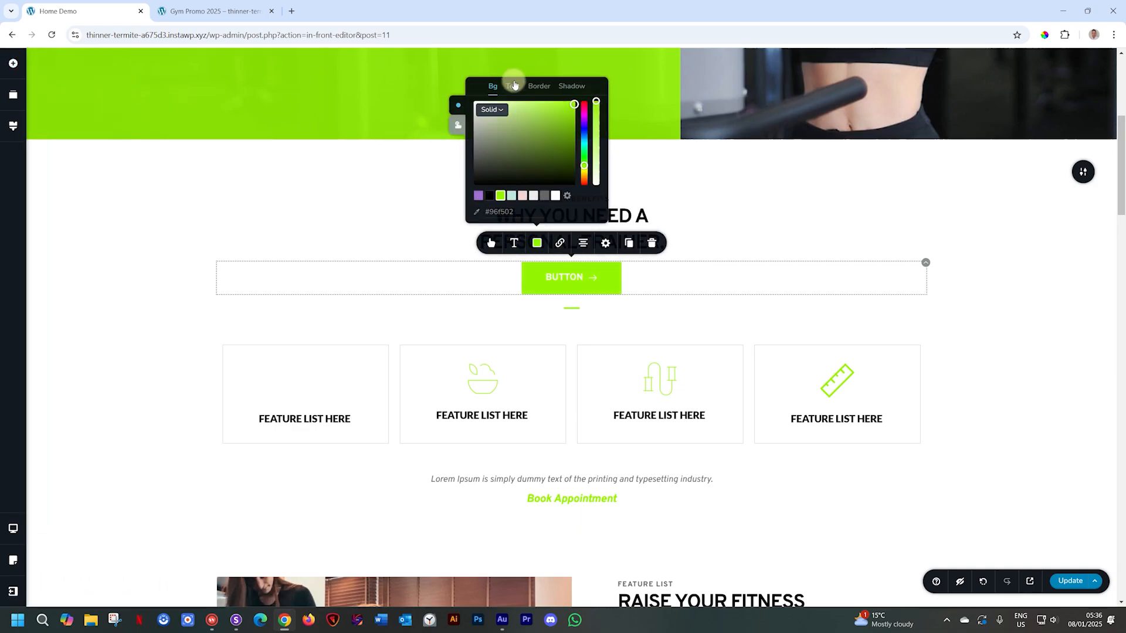
click(513, 86)
click(473, 183)
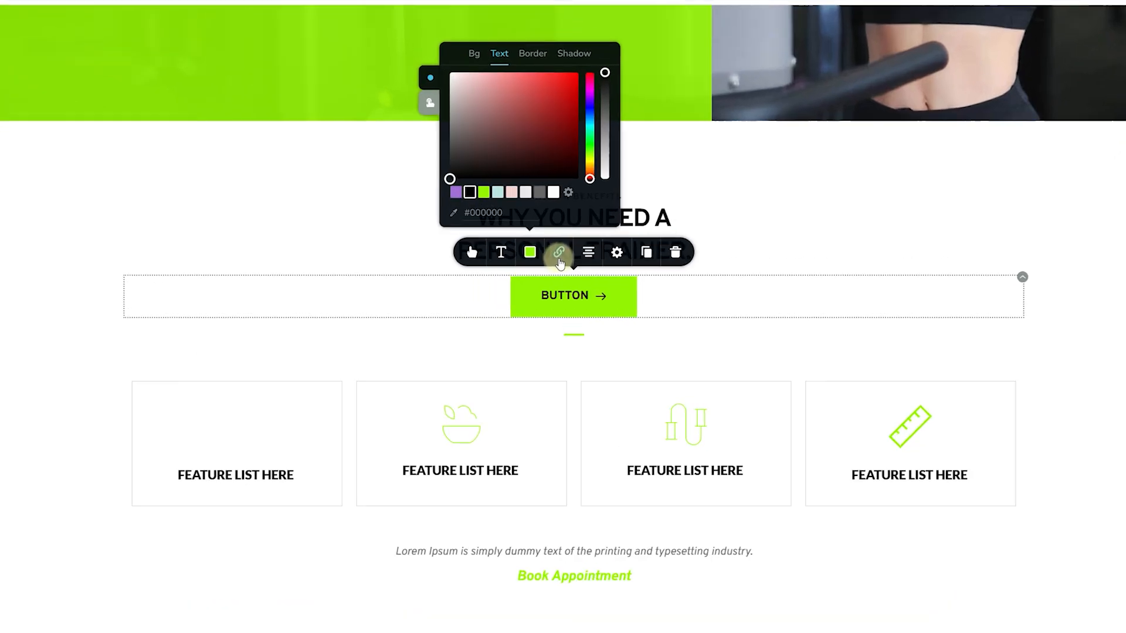
- Link the button to the Gym Promo 2025 story (type Stories), then update and preview the page
click(558, 258)
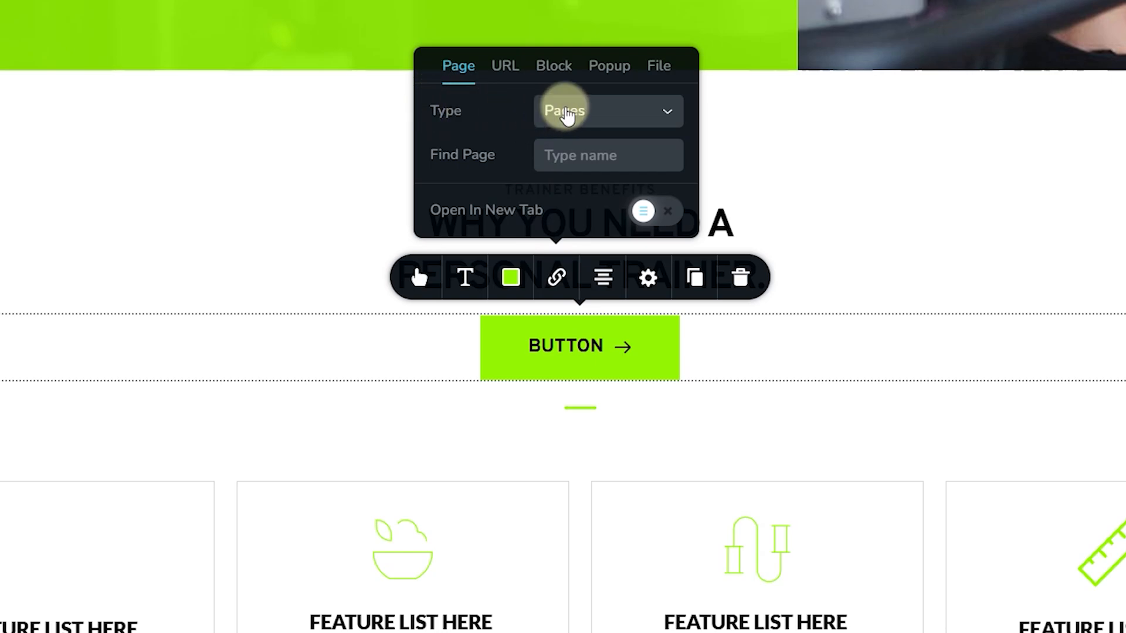
click(567, 115)
click(570, 242)
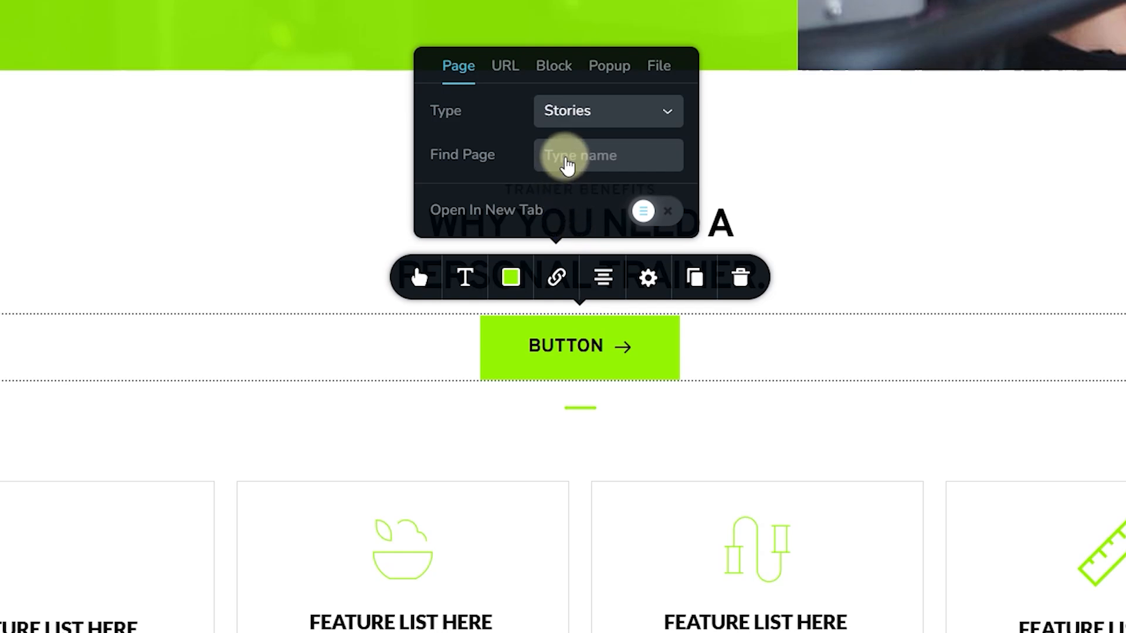
click(566, 157)
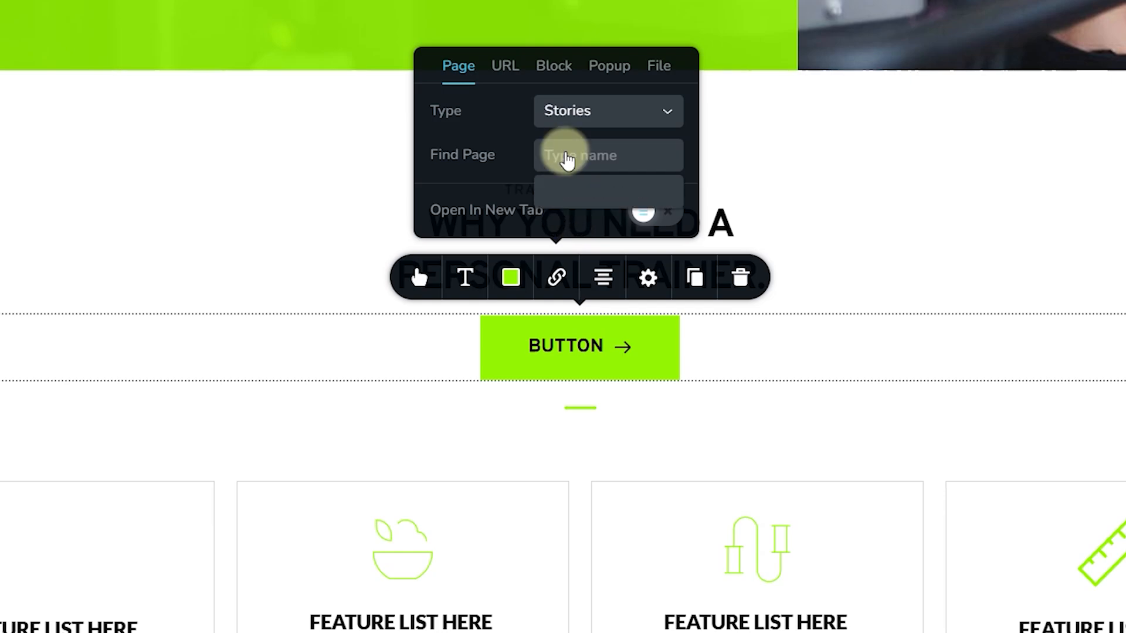
key(BackSpace)
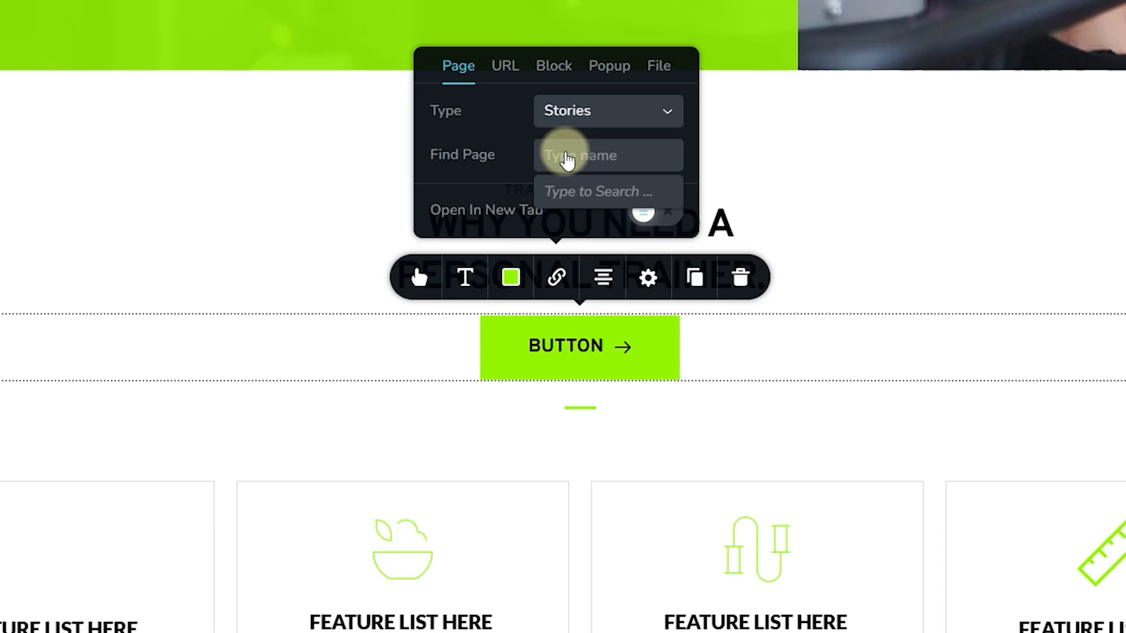
text(gym)
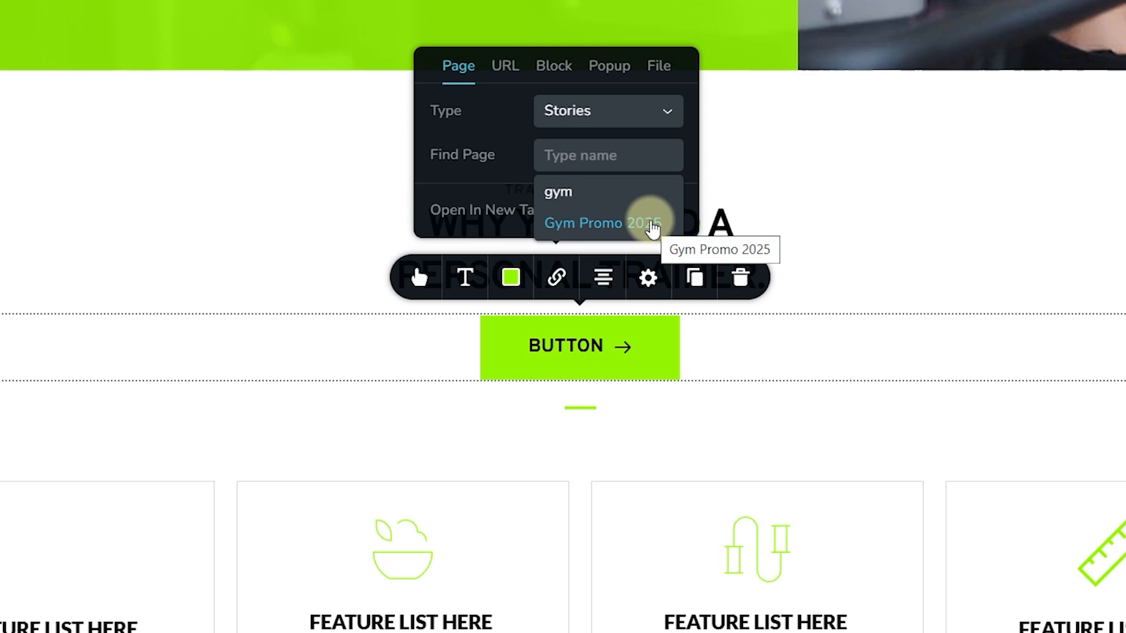
click(651, 226)
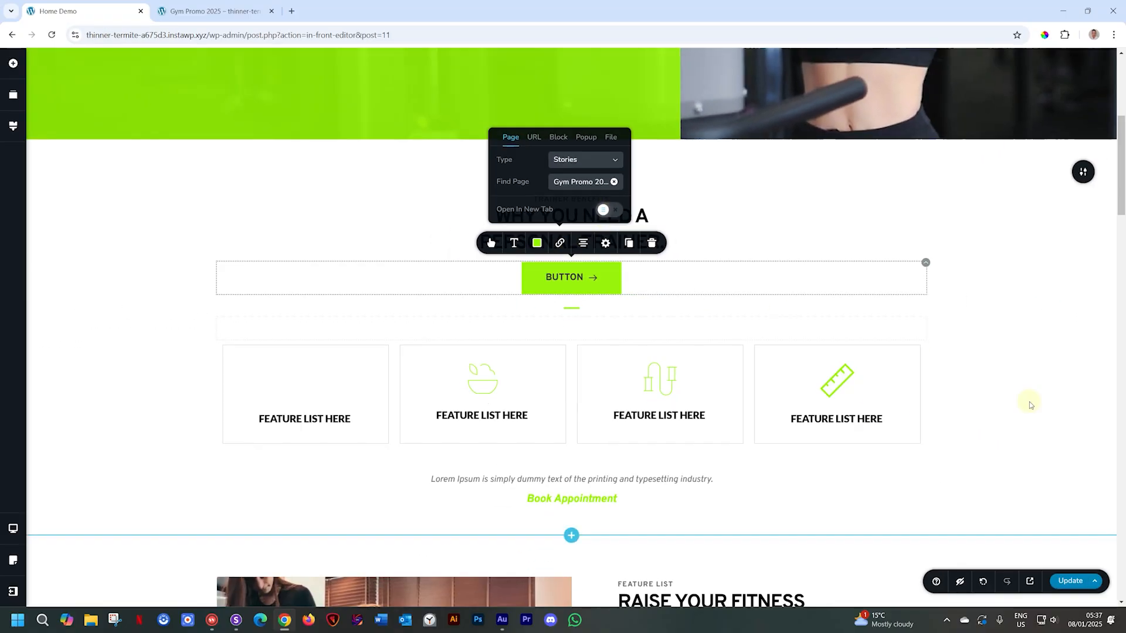
click(1055, 581)
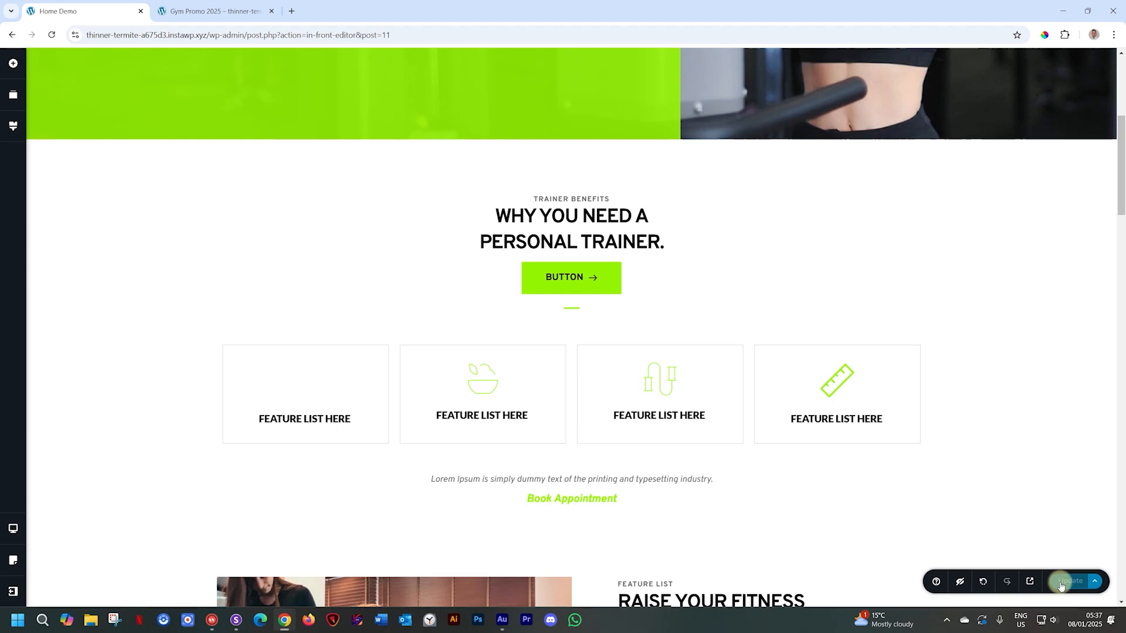
click(1030, 581)
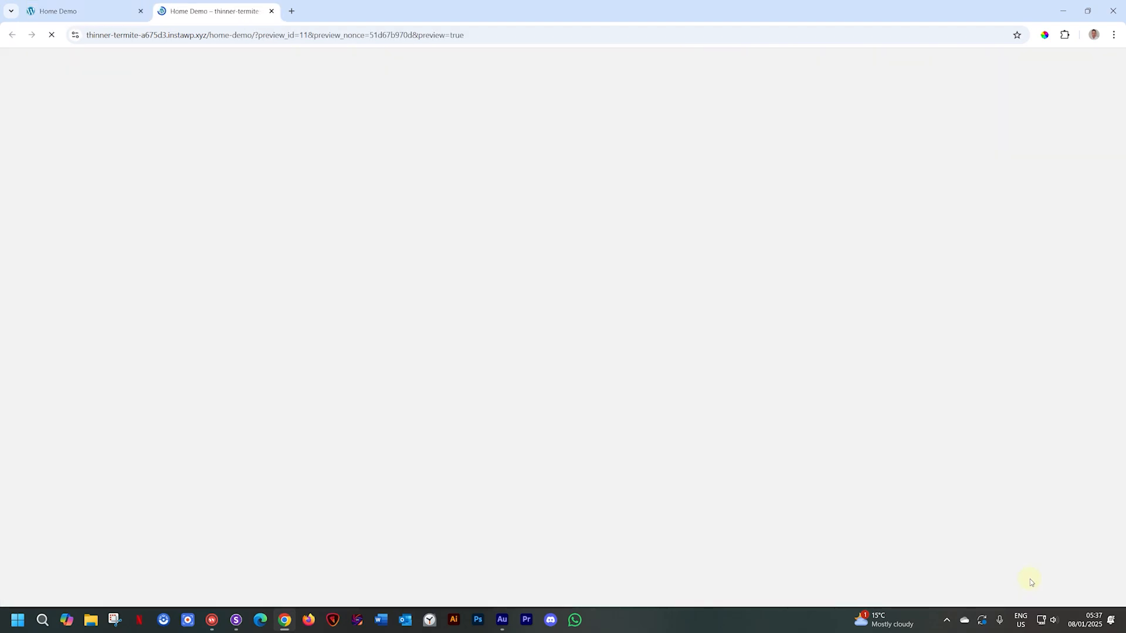
- Scroll to the new button in the preview, click it to open Gym Promo 2025, and advance a slide
scroll(897, 440, down, 5)
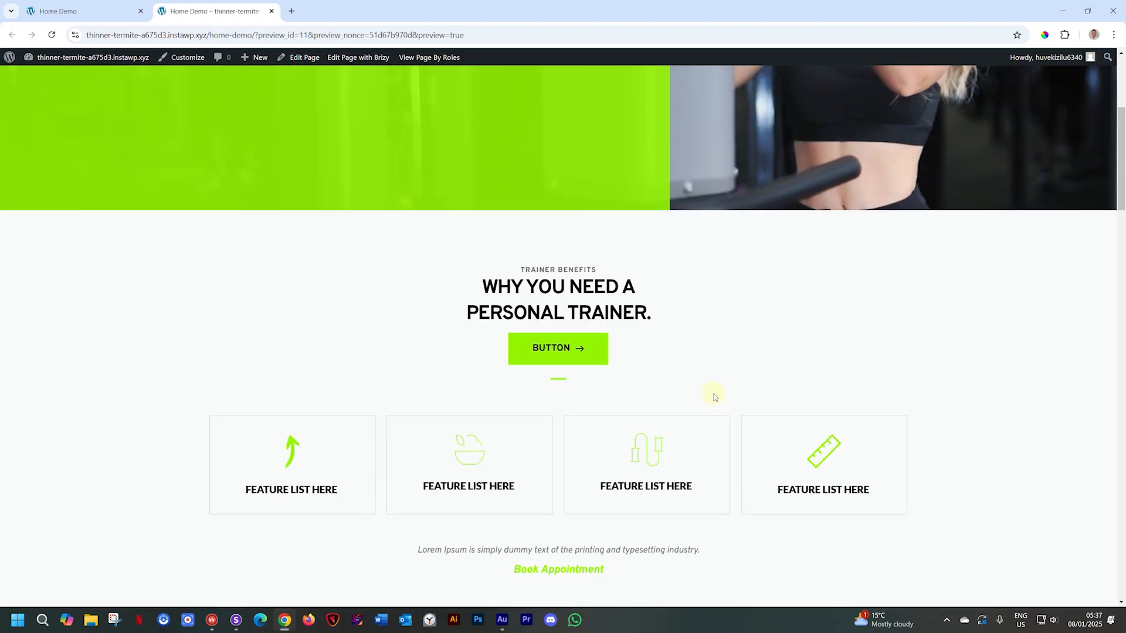
click(556, 352)
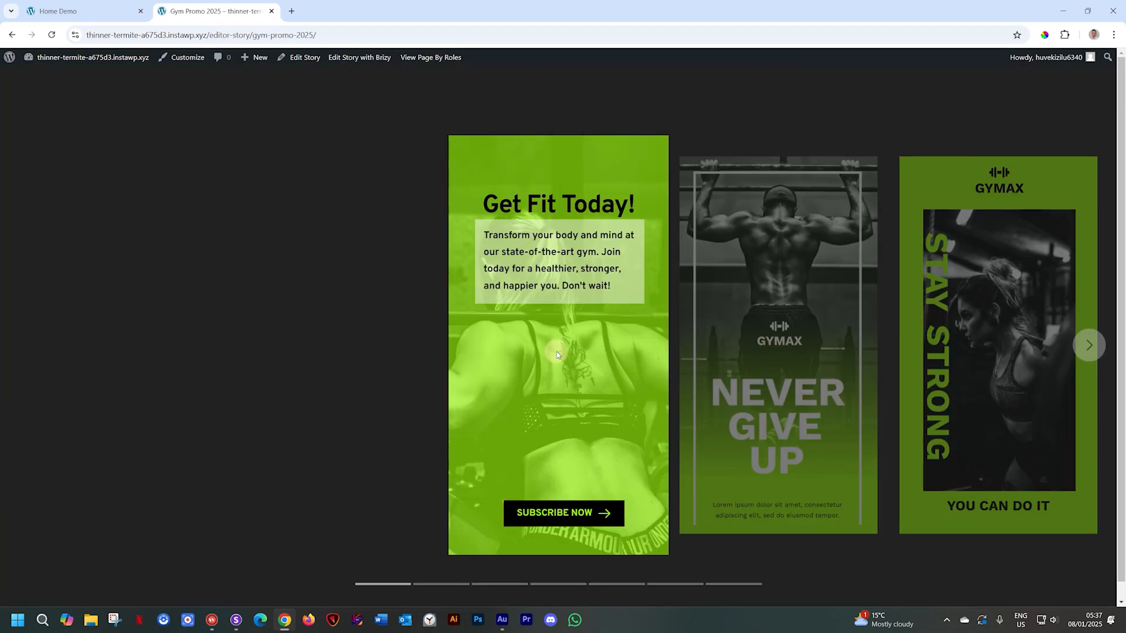
click(439, 584)
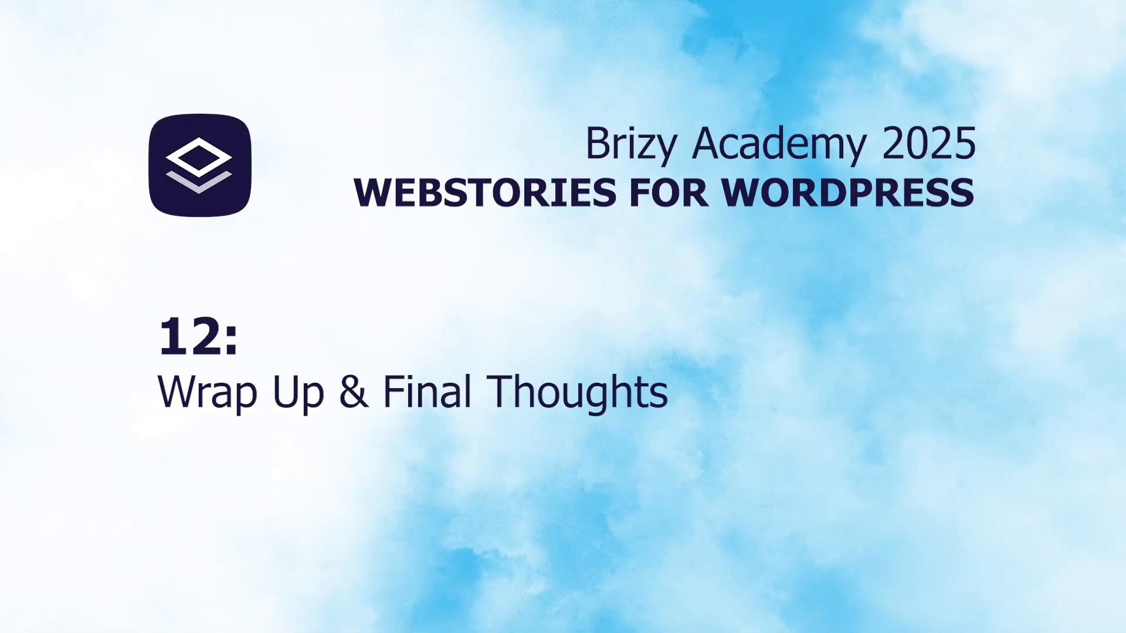
drag(472, 586, 733, 584)
click(394, 586)
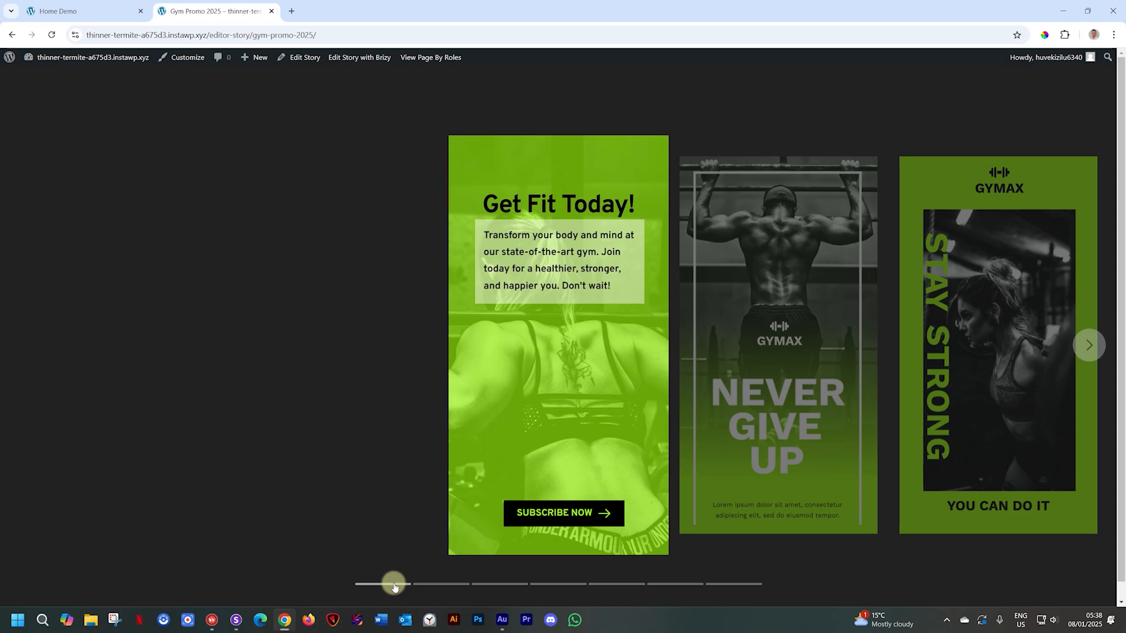
- Exit the Home Demo Brizy editor to the WordPress dashboard and open the Pages list
click(95, 16)
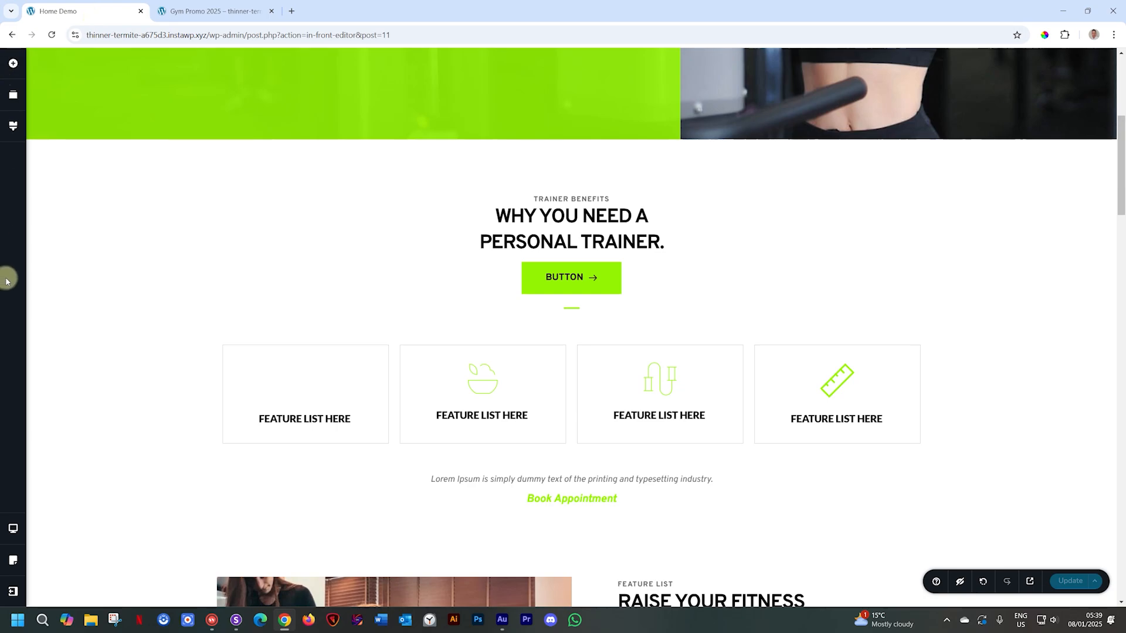
click(13, 590)
click(54, 588)
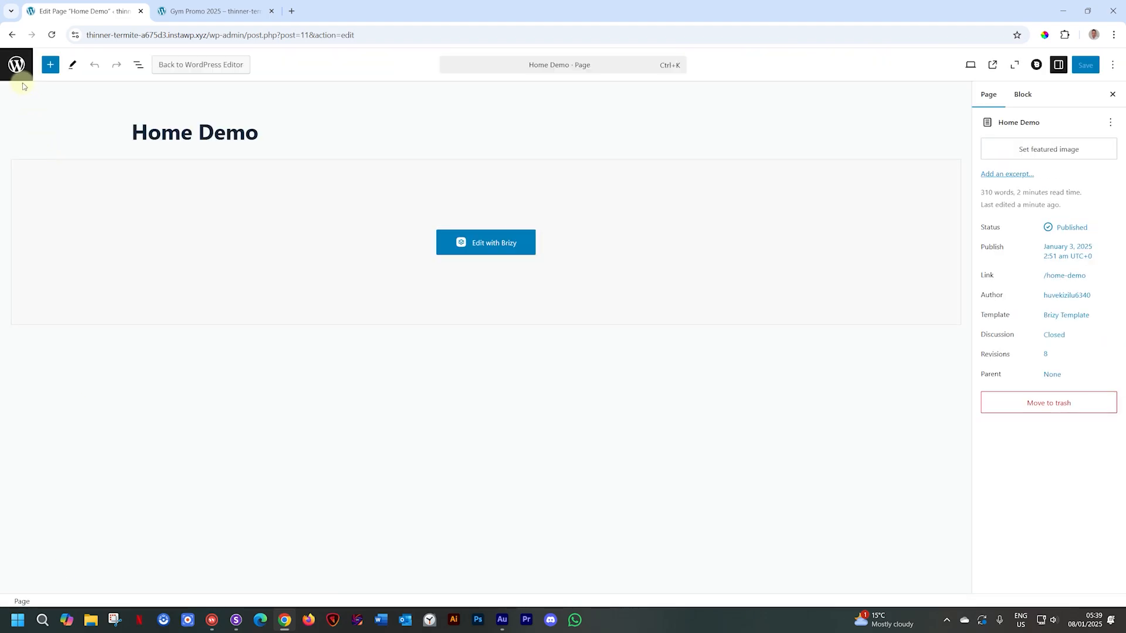
click(16, 65)
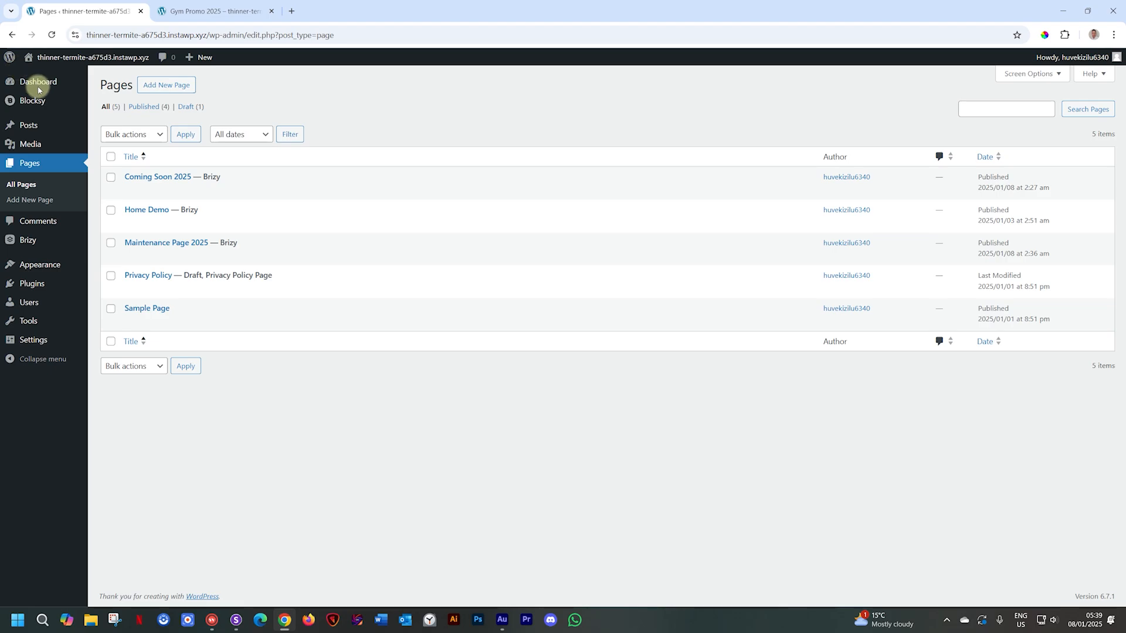
mouse_move(194, 296)
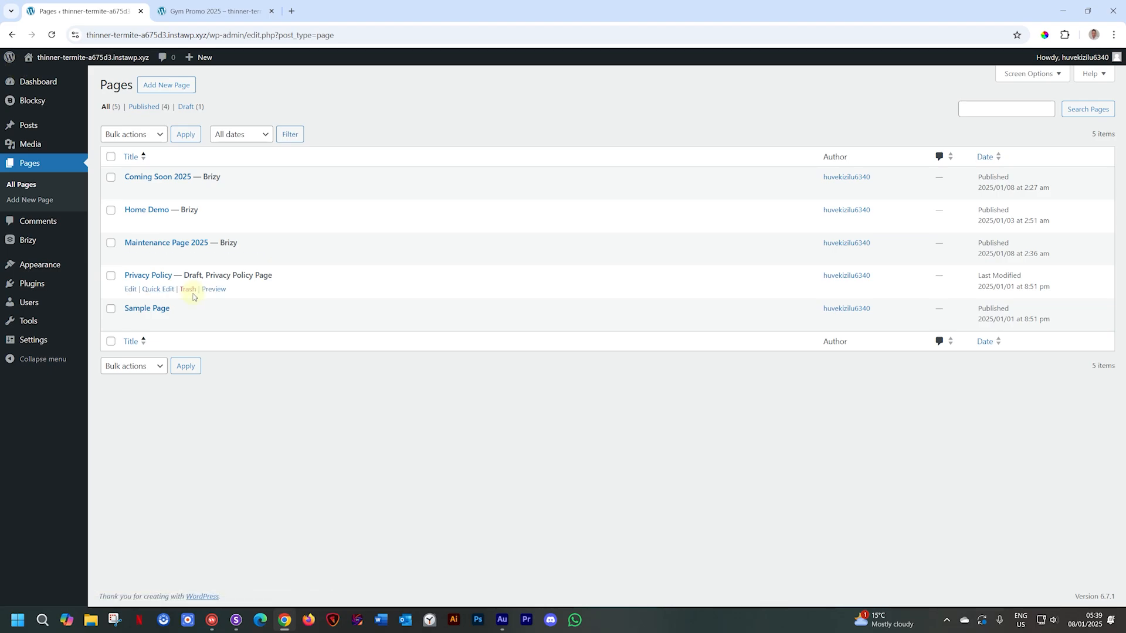